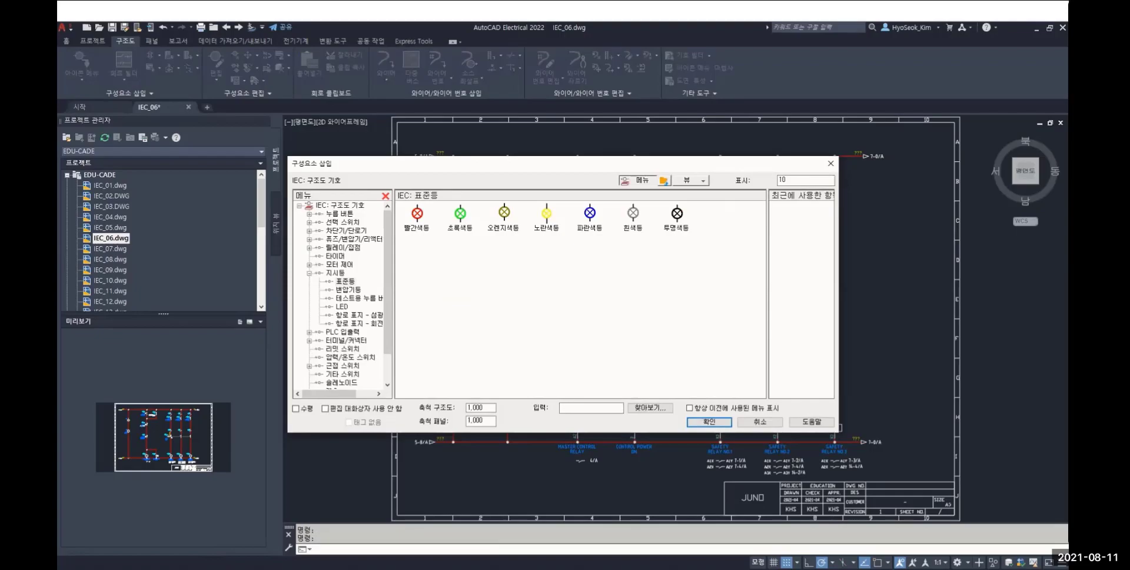
Insert a green standard indicator light on the first vertical wire in row D, keeping the proposed component tag
left_click(417, 214)
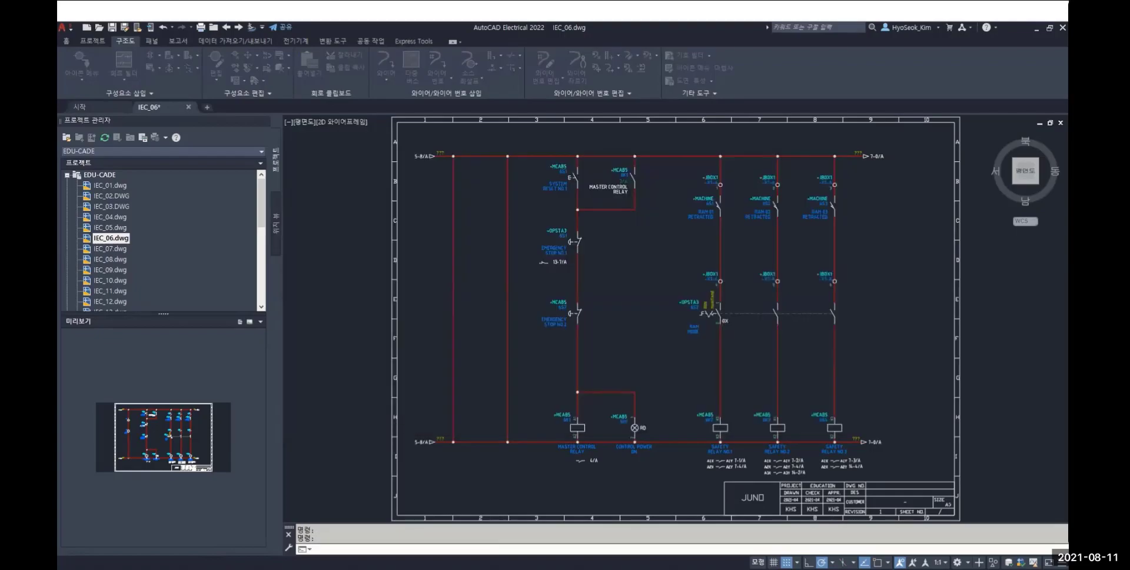
left_click(453, 256)
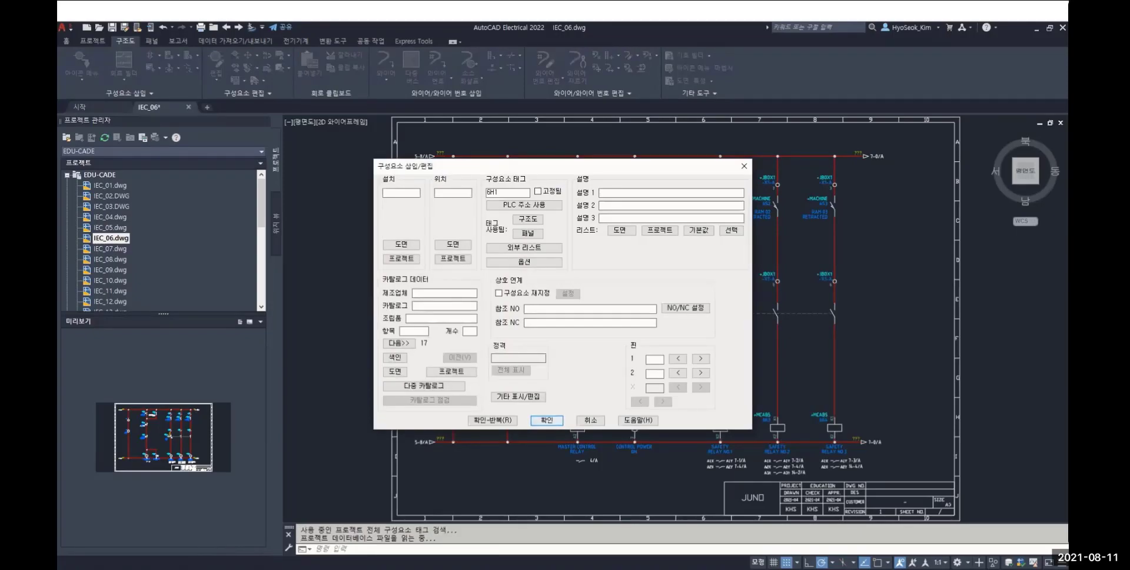
key("Return")
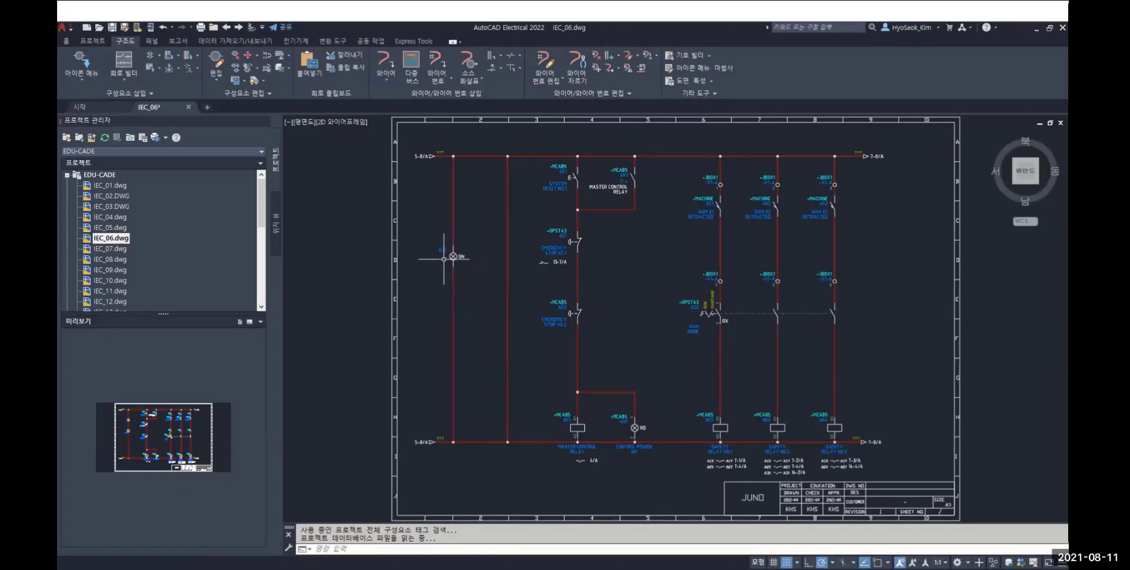
Copy the green light 6H1 higher up on the same wire and set the copy's first description line to 2
scroll(444, 253, "up", 5)
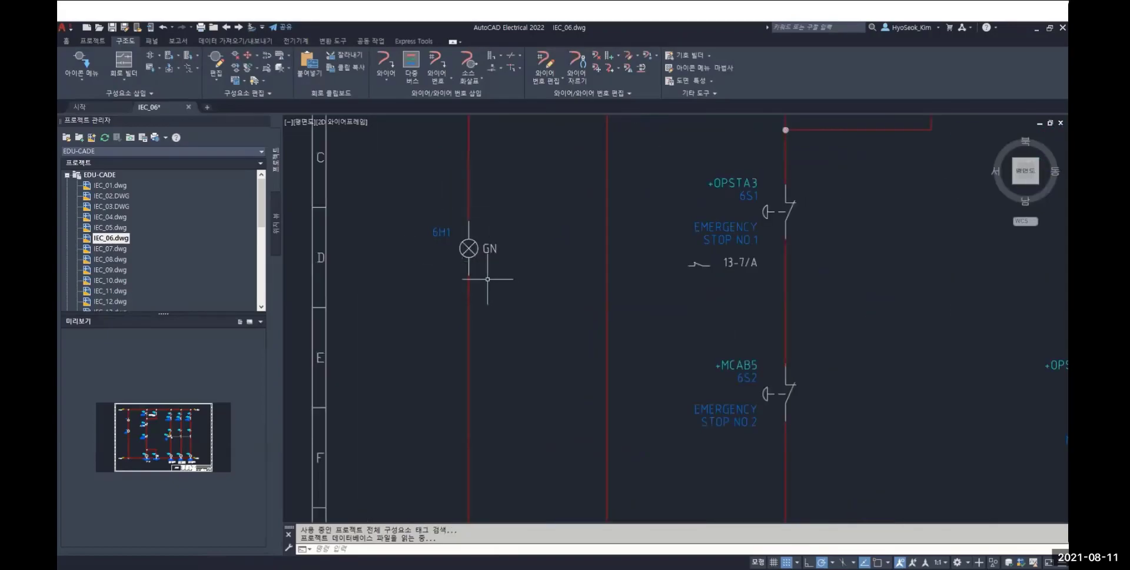
middle_click_drag(539, 260, 484, 383)
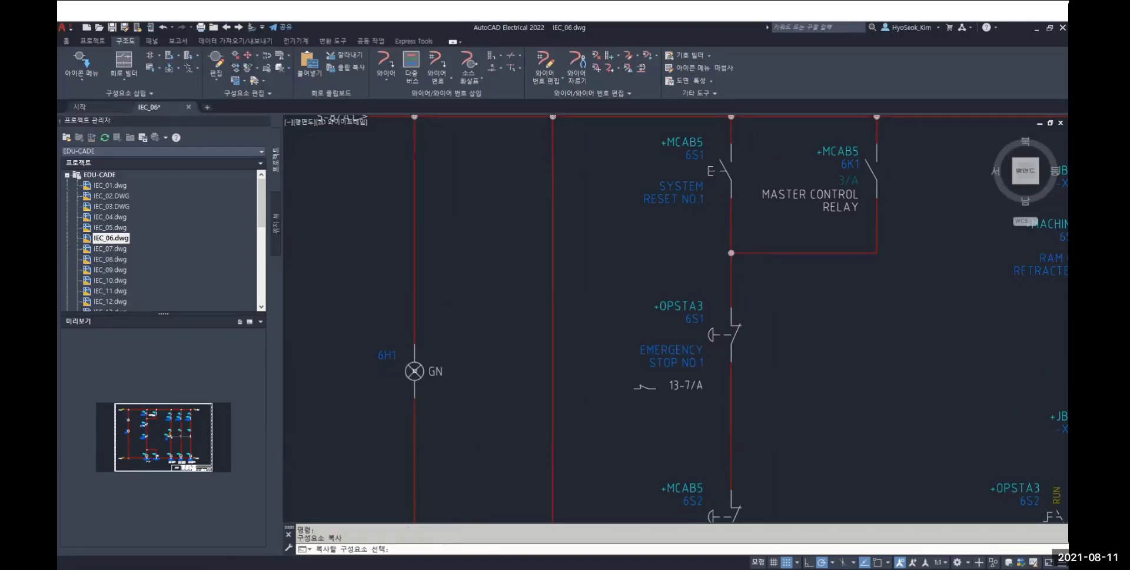
key("Escape")
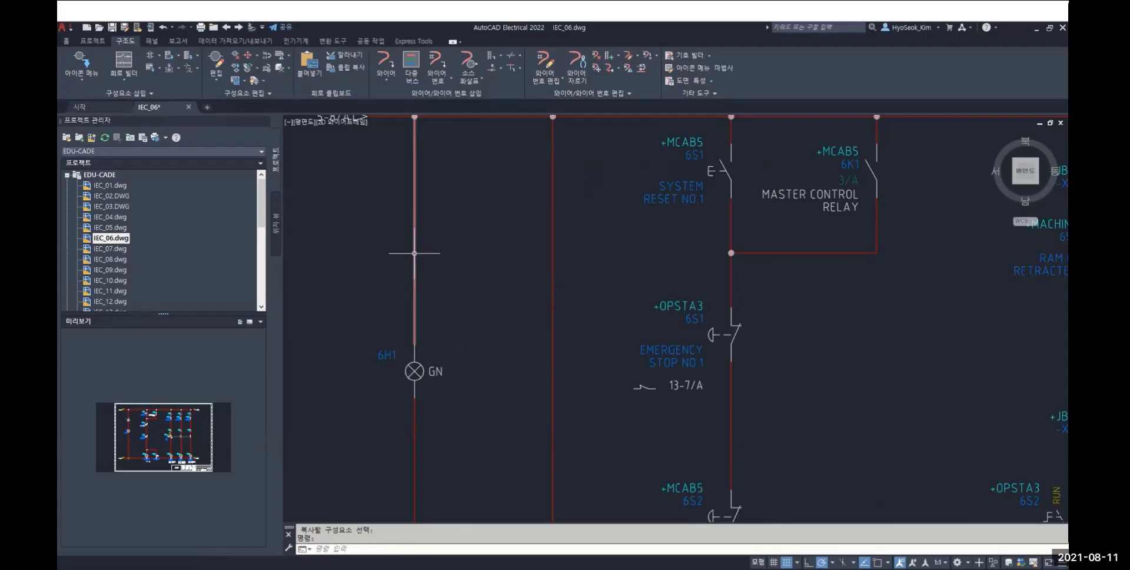
key("Return")
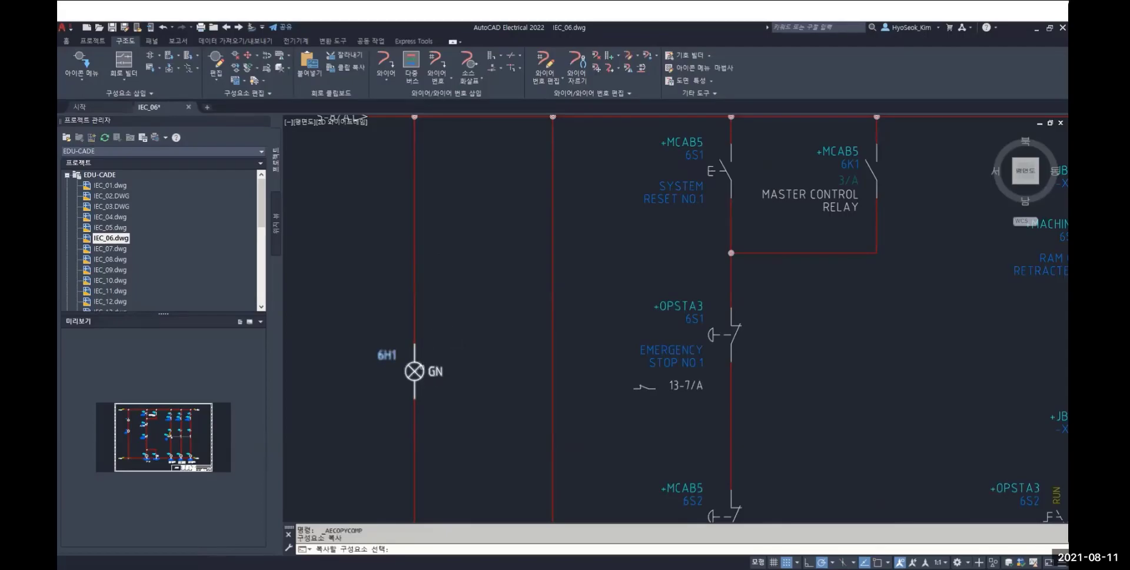
left_click(414, 370)
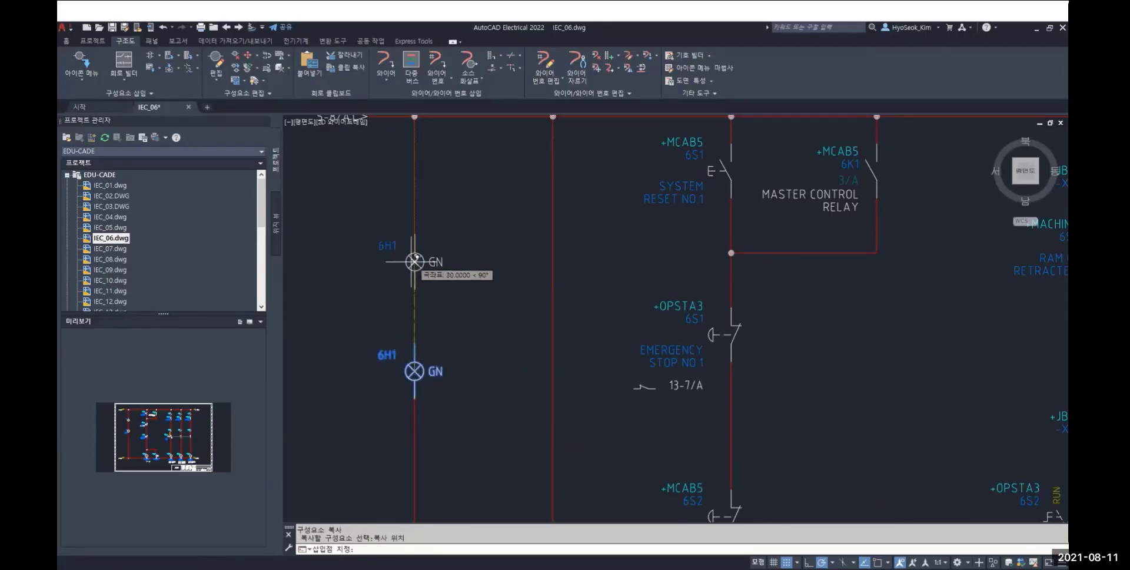
left_click(414, 318)
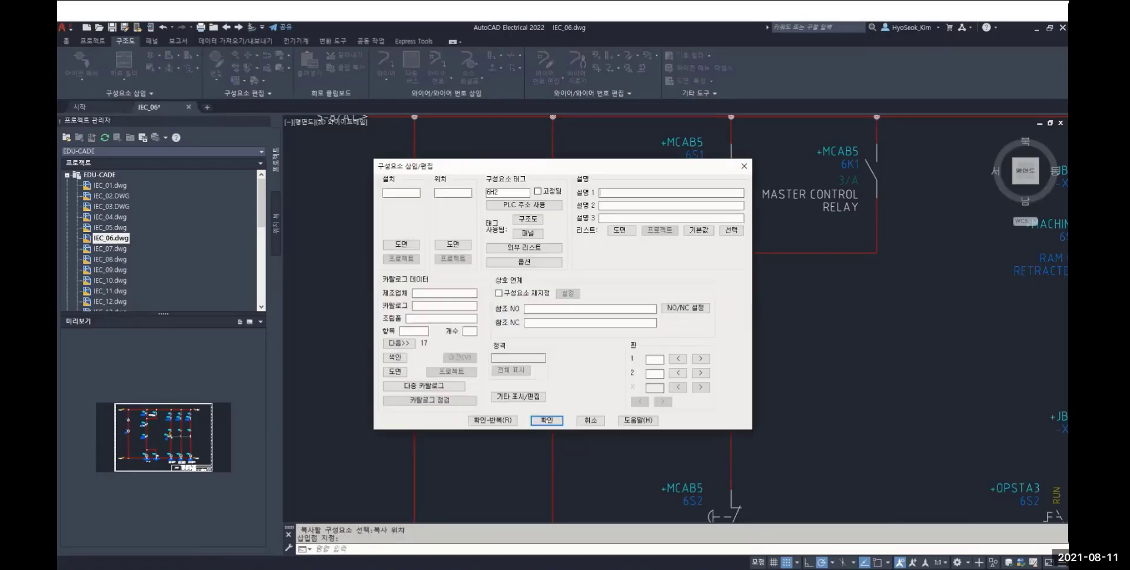
type("2")
left_click(547, 420)
Move the copied light 6H2 onto the second vertical wire, slightly lower than light 6H1
middle_click_drag(363, 301, 433, 313)
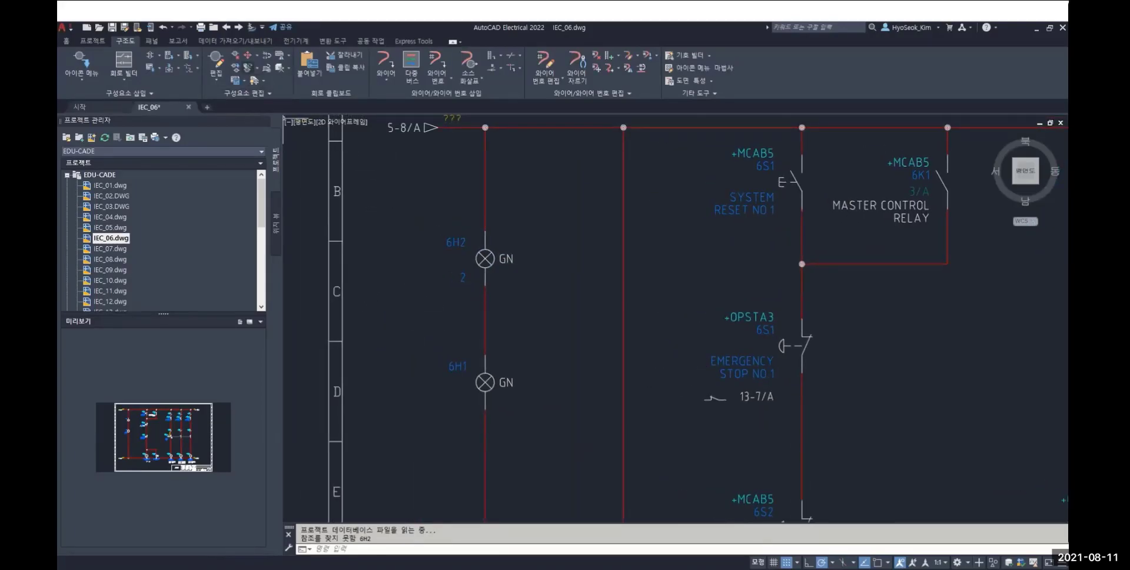
left_click(255, 54)
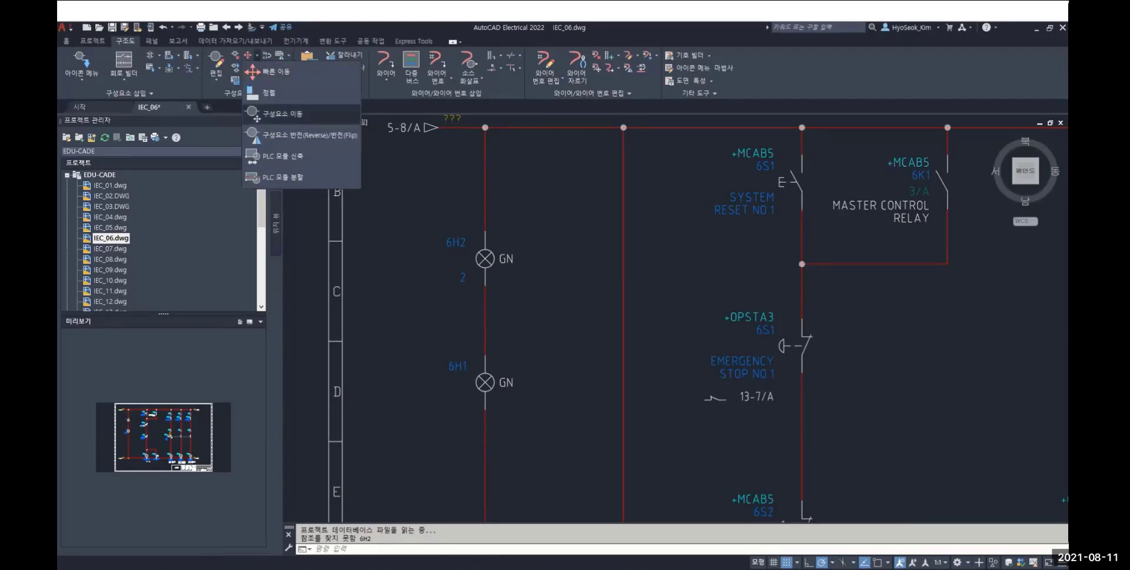
left_click(273, 73)
left_click(485, 262)
middle_click_drag(575, 390, 538, 319)
left_click(588, 346)
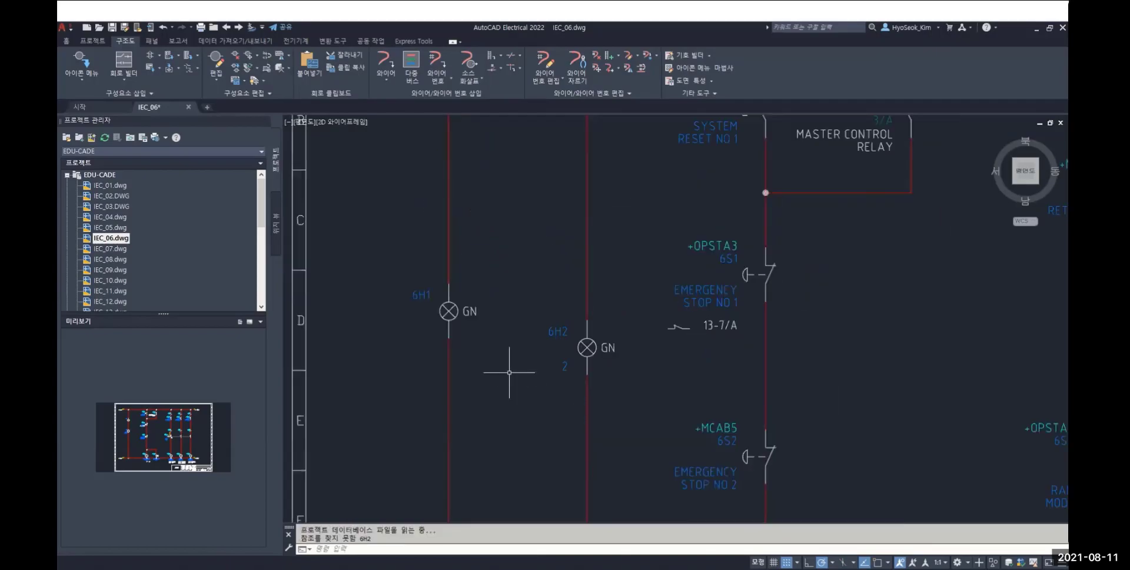
Align light 6H2 horizontally with light 6H1
middle_click_drag(502, 353, 538, 412)
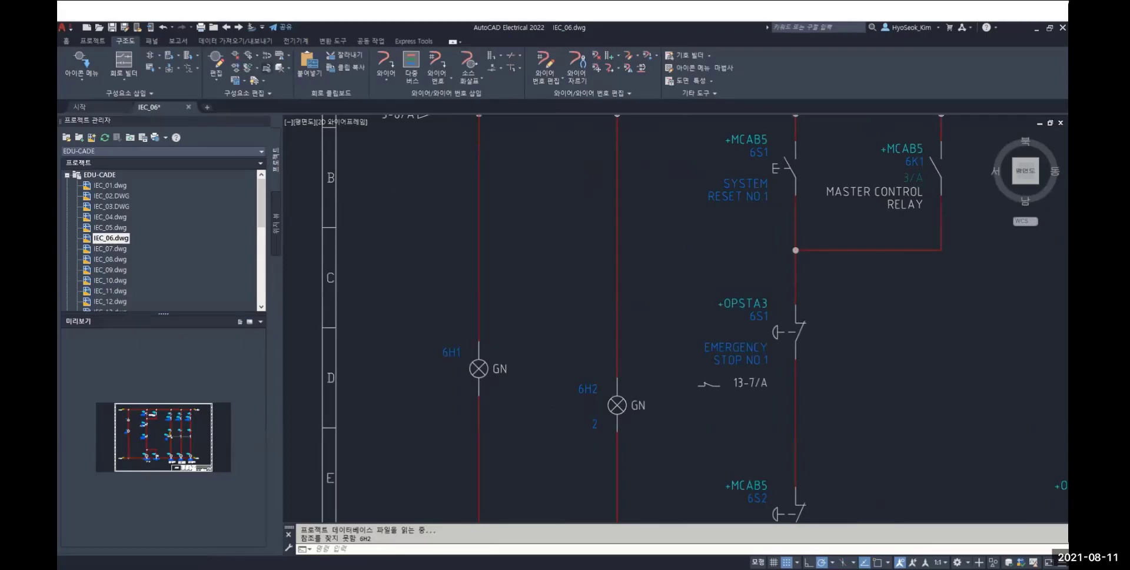
left_click(255, 54)
left_click(259, 83)
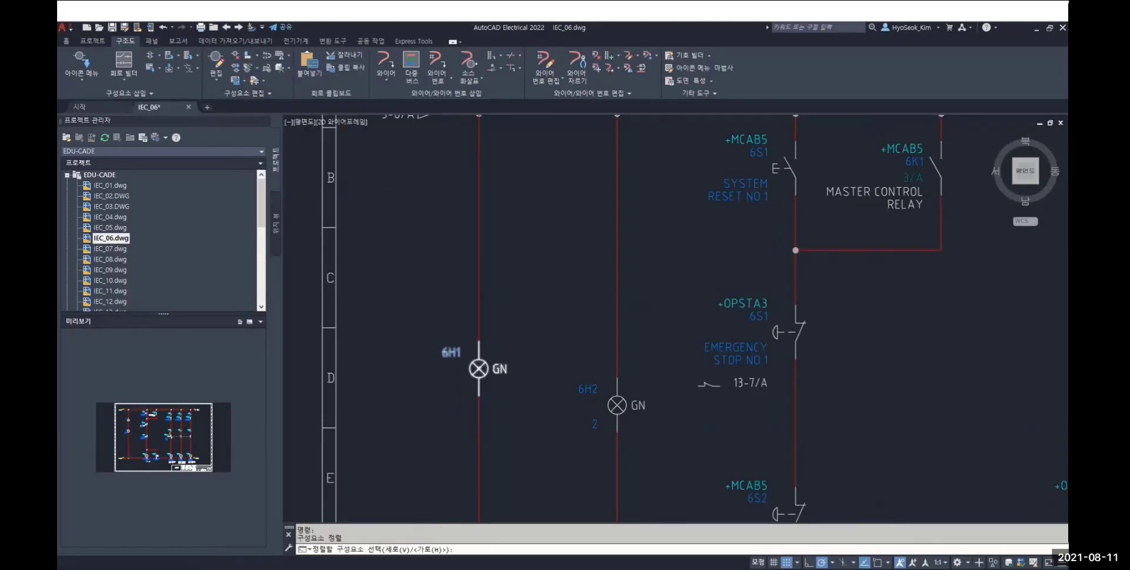
left_click(479, 369)
left_click(617, 406)
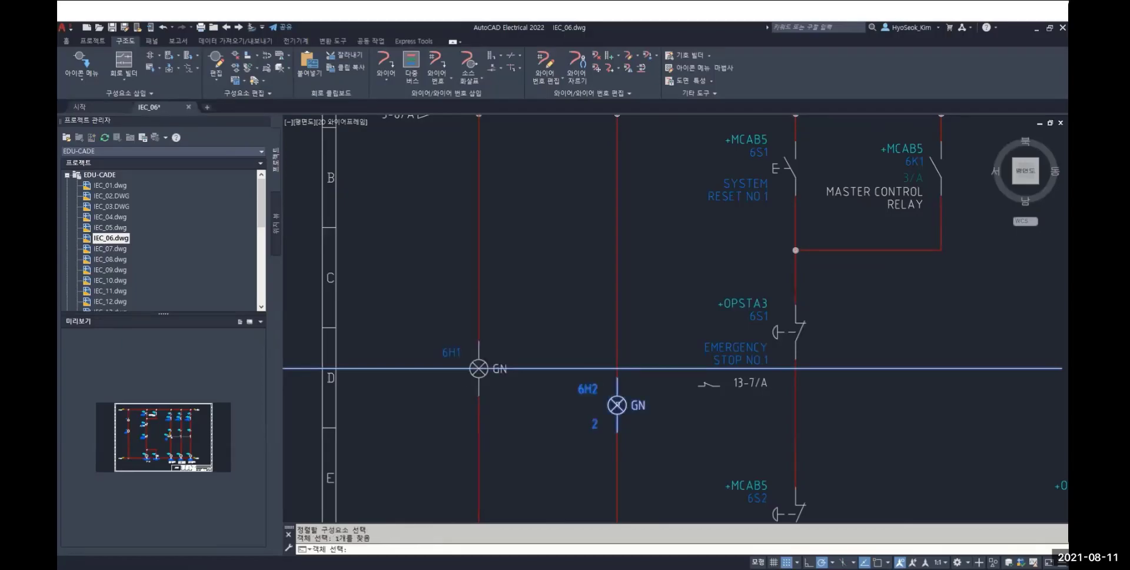
key("Return")
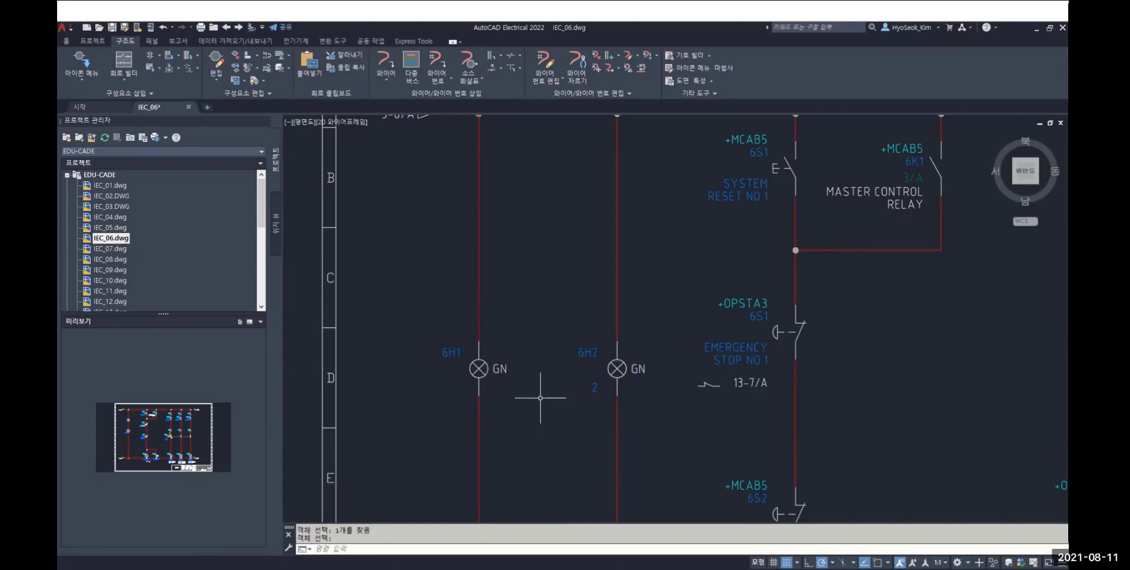
middle_click_drag(541, 398, 456, 279)
middle_click(574, 327)
middle_click(574, 327)
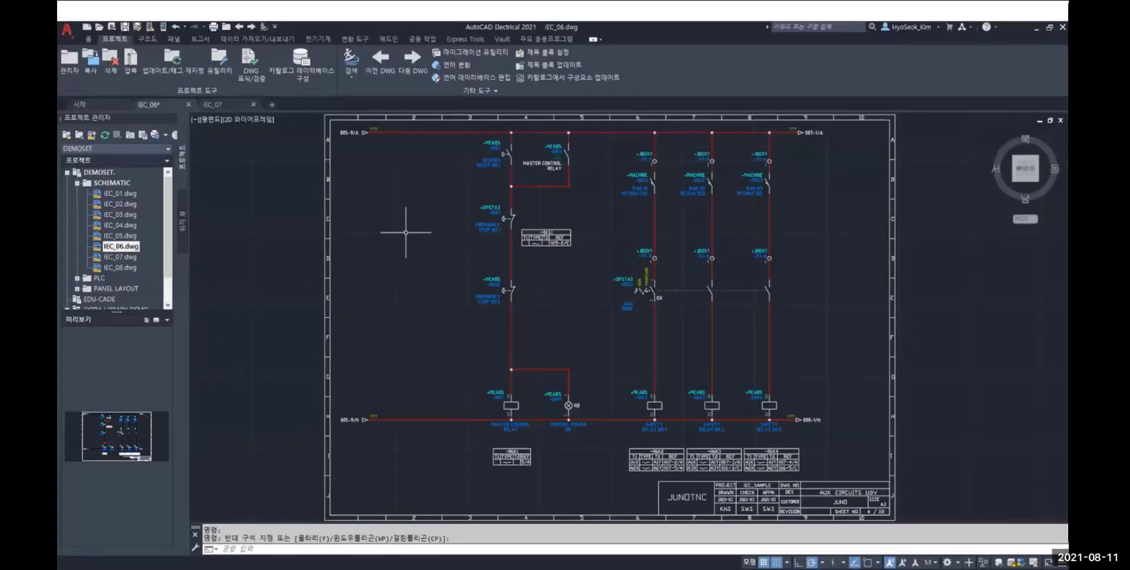
mouse_move(280, 544)
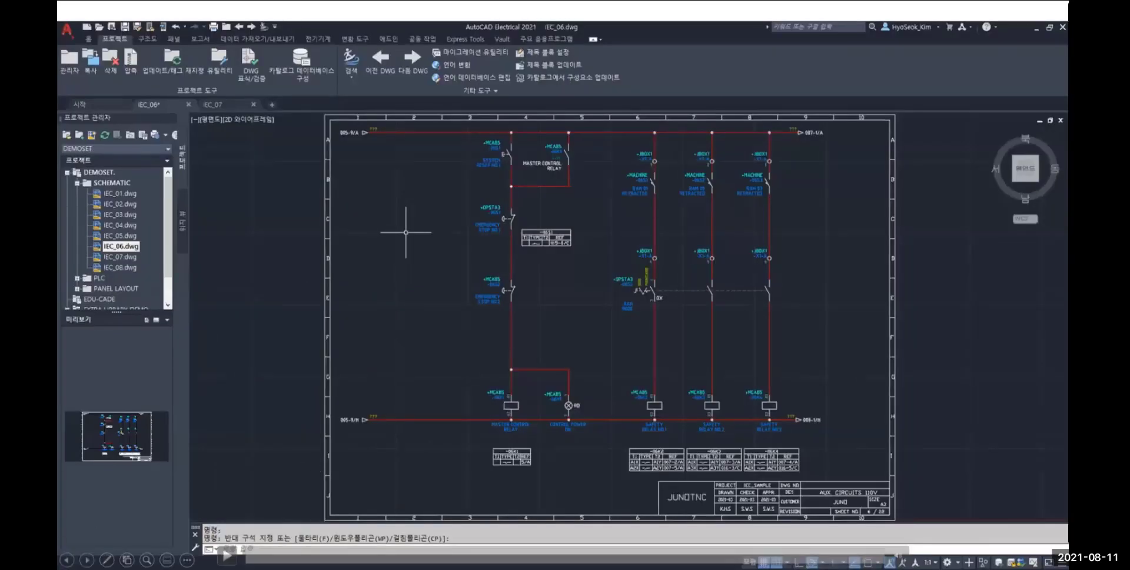
left_click(270, 471)
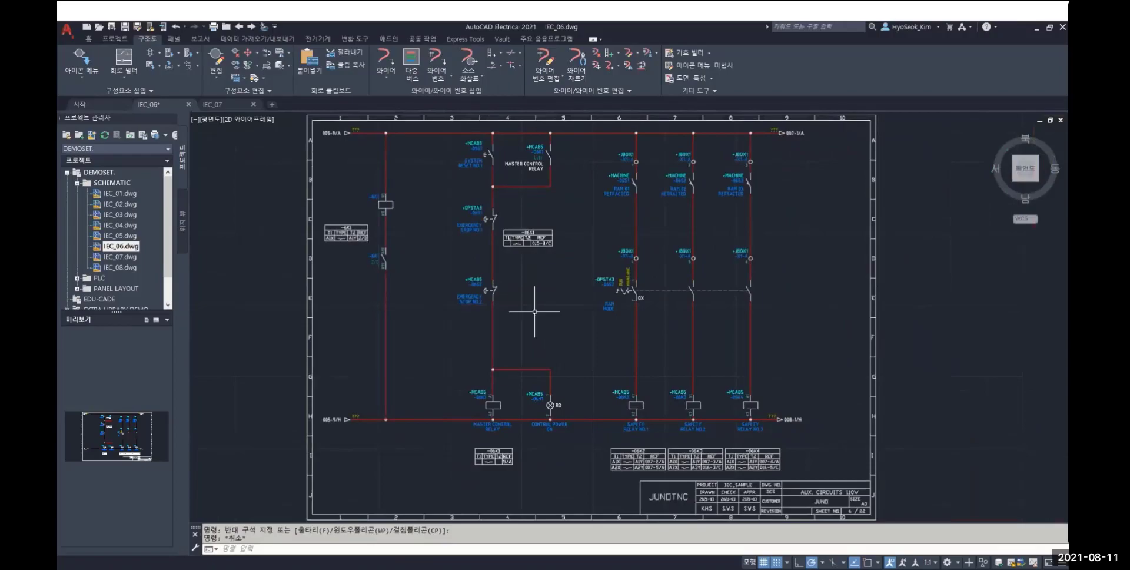
Insert a normally open relay contact on the first vertical wire of drawing IEC_07, between rows D and E
left_click(229, 105)
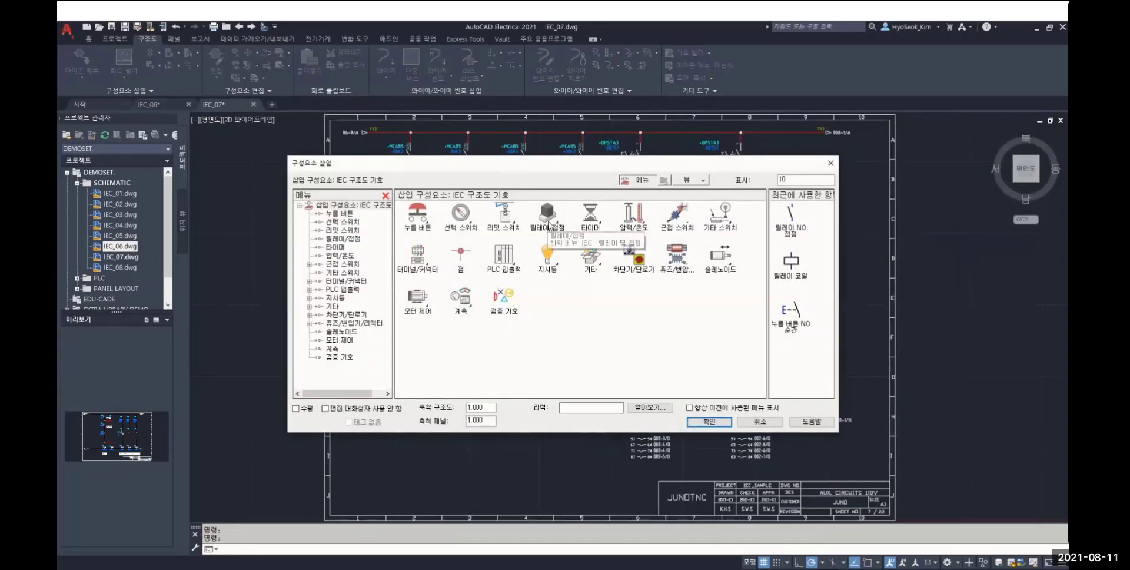
left_click(548, 224)
left_click(417, 219)
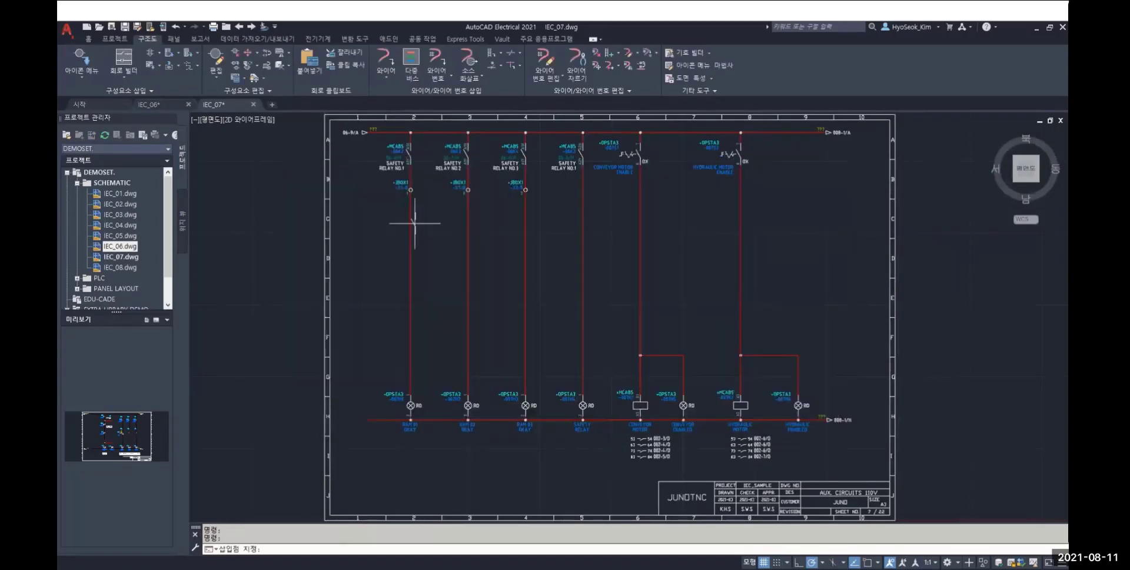
left_click(411, 327)
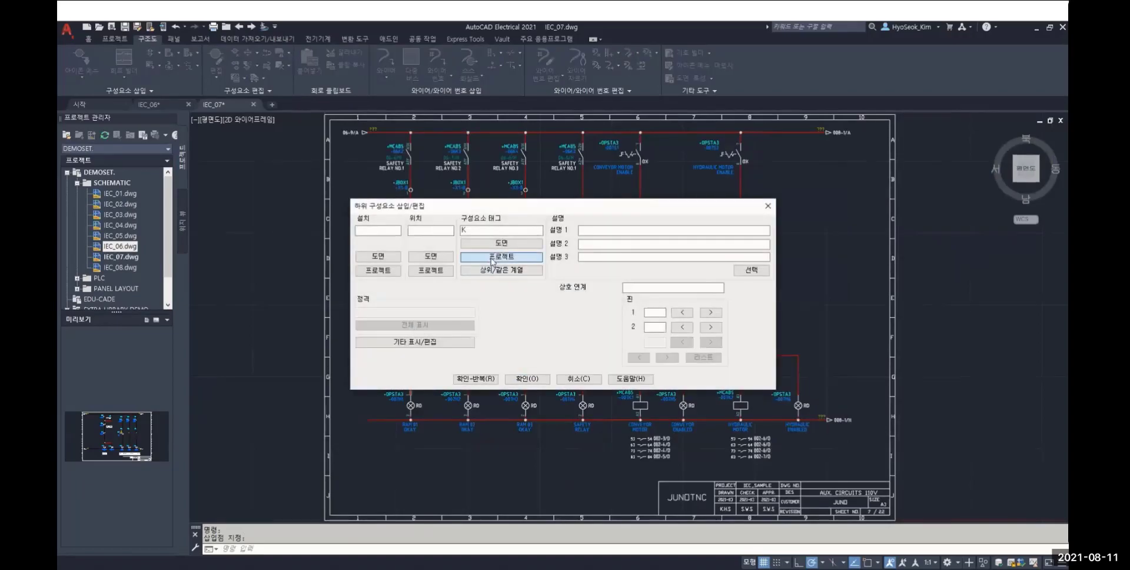
Link the new contact to relay coil -6K1 on sheet 6 from the project-wide component list and accept the component data
left_click(493, 262)
left_click(481, 326)
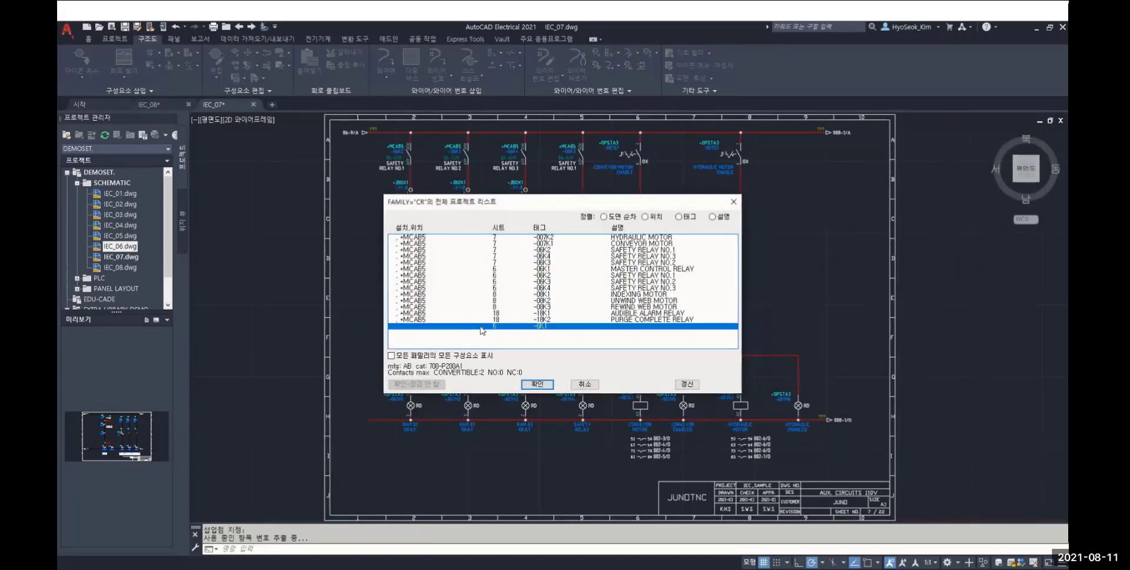
left_click(528, 384)
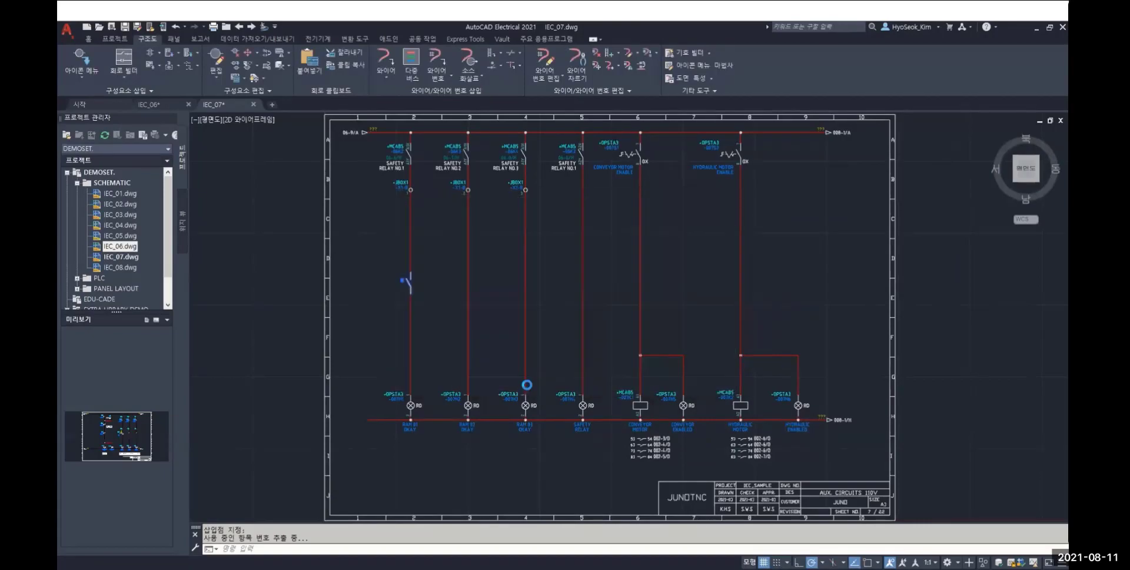
left_click(542, 380)
left_click(525, 306)
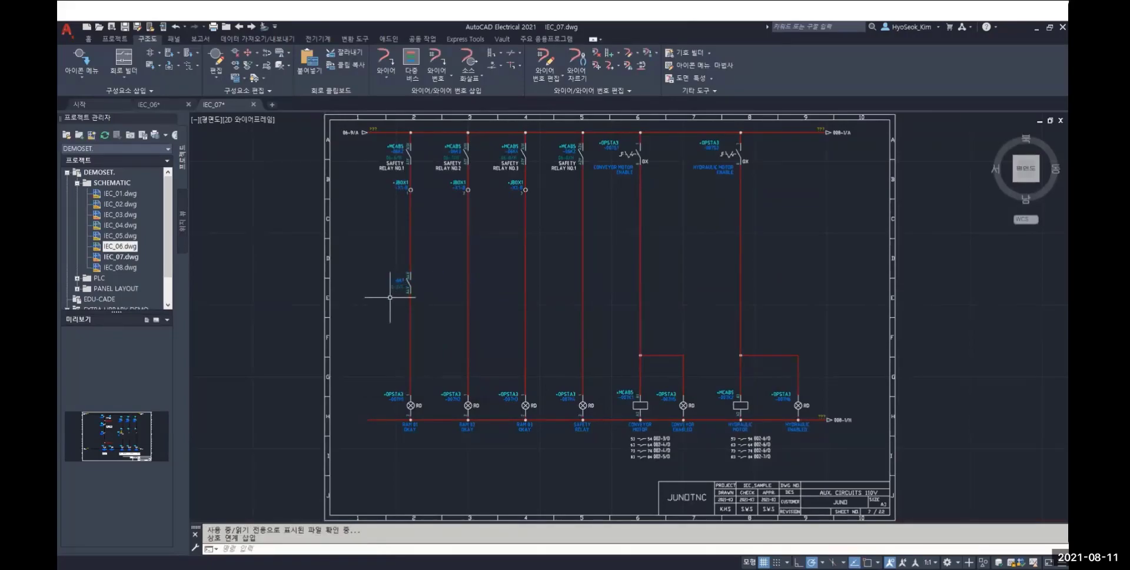
Surf from contact -6K1 to its parent coil at reference 6, 2/C and examine the coil and its cross-reference table
scroll(390, 296, "up", 4)
left_click(409, 273)
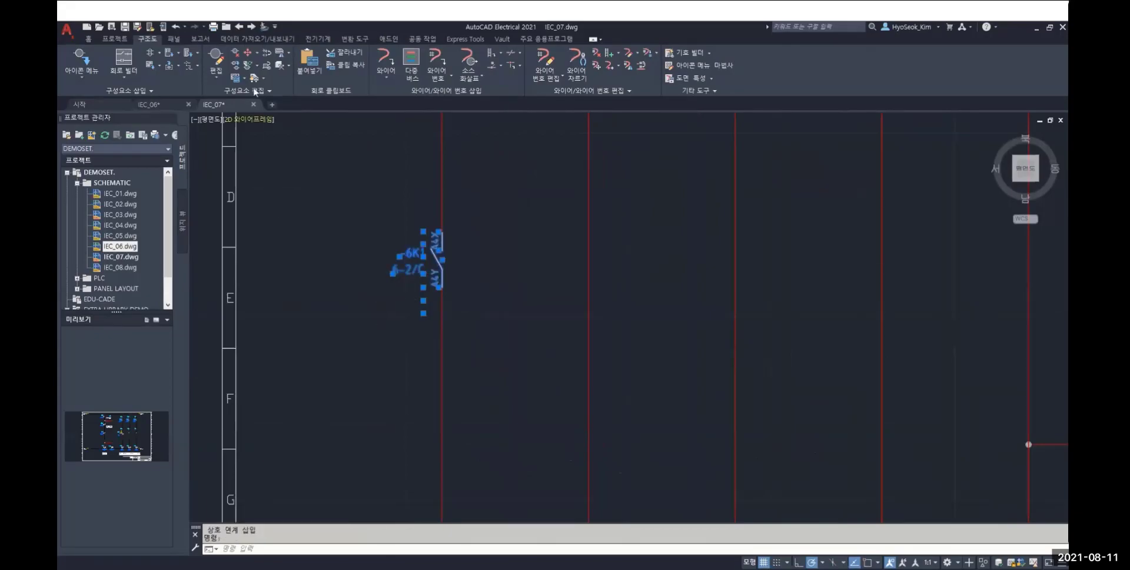
left_click(263, 65)
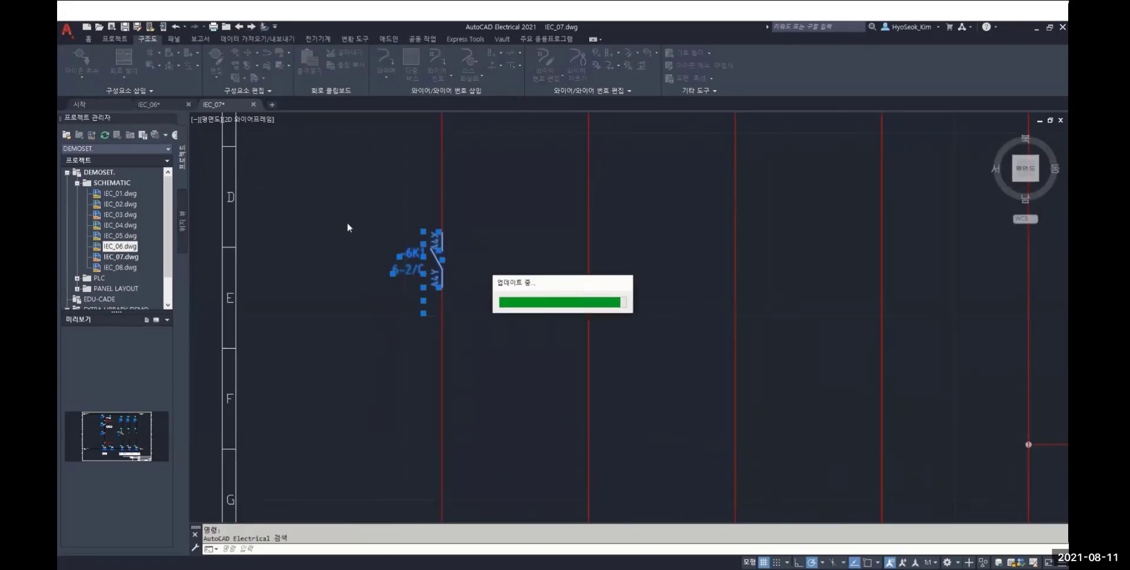
left_click(416, 255)
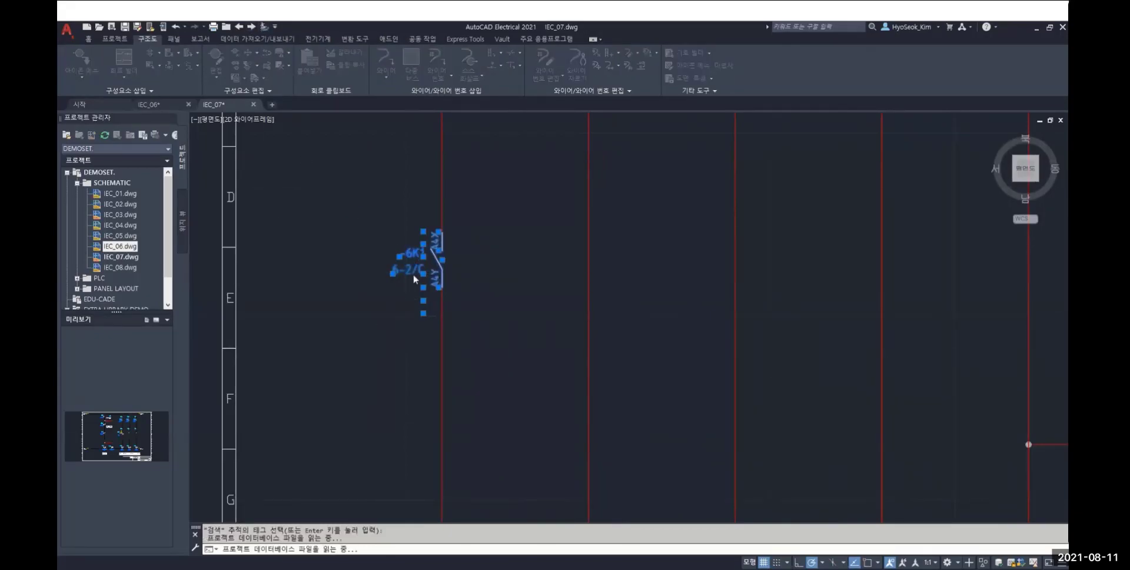
left_click(482, 289)
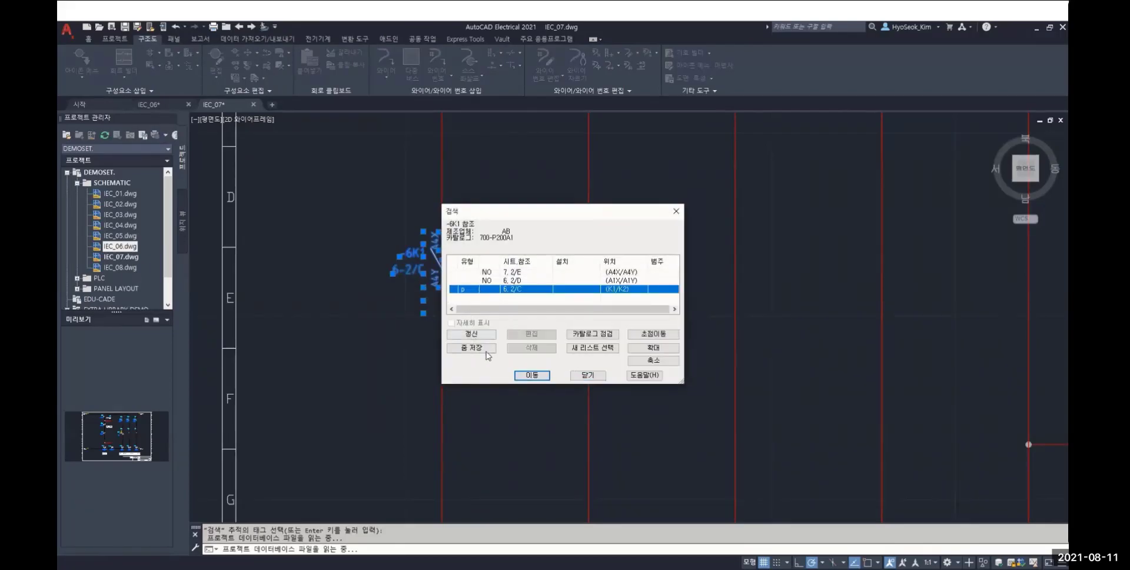
left_click(545, 375)
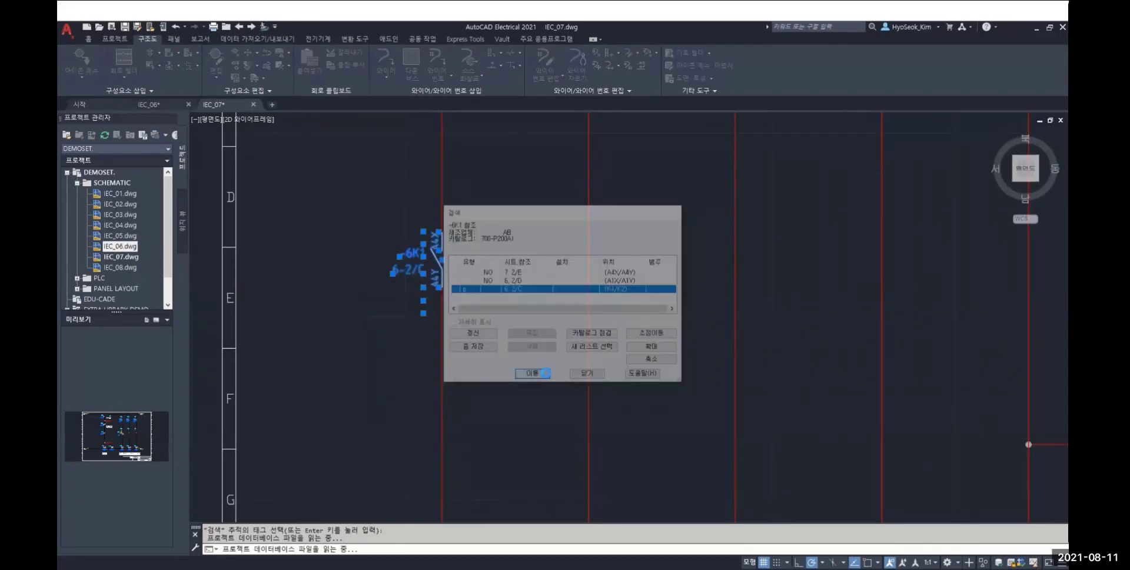
left_click(537, 306)
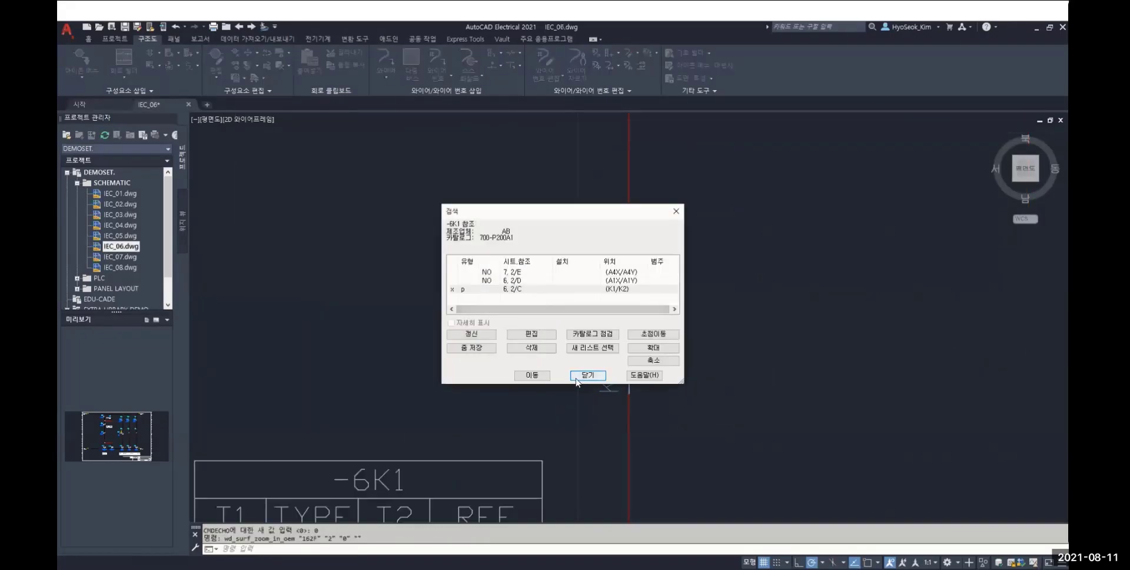
left_click(589, 375)
scroll(548, 353, "down", 5)
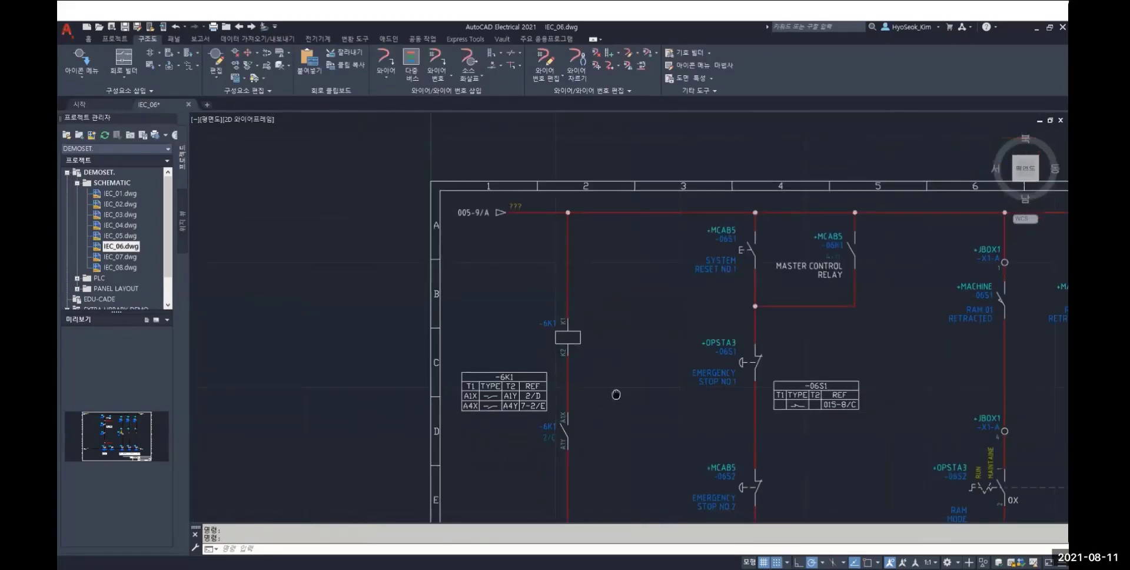
middle_click_drag(616, 395, 585, 273)
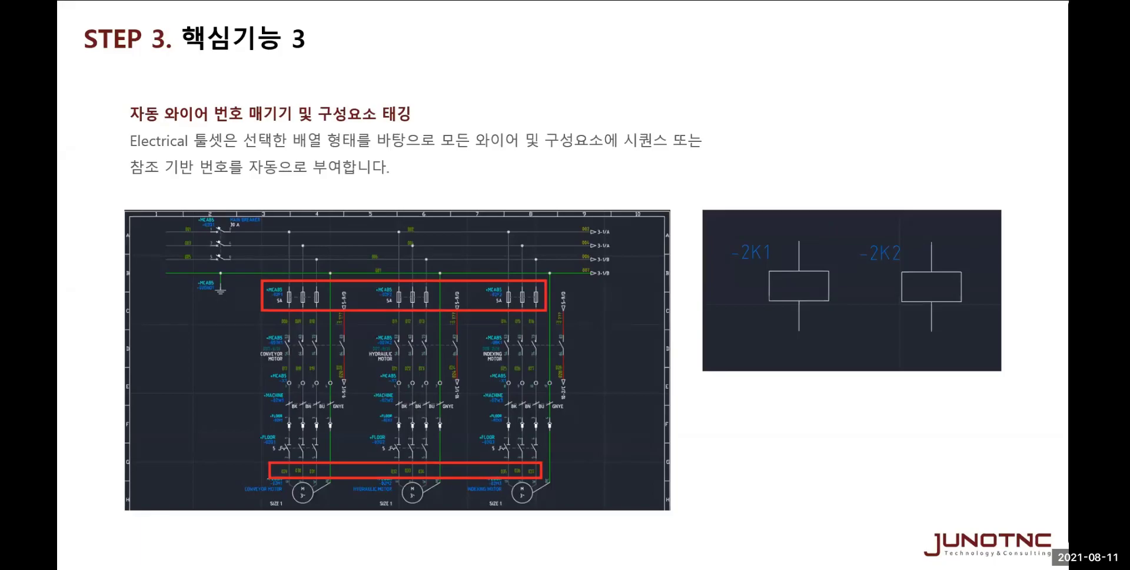
key("Right")
mouse_move(270, 533)
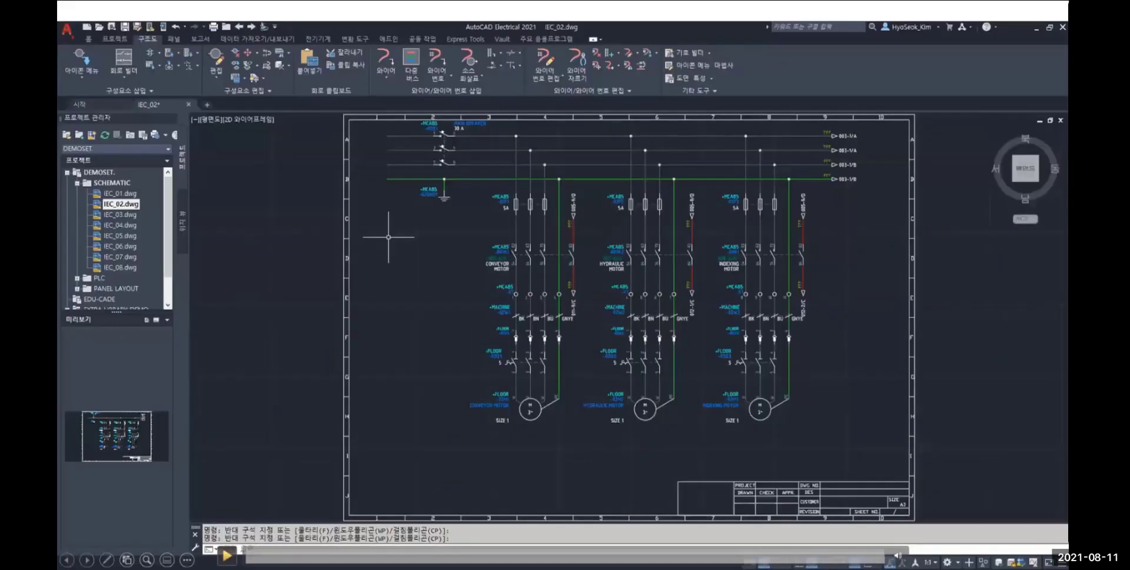
left_click(275, 463)
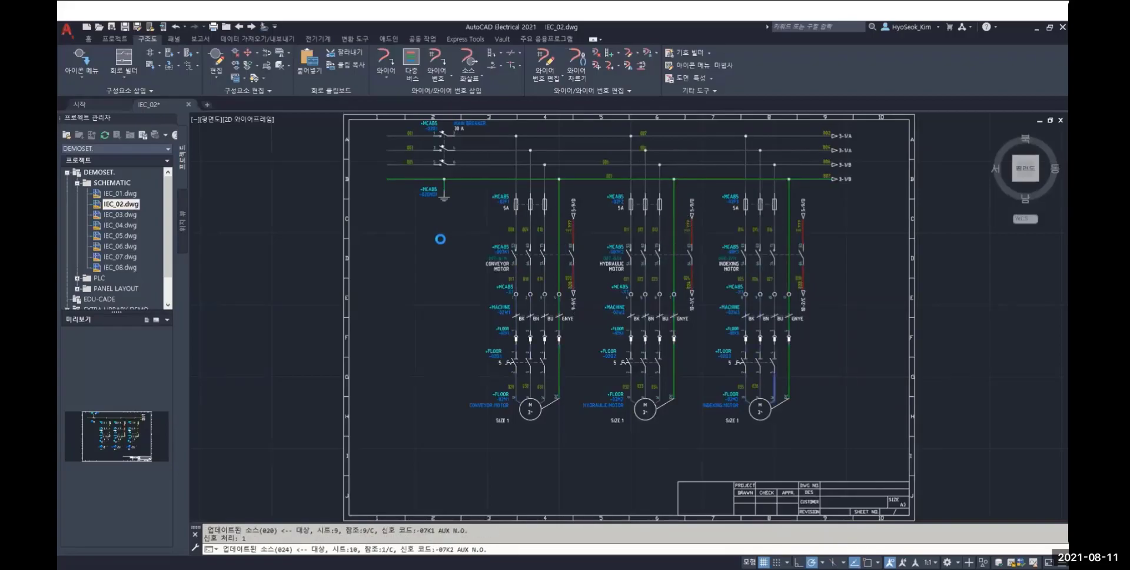
scroll(475, 250, "up", 2)
scroll(475, 250, "up", 2)
middle_click_drag(723, 266, 756, 373)
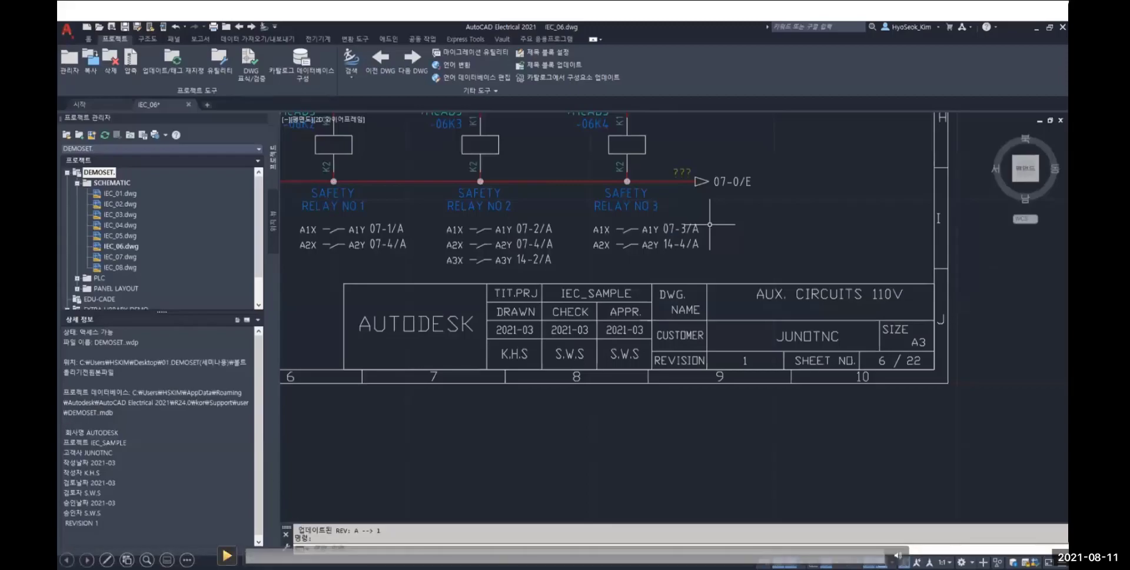
left_click(297, 479)
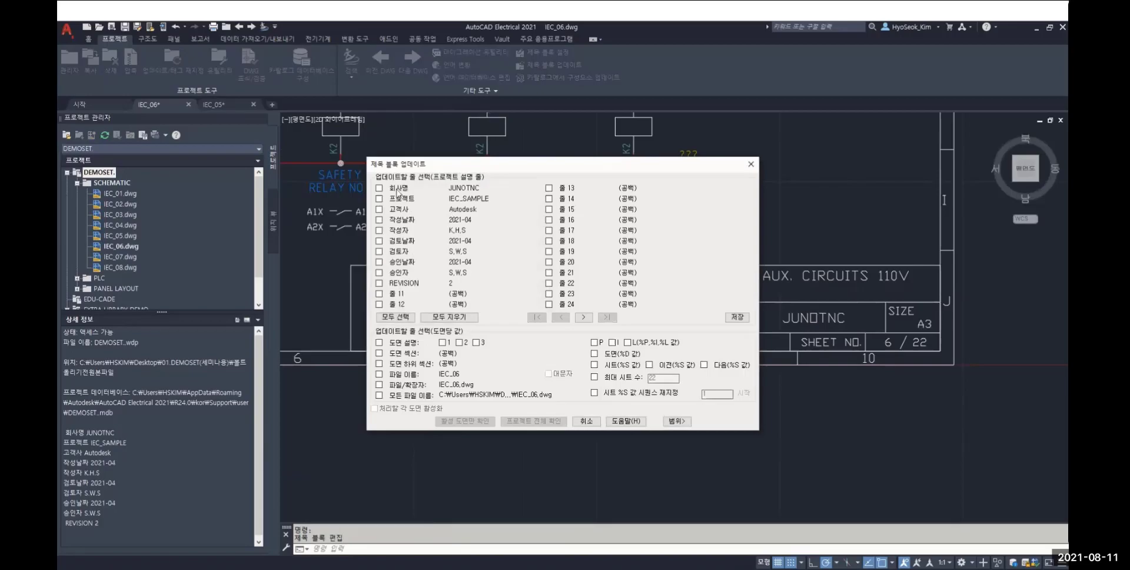
Update the title blocks of all project drawings with the company name, customer, and the drawn, checked and approved dates
left_click(380, 189)
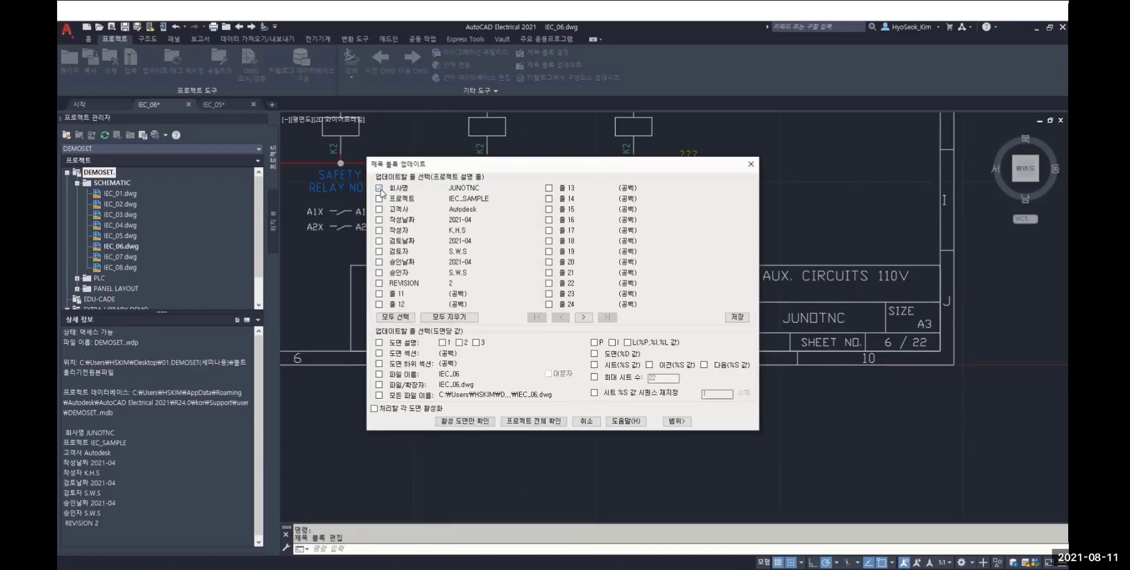
left_click(380, 221)
left_click(380, 241)
left_click(380, 263)
left_click(524, 421)
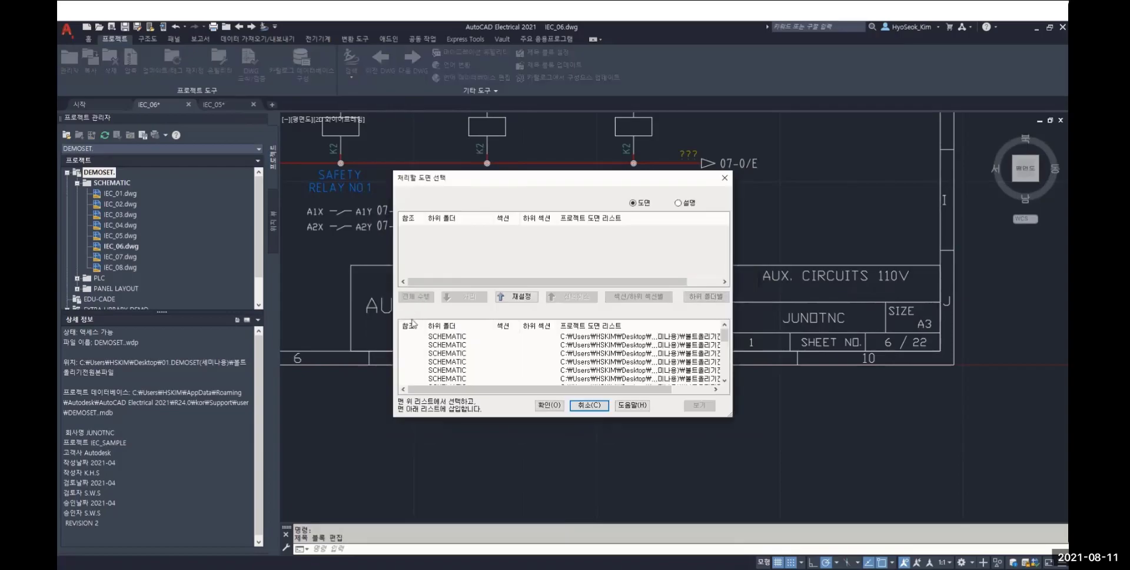
left_click(548, 406)
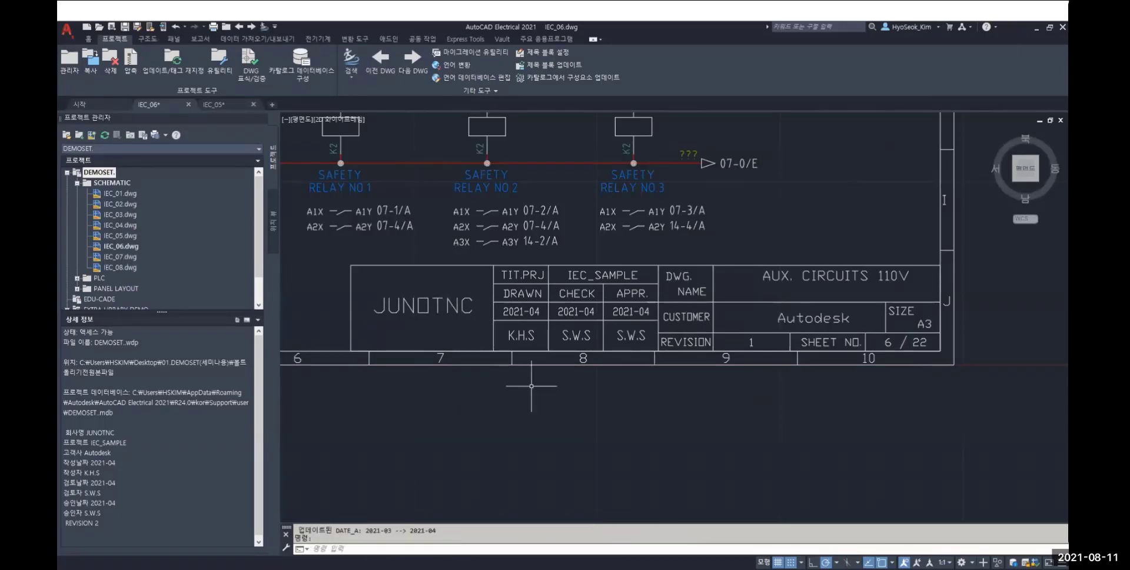
Check the updated title blocks in drawings IEC_06, IEC_05 and IEC_08
middle_click_drag(545, 391, 504, 398)
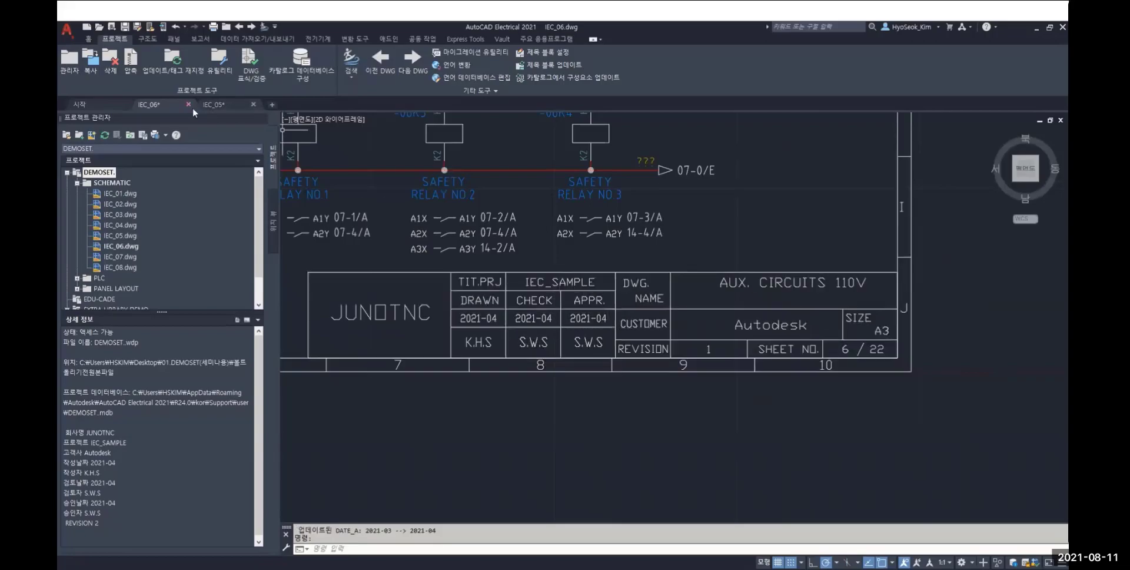
left_click(214, 105)
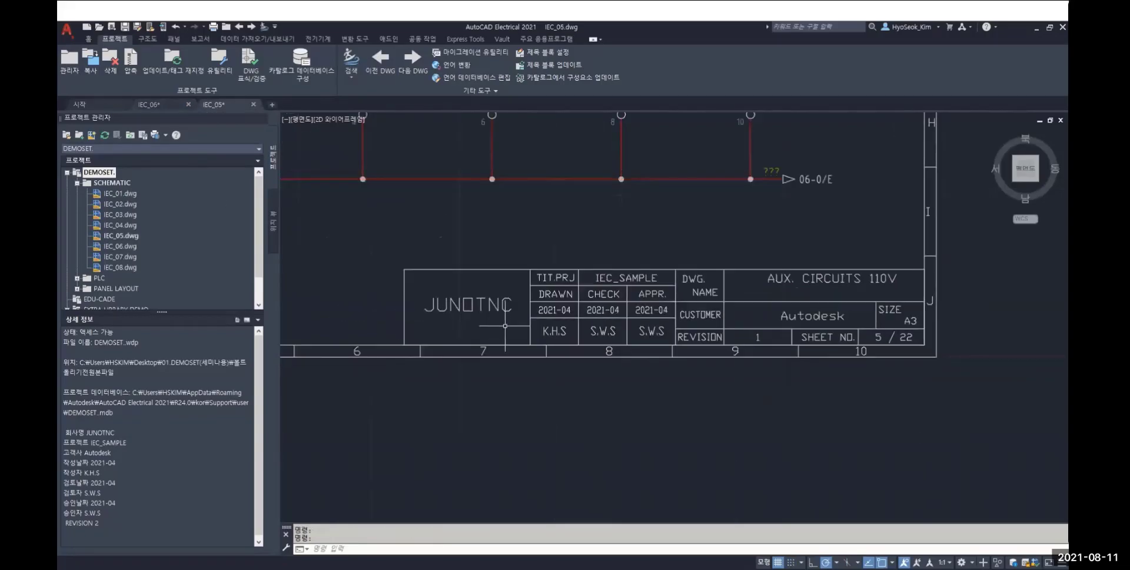
double_click(123, 268)
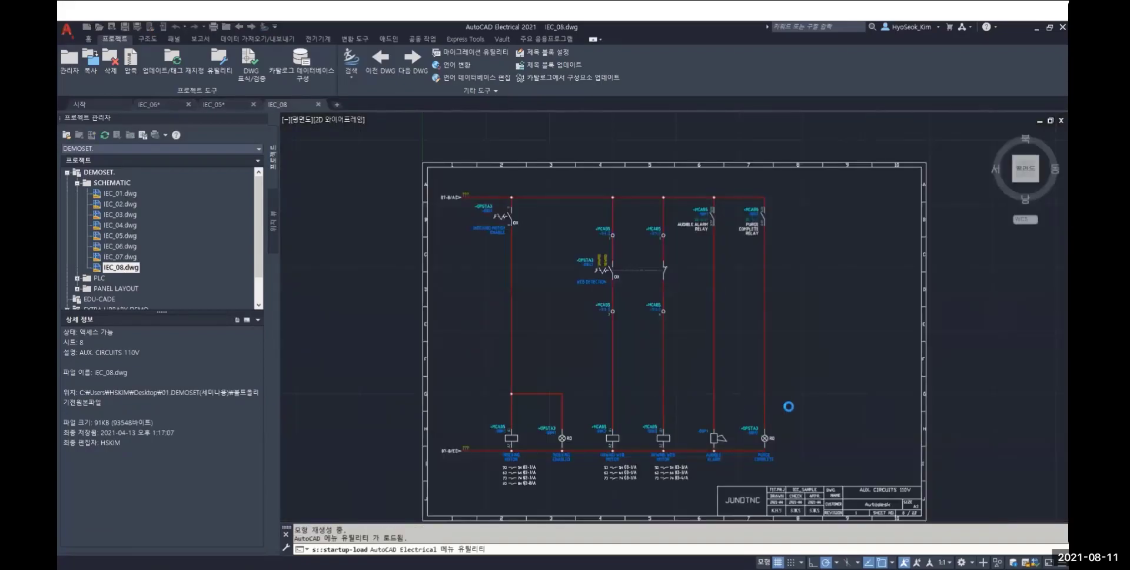
scroll(699, 325, "up", 8)
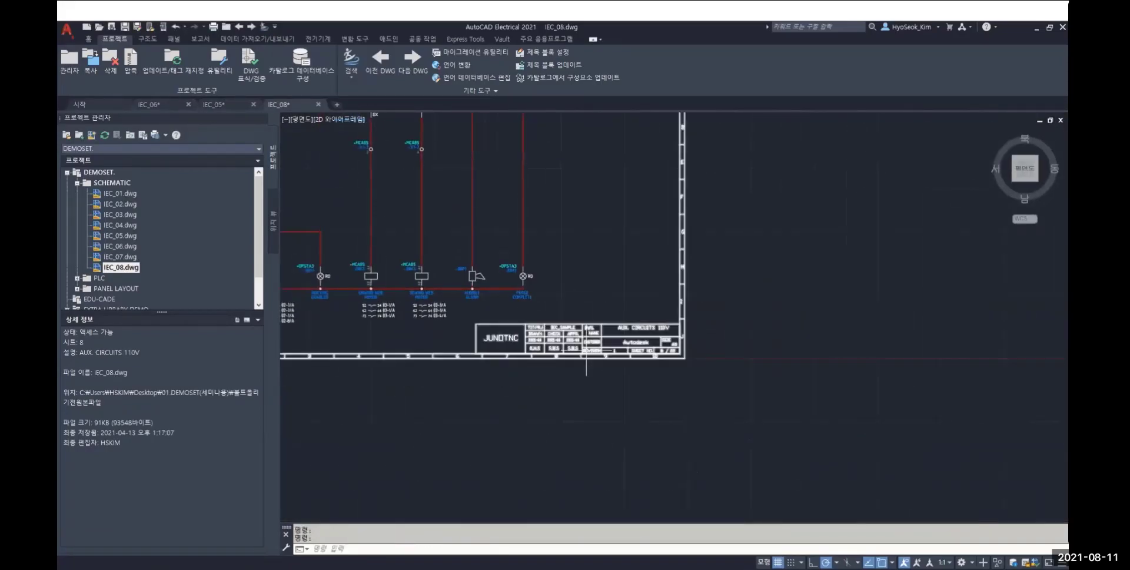
middle_click_drag(511, 331, 599, 334)
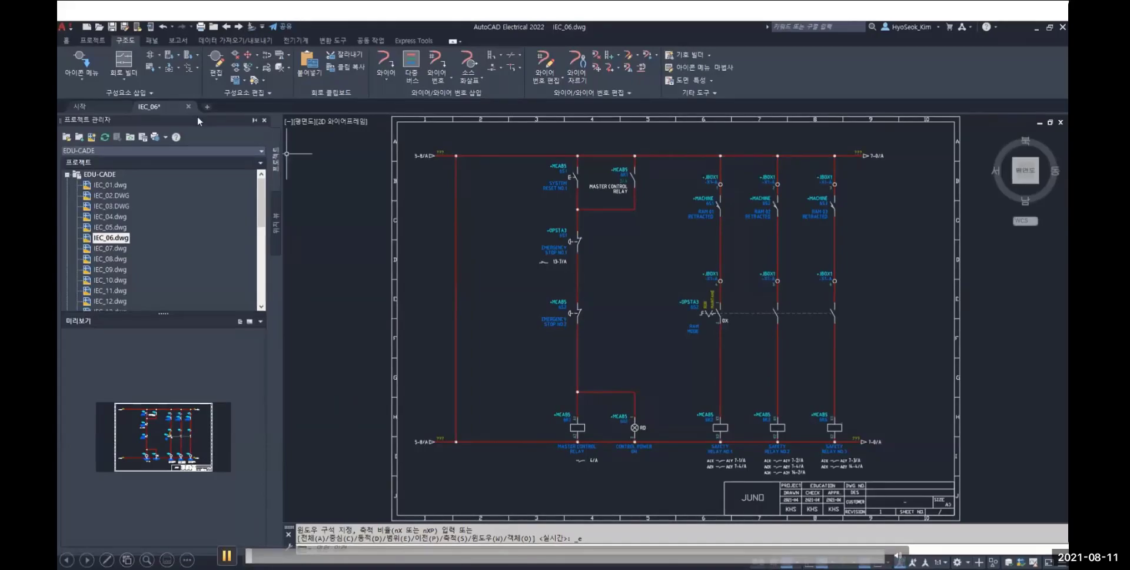
Insert a relay coil on the first vertical wire of drawing IEC_06, between rows G and H
left_click(82, 66)
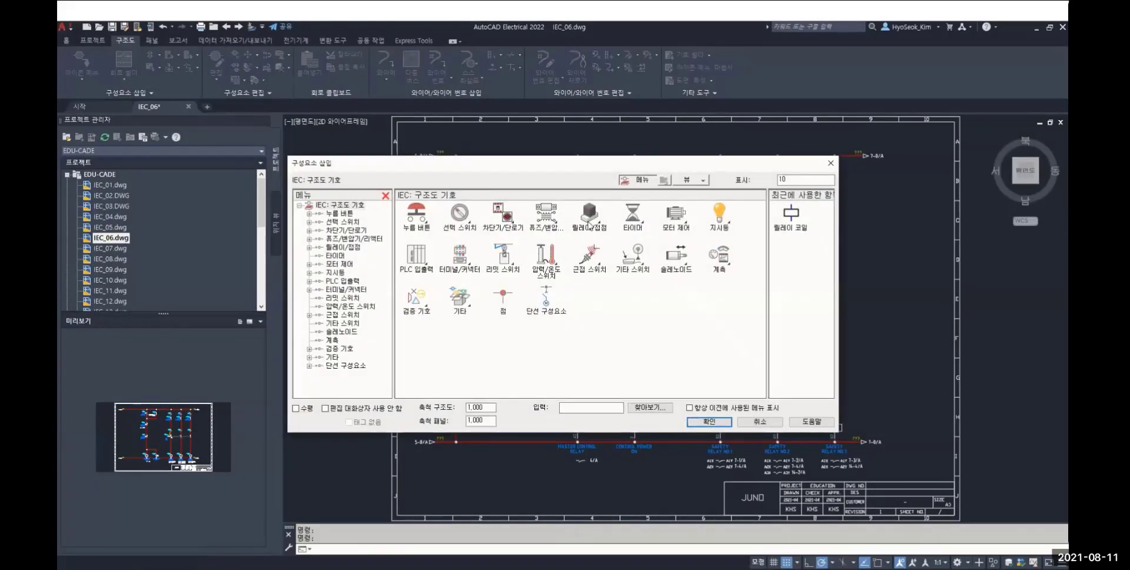
left_click(589, 225)
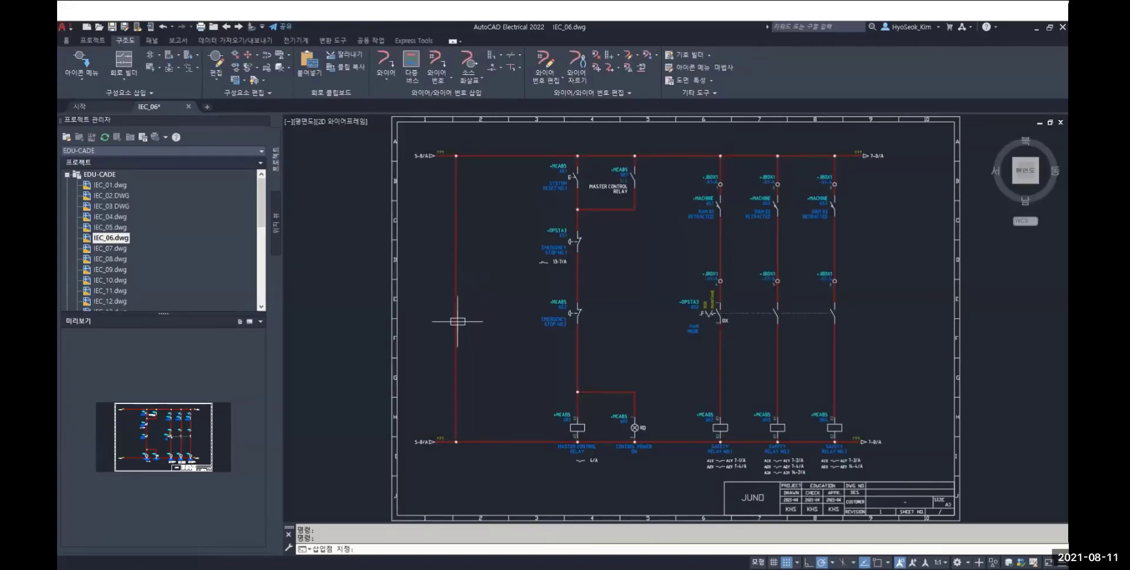
scroll(466, 394, "up", 2)
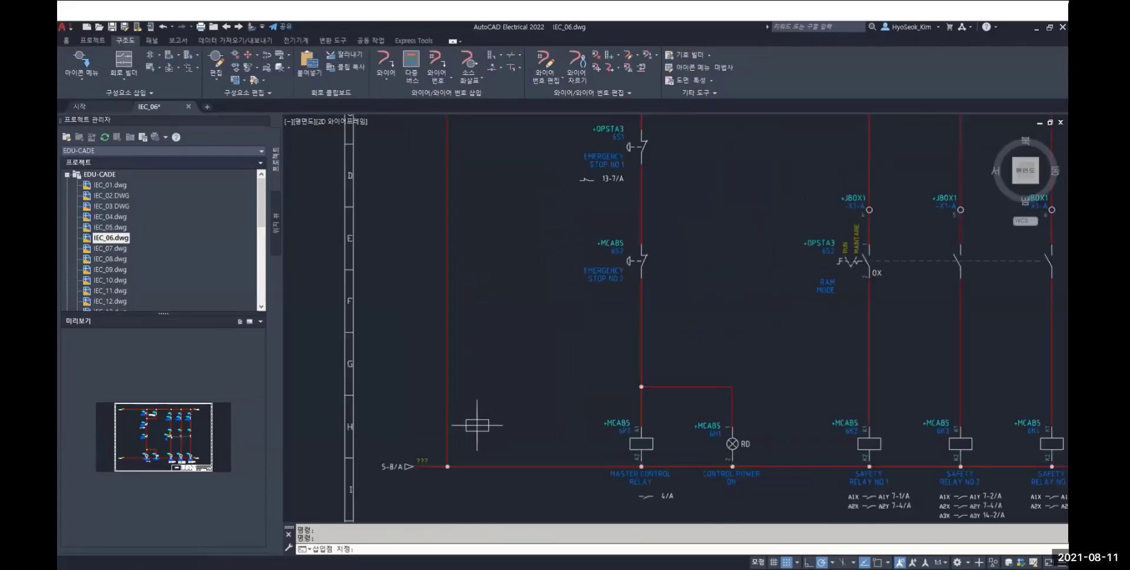
left_click(447, 382)
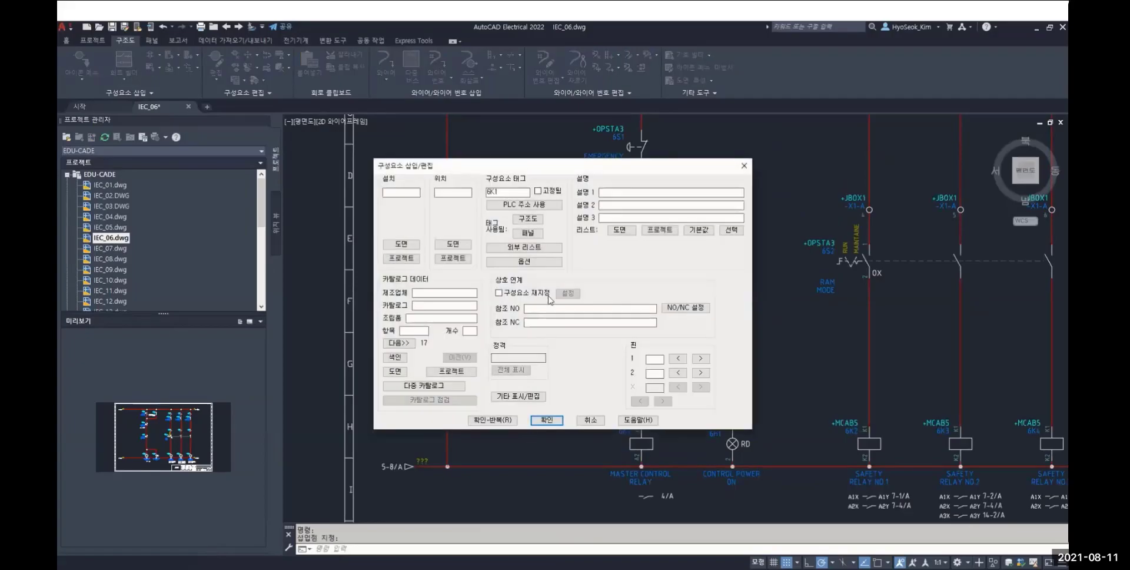
Set the coil's location to +MCAB5 from the drawing's list and accept the new component tag 6K5
left_click(455, 245)
left_click(528, 256)
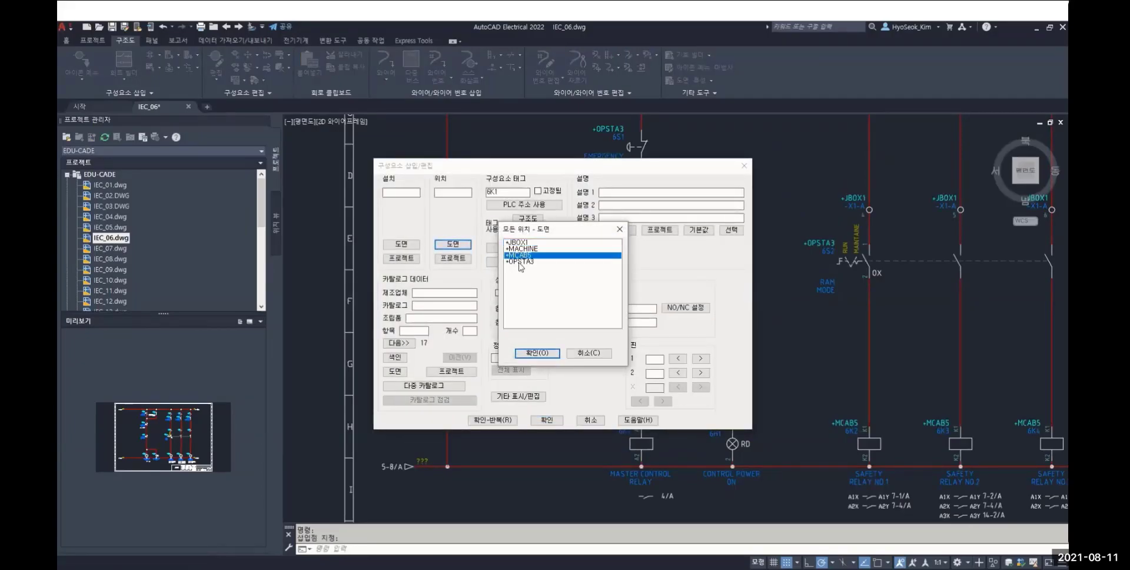
left_click(534, 353)
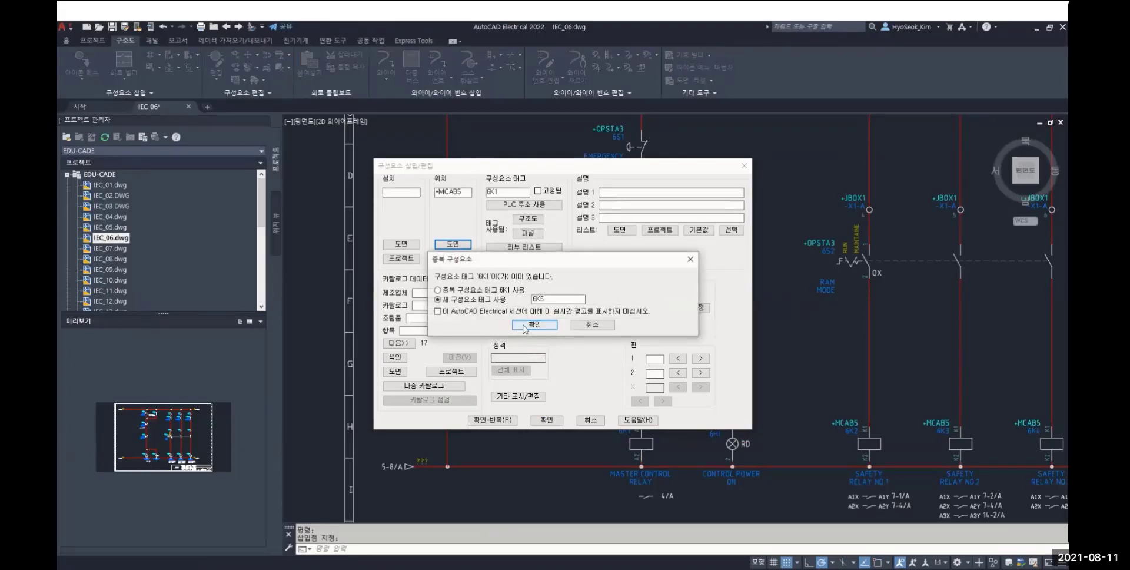
left_click(527, 327)
Enter SAFTY as the coil's first description line and RELAY as the second
left_click(614, 192)
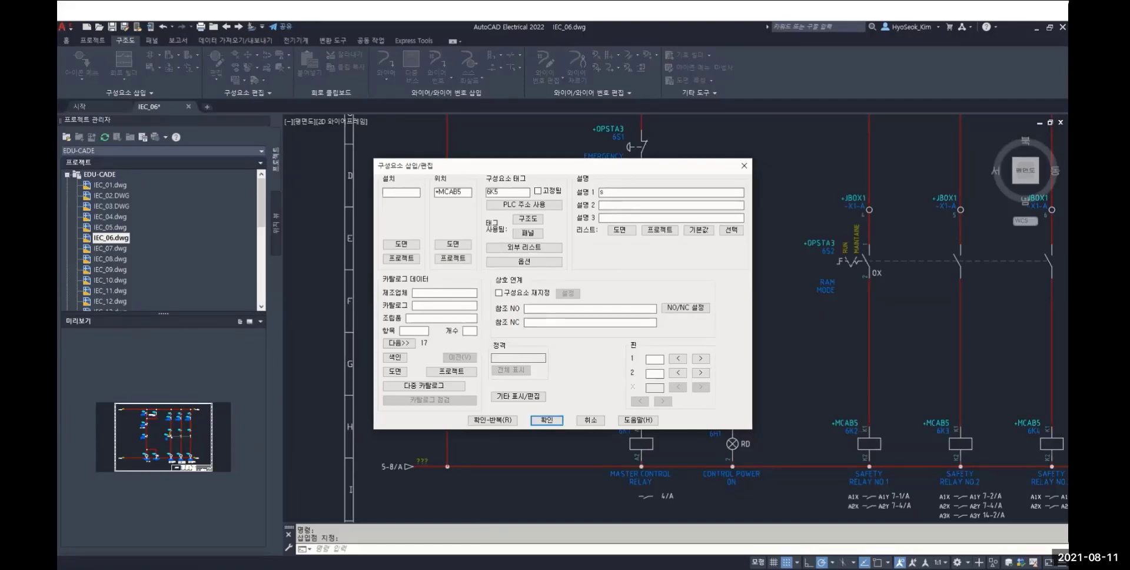
type("SAFTY")
key("Tab")
type("RELATY")
key("BackSpace")
key("BackSpace")
type("Y")
Assign AB catalog part 700-P400A1 to the coil from the catalog lookup and accept the component data
left_click(396, 357)
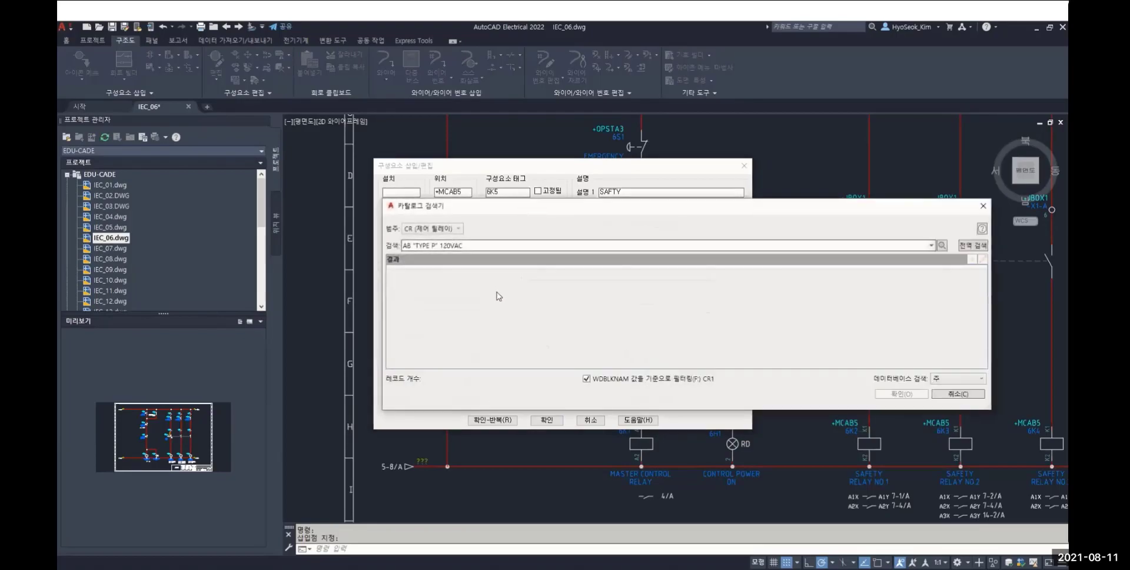
left_click(518, 293)
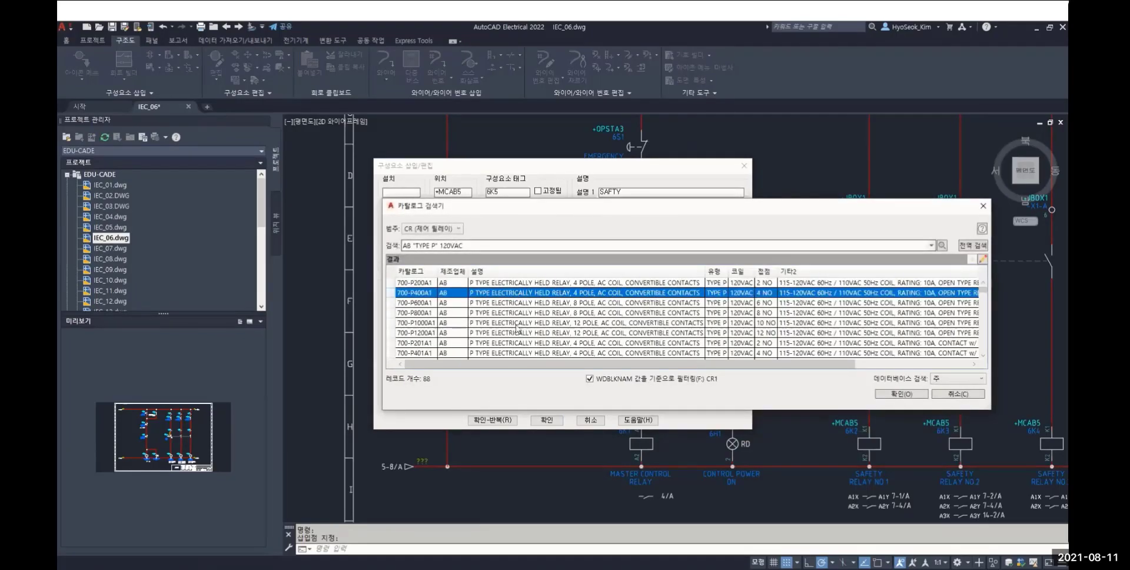
left_click(901, 394)
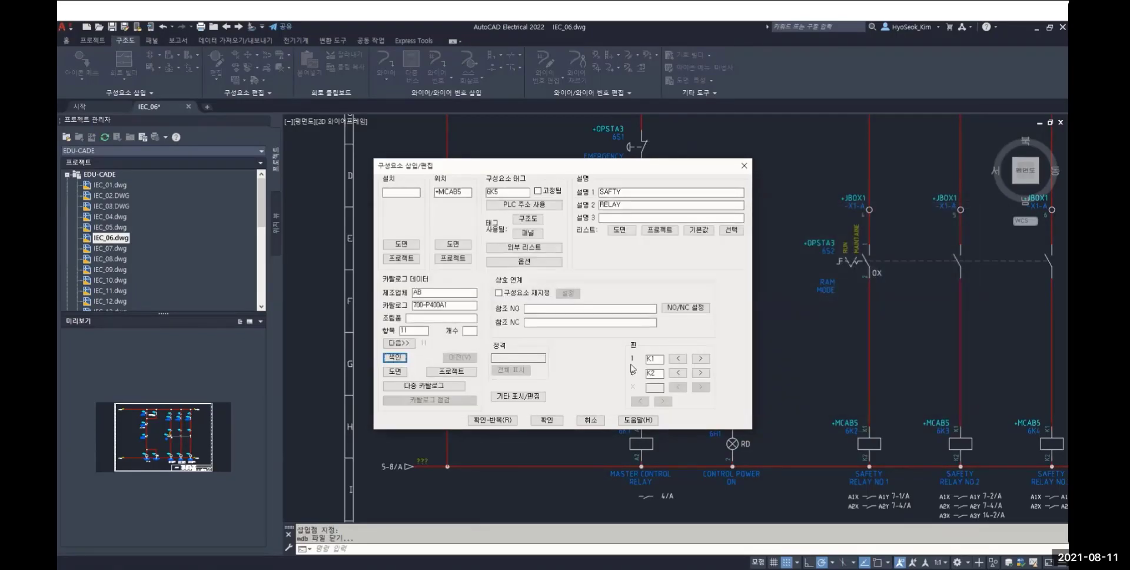
left_click(547, 420)
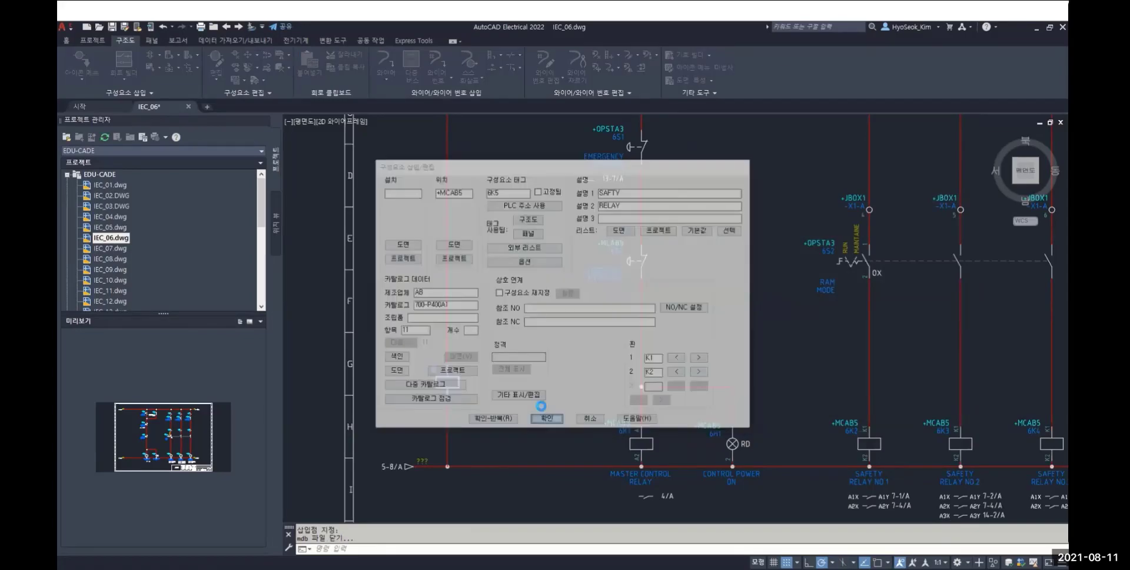
left_click(541, 305)
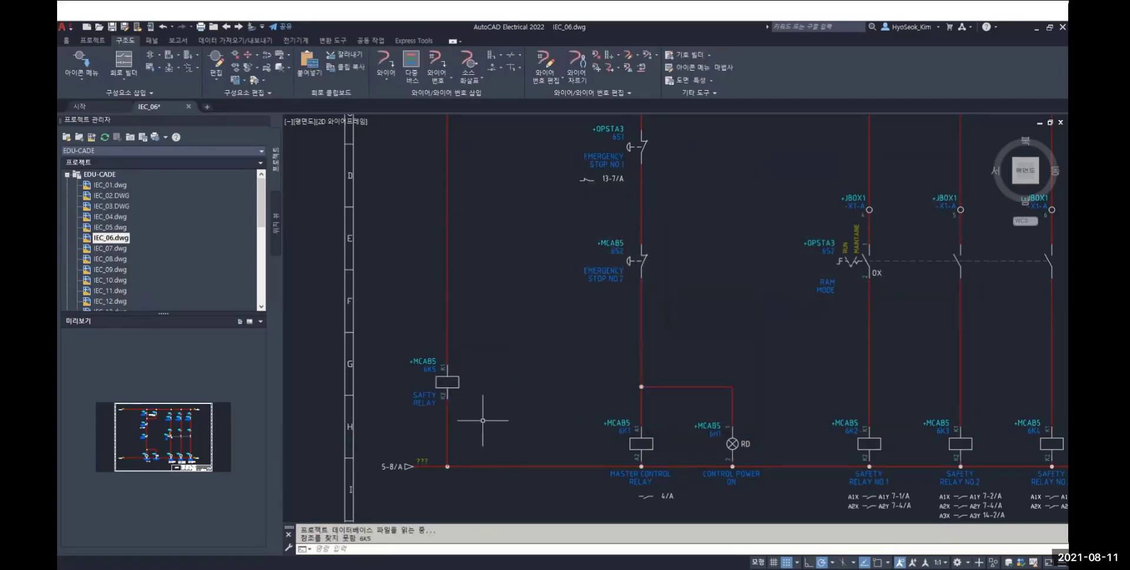
Generate a schematic bill of materials report for the active drawing, quick-saving the drawing, and review the listed parts
middle_click_drag(474, 422, 554, 406)
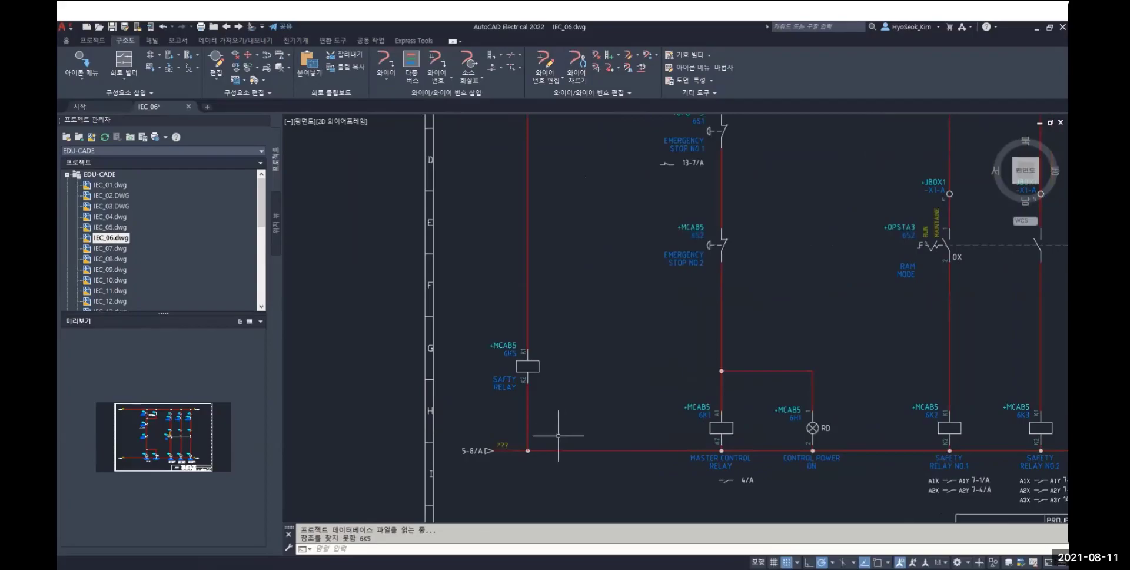
middle_click(587, 323)
middle_click(587, 323)
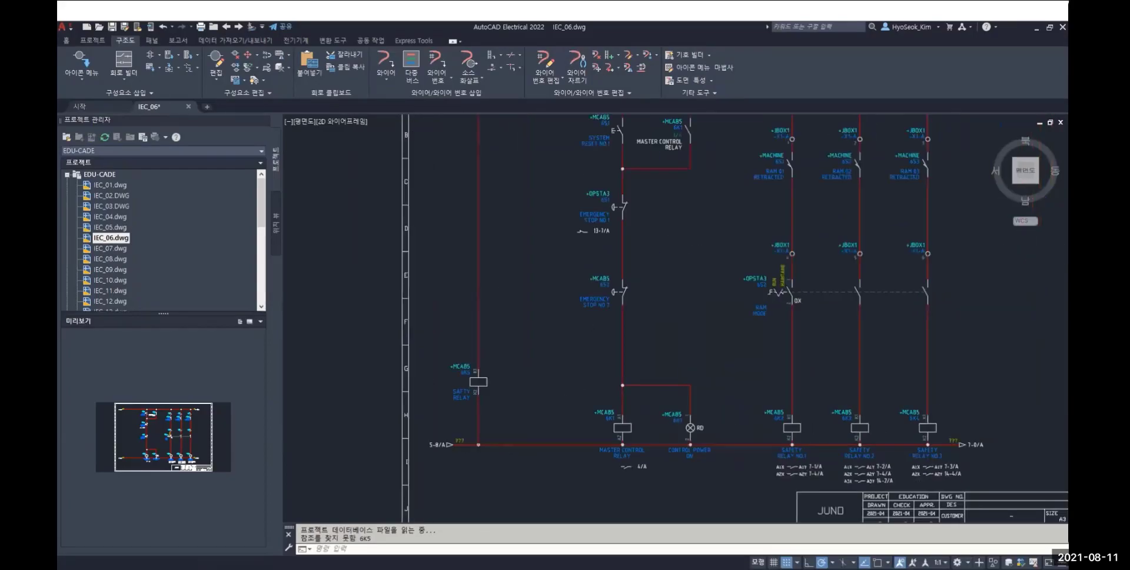
left_click(178, 40)
left_click(70, 61)
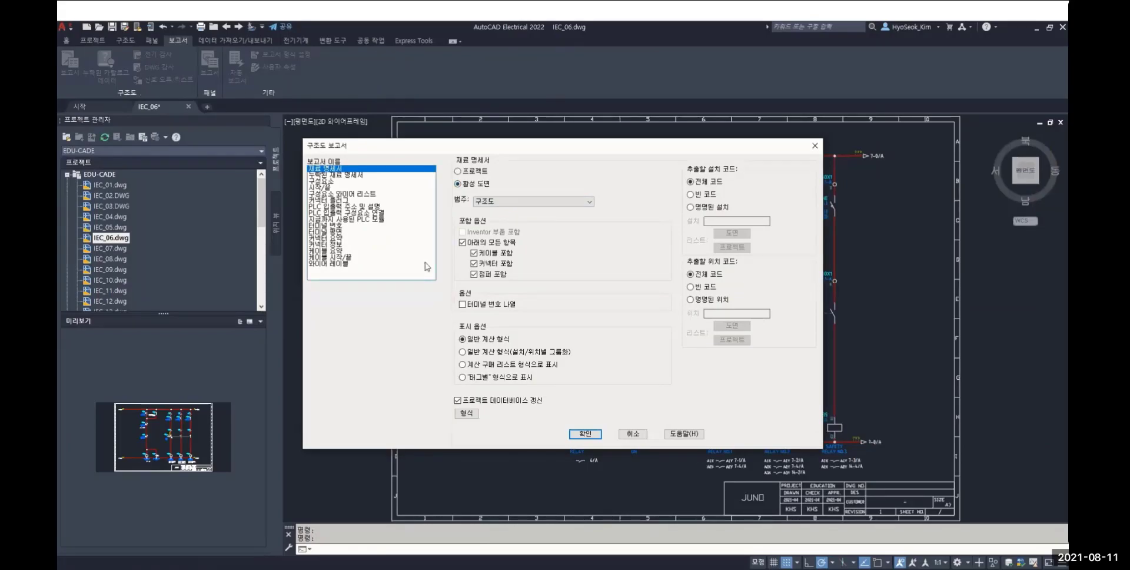
left_click(586, 433)
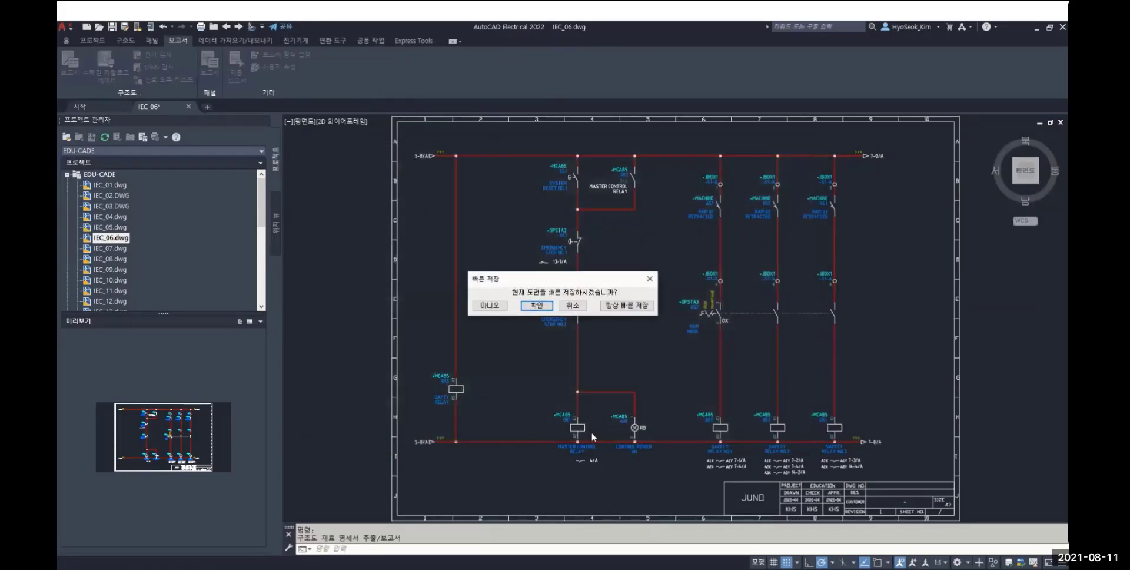
left_click(539, 305)
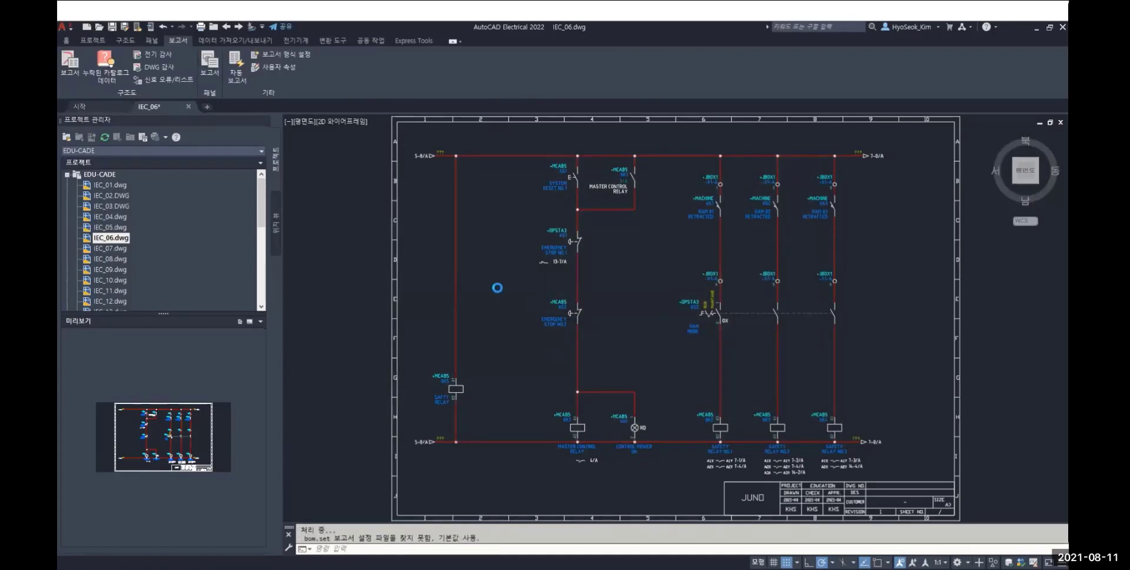
scroll(501, 282, "down", 4)
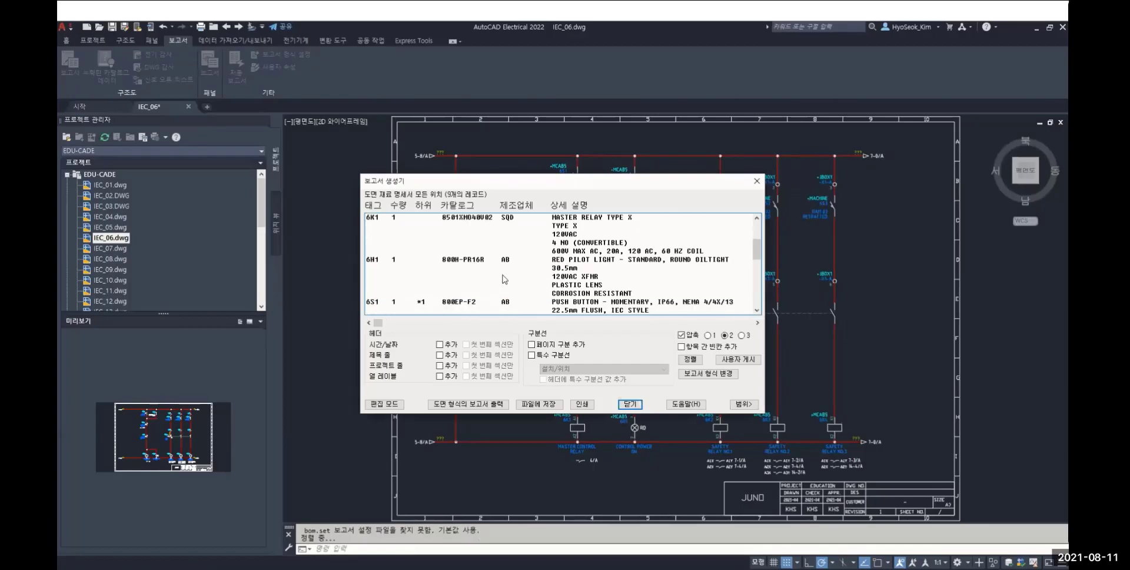
scroll(505, 279, "down", 3)
scroll(505, 280, "up", 3)
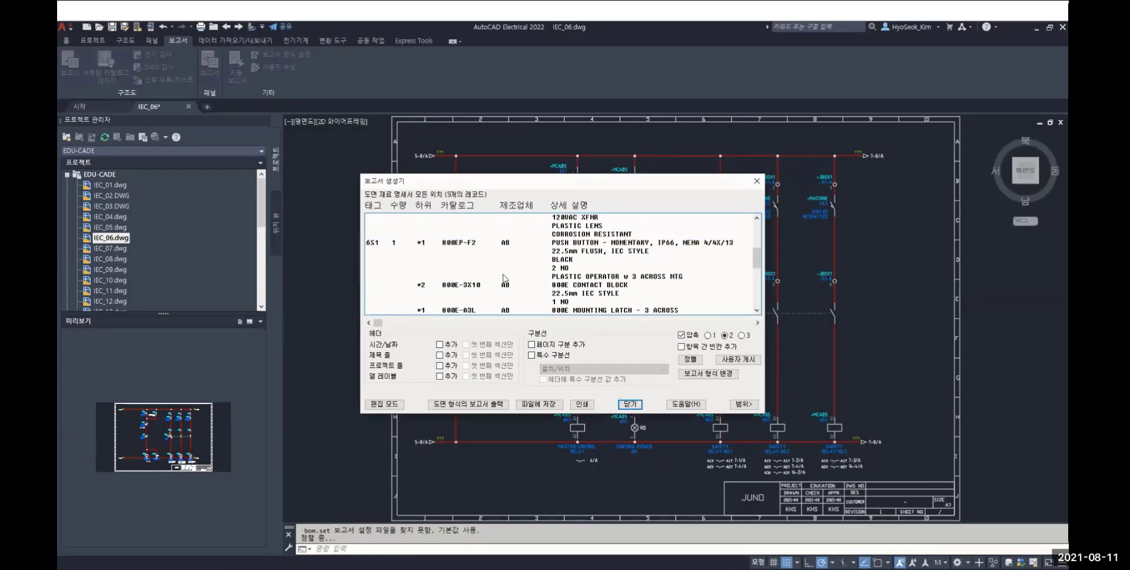
scroll(505, 279, "up", 3)
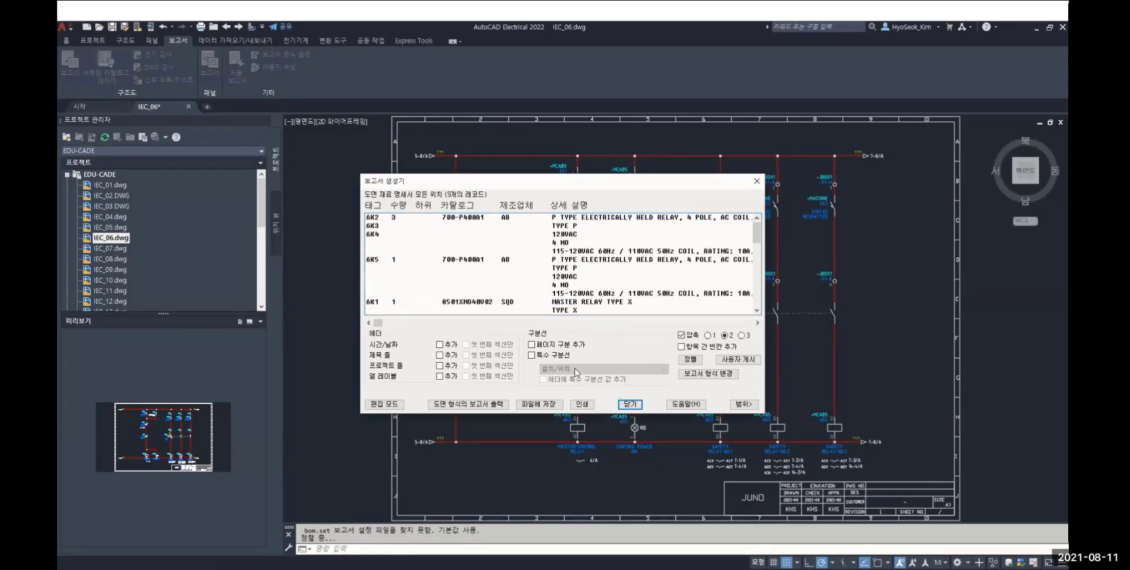
Try removing the description and manufacturer fields from the bill of materials report format and adding both back
left_click(714, 374)
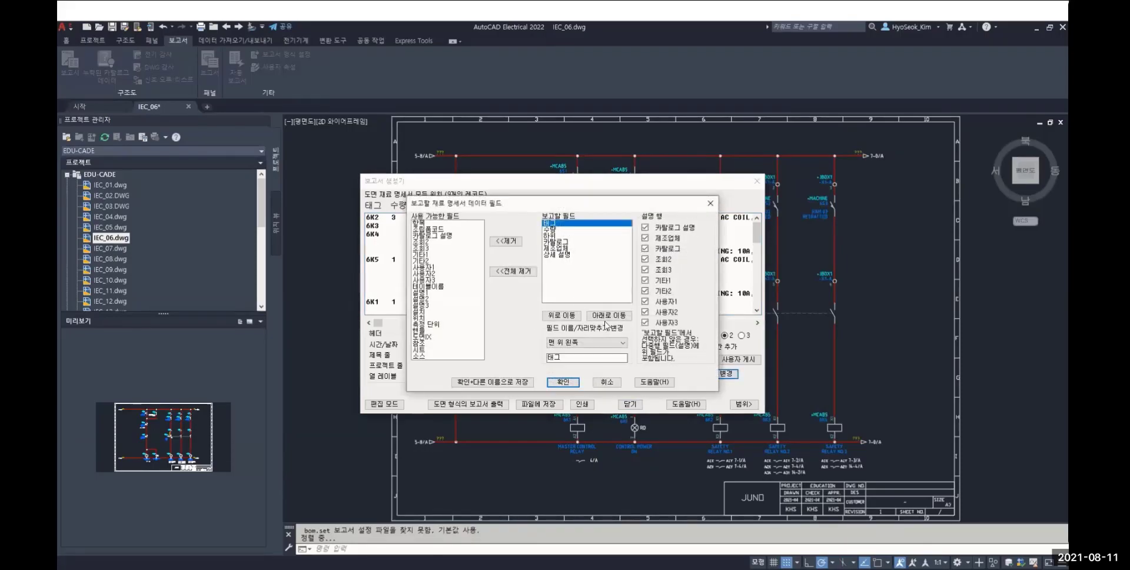
left_click(556, 255)
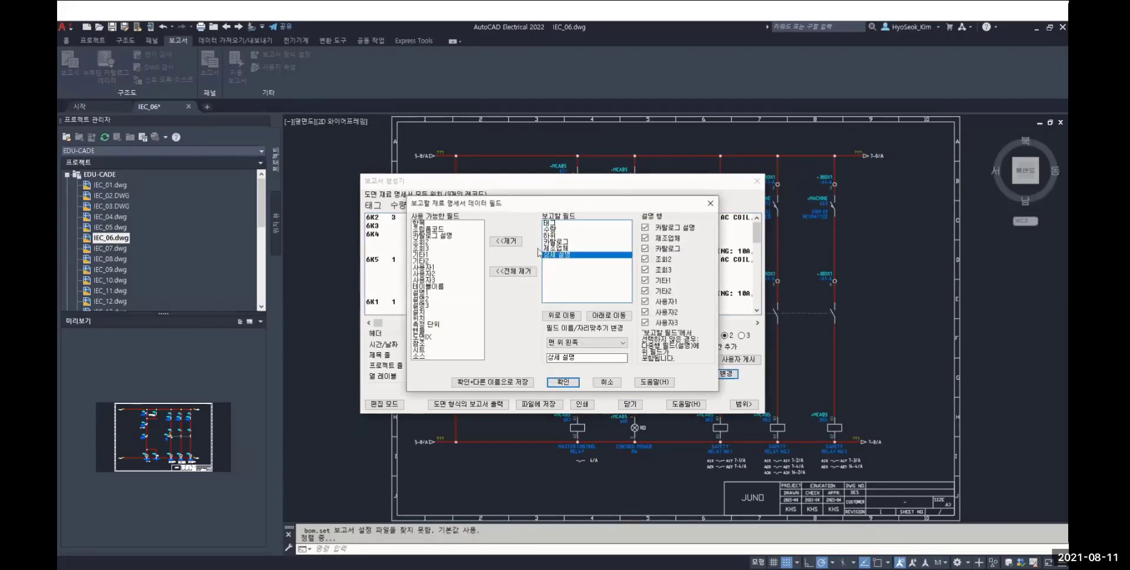
left_click(512, 243)
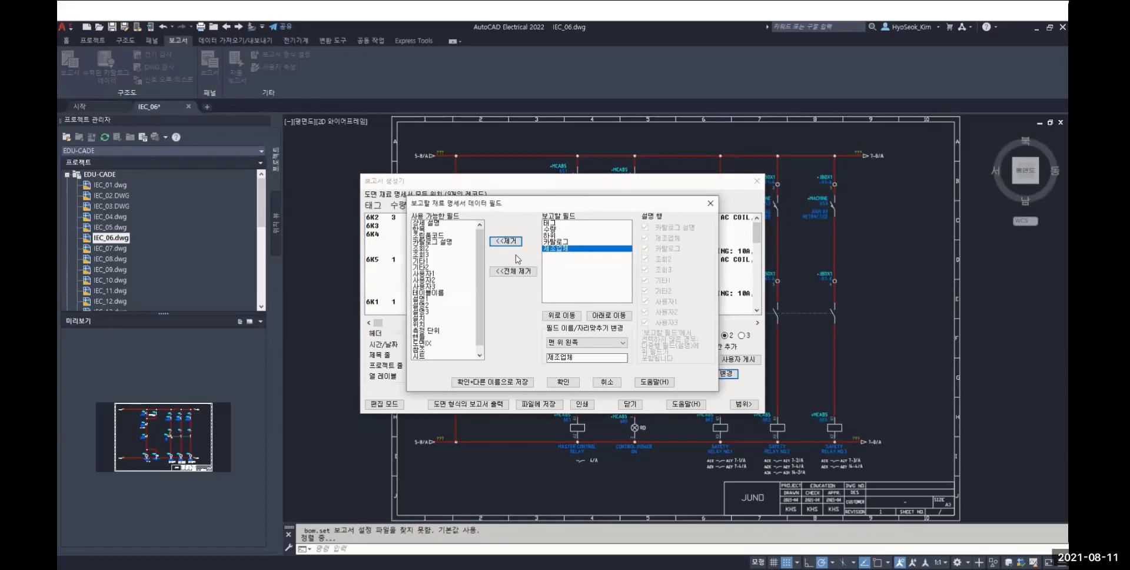
left_click(514, 243)
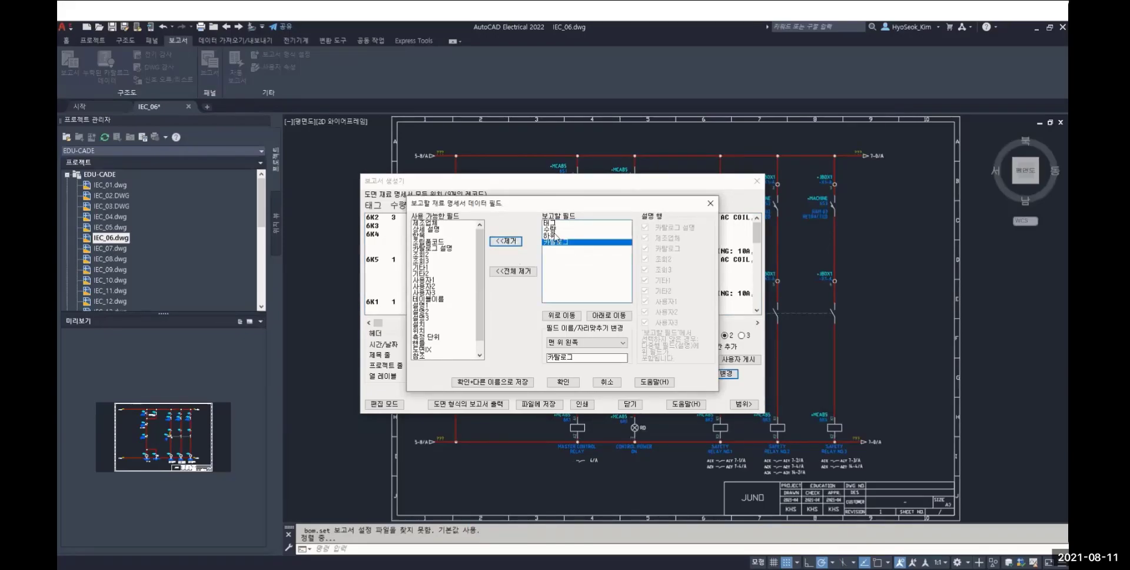
double_click(437, 223)
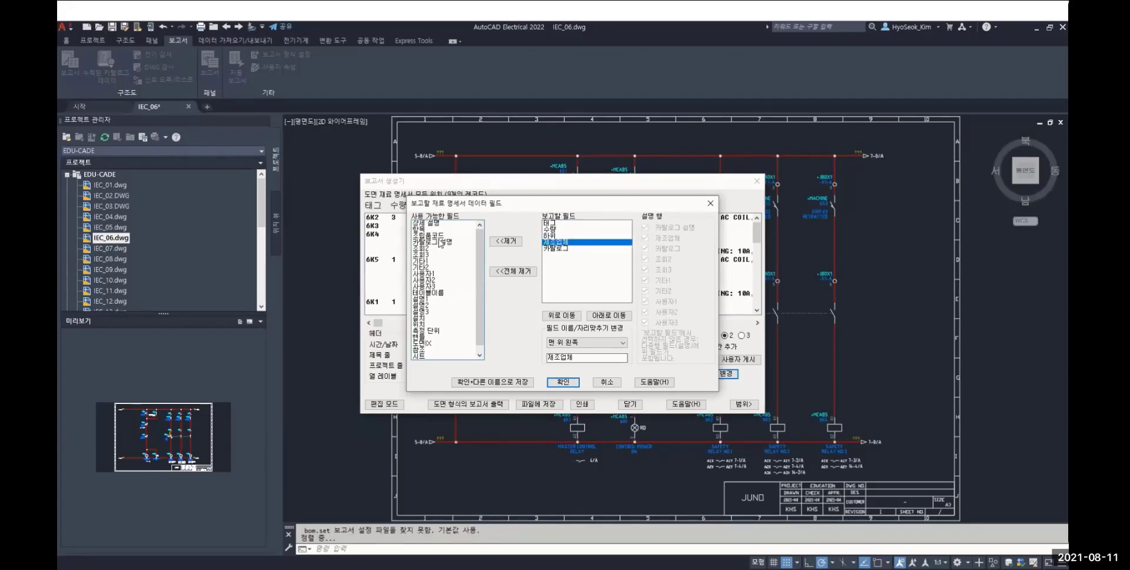
double_click(437, 224)
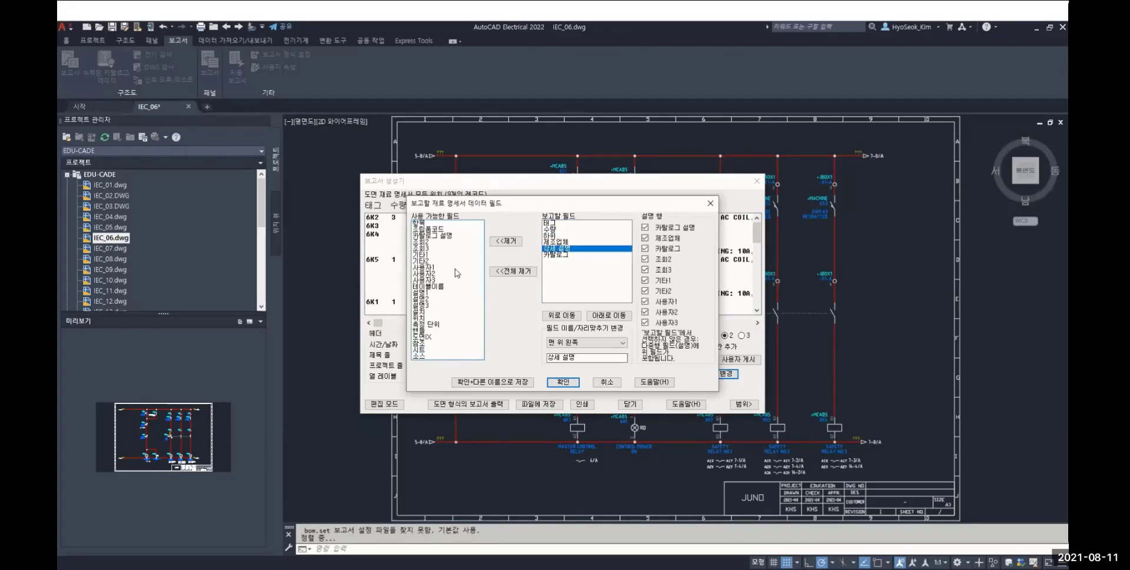
Try reordering the report fields by moving catalog above manufacturer and description up one place, and cancel the format change
left_click(559, 257)
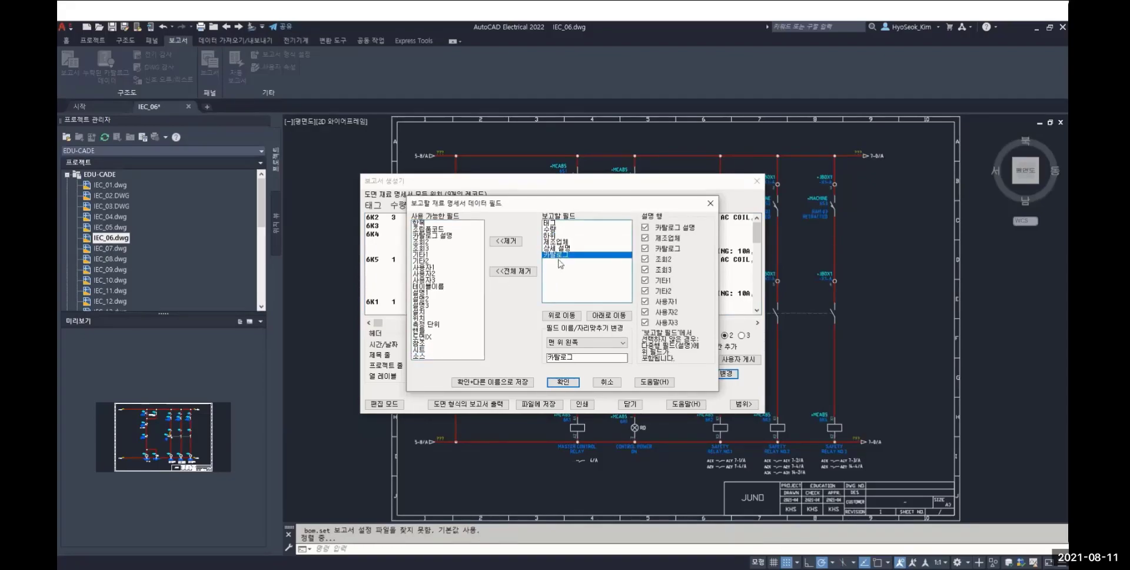
left_click(562, 316)
left_click(571, 317)
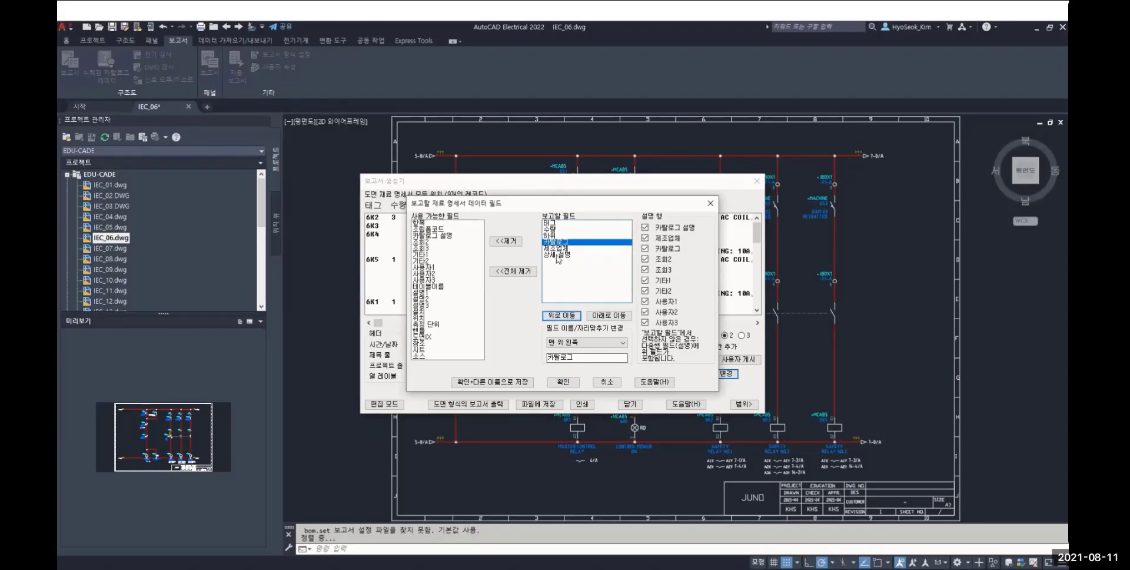
left_click(558, 256)
left_click(567, 316)
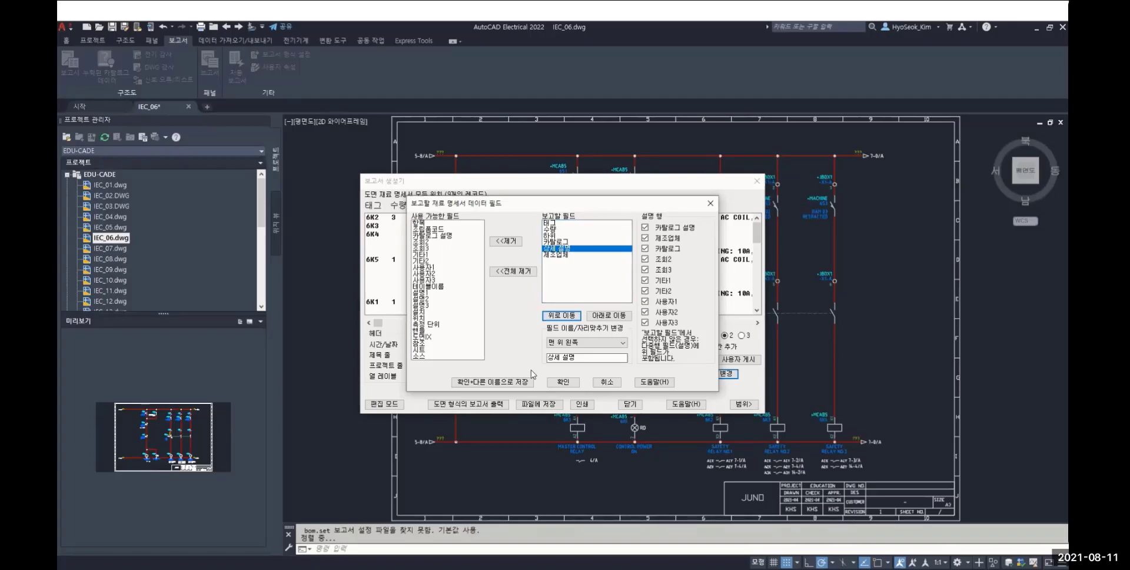
left_click(606, 381)
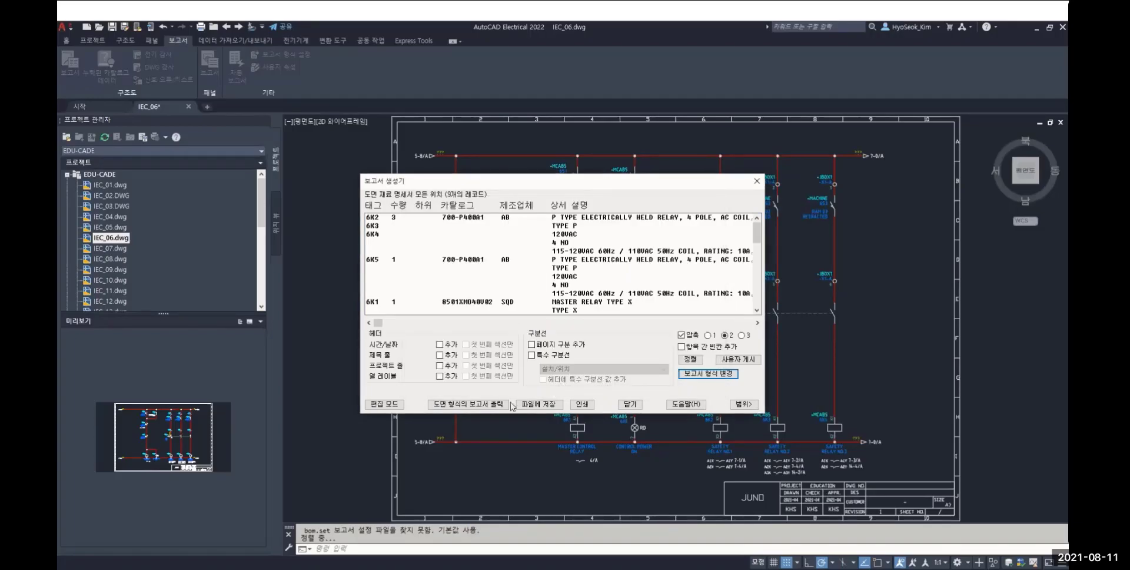
Insert the bill of materials as a new table in the ACE-TS-METRIC style beside the schematic frame and close the report generator
left_click(531, 405)
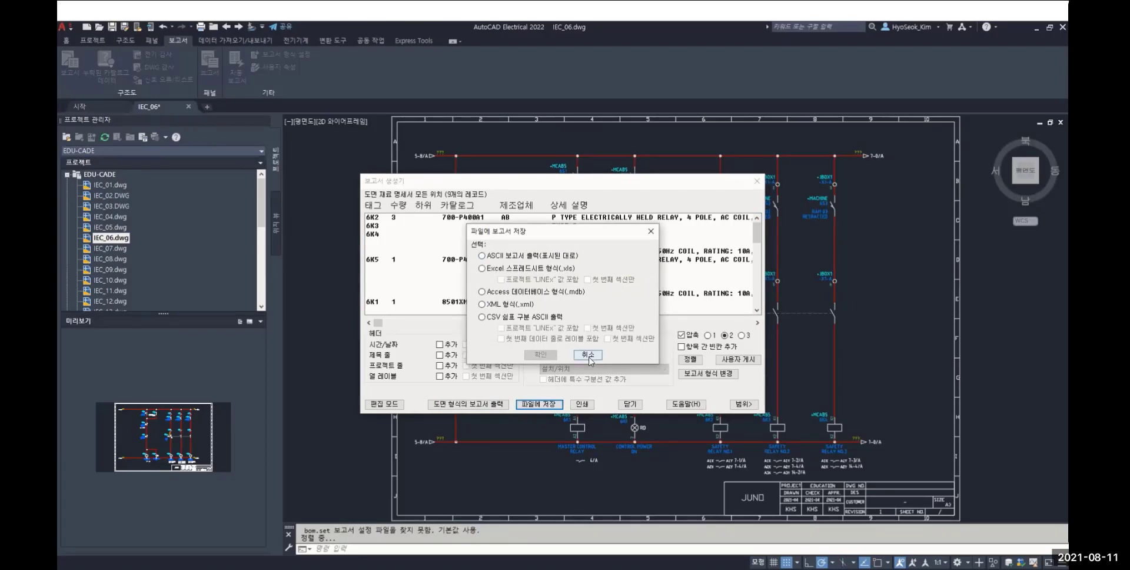
left_click(588, 356)
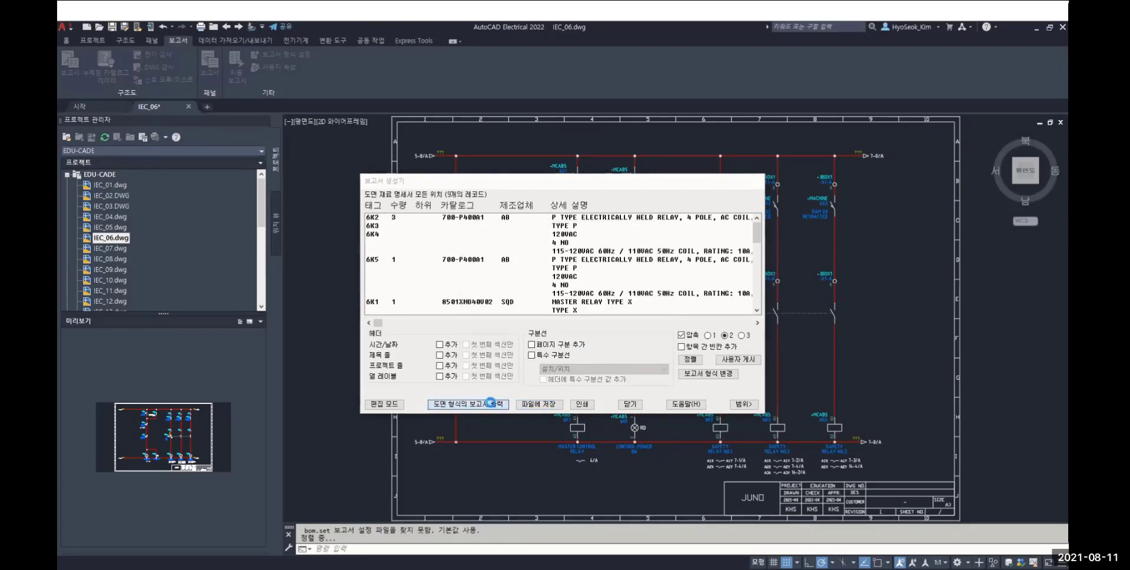
left_click(493, 404)
left_click(463, 263)
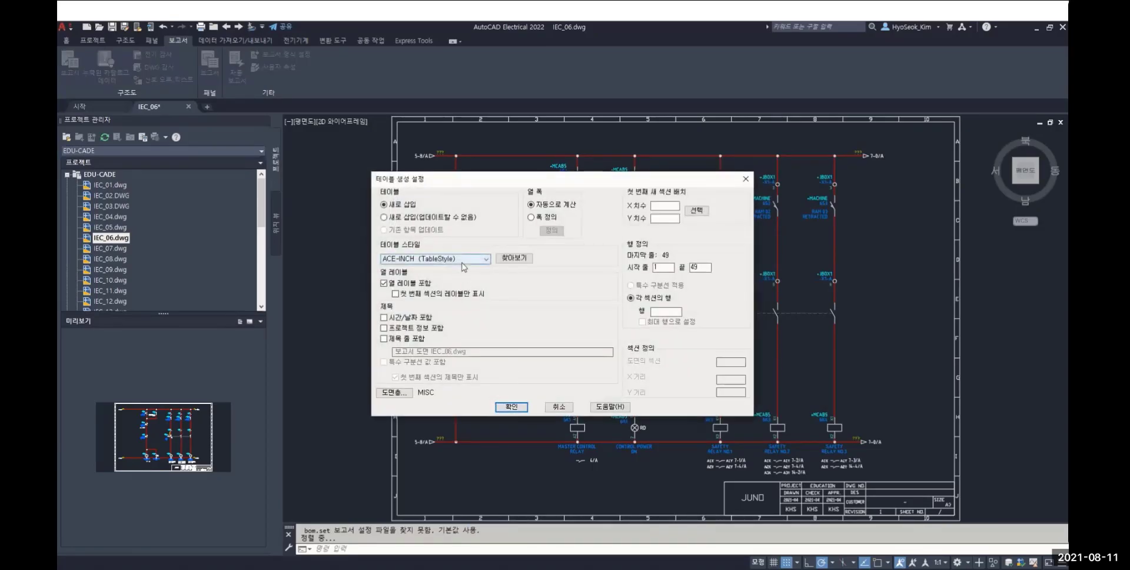
left_click(453, 287)
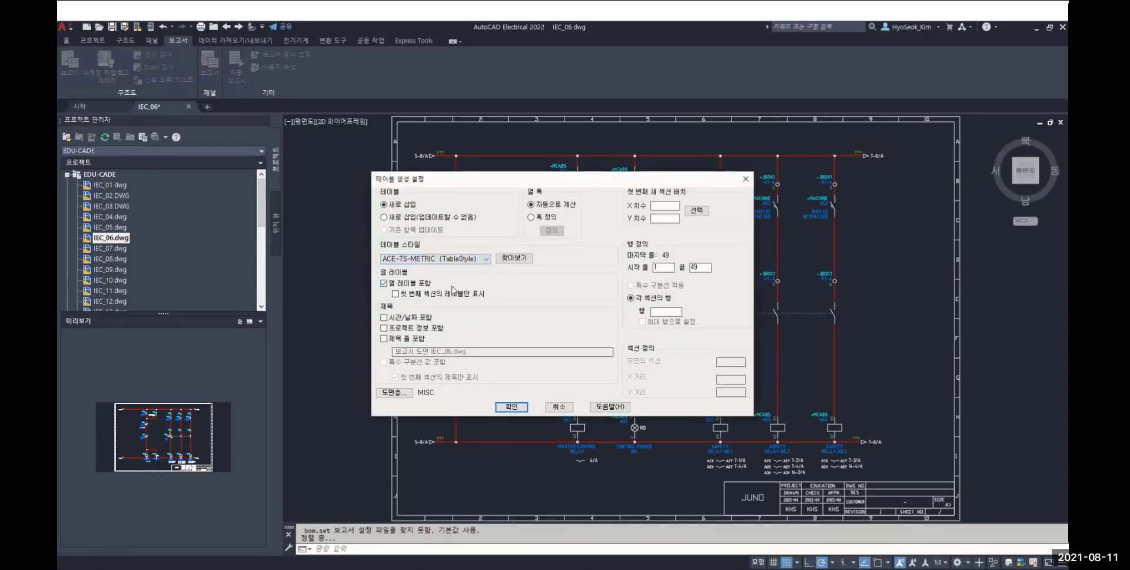
left_click(510, 407)
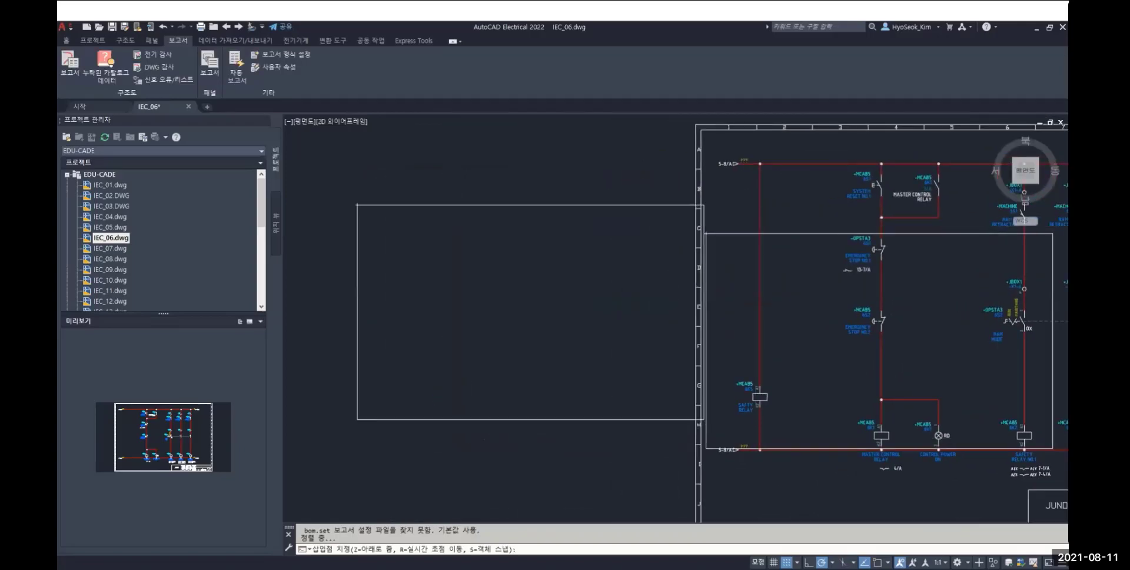
left_click(335, 192)
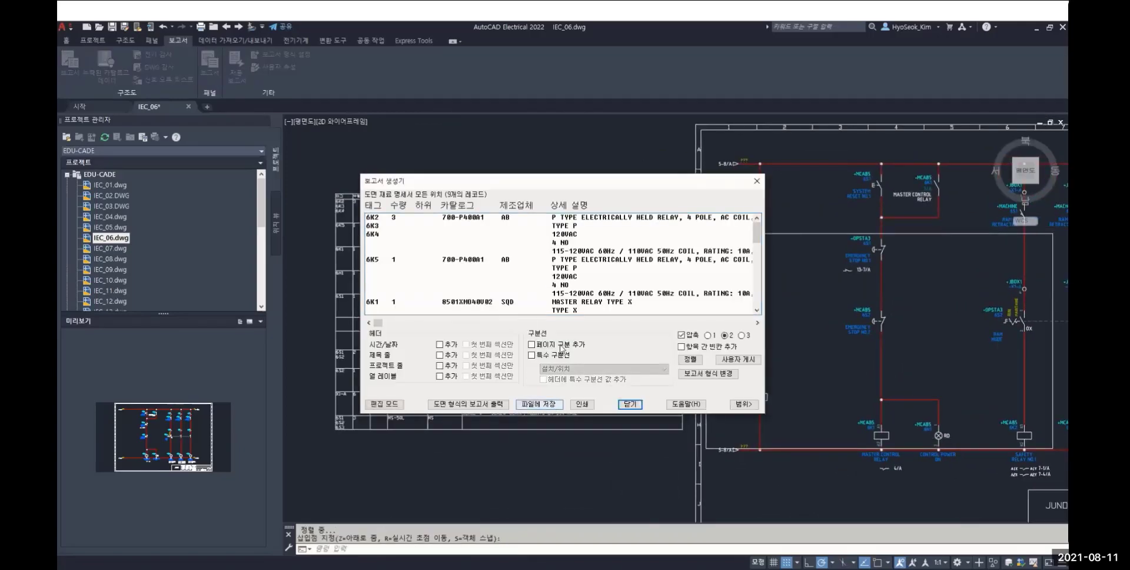
left_click(630, 404)
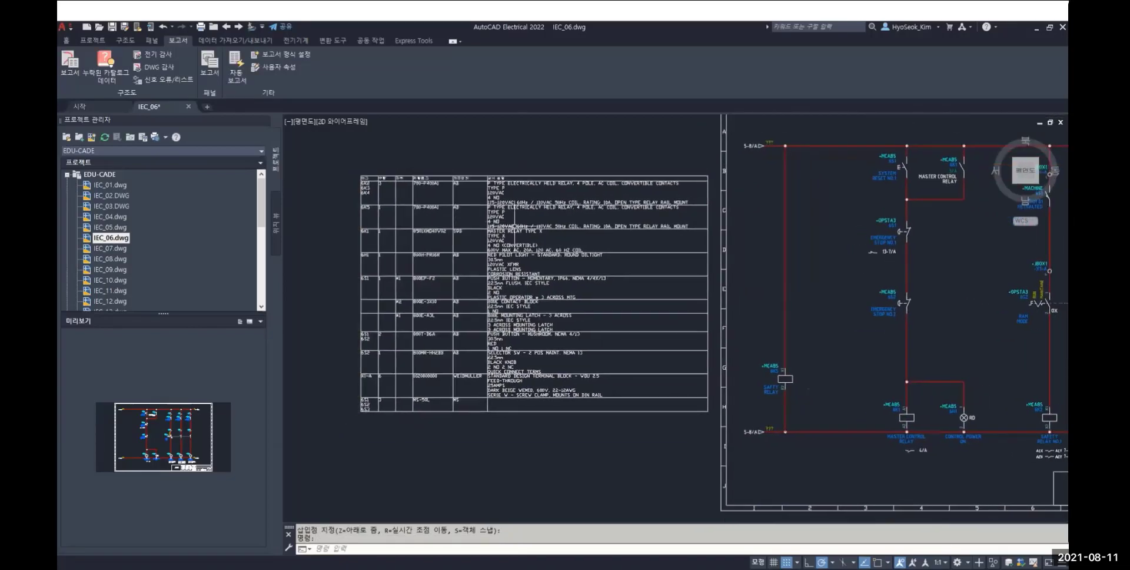
Use Surfer on tag 6K5 in the inserted table to go to its coil on the schematic, and close the Surfer
scroll(793, 398, "up", 5)
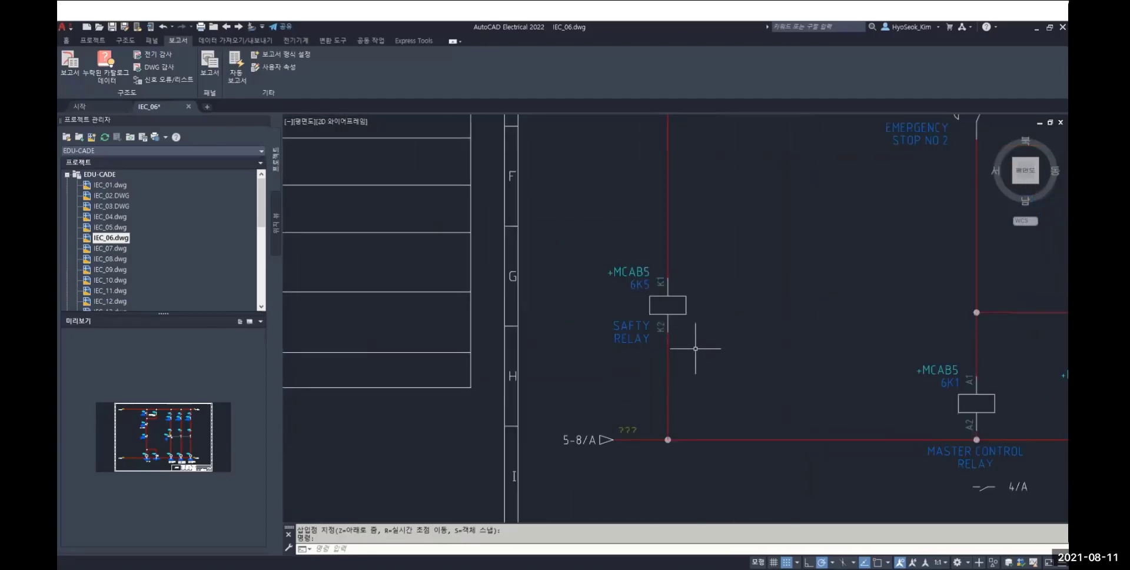
scroll(655, 358, "down", 3)
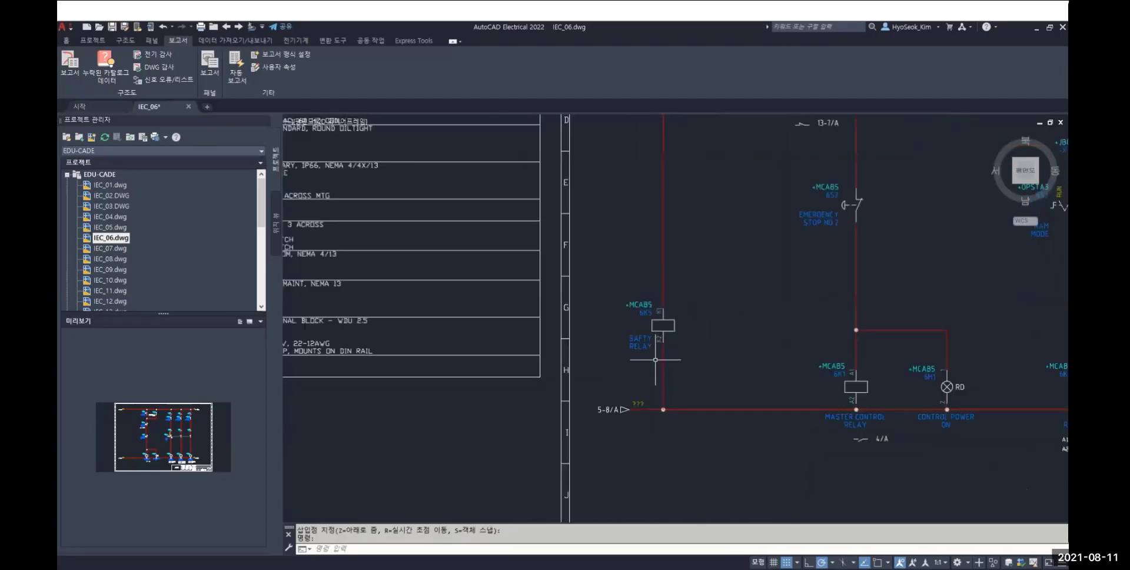
mouse_move(439, 268)
middle_mouse_down()
mouse_move(543, 273)
mouse_move(815, 365)
middle_mouse_up()
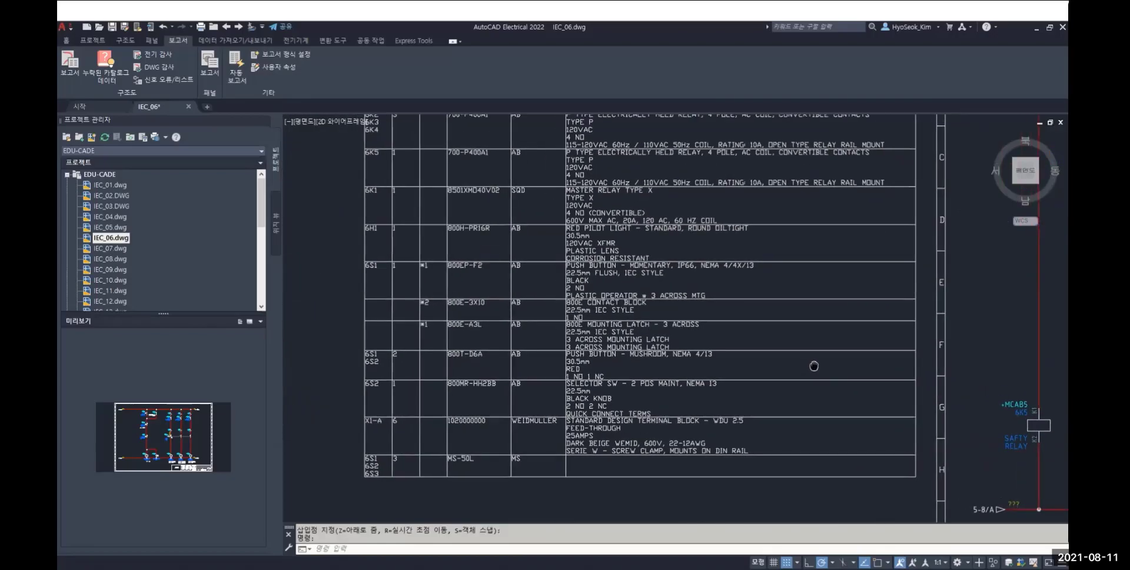
middle_click_drag(550, 179, 546, 230)
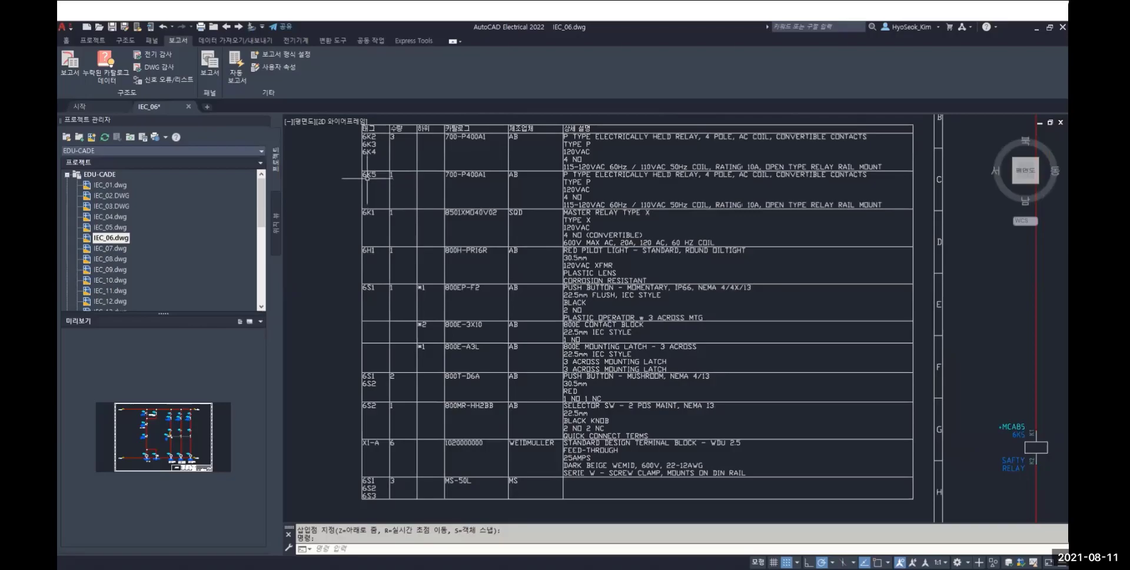
left_click(103, 40)
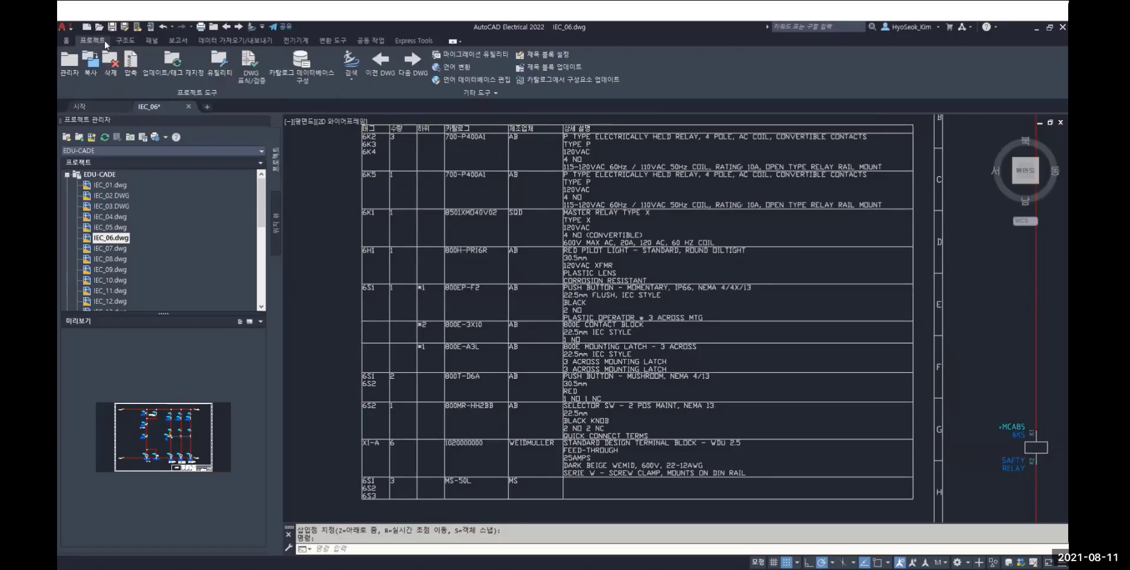
left_click(352, 61)
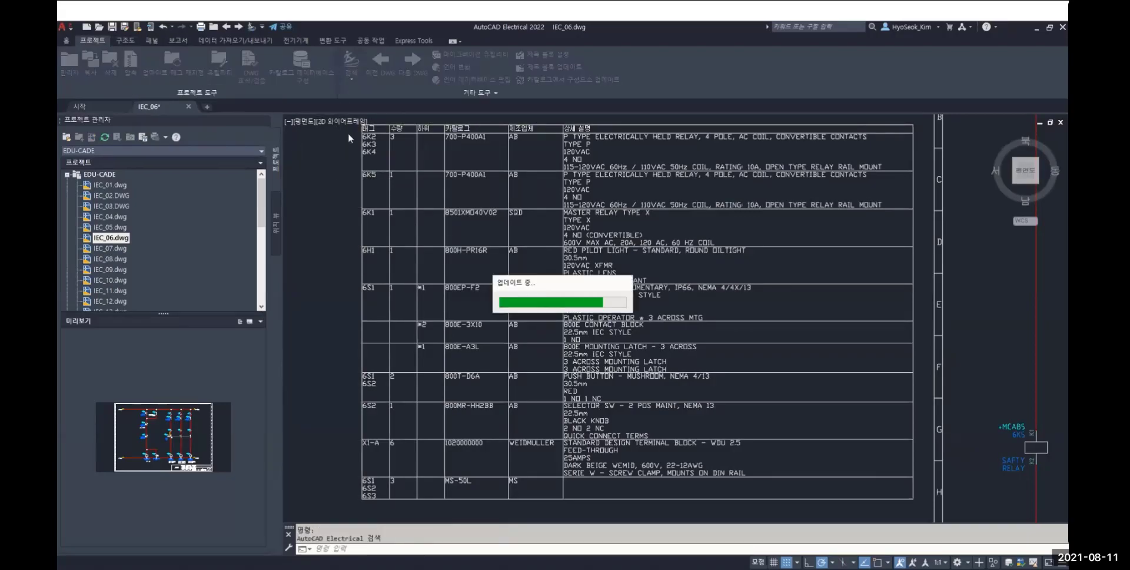
left_click(368, 178)
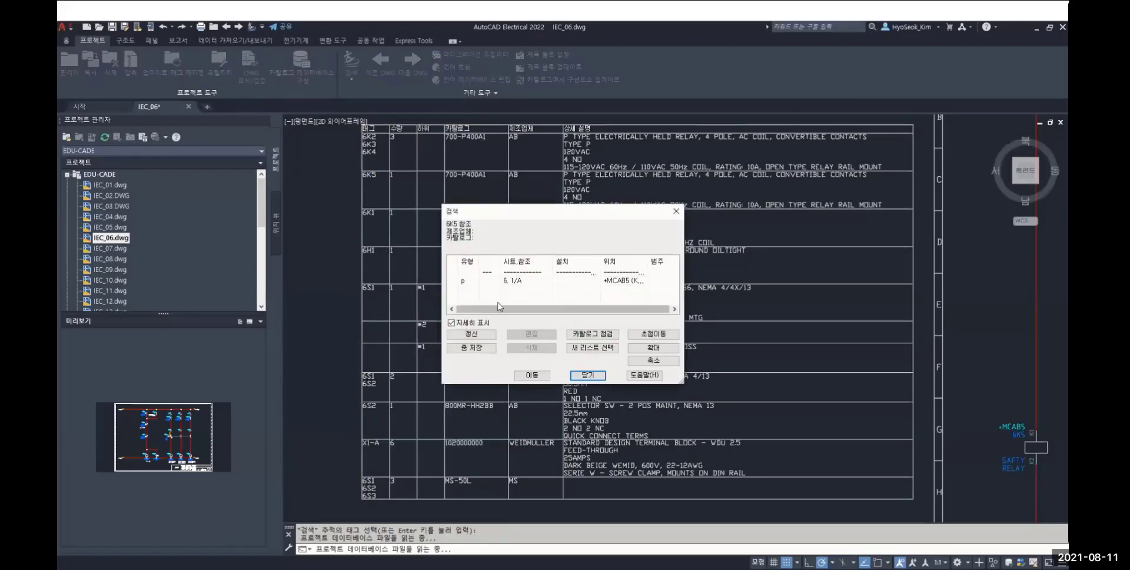
left_click(507, 281)
left_click(532, 375)
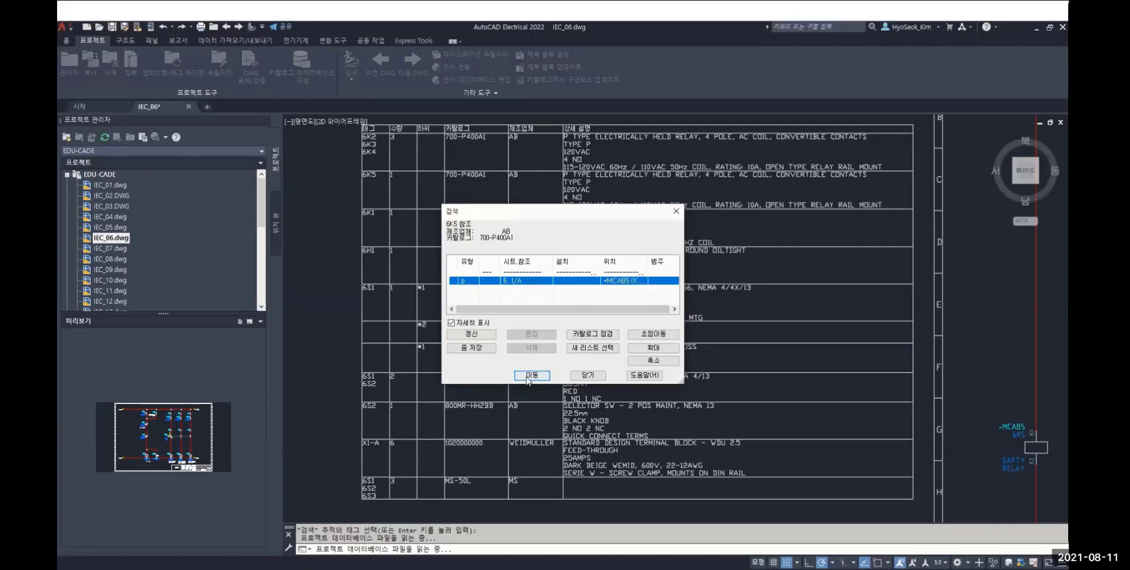
left_click(587, 376)
scroll(575, 327, "down", 4)
scroll(576, 327, "down", 2)
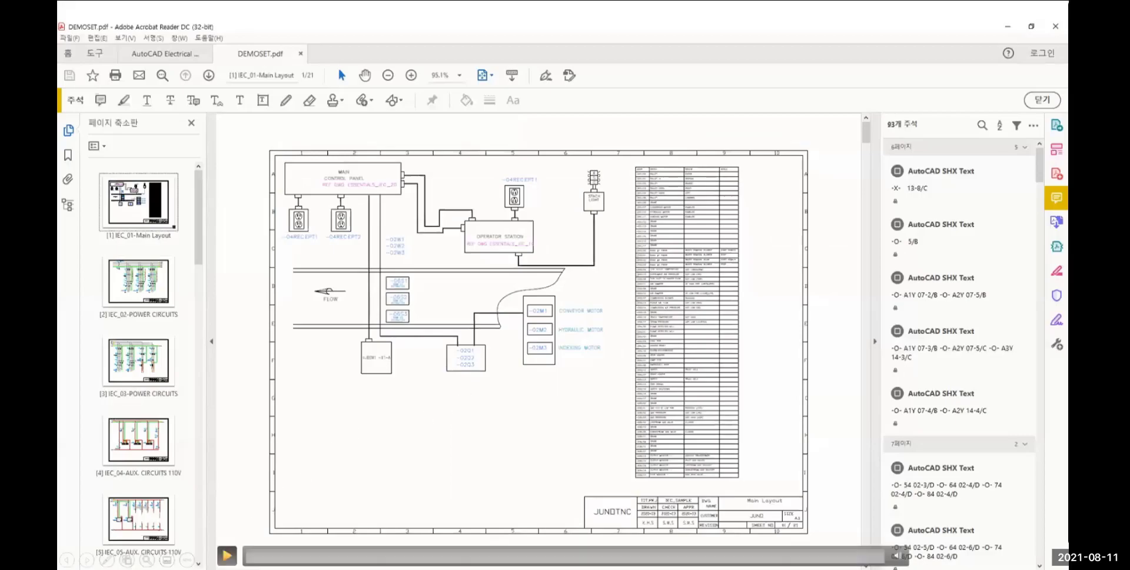
In DEMOSET.pdf in Acrobat Reader, follow cross-reference 08-5/H from the -08K3 contacts to their coil and return through 03-4/D
left_click(227, 555)
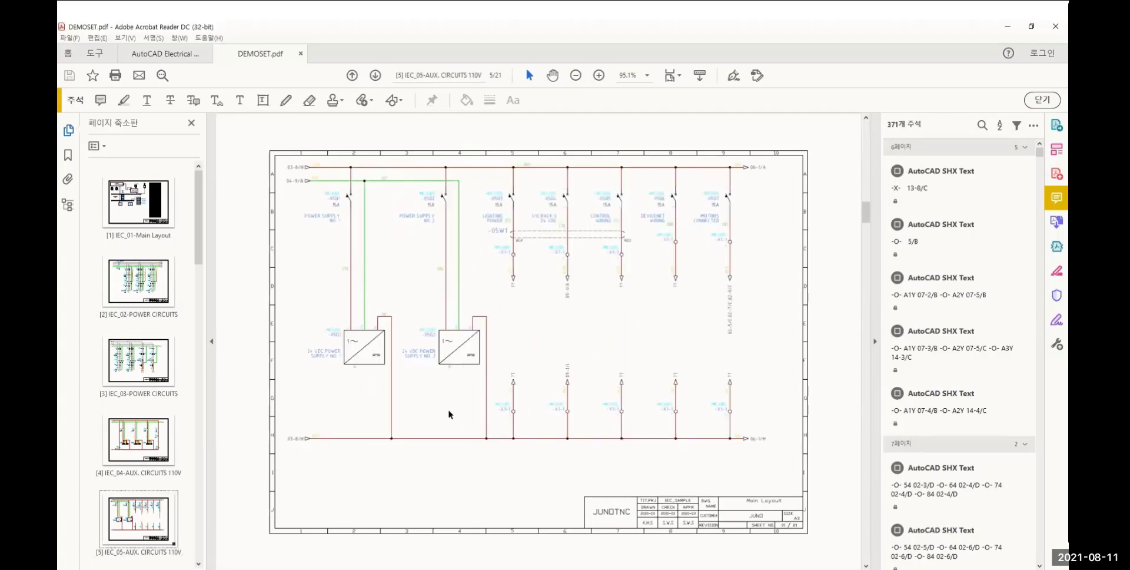
scroll(442, 285, "up", 3, "ctrl")
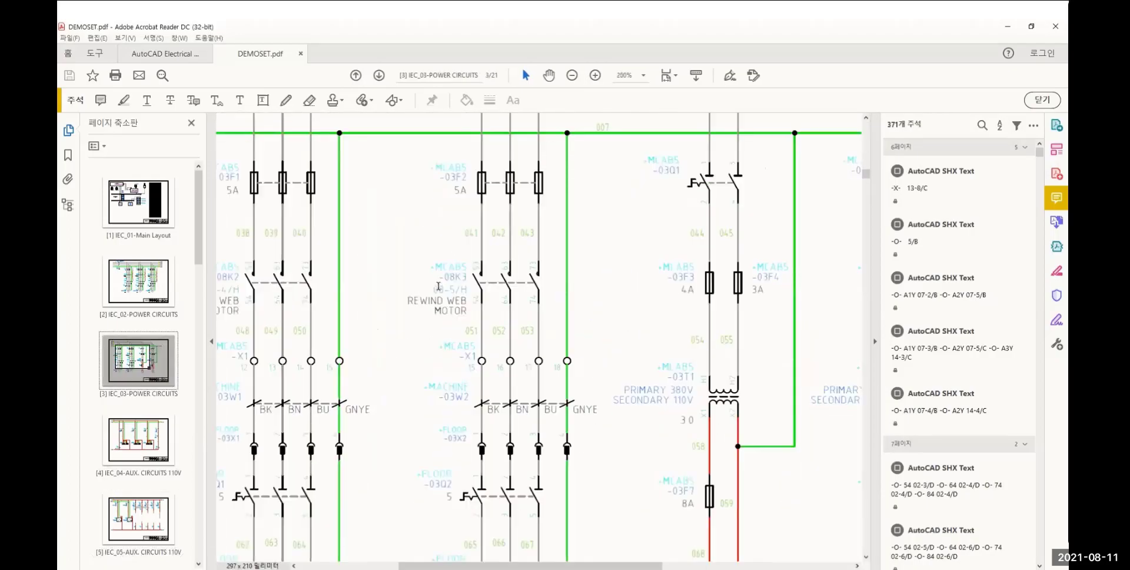
left_click(454, 278)
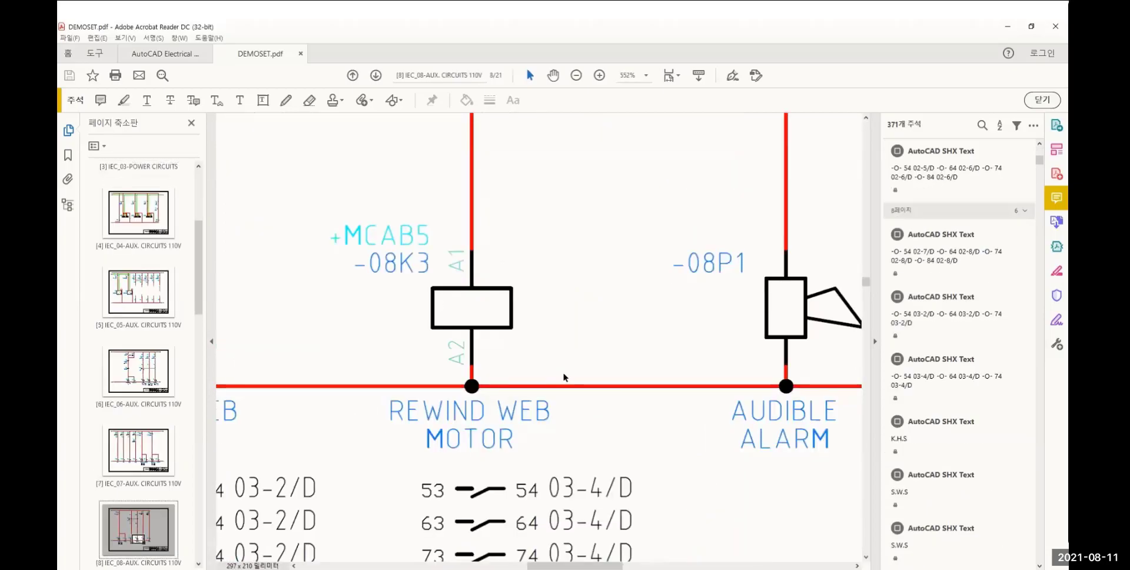
scroll(562, 382, "down", 2)
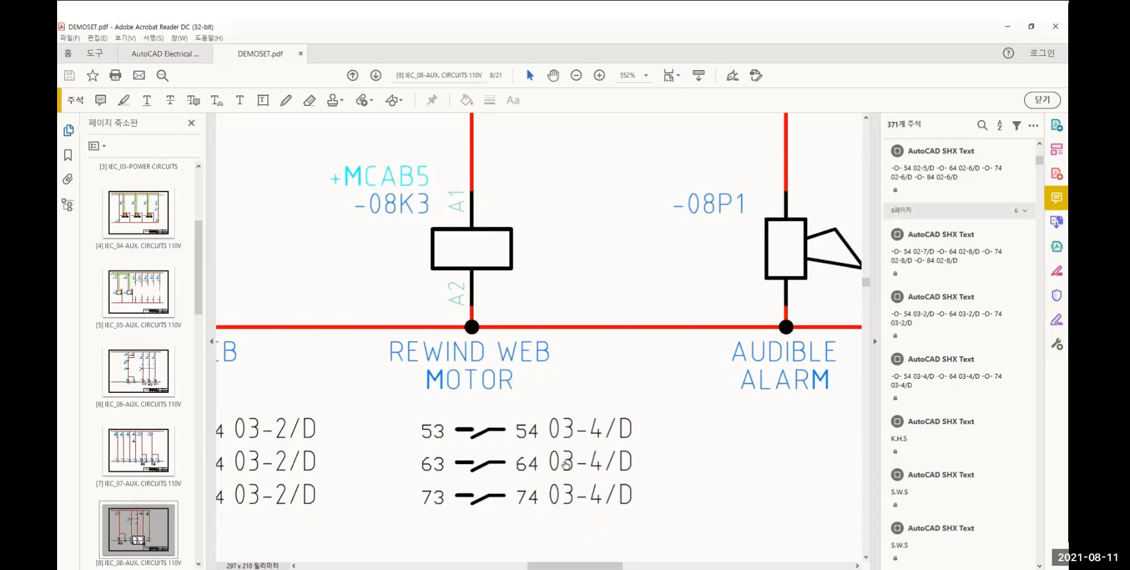
left_click(606, 433)
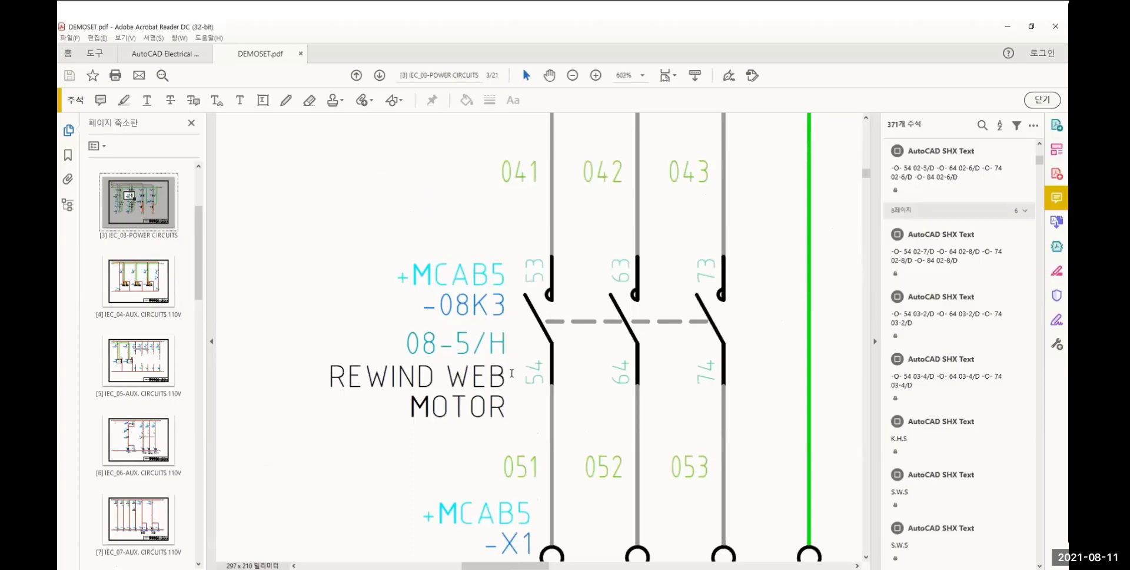
Open the IEC_19 operator station page and follow the HYDRAULIC MOTOR ENABLE switch's link to schematic symbol -07S2 and back
scroll(467, 311, "down", 3, "ctrl")
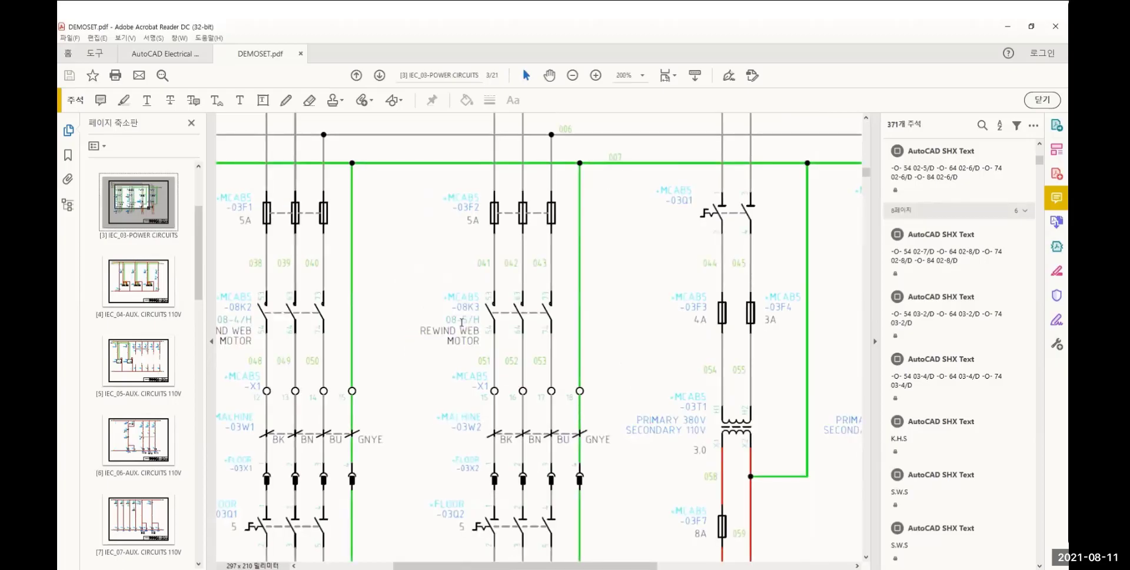
scroll(436, 331, "down", 1, "ctrl")
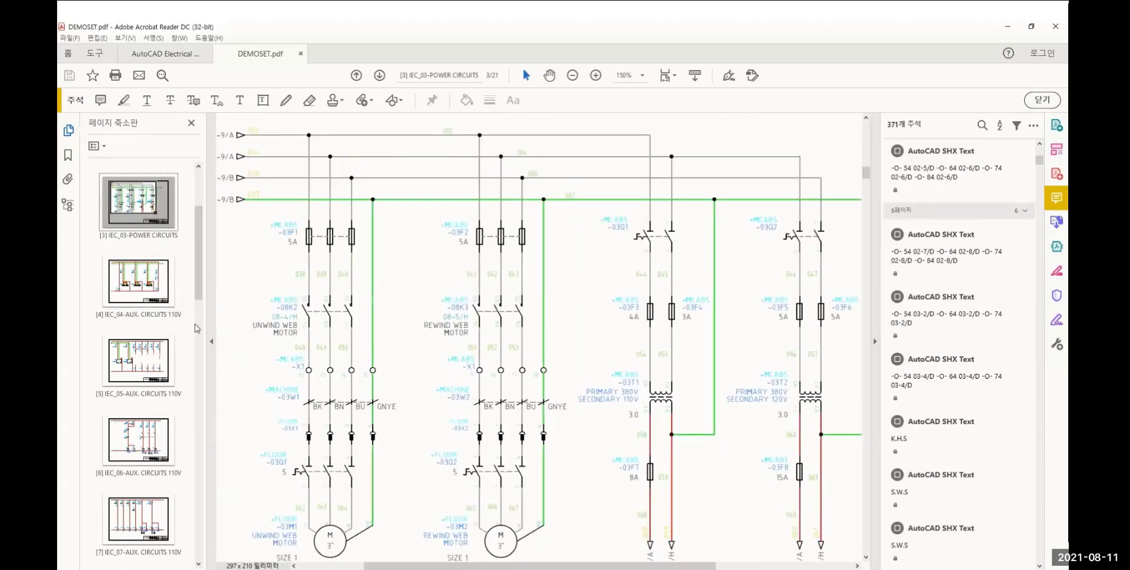
scroll(155, 325, "down", 5)
scroll(155, 326, "down", 8)
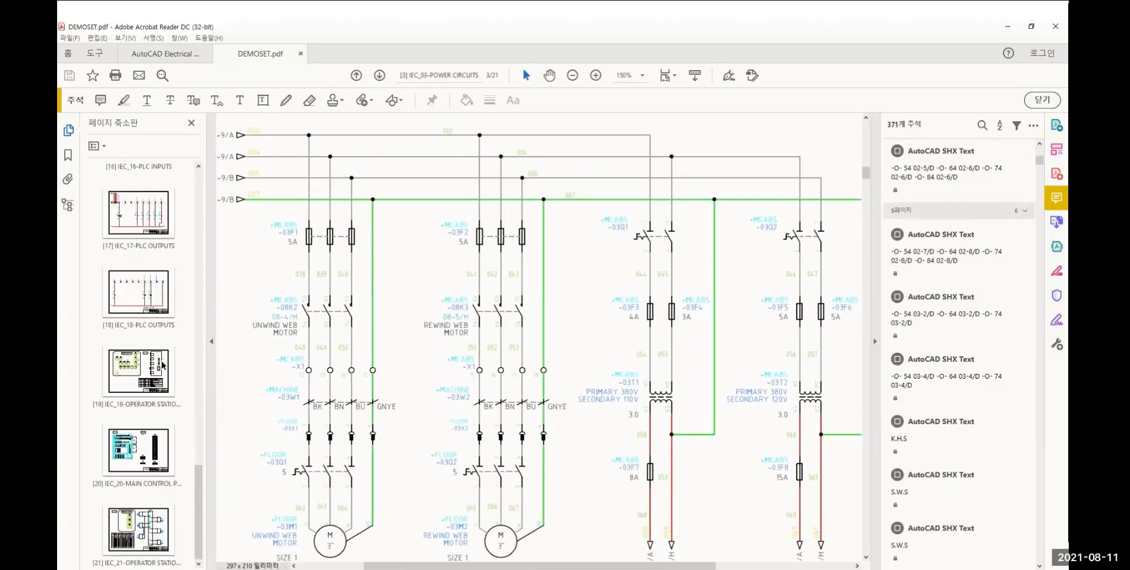
left_click(158, 365)
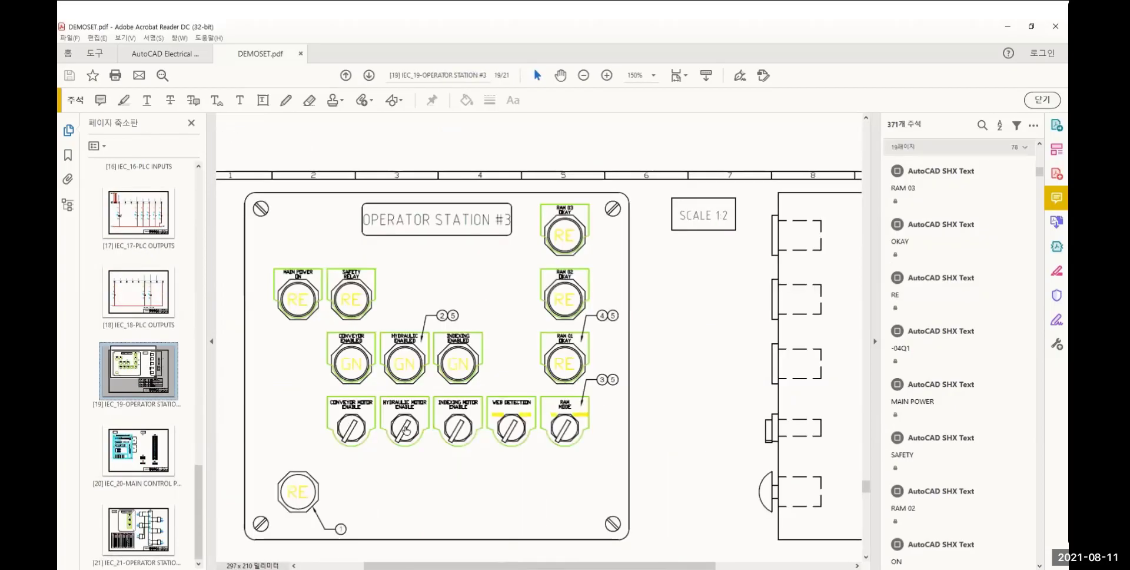
left_click(405, 431)
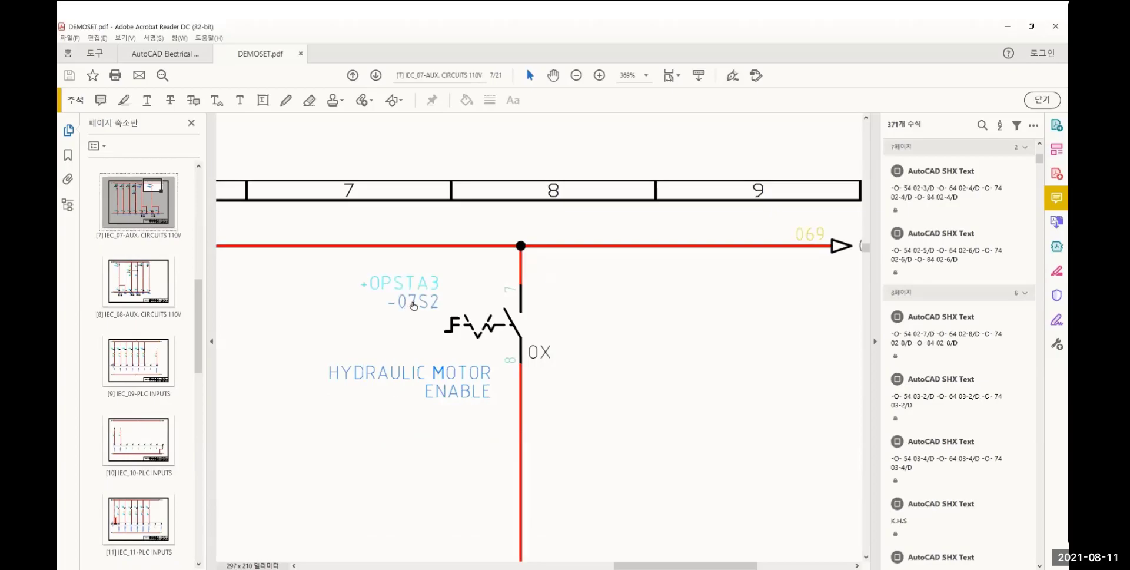
left_click(414, 305)
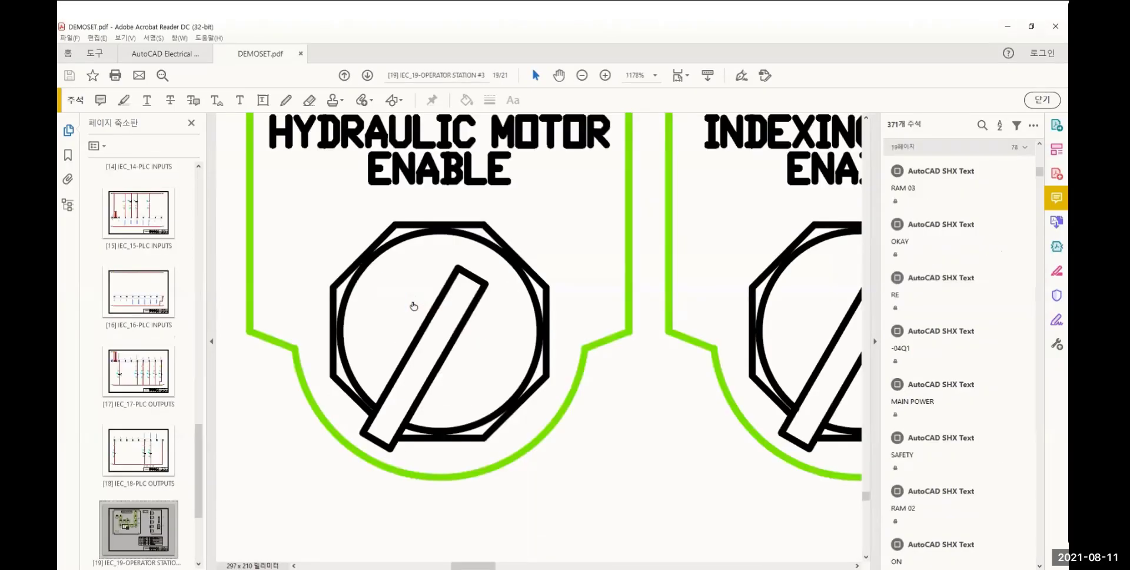
scroll(414, 305, "down", 4, "ctrl")
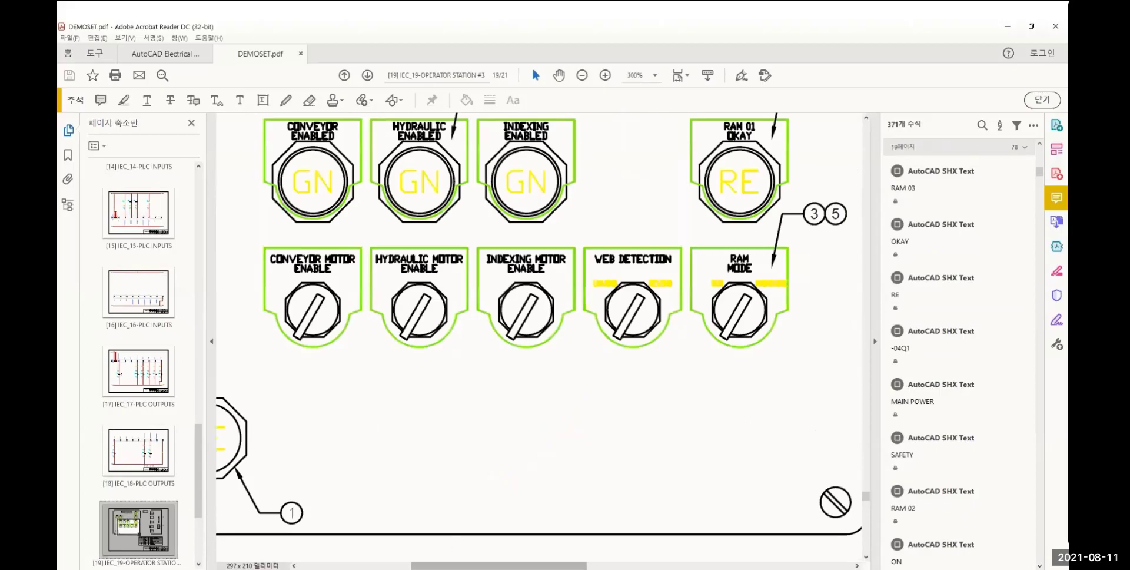
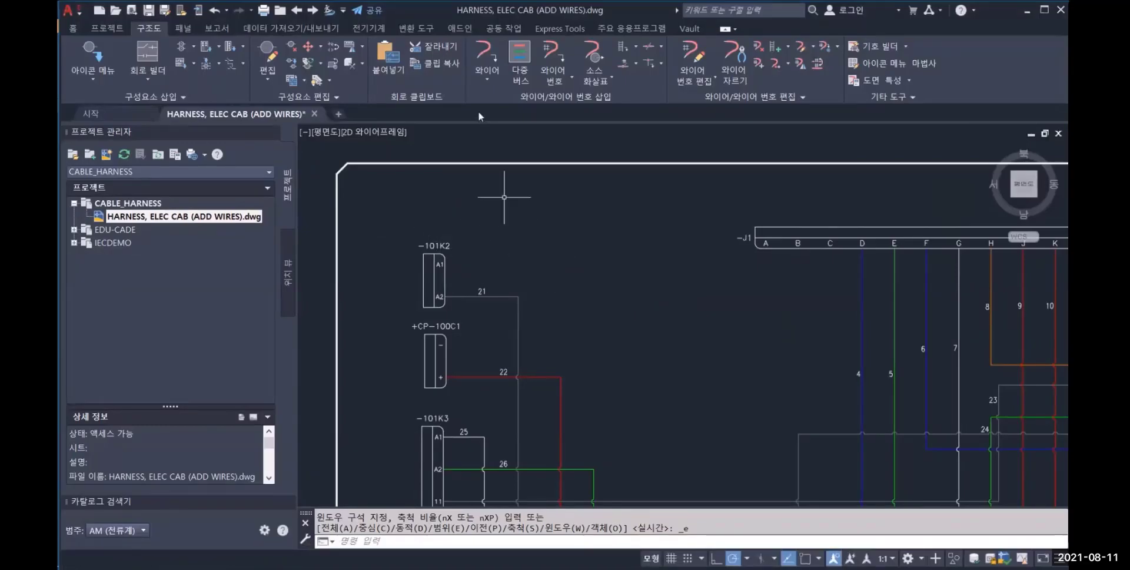
Insert a wire of type 10AWG-RED from terminal A1 of -101K2 to pin C of connector -J1, with connection points shown
left_click(484, 50)
type("t")
key("Return")
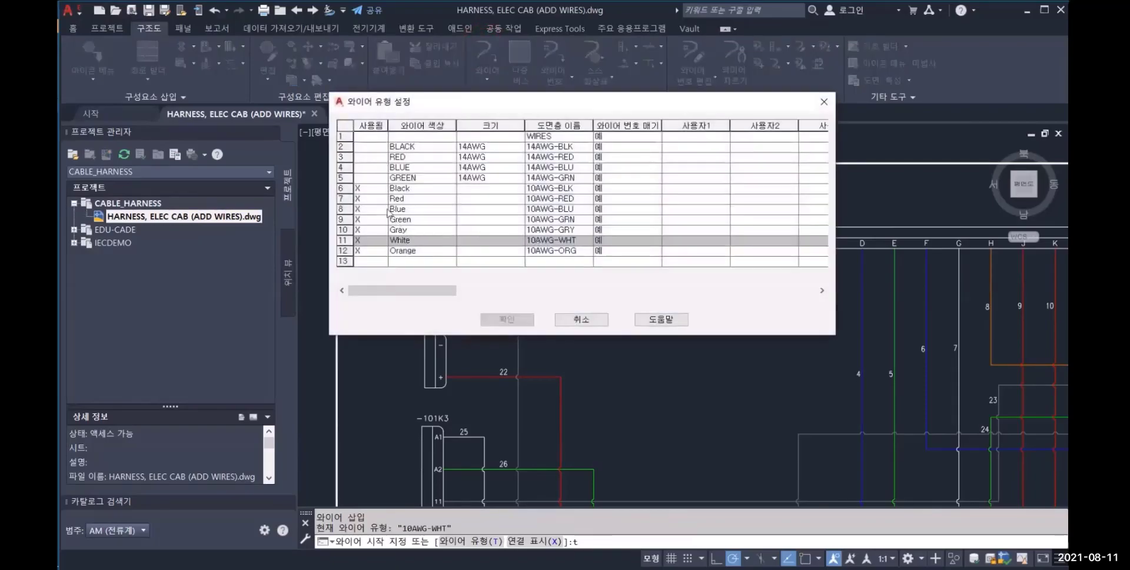
left_click(389, 198)
left_click(507, 319)
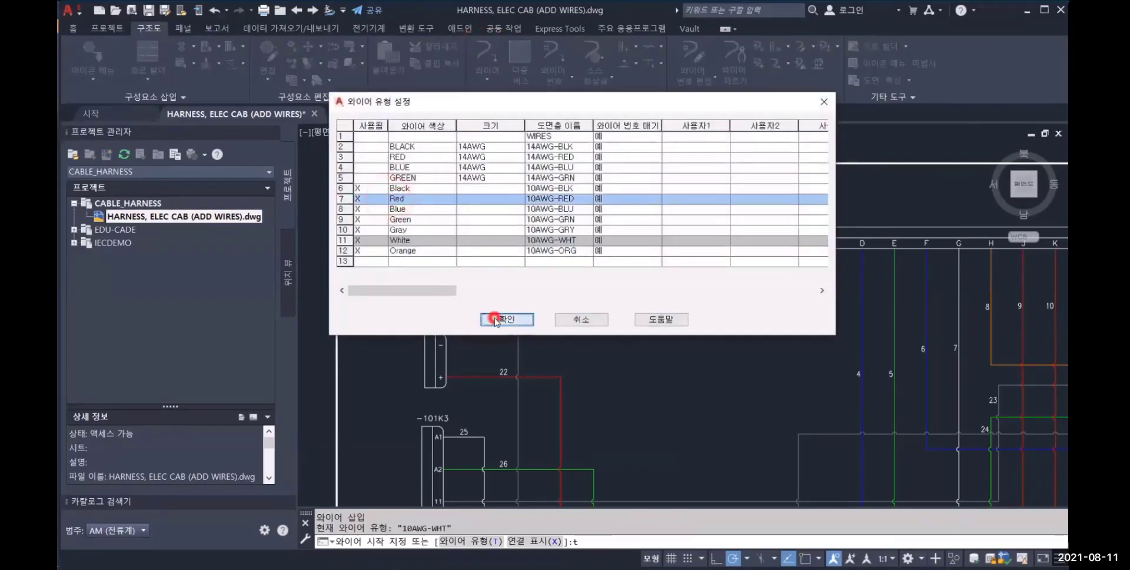
type("x")
key("Return")
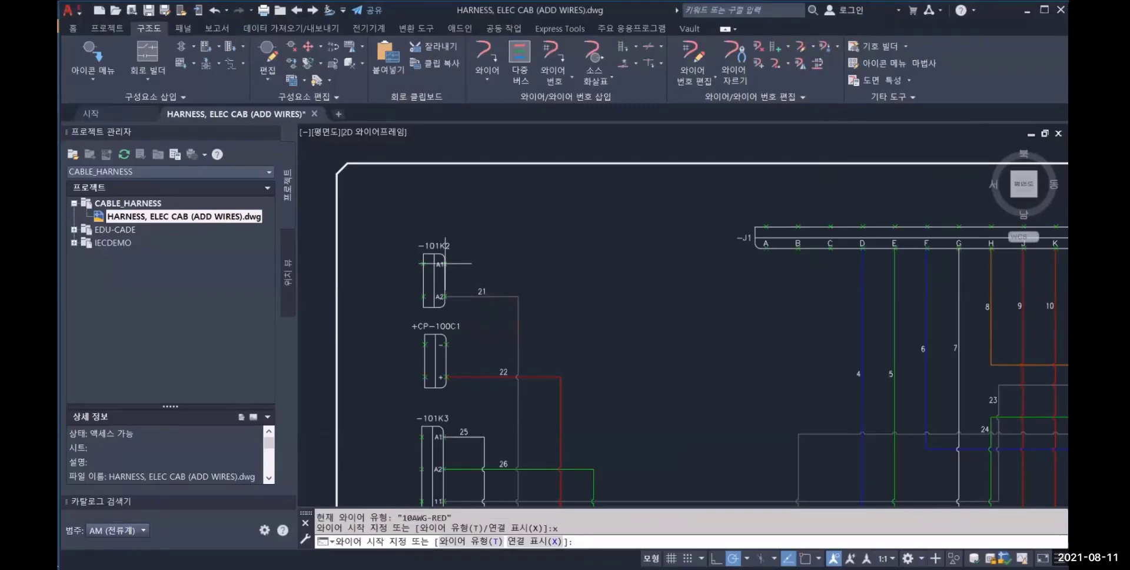
left_click(445, 263)
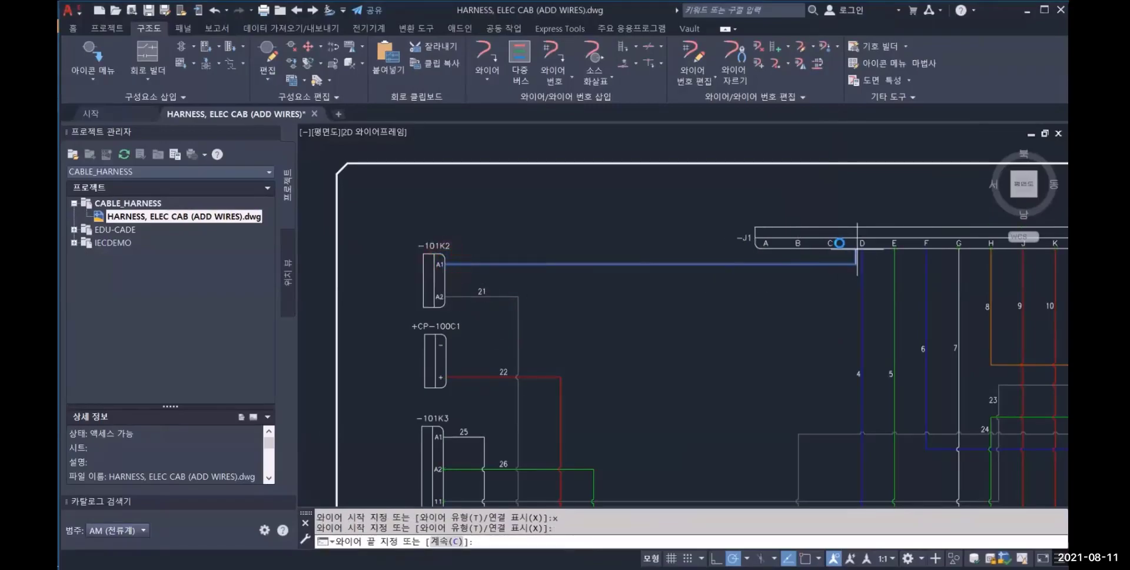
left_click(832, 243)
Insert a wire of type 10AWG-GRY from the negative terminal of +CP-100C1 to pin B of connector -J1
middle_click_drag(679, 298, 664, 249)
type("t")
key("Return")
left_click(404, 229)
left_click(507, 319)
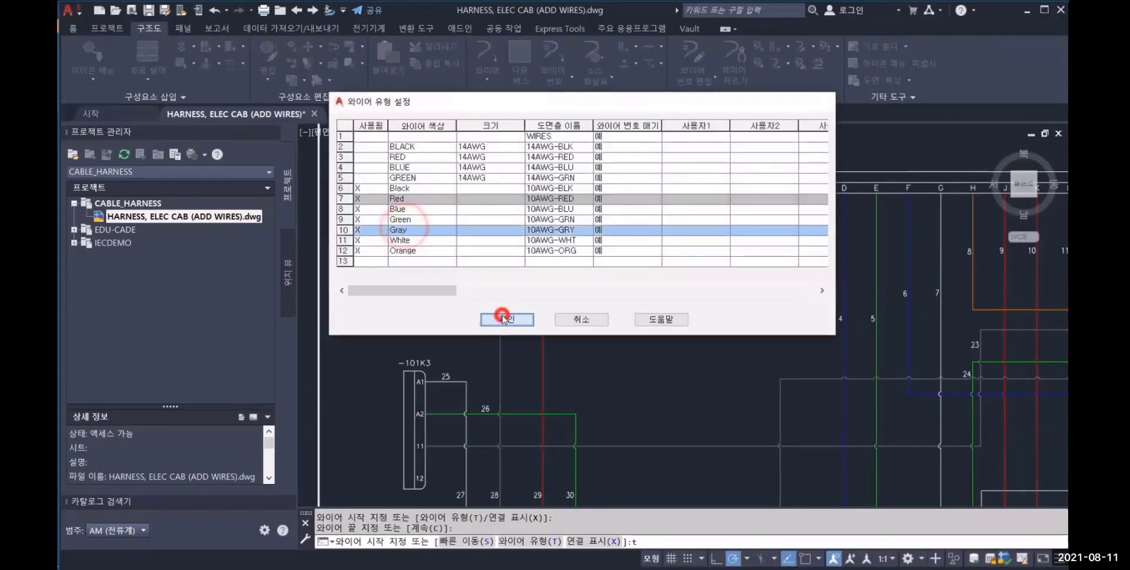
type("x")
key("Return")
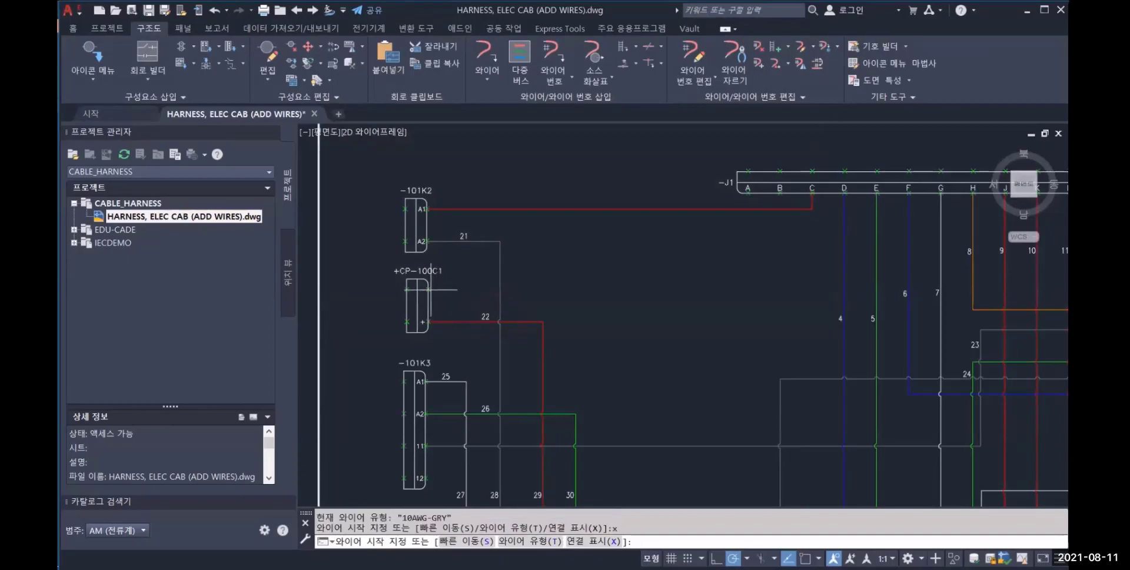
left_click(426, 289)
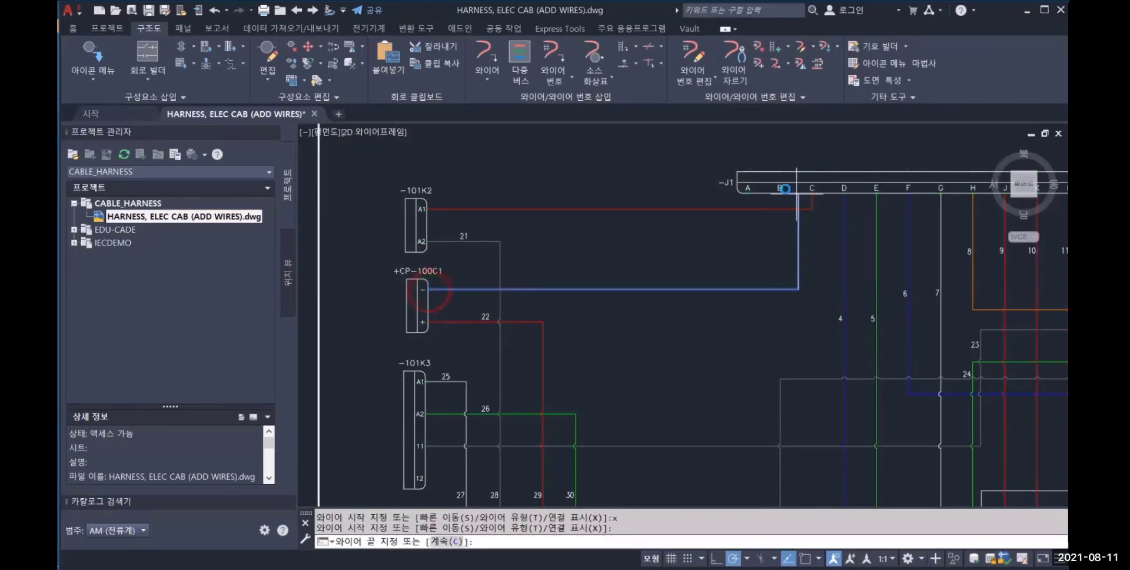
left_click(779, 207)
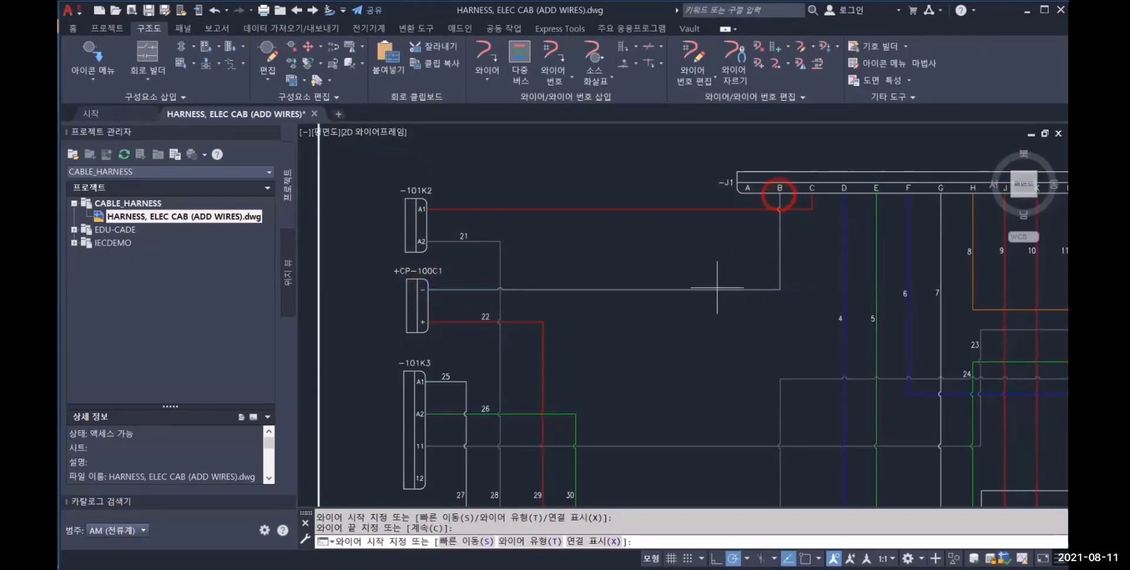
Use Multiple Wire Bus starting from a component to wire terminal 12 of -101K3 to pin A of connector -J1
middle_click_drag(640, 342, 638, 315)
left_click(520, 56)
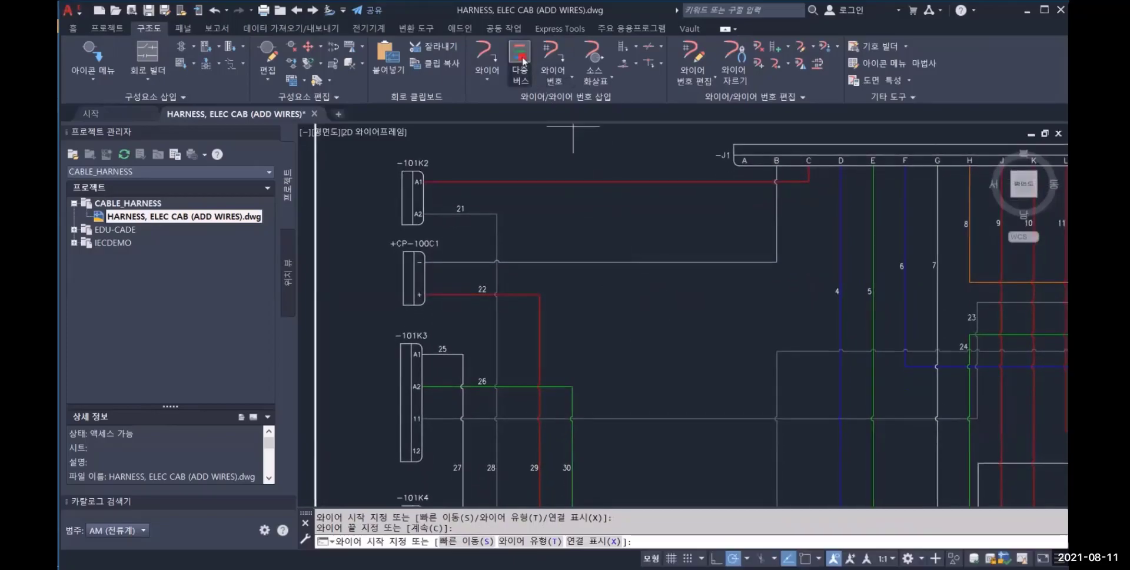
left_click(494, 371)
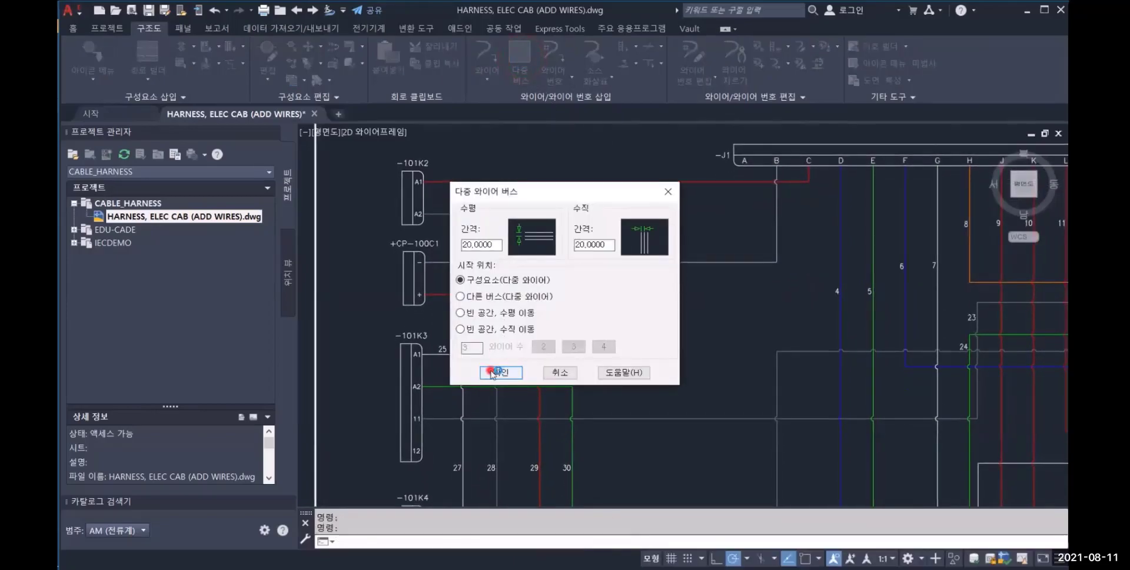
left_click(420, 450)
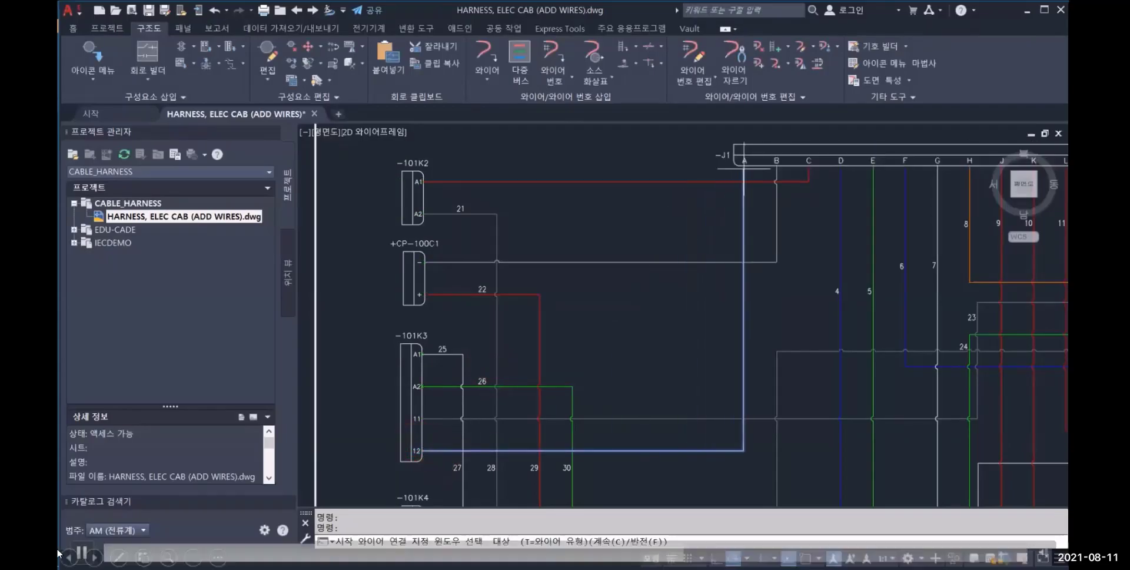
left_click(266, 551)
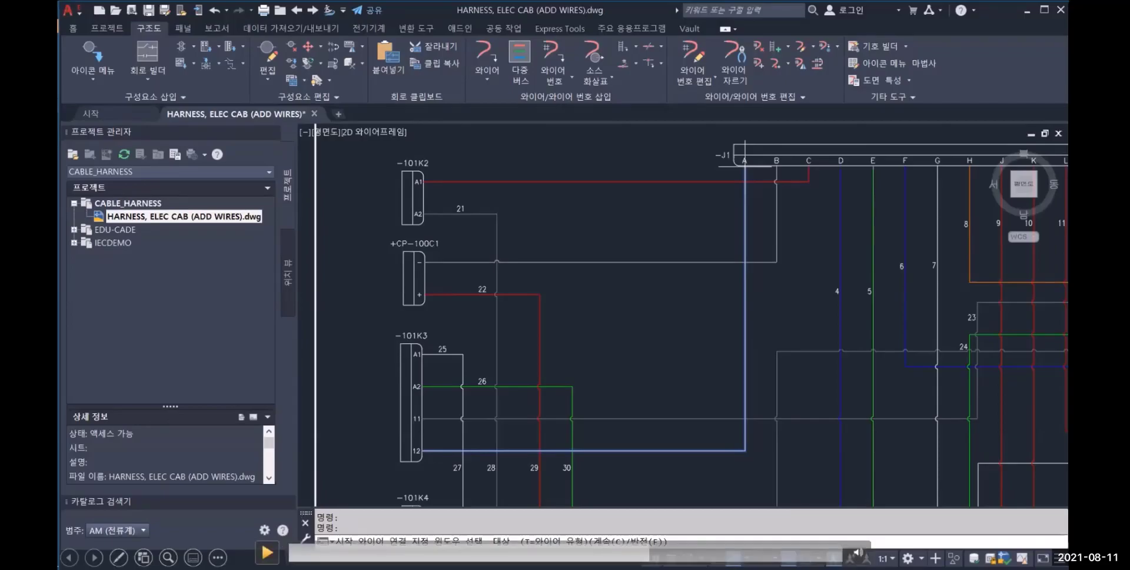
left_click(267, 553)
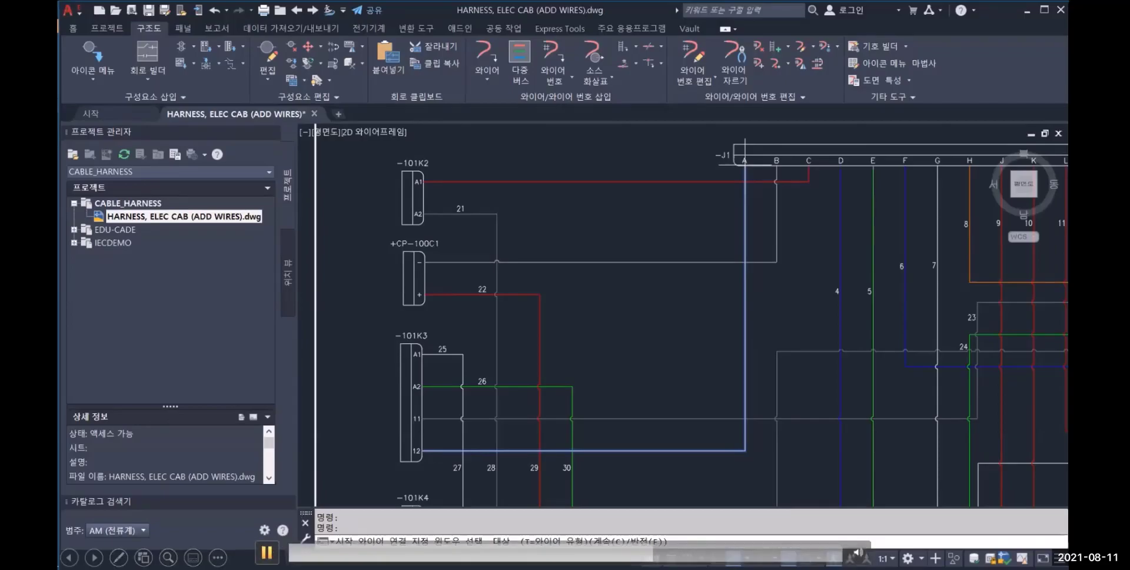
left_click(745, 166)
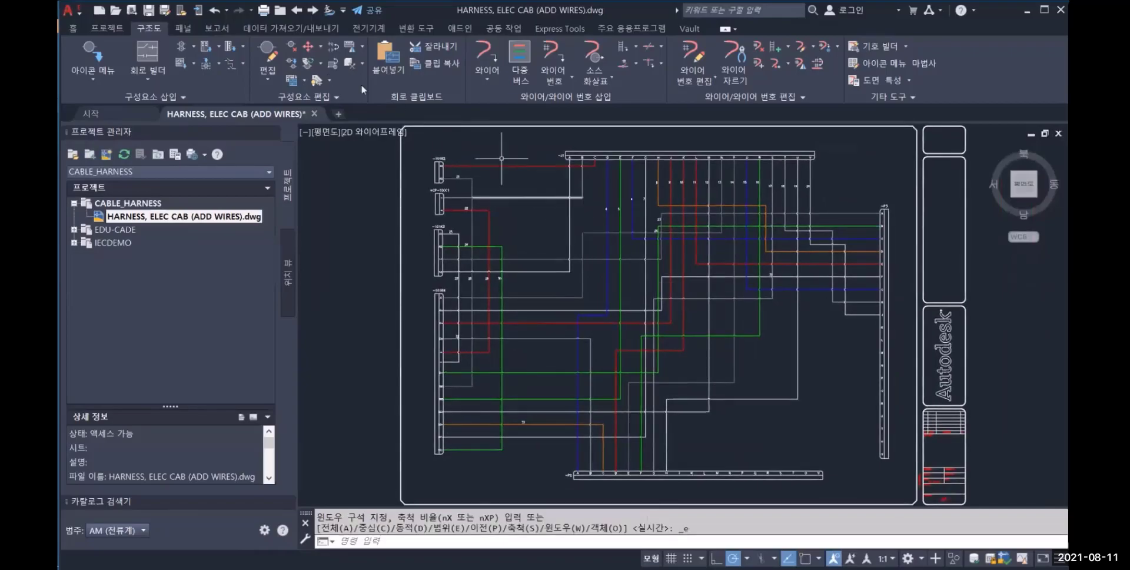
Export the active drawing for Inventor Professional as an XML file in the Cable_Harness folder, exporting terminals as terminal strips
left_click(298, 33)
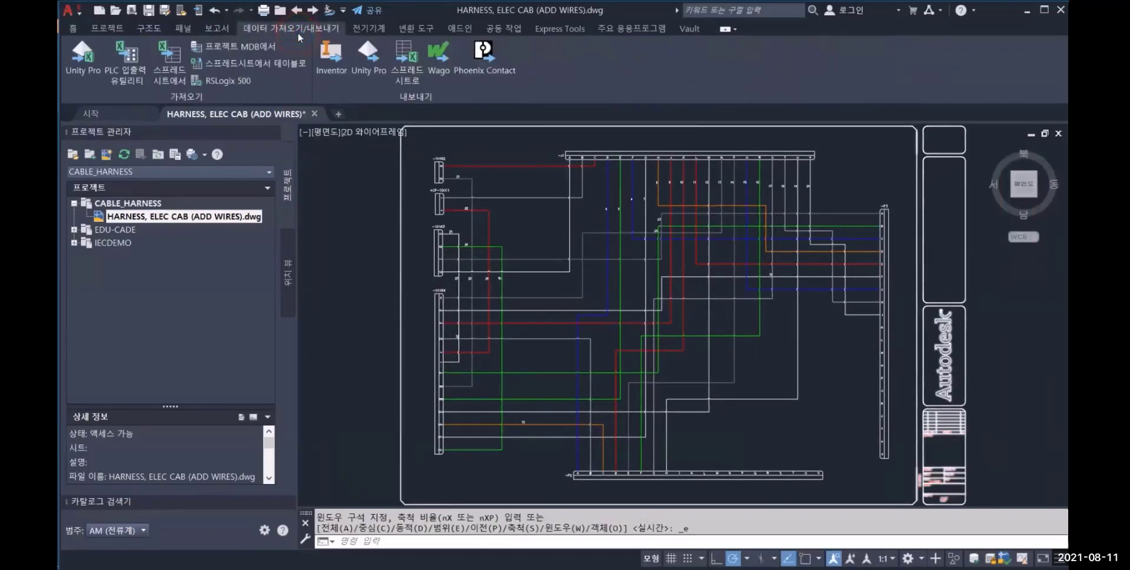
left_click(331, 72)
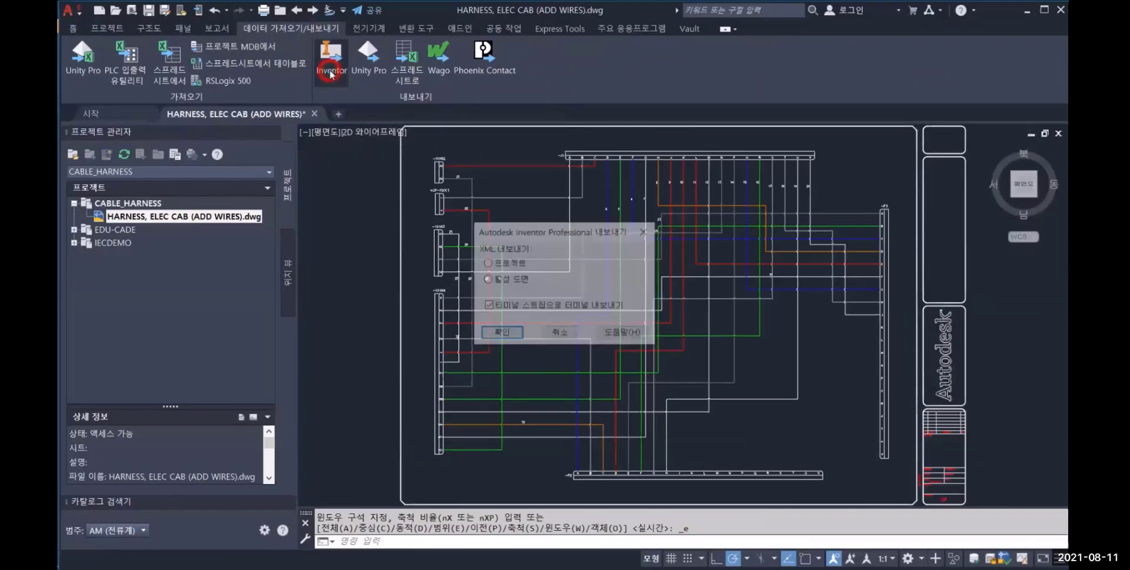
left_click(504, 331)
left_click(529, 299)
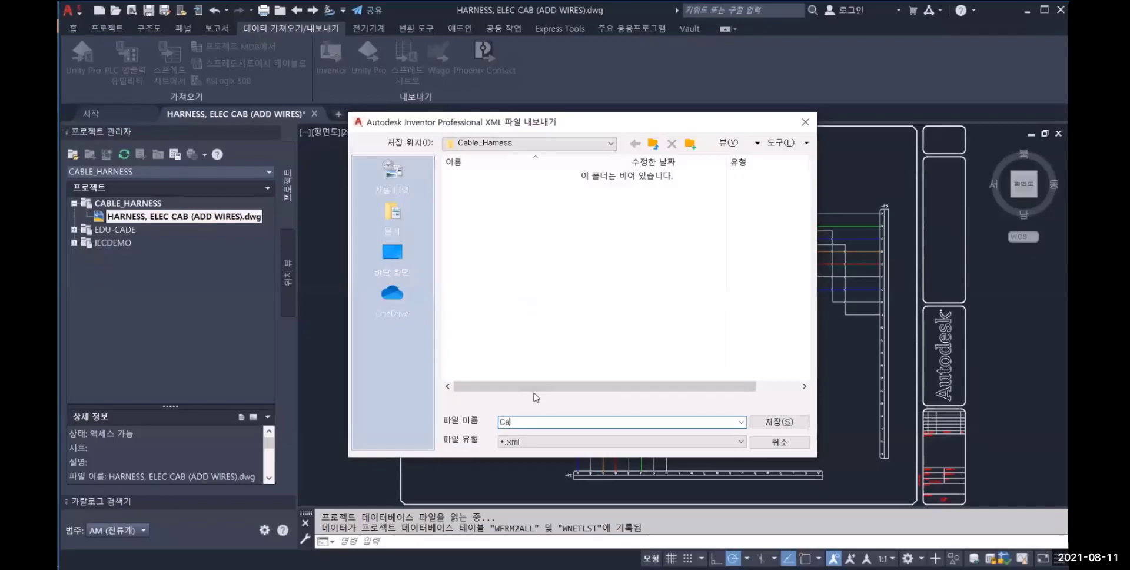
key("Return")
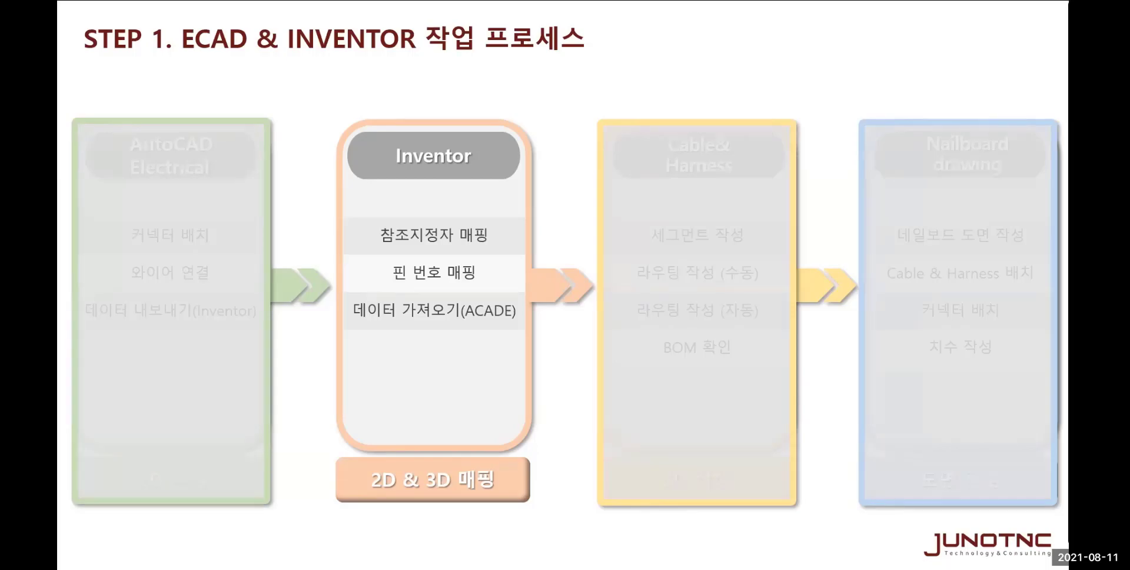
left_click(516, 531)
left_click(561, 301)
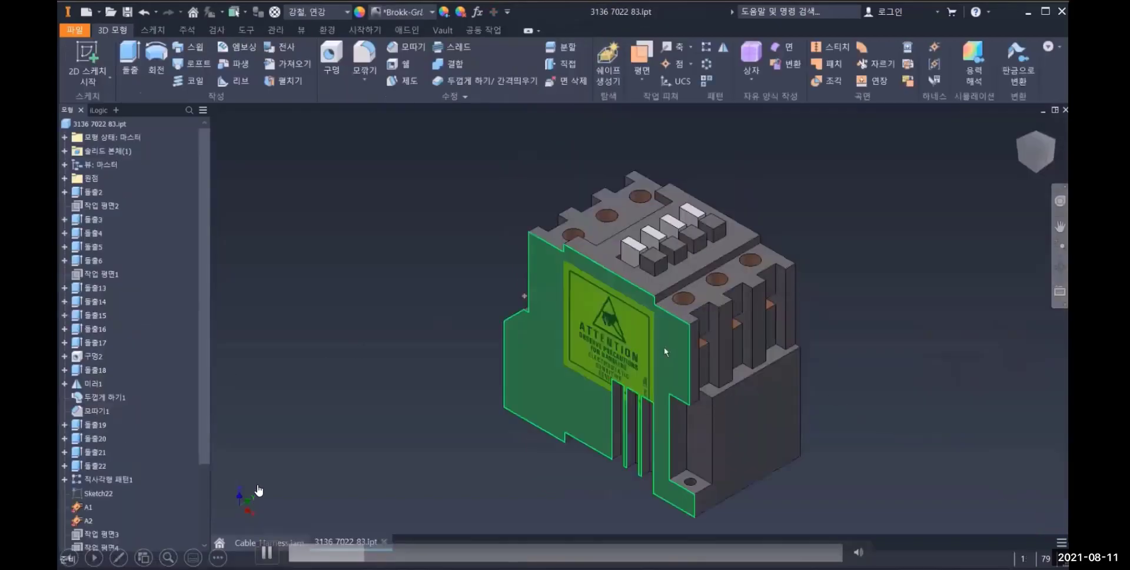
left_click(272, 552)
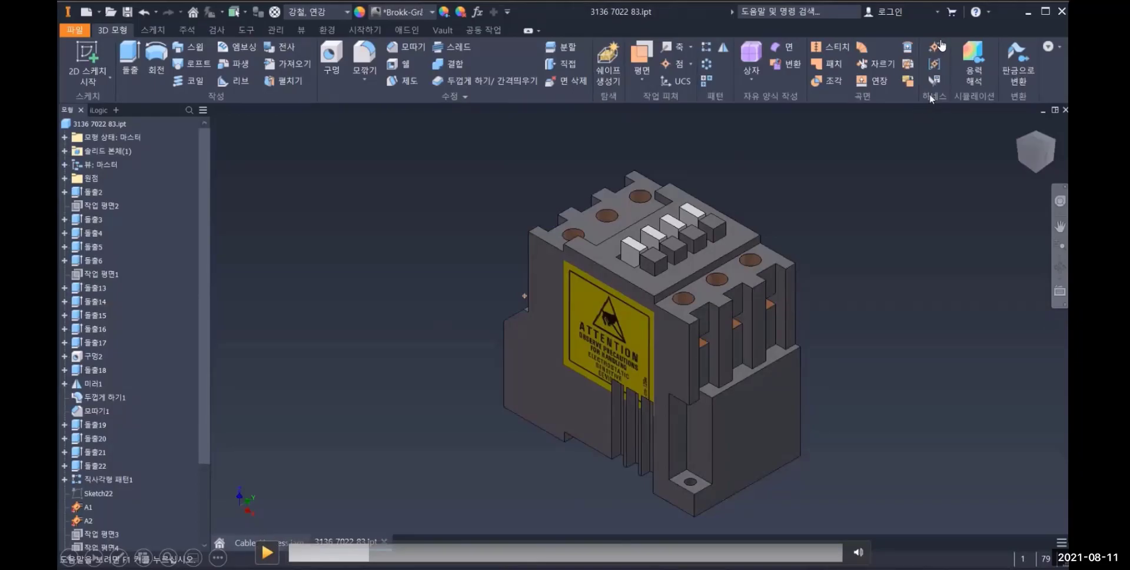
left_click(267, 552)
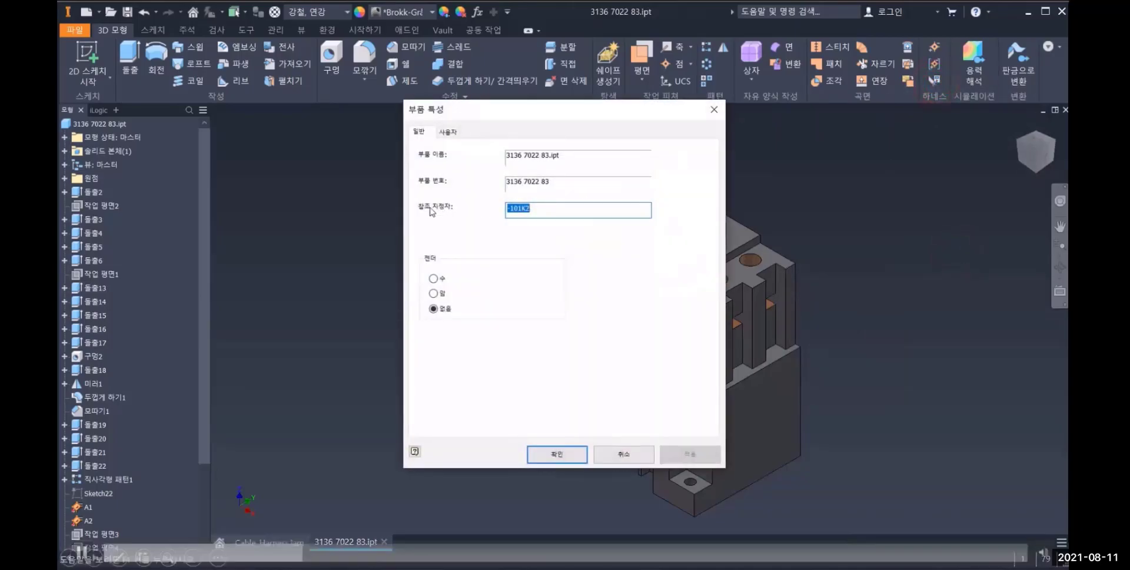
left_click(339, 405)
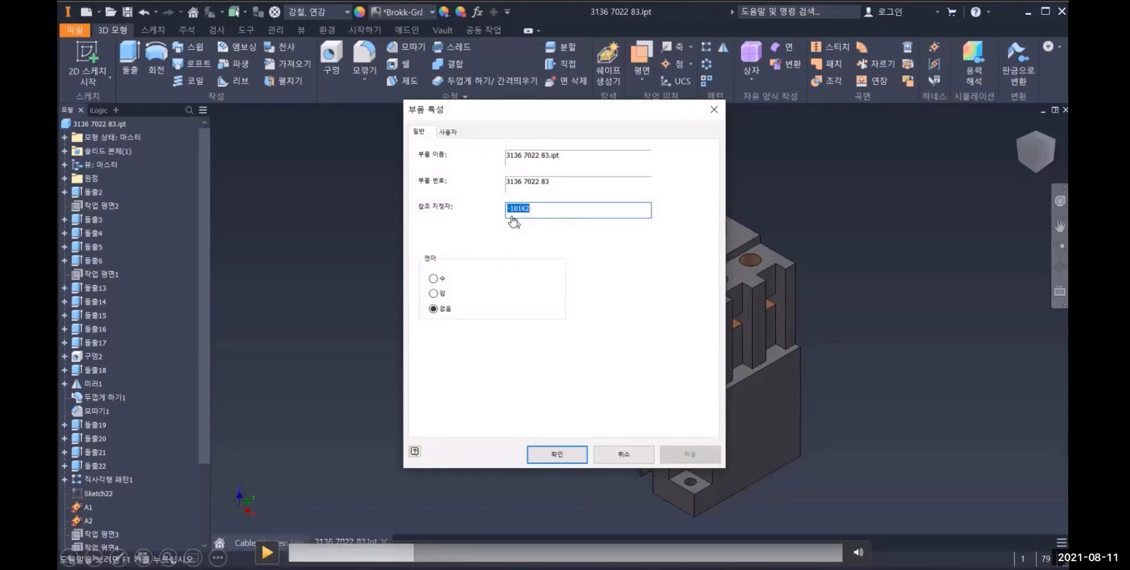
Examine the reference designator and gender in the harness part properties of 38999-19 Receptacle Assy, and close them without changes
left_click(268, 552)
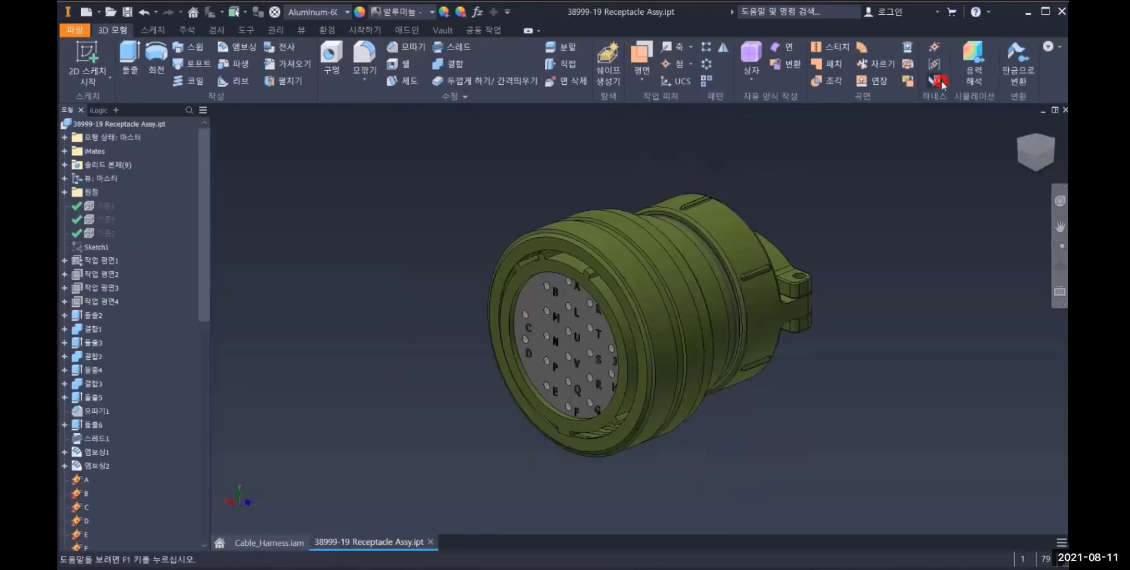
left_click(267, 553)
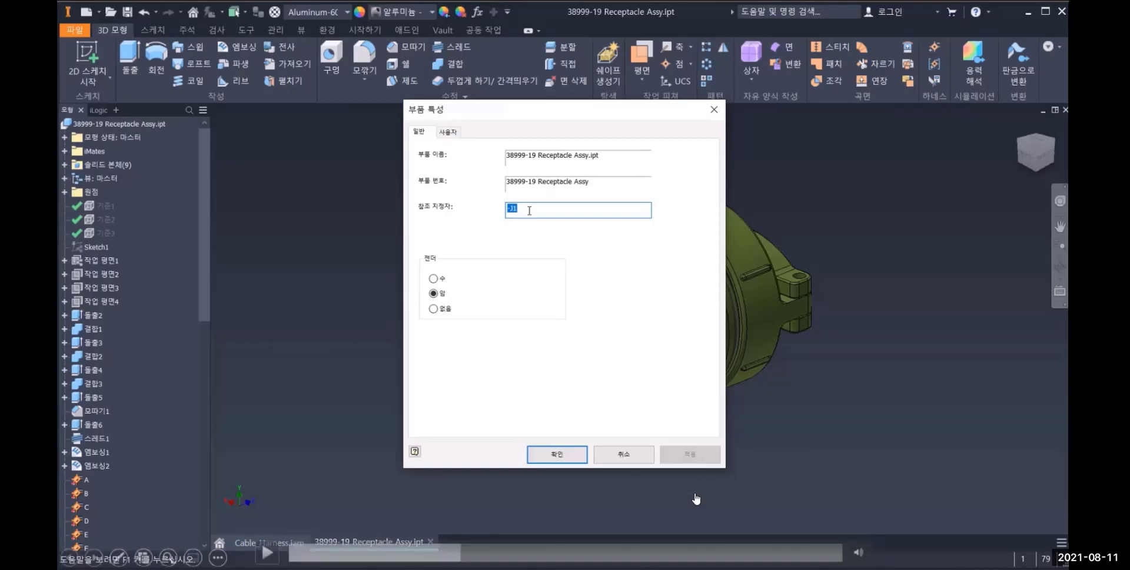
left_click(604, 458)
Apply a half section view to the rear of the receptacle to cut away the clamp covering the pins
left_click(845, 317)
middle_click_drag(792, 347, 526, 262, "shift")
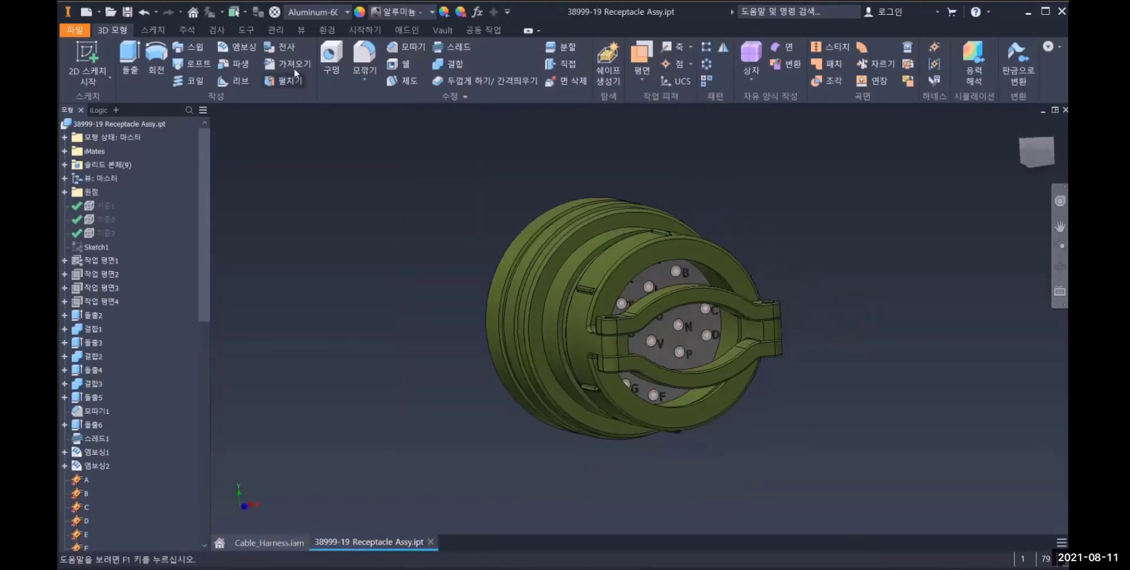
left_click(301, 30)
left_click(197, 62)
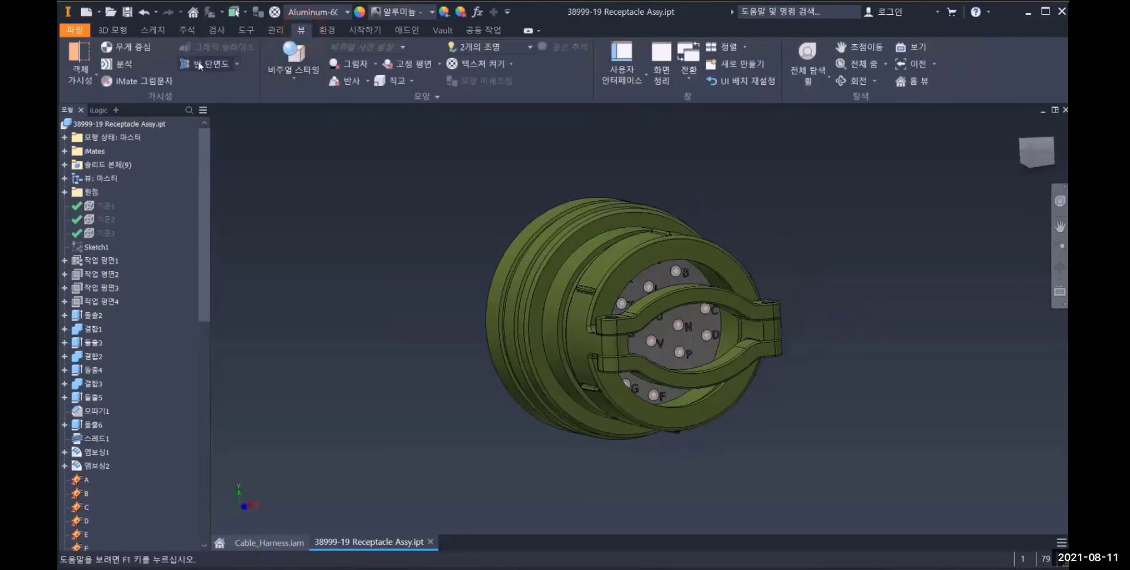
left_click(613, 288)
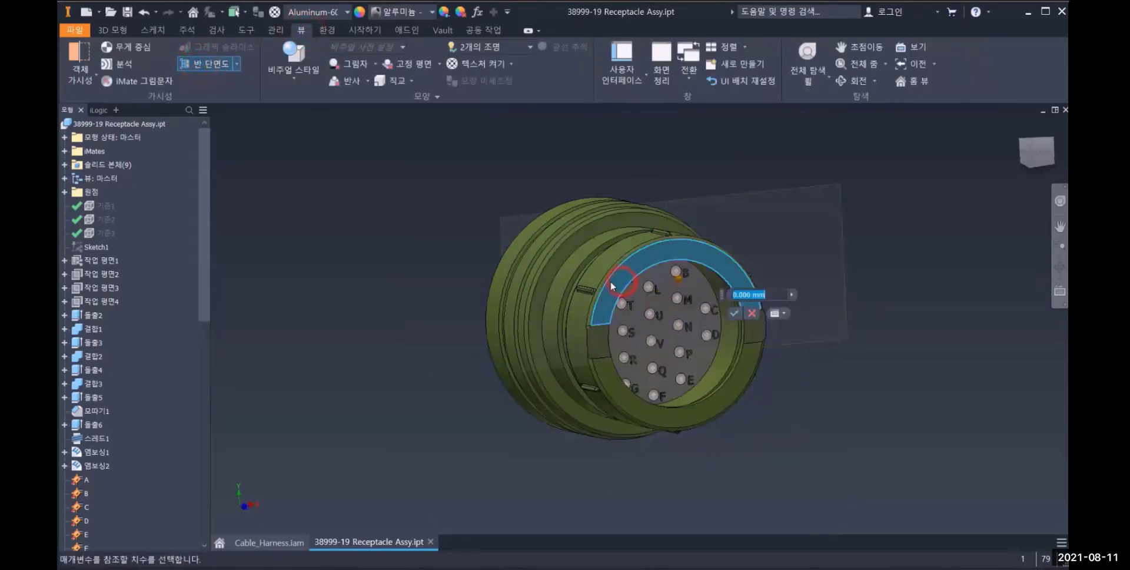
left_click(555, 275)
Select pins such as A and C in the model tree to examine their matching locations on the receptacle face
middle_click_drag(658, 369, 594, 377, "shift")
scroll(128, 421, "down", 6)
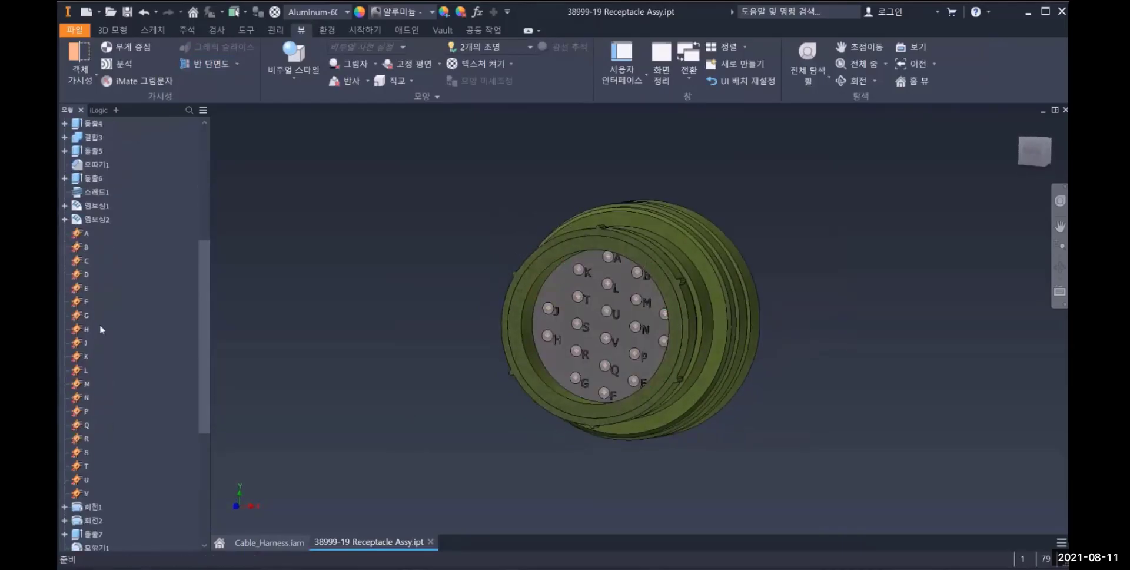
left_click(79, 235)
left_click(85, 260)
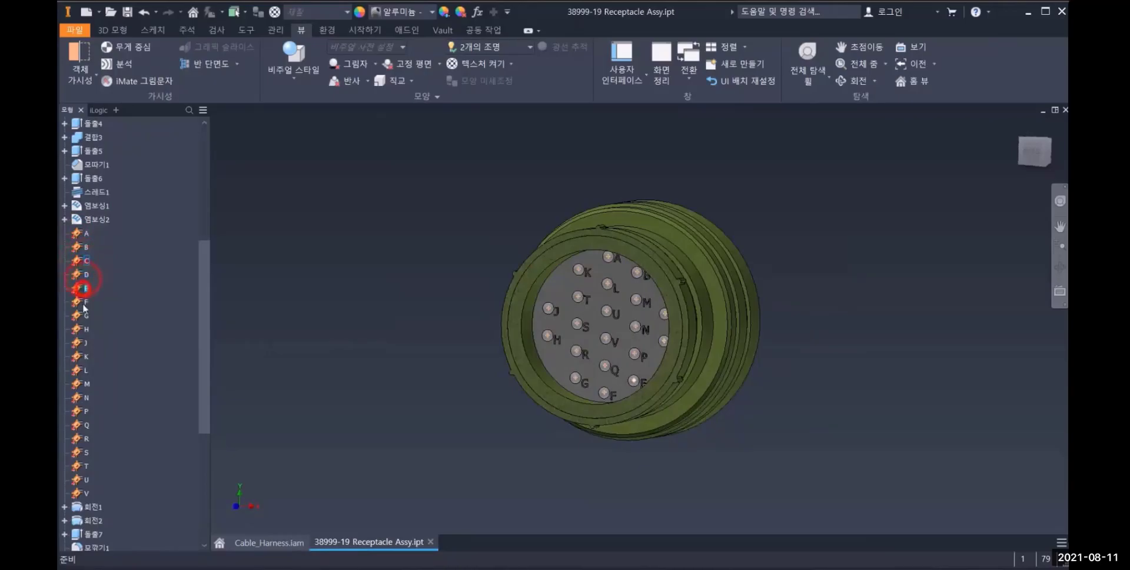
left_click(402, 269)
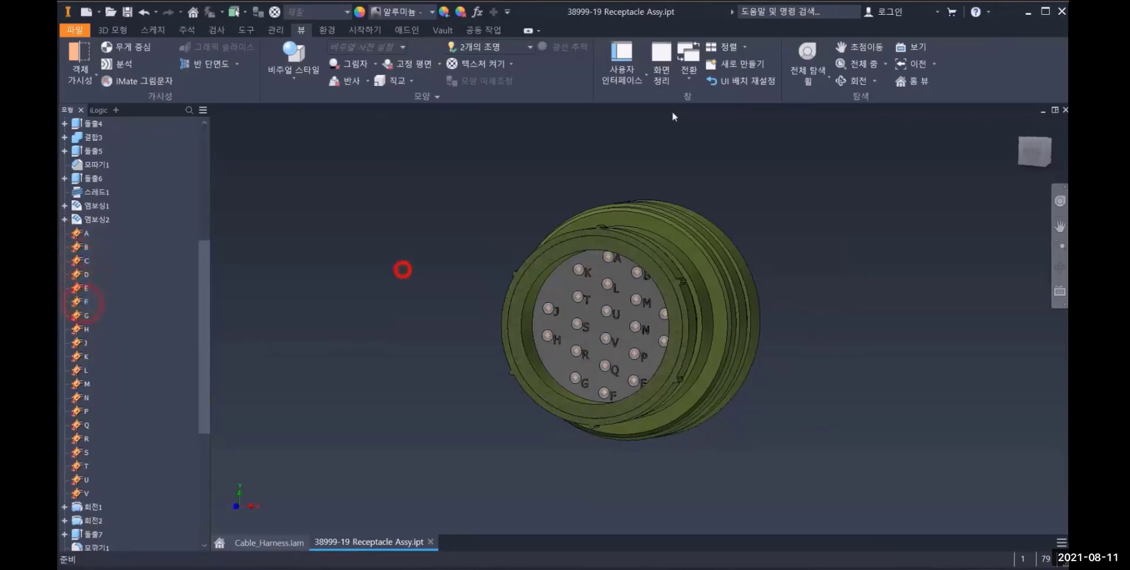
Start Place Pin on the receptacle face, examine the pin name field in the connector pin properties, and cancel the placement
left_click(120, 29)
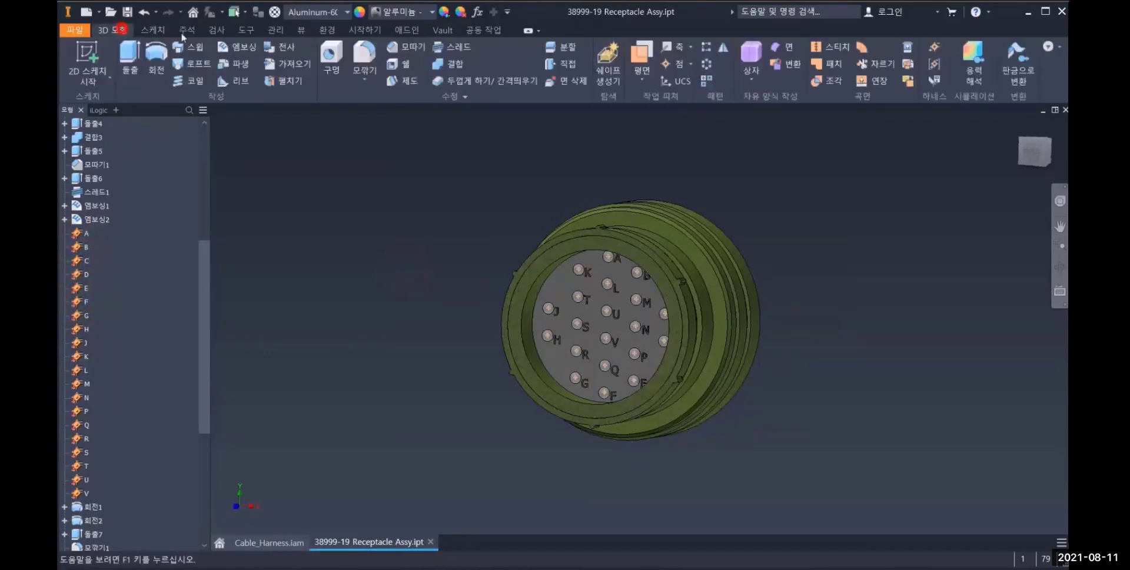
left_click(935, 47)
left_click(627, 247)
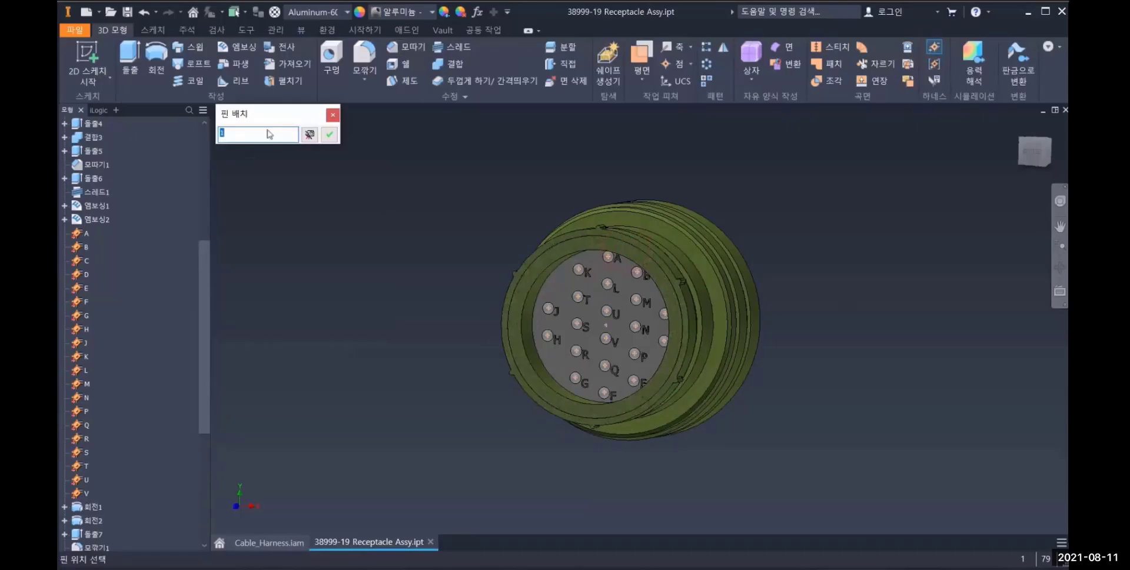
left_click(307, 135)
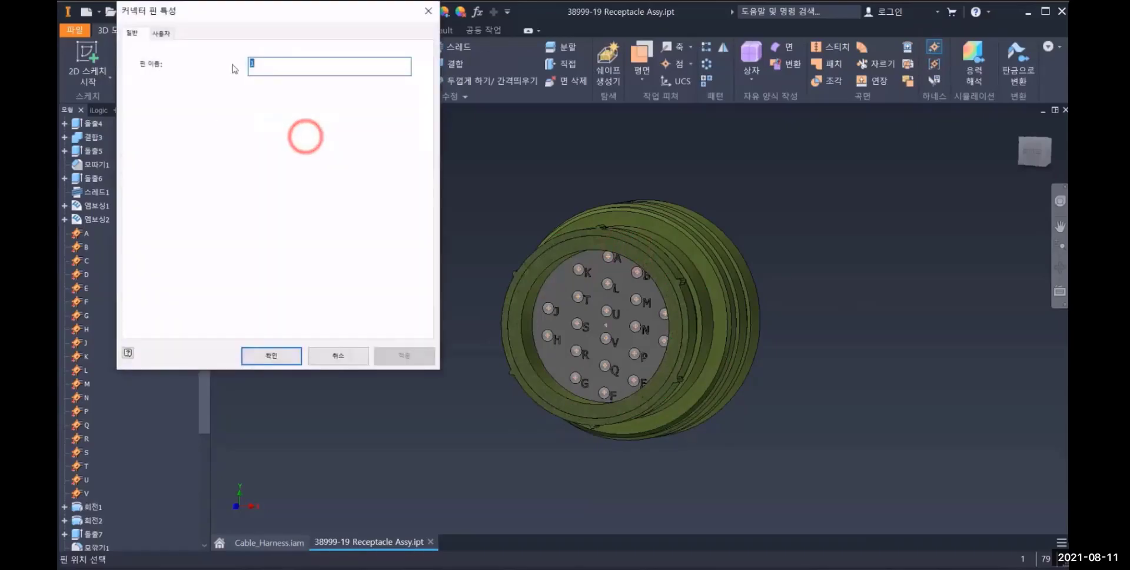
left_click(340, 355)
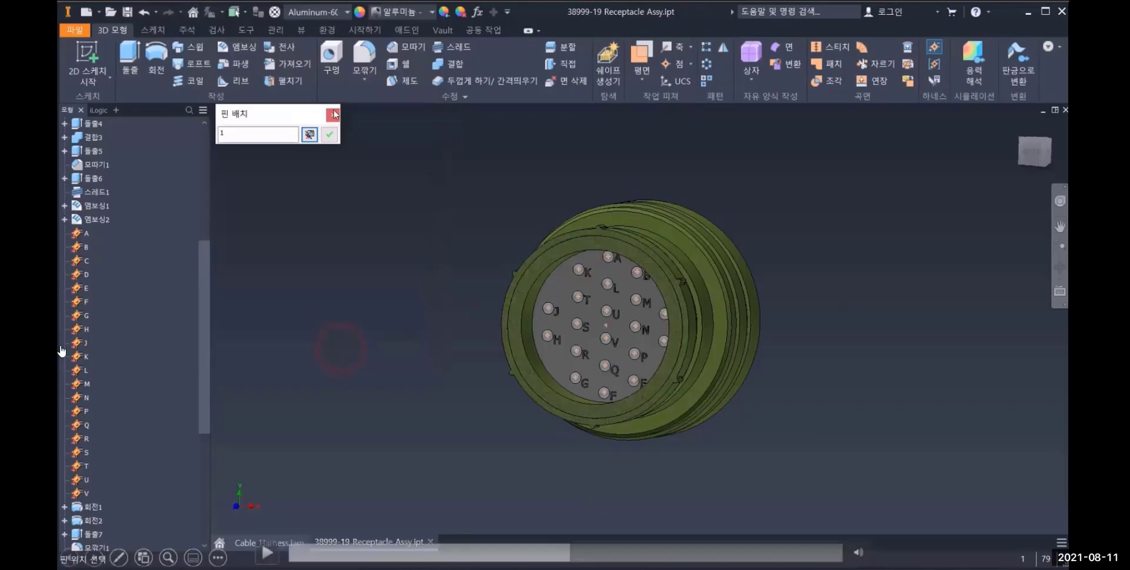
left_click(267, 553)
left_click(333, 113)
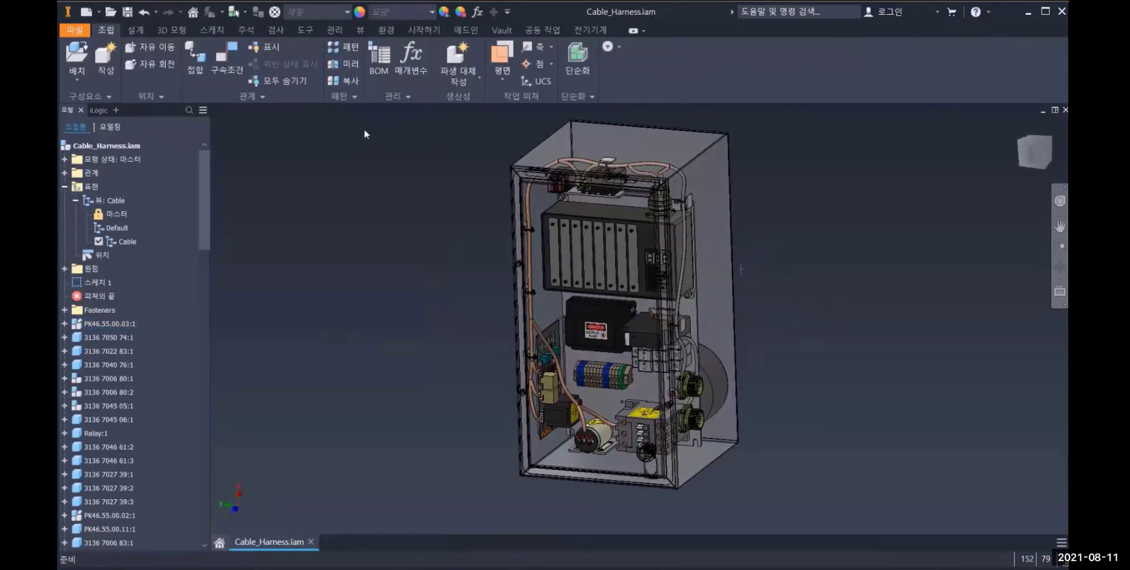
Open Harness1 for editing and load Cable.xml from the Workspace 2D folder as harness data
double_click(109, 448)
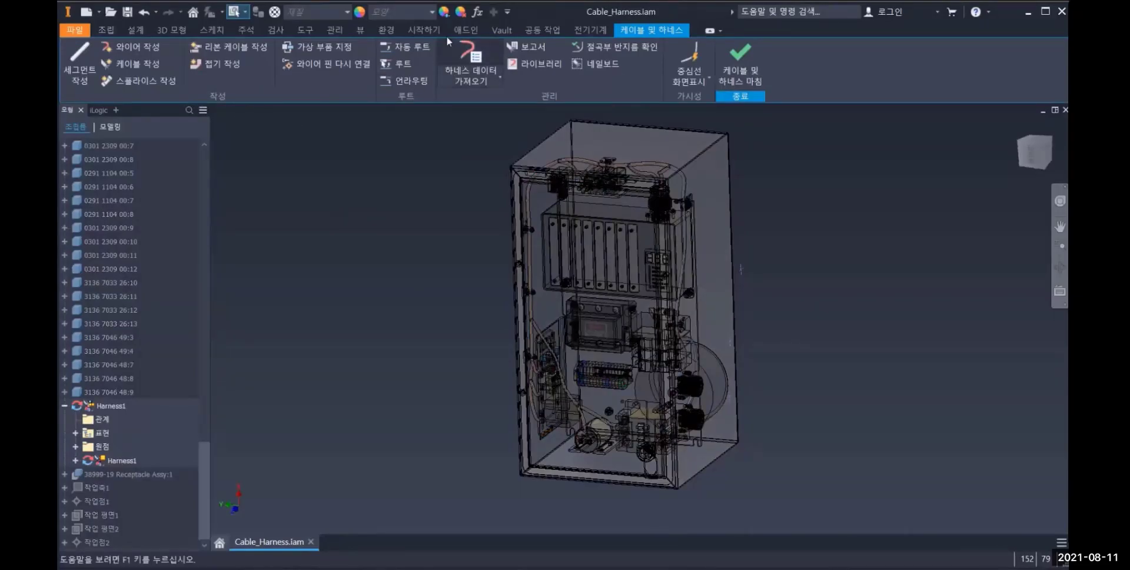
left_click(468, 53)
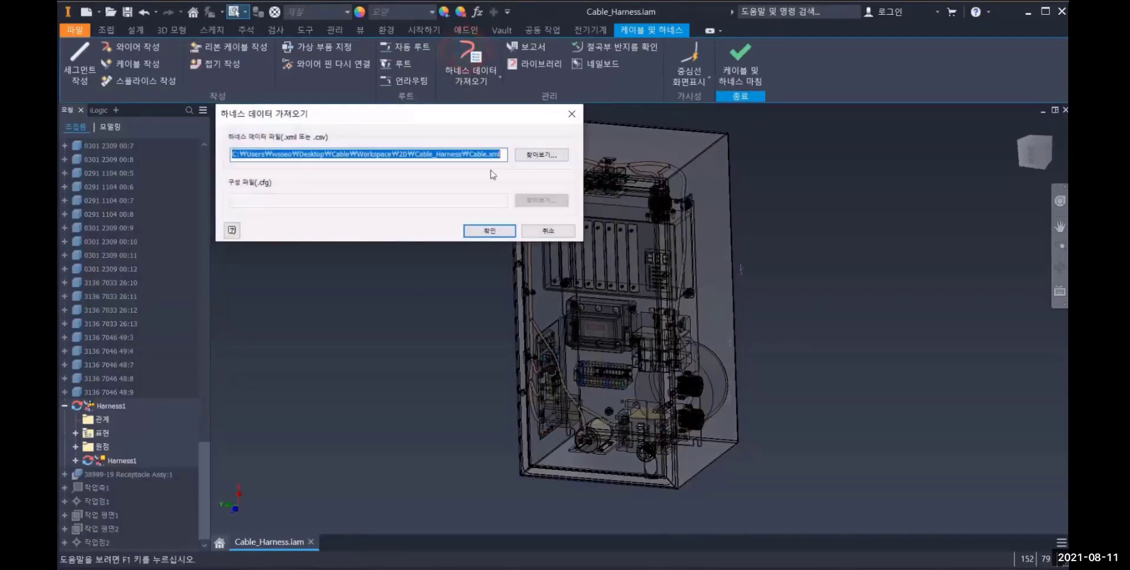
left_click(537, 155)
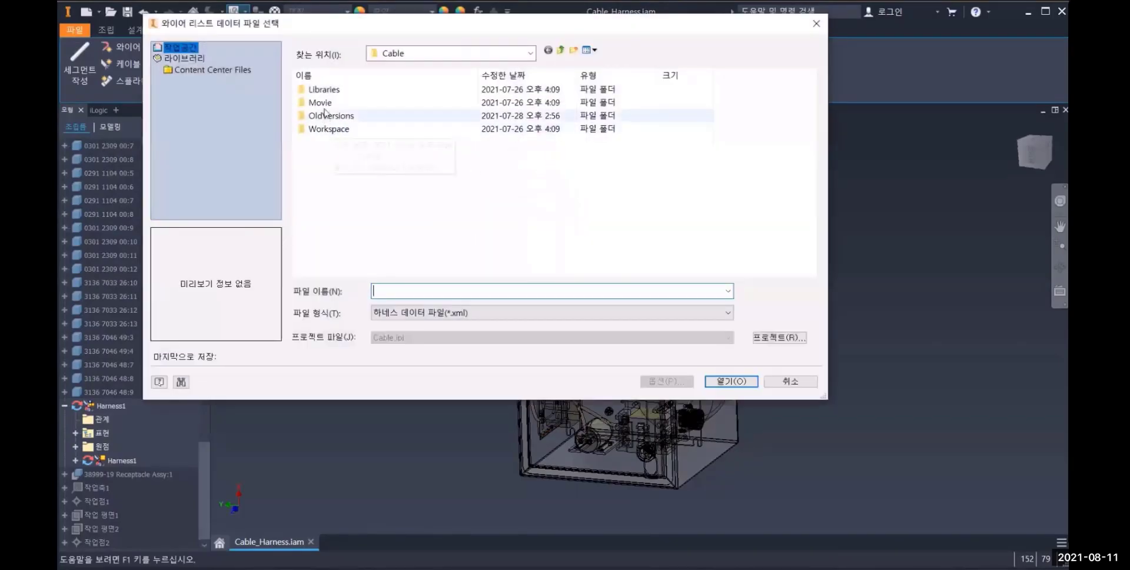
double_click(327, 128)
double_click(319, 91)
left_click(329, 103)
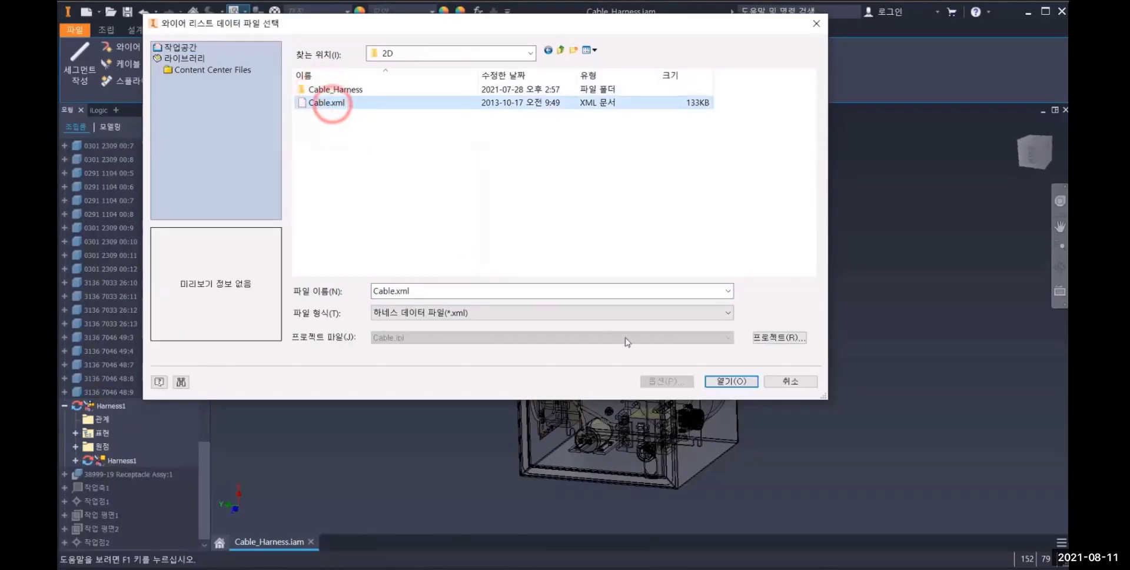
left_click(721, 383)
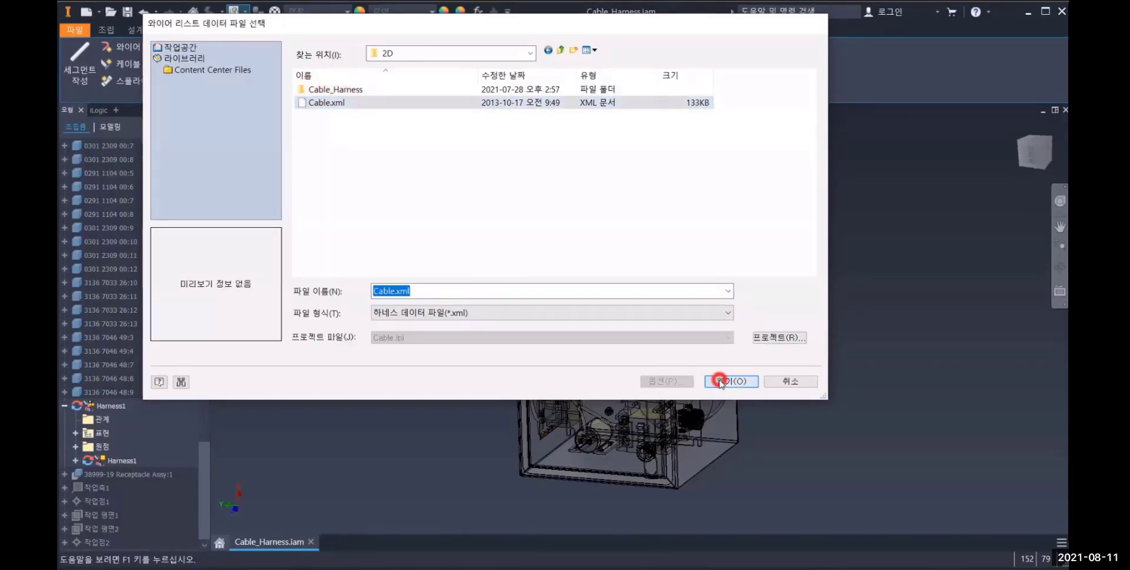
left_click(484, 230)
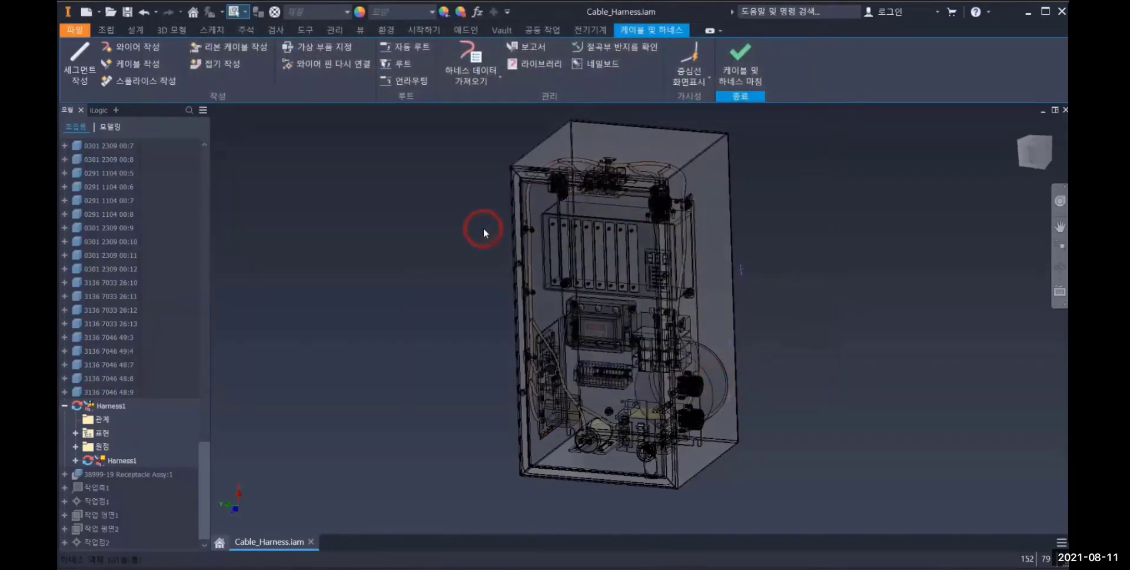
Examine the imported electrical parts such as -101K3 and +CP-100C1, try selecting an existing part for -101K3, and cancel the selection
left_click_drag(181, 14, 318, 110)
left_click(215, 157)
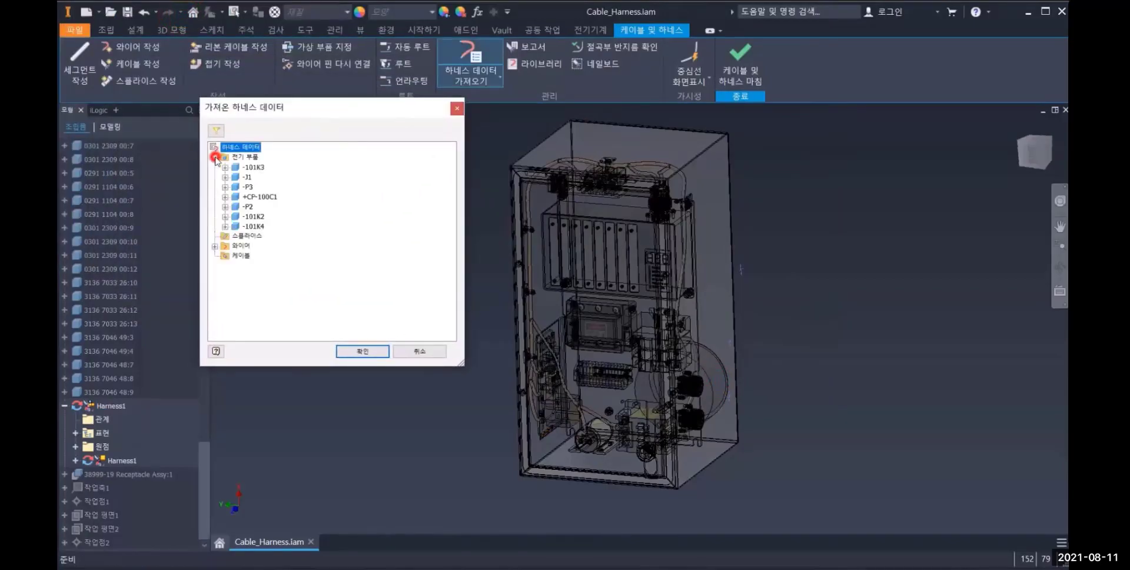
left_click(249, 168)
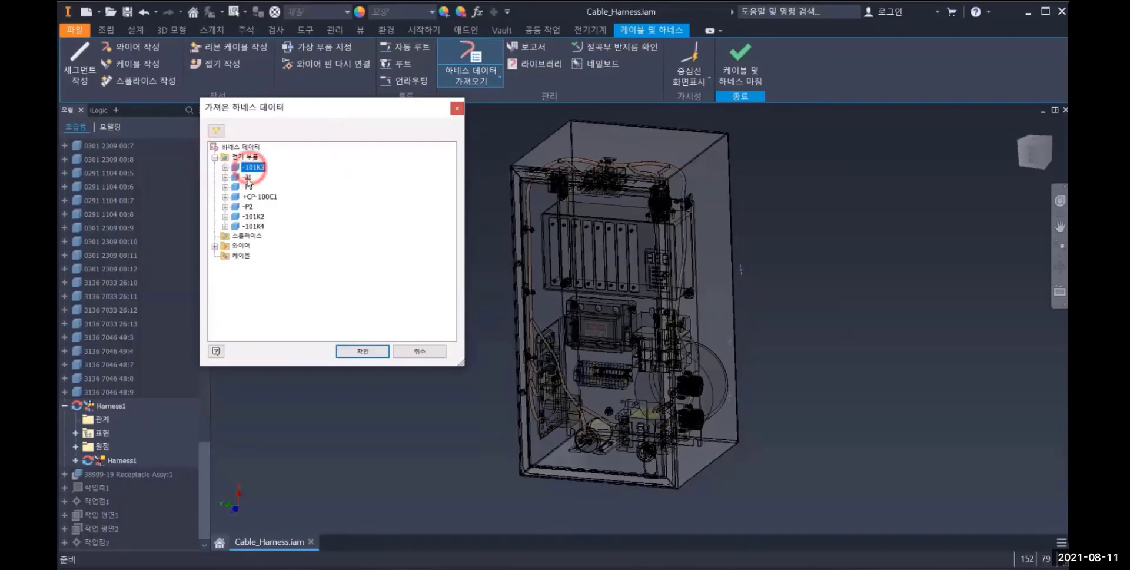
left_click(248, 186)
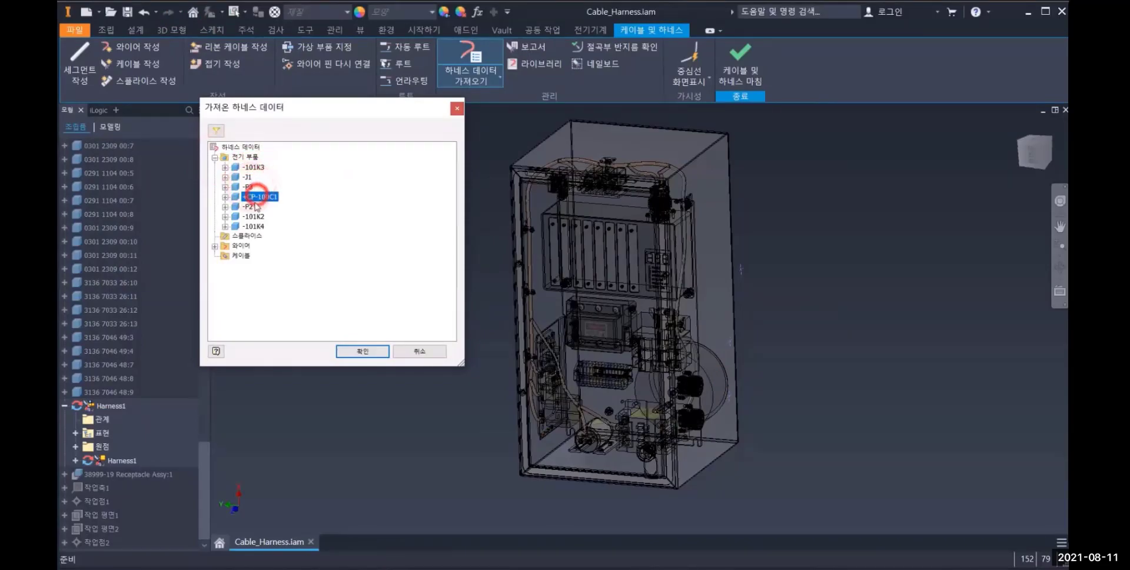
left_click(253, 216)
left_click(251, 167)
right_click(251, 169)
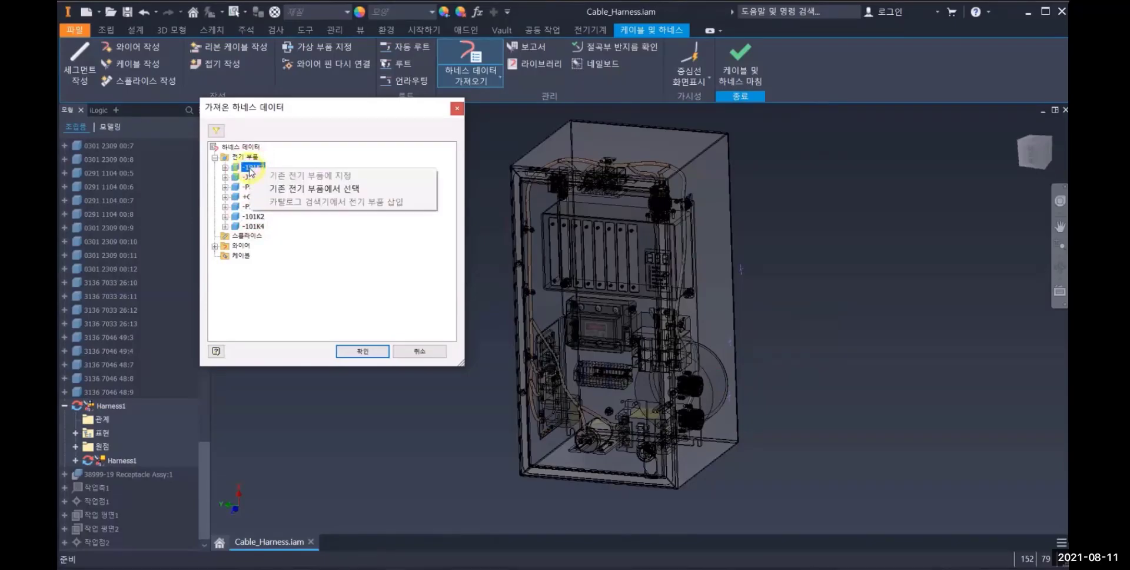
left_click(347, 192)
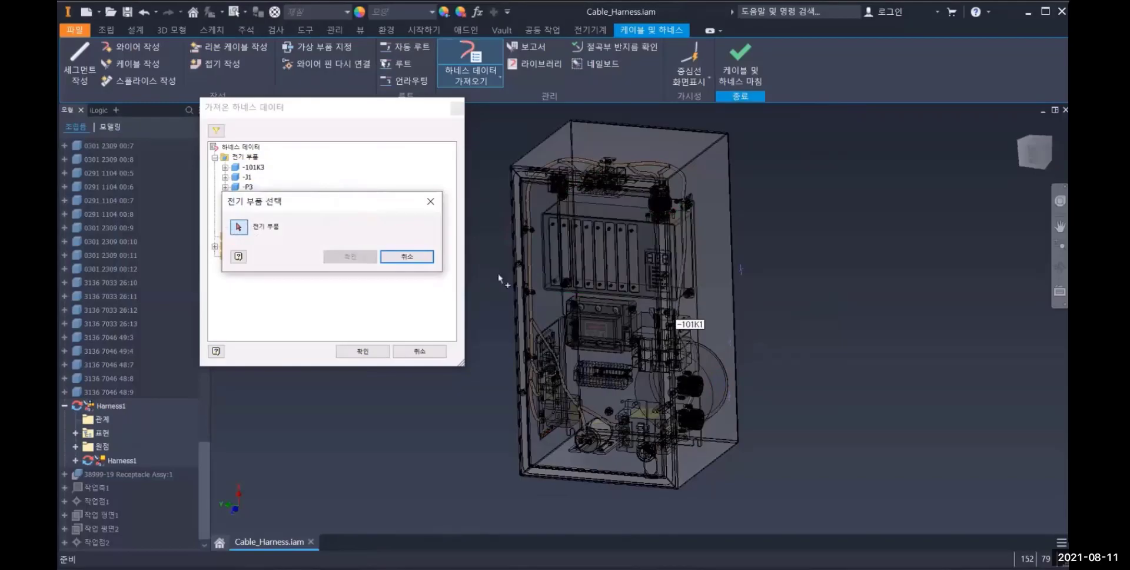
left_click(418, 257)
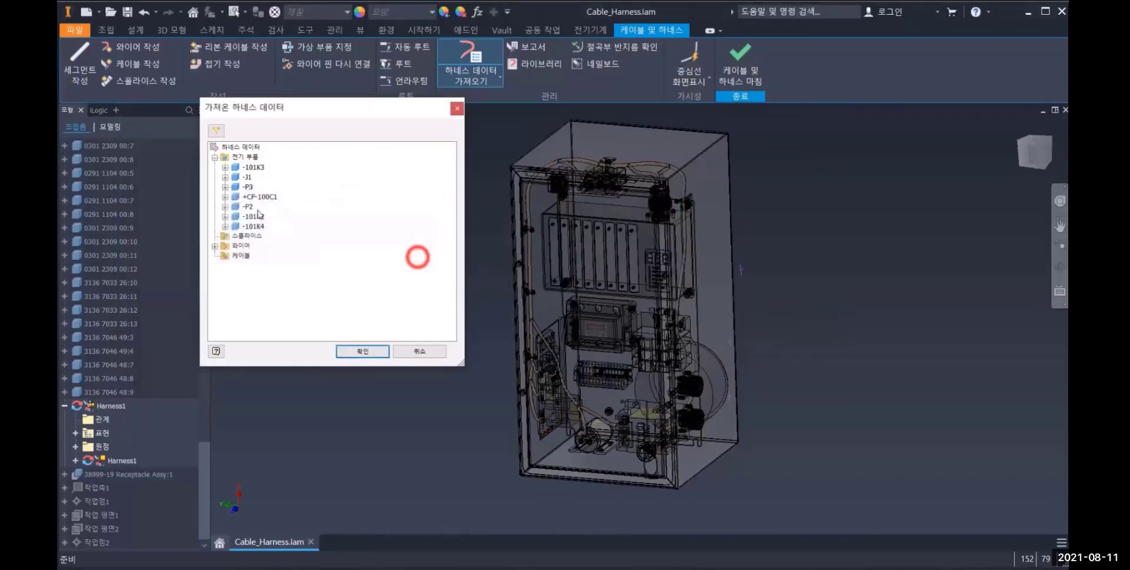
Expand Wire1 to examine its type and pin connections, and import the harness data without viewing the log
left_click(215, 246)
left_click(226, 157)
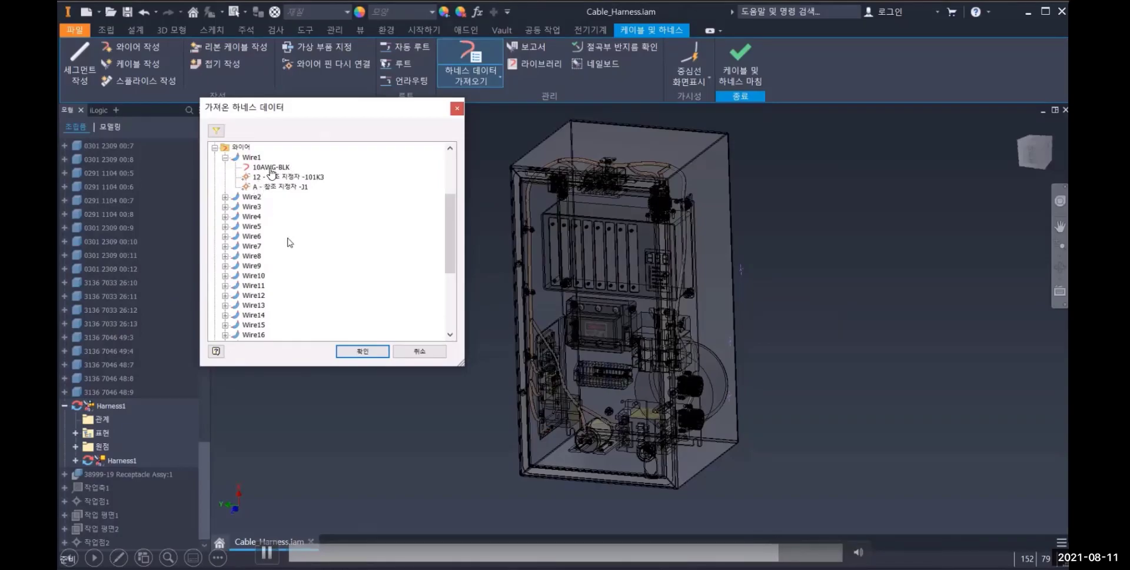
left_click(349, 352)
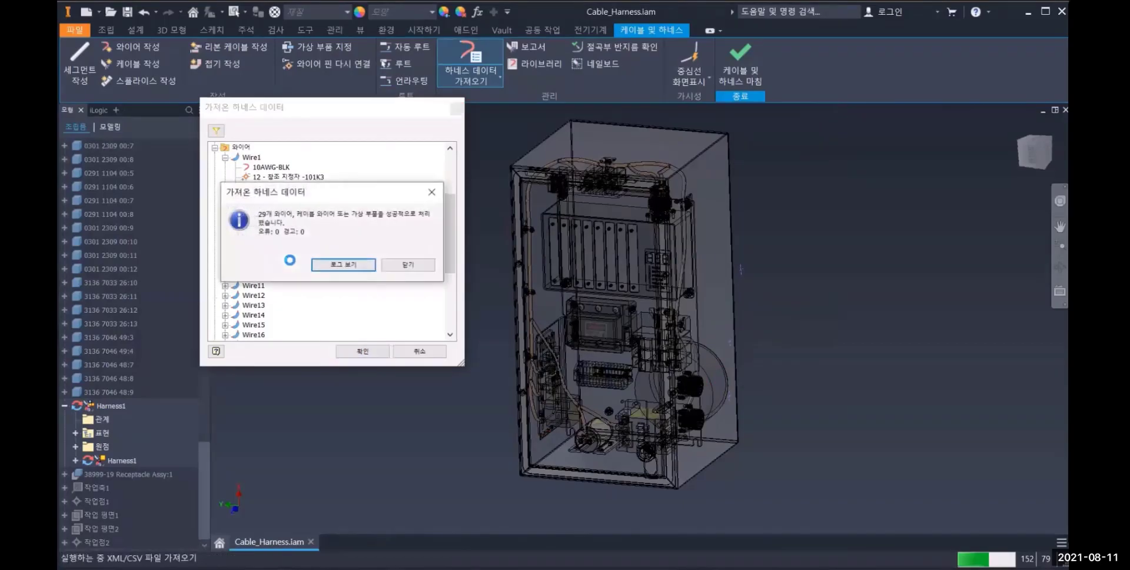
left_click(405, 266)
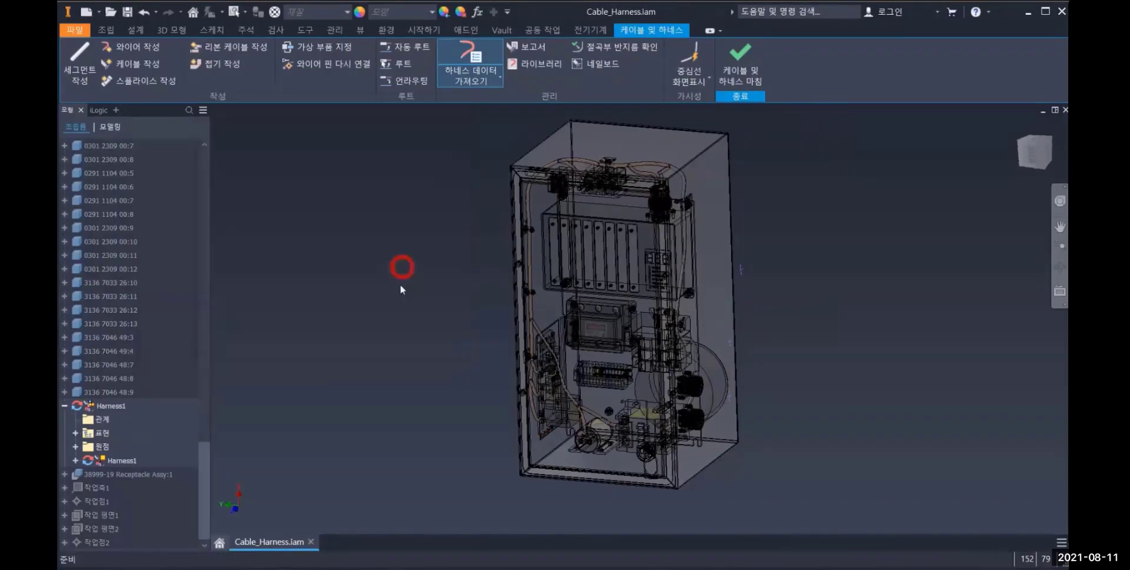
Create a harness segment with a point offset 20 mm from the cabinet's side face, and finish it
middle_click_drag(577, 377, 669, 358, "shift")
scroll(725, 433, "up", 5)
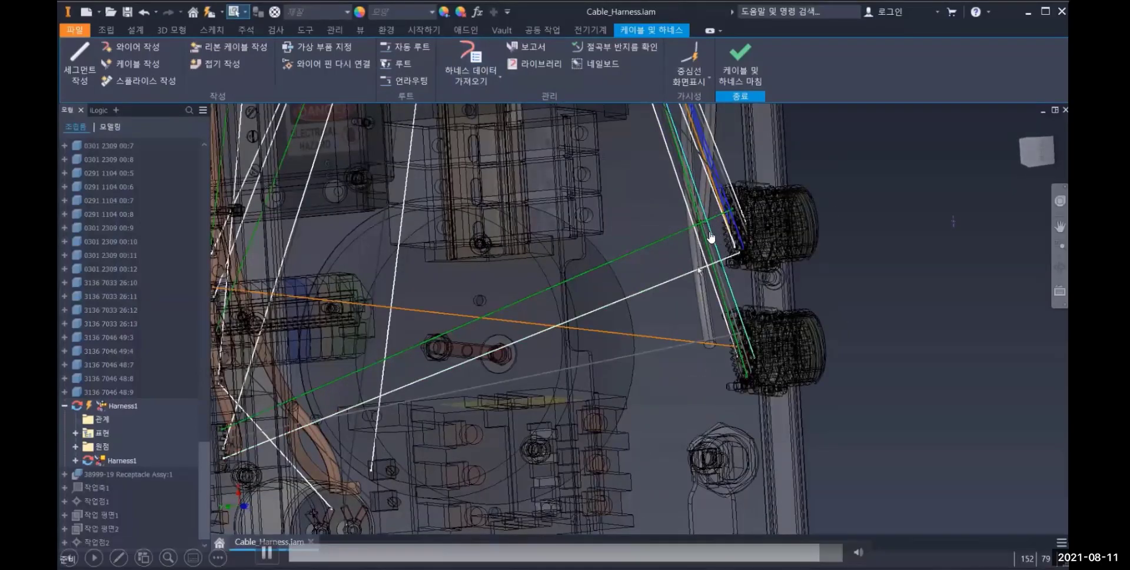
scroll(572, 284, "down", 4)
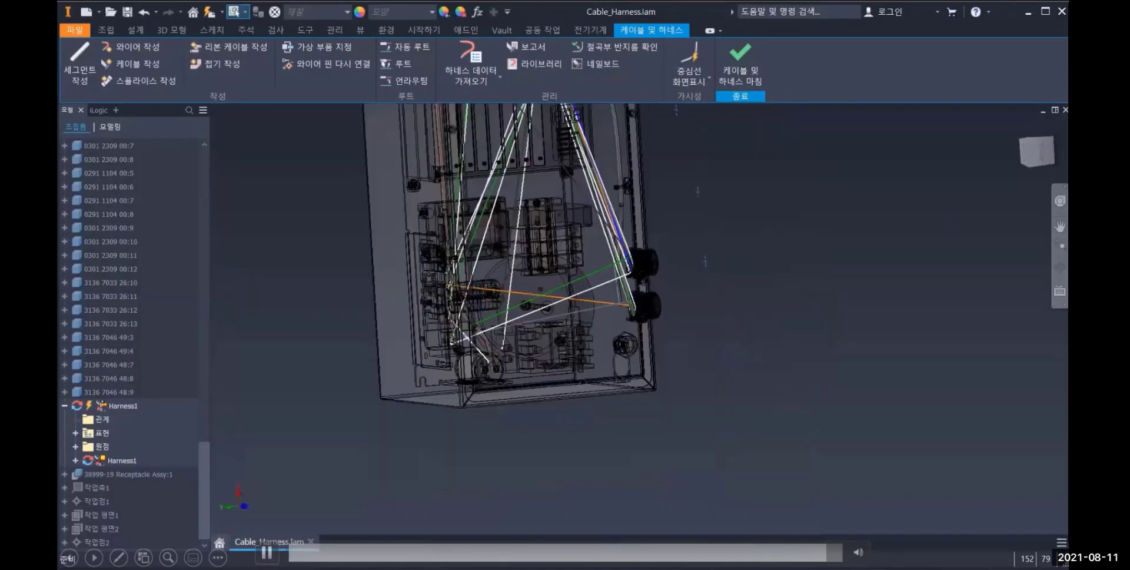
middle_click_drag(573, 285, 603, 418)
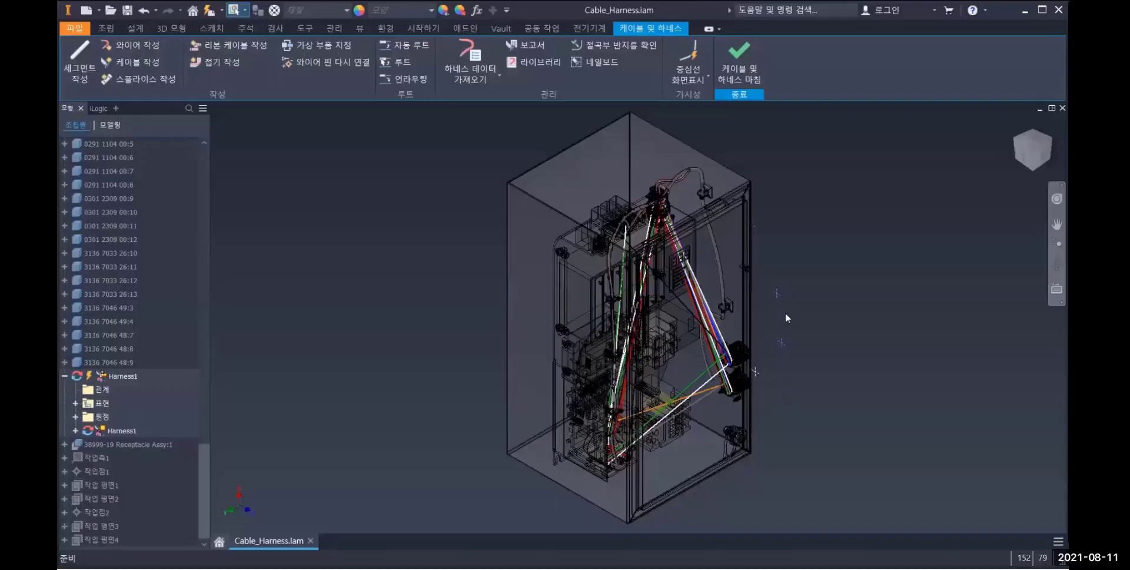
left_click(674, 291)
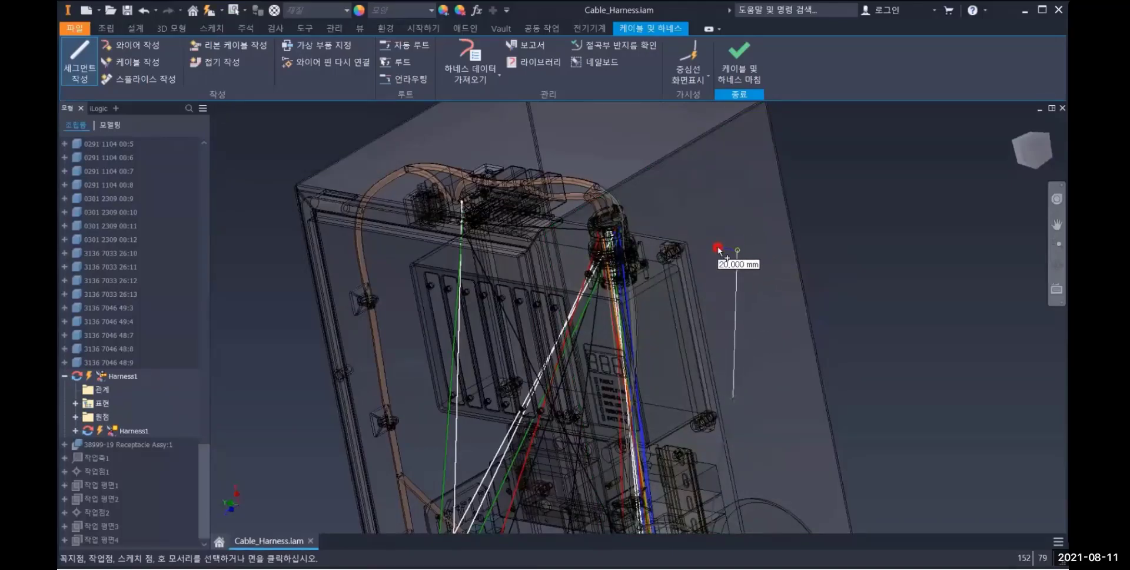
right_click(754, 191)
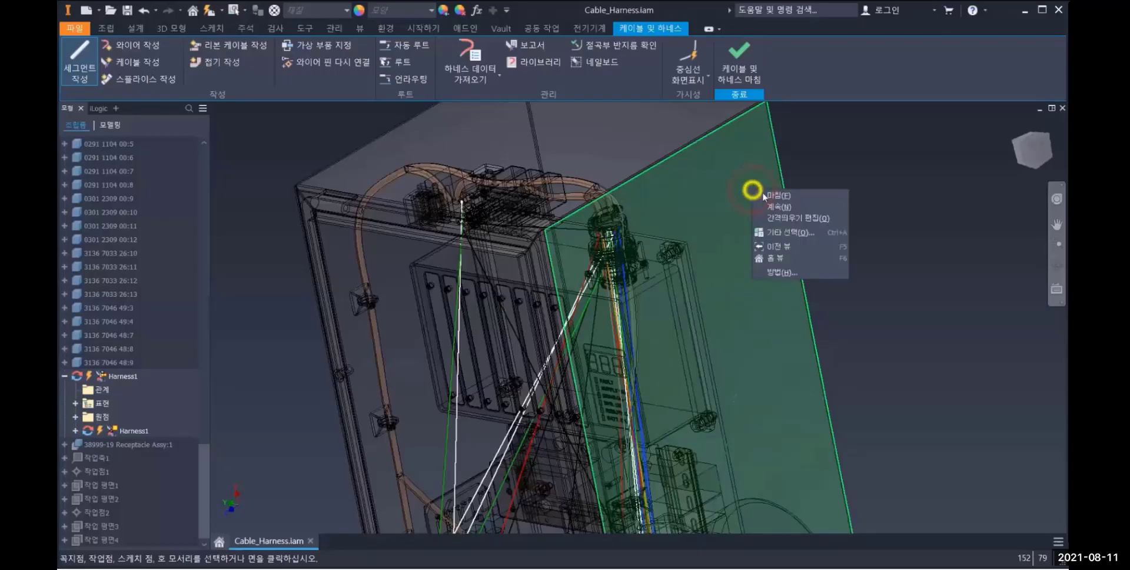
left_click(770, 199)
Start manual routing and select six wires entering the upper round receptacle on the cabinet's side
middle_click_drag(780, 305, 712, 255, "shift")
scroll(798, 321, "down", 3)
middle_click_drag(798, 321, 702, 277, "shift")
scroll(707, 318, "up", 5)
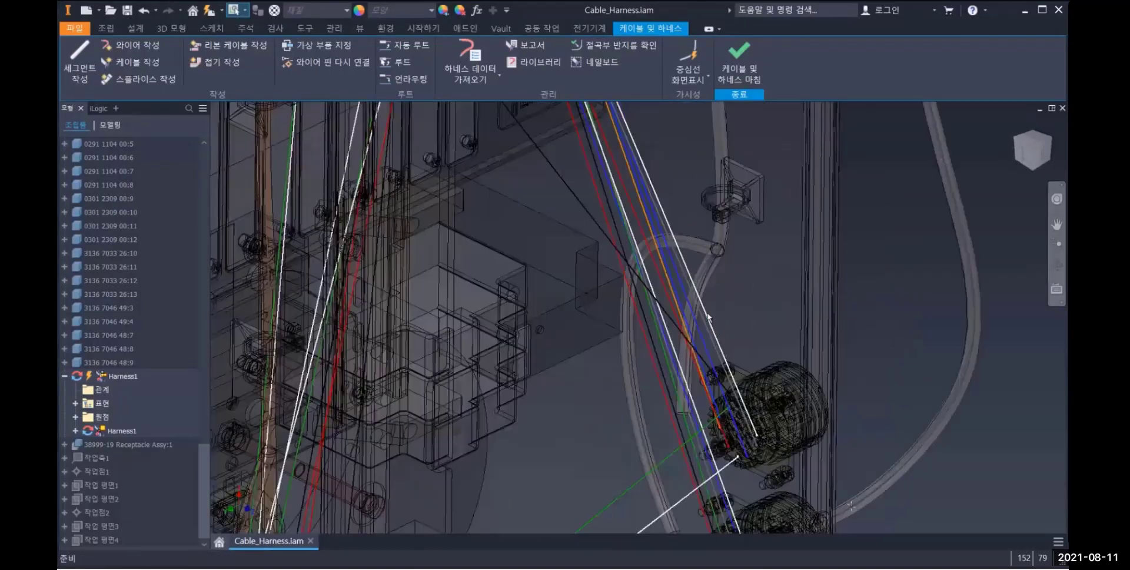
left_click(404, 61)
scroll(764, 414, "down", 3)
left_click(785, 406)
left_click(736, 434)
left_click(734, 433)
left_click(672, 374)
left_click(688, 455)
scroll(661, 390, "down", 3)
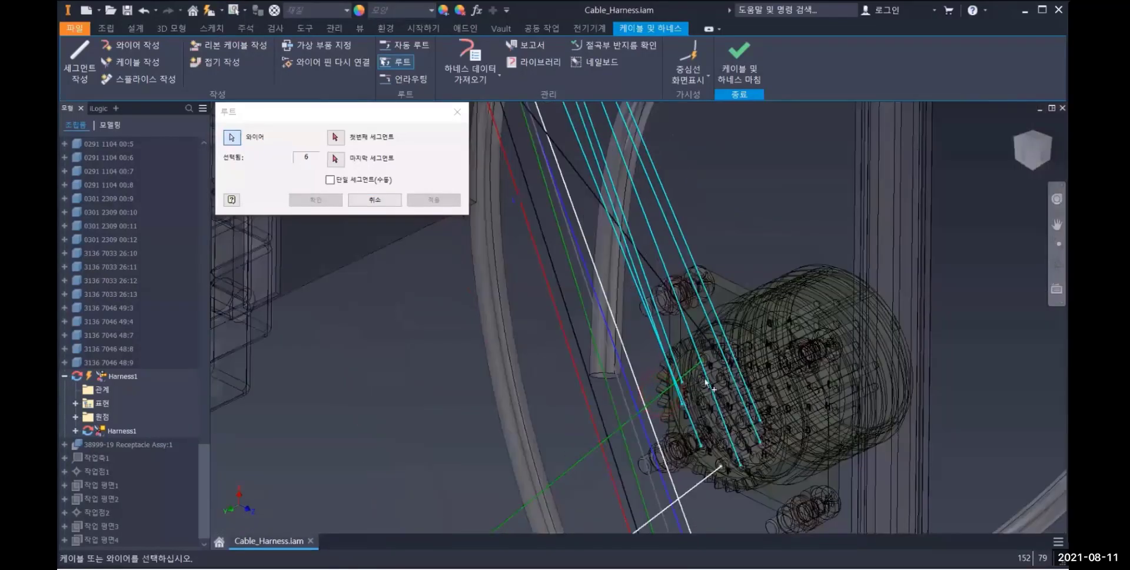
Route the selected wires from the segment near the receptacle to the segment above the connector at the cabinet's top
left_click(336, 139)
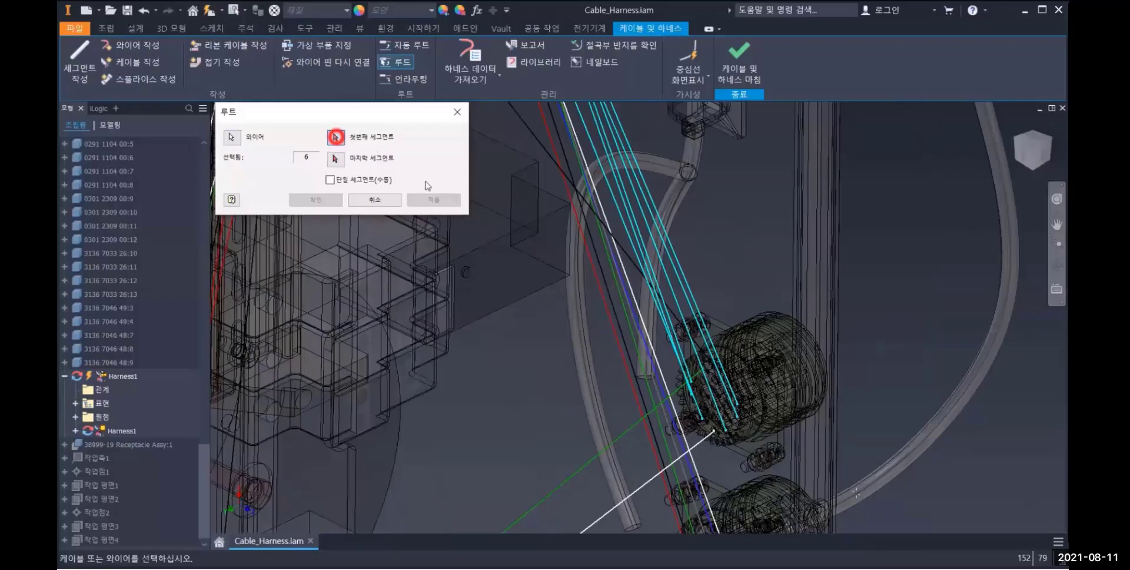
left_click(666, 220)
scroll(712, 303, "down", 3)
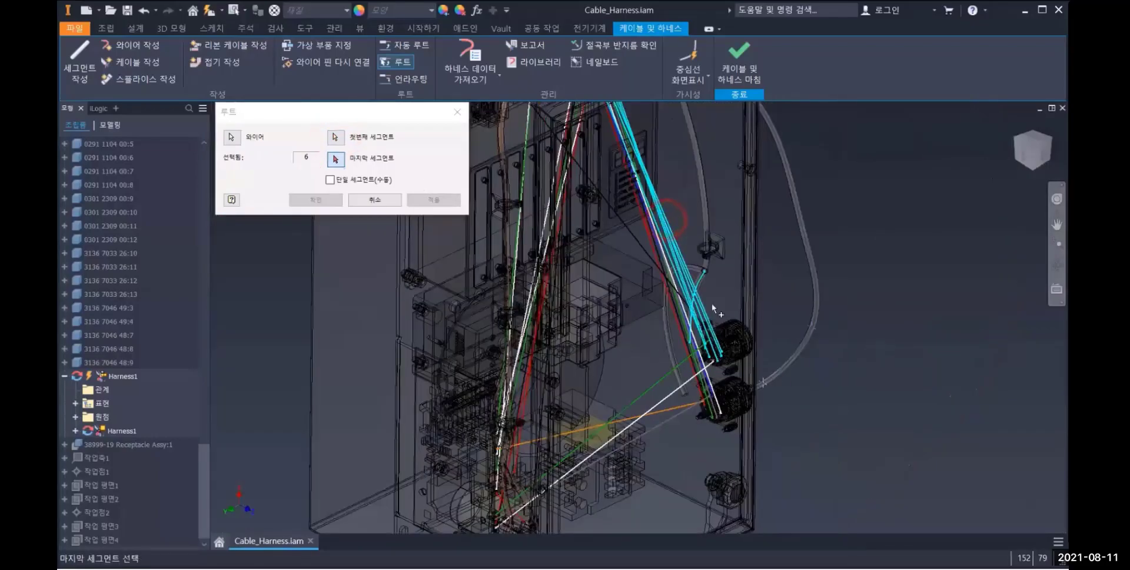
middle_click_drag(756, 352, 768, 469)
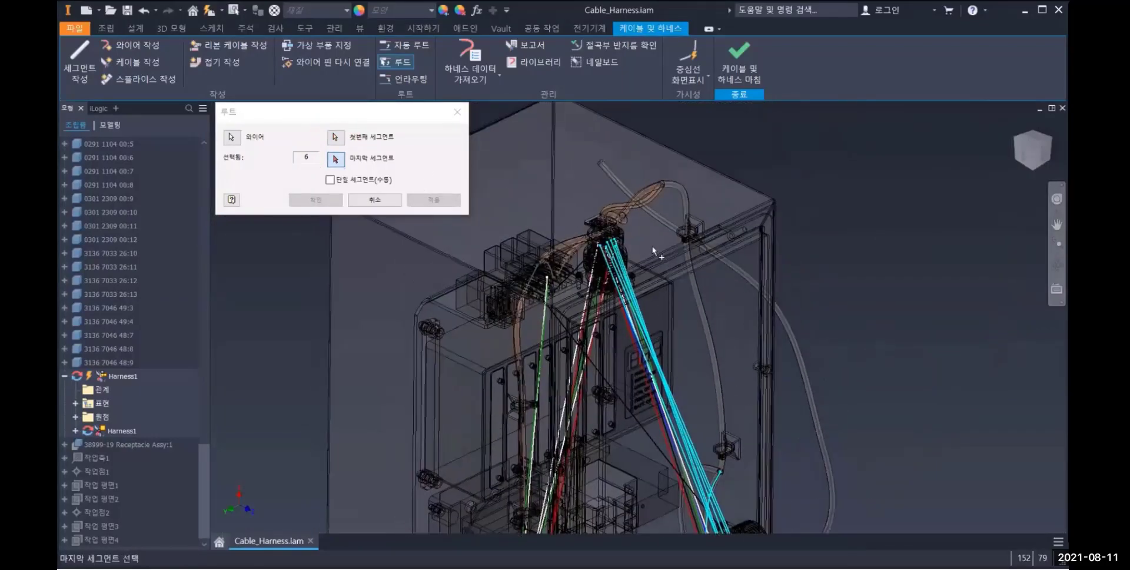
middle_click_drag(644, 225, 613, 212, "shift")
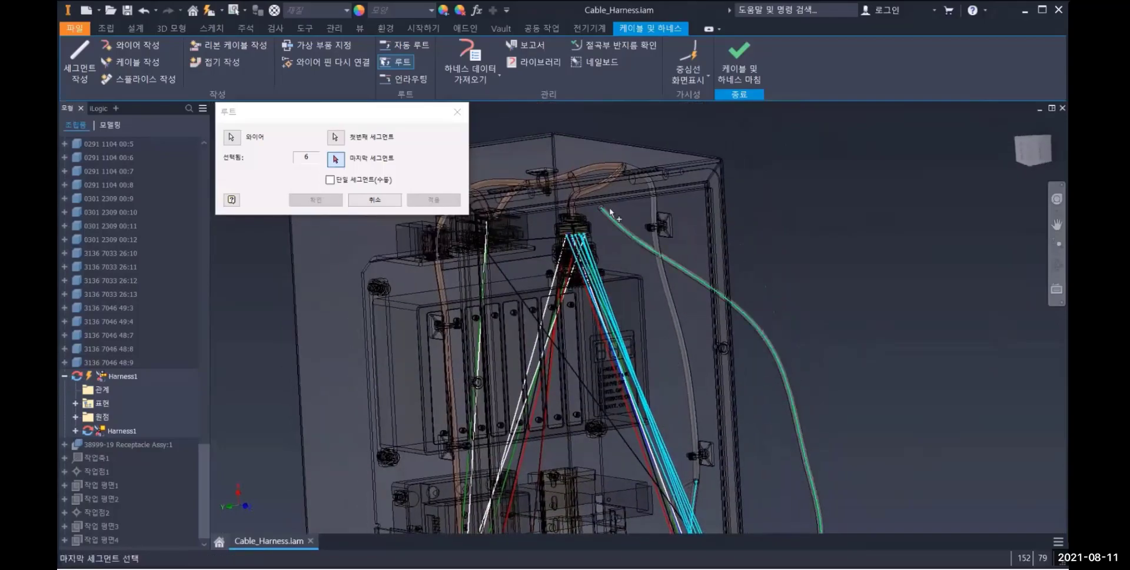
left_click(598, 189)
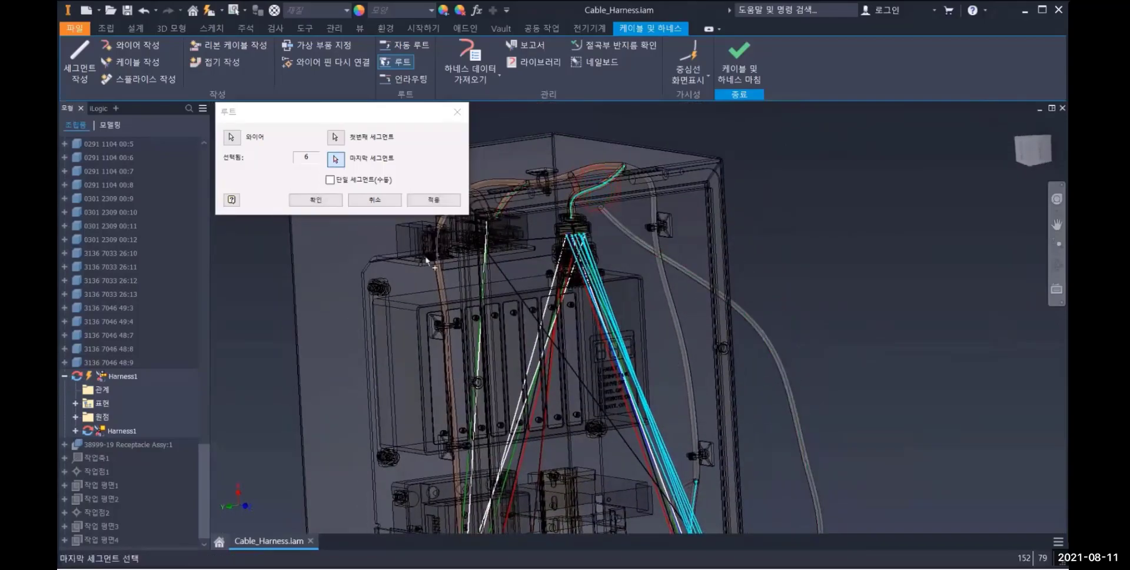
left_click(330, 200)
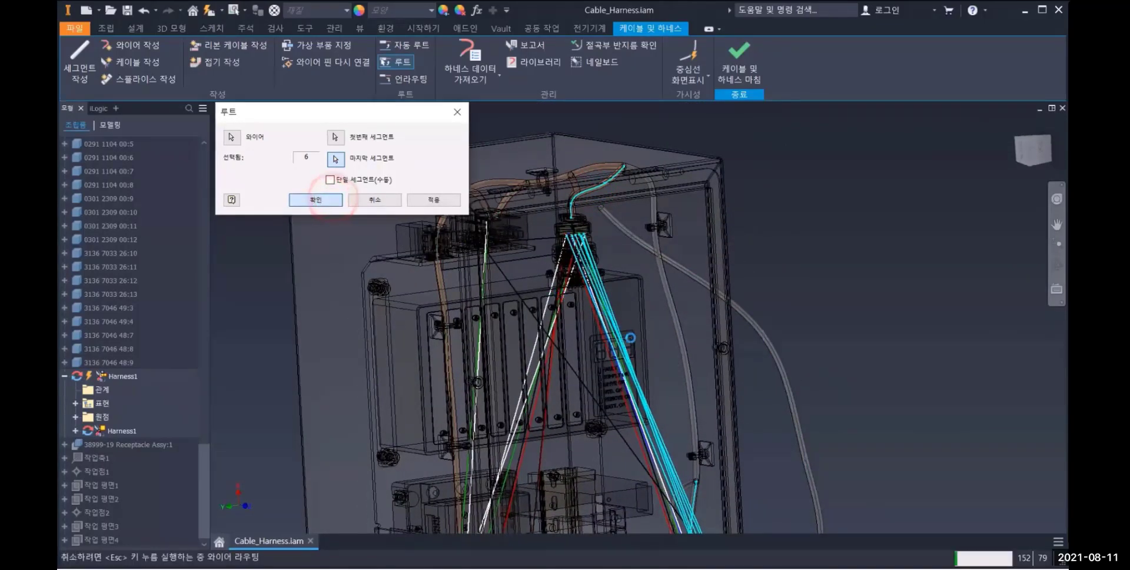
Examine the routed wires from the side receptacle through the segment to the connector at the cabinet's top
scroll(707, 443, "up", 6)
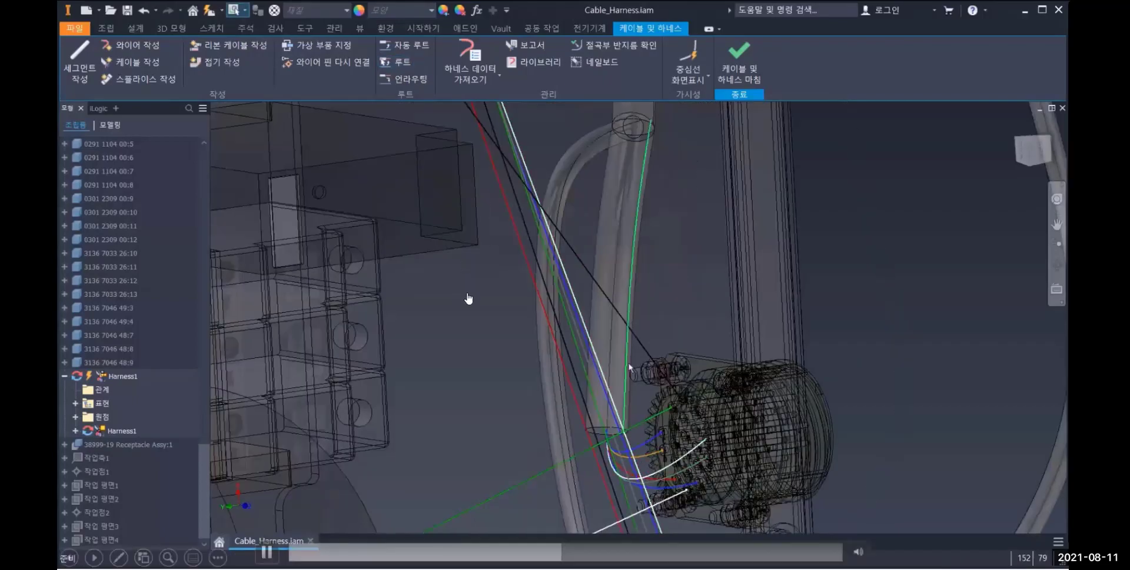
scroll(636, 406, "down", 4)
middle_click_drag(612, 307, 629, 414)
middle_click_drag(559, 248, 628, 418)
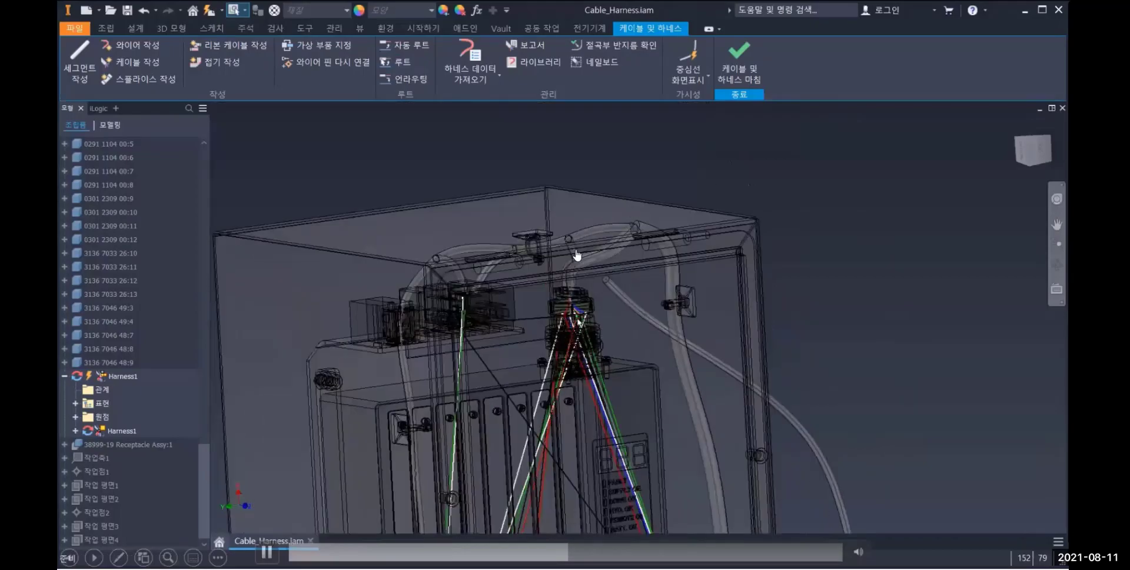
scroll(564, 243, "up", 3)
scroll(579, 260, "down", 6)
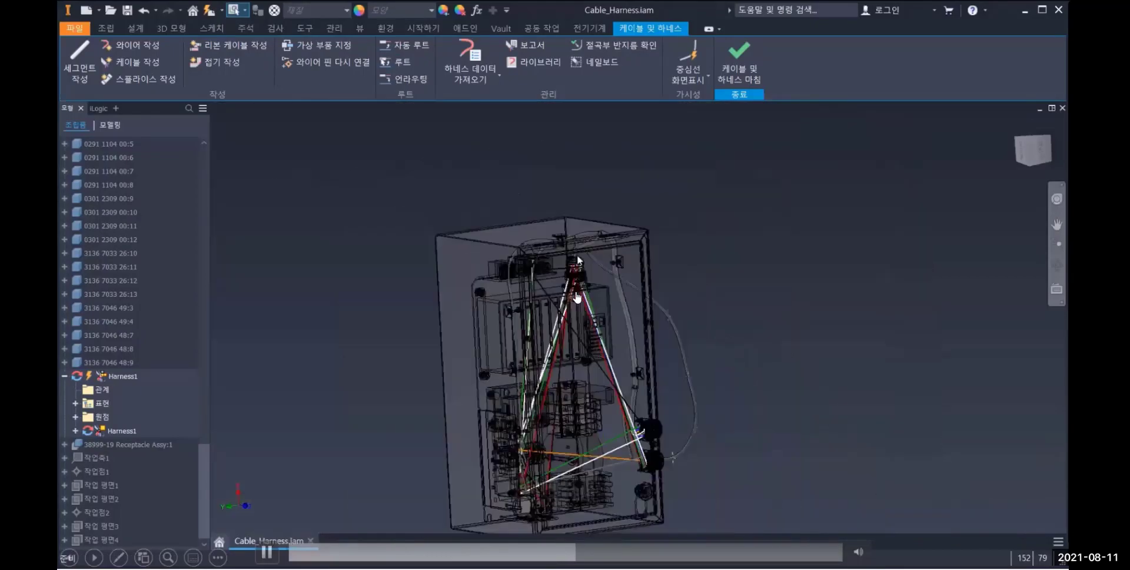
middle_click_drag(578, 260, 575, 219)
Automatically route all unrouted wires through the harness segments
left_click(402, 46)
left_click(316, 138)
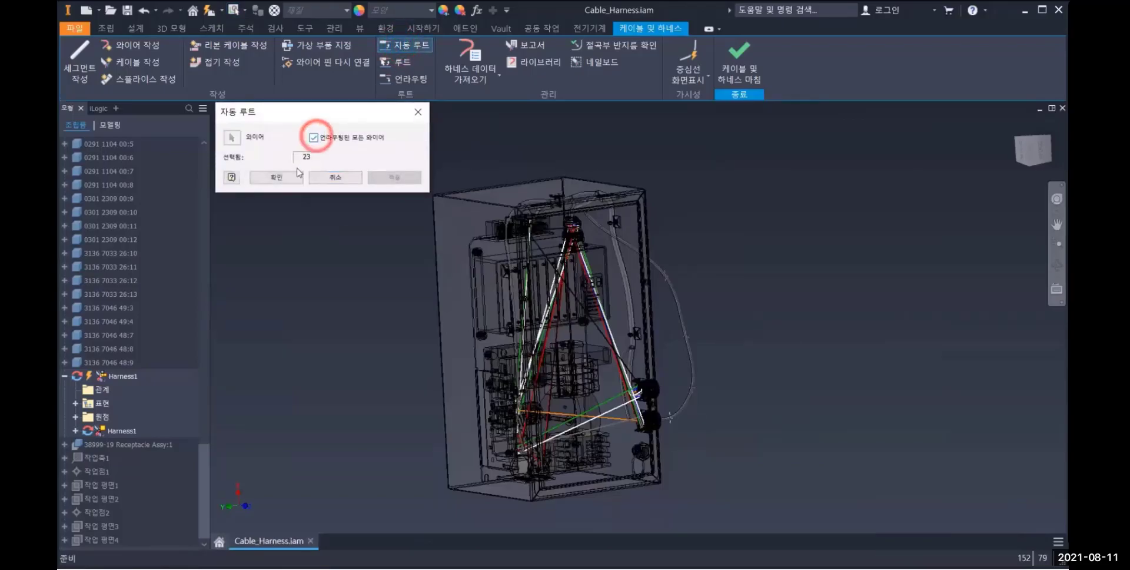
left_click(287, 178)
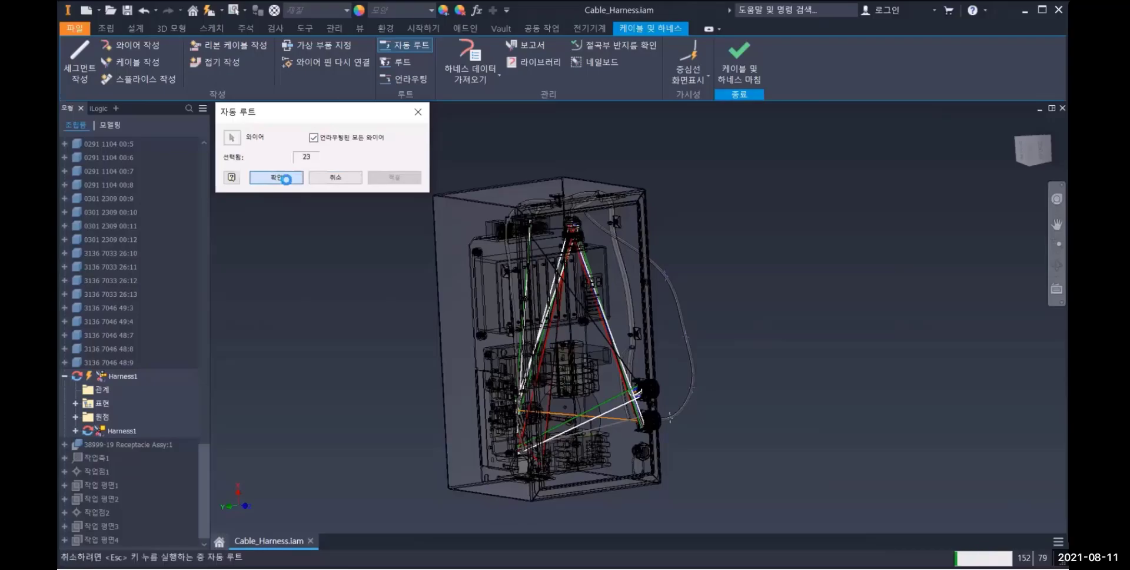
left_click(563, 361)
scroll(612, 375, "down", 5)
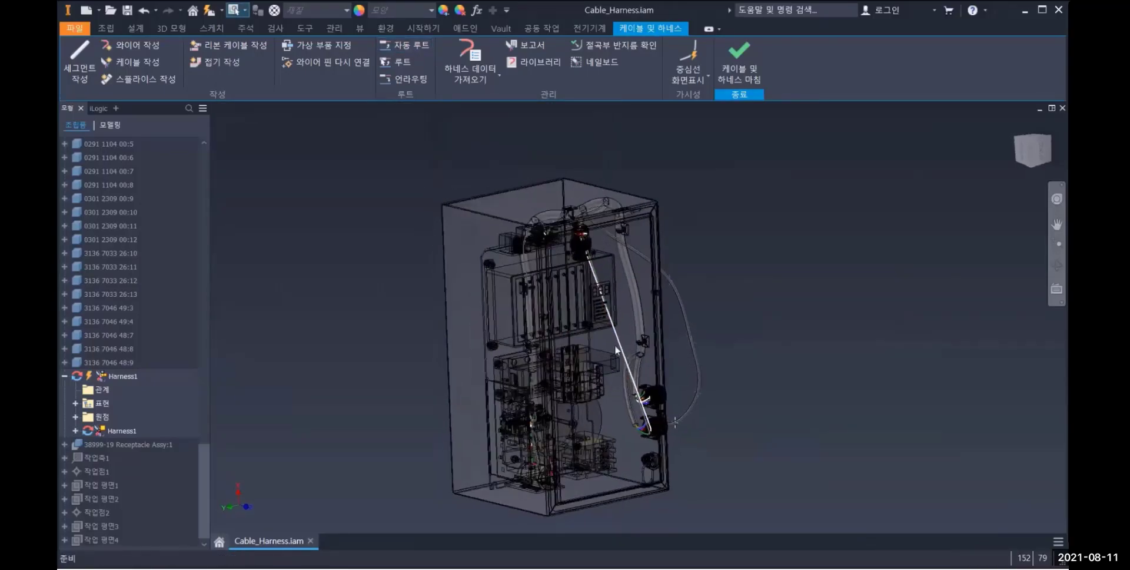
scroll(589, 349, "up", 5)
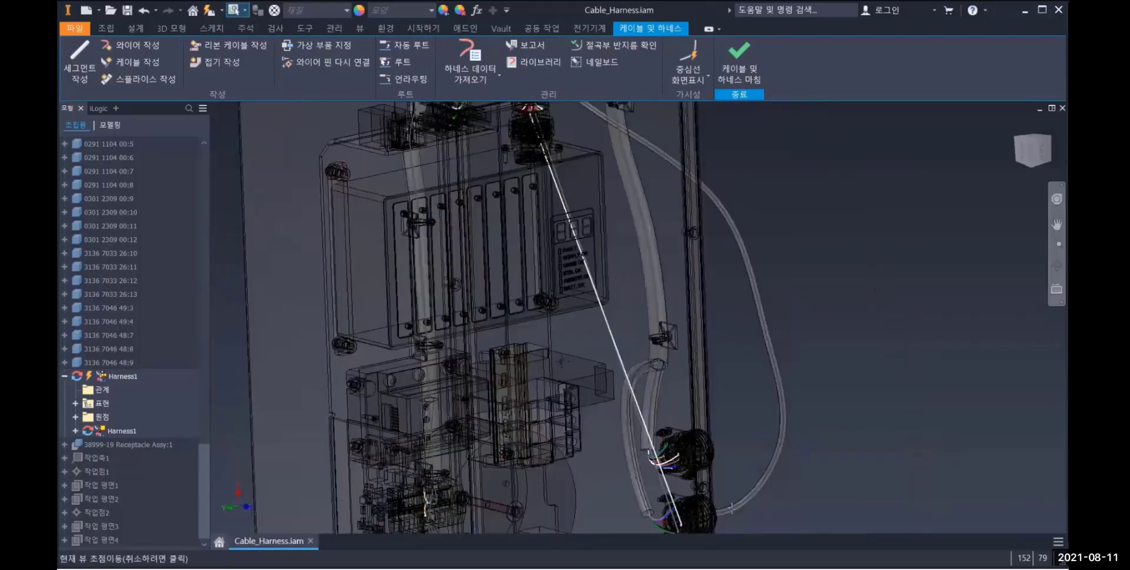
Start manual routing and select the two remaining unrouted wires at the upper round receptacle on the cabinet's side
left_click(405, 60)
scroll(653, 414, "down", 5)
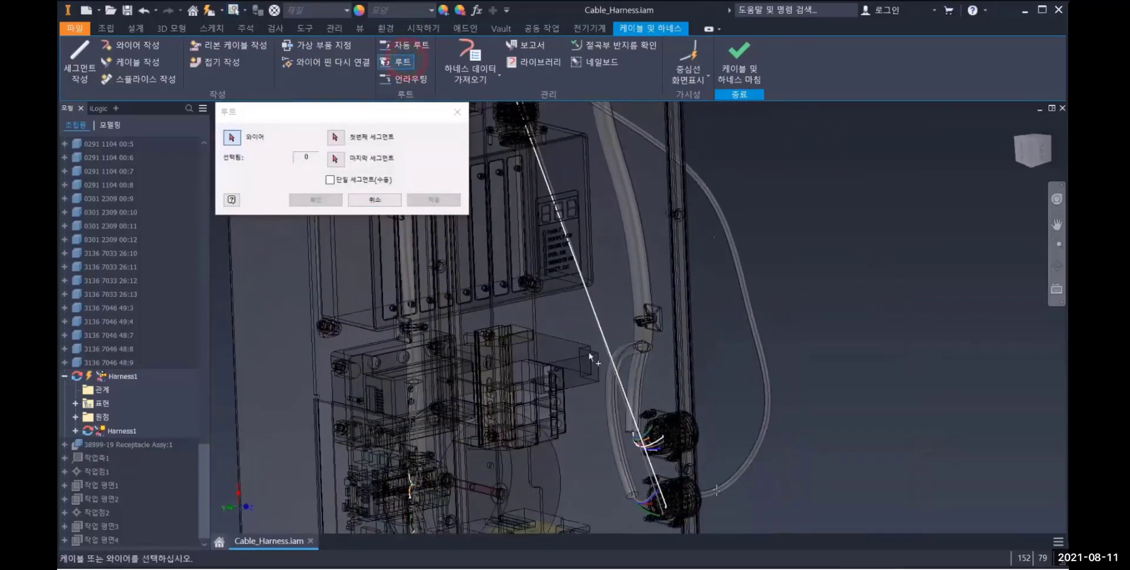
left_click(652, 411)
left_click(642, 414)
Route the two wires from the segment near the receptacle to the segment above the connector at the cabinet's top
left_click(336, 136)
left_click(583, 369)
scroll(566, 370, "up", 5)
scroll(540, 333, "up", 3)
middle_click_drag(540, 332, 538, 365)
scroll(542, 283, "down", 3)
middle_click_drag(577, 336, 546, 292, "shift")
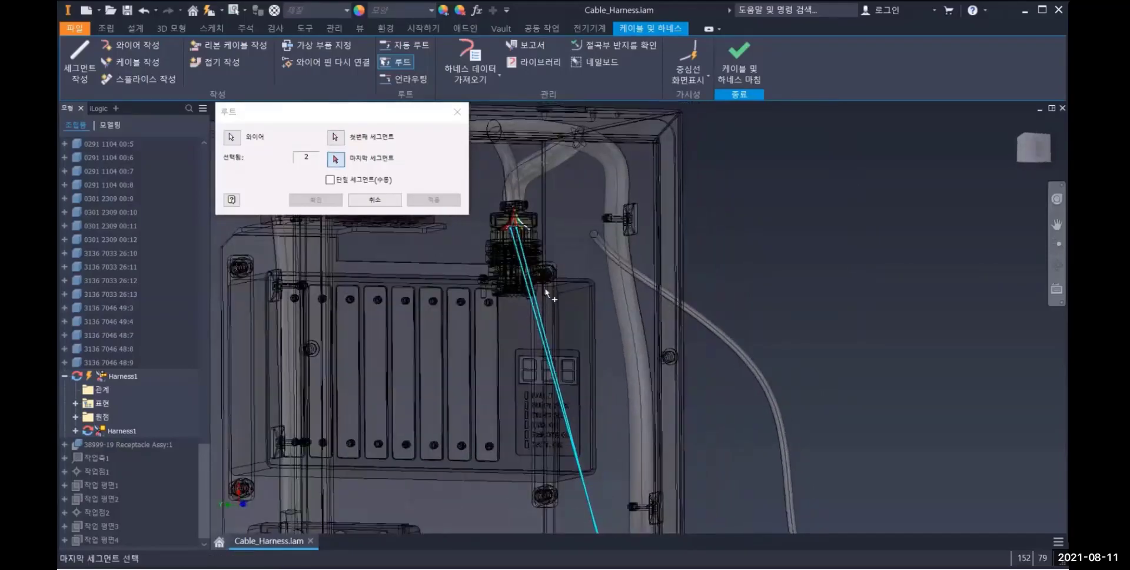
left_click(510, 171)
left_click(316, 199)
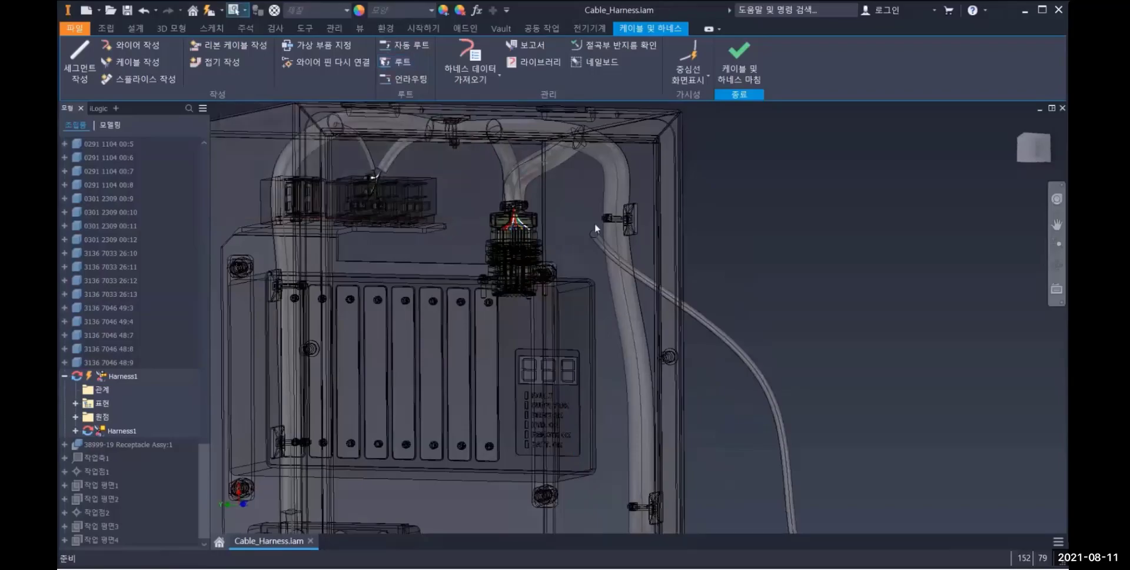
Switch the harness wires from centerline to rendered display
scroll(595, 224, "up", 3)
middle_click_drag(629, 320, 673, 339, "shift")
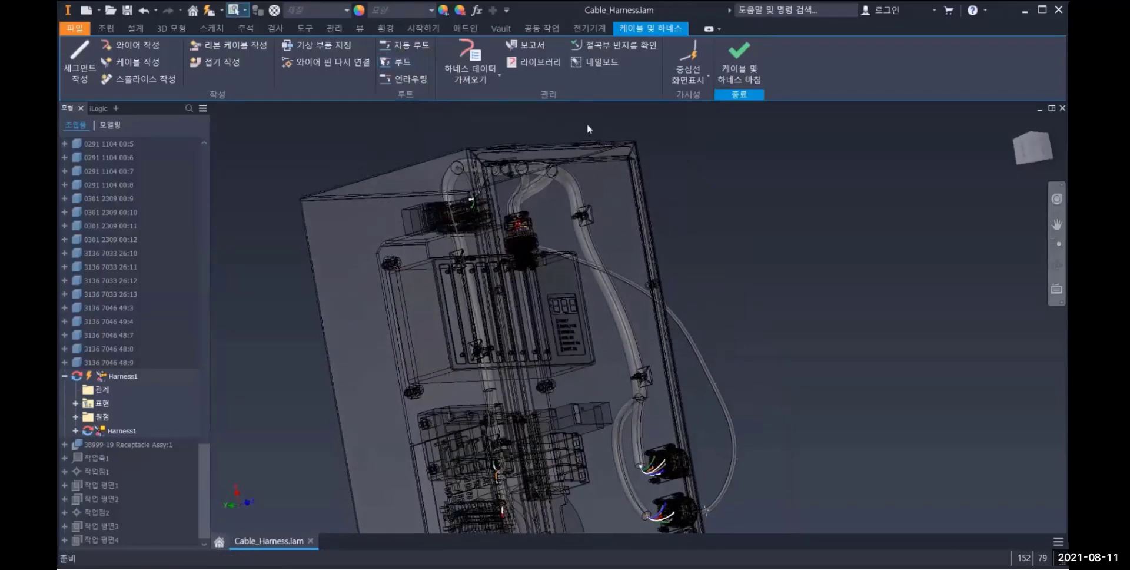
scroll(621, 372, "down", 8)
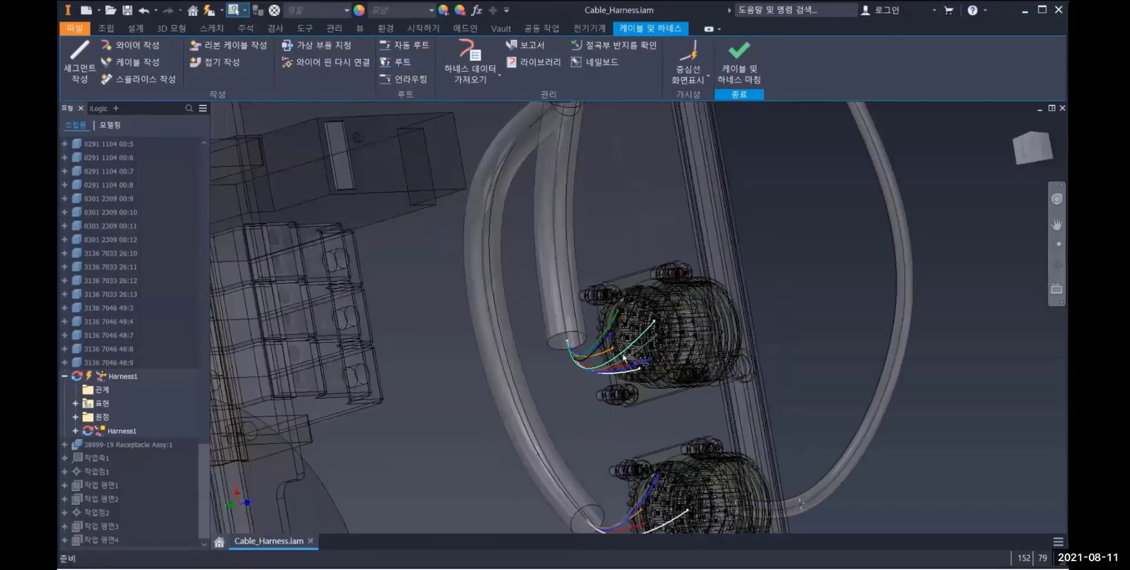
left_click(695, 78)
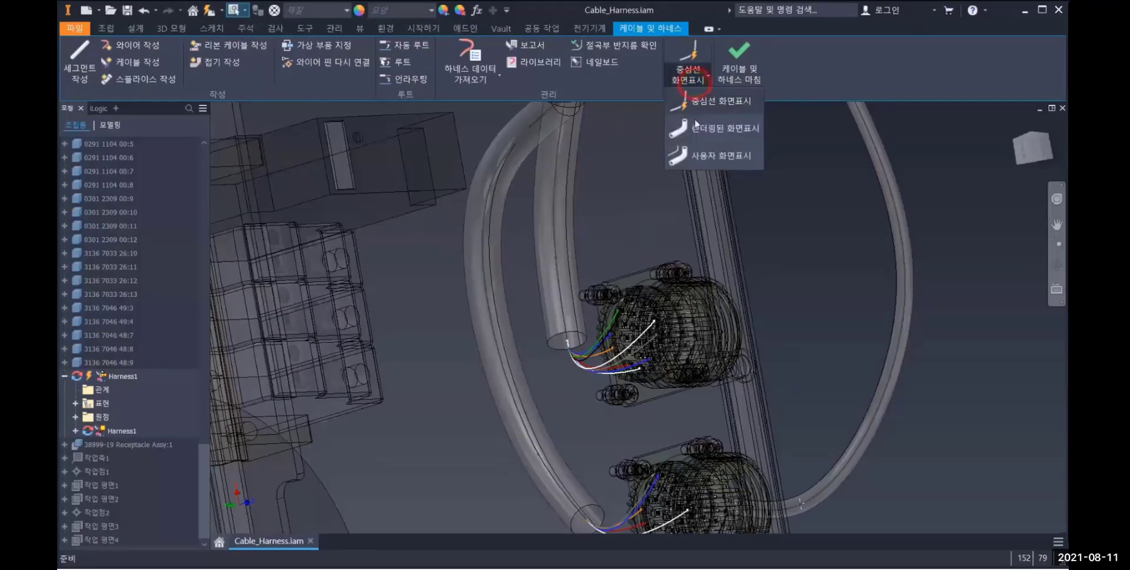
left_click(696, 130)
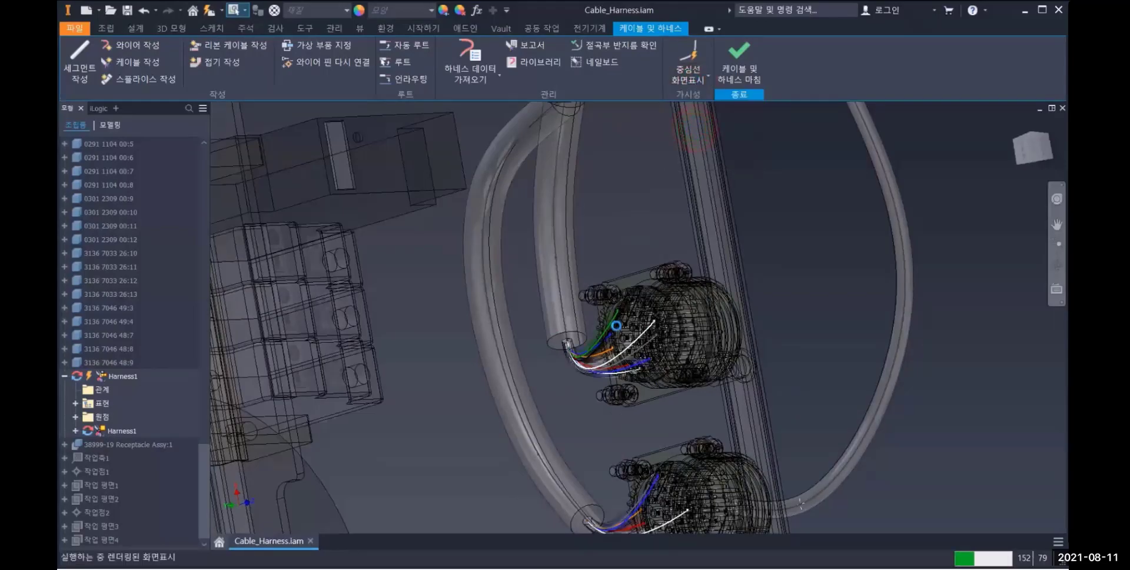
Examine the rendered wires at the side receptacle and their runs through the cabinet's harness segments
scroll(642, 334, "down", 5)
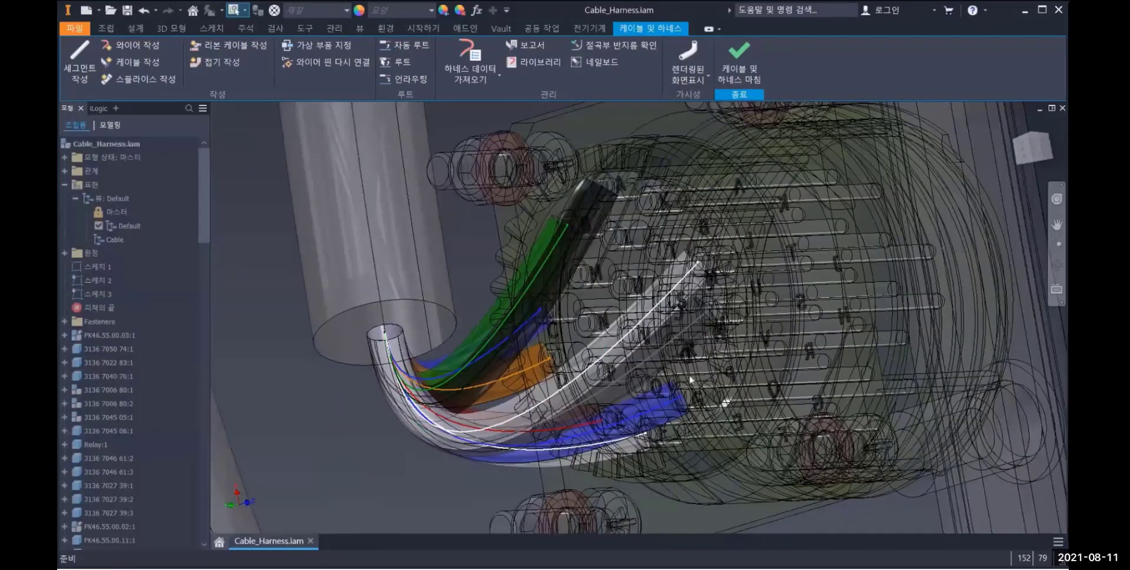
scroll(691, 380, "up", 3)
middle_click_drag(691, 381, 687, 294)
scroll(688, 295, "up", 5)
mouse_move(692, 348)
middle_mouse_down("shift")
mouse_move(633, 374)
mouse_move(694, 389)
mouse_move(690, 337)
mouse_move(696, 347)
middle_mouse_up("shift")
scroll(694, 365, "up", 4)
scroll(694, 365, "up", 6)
scroll(696, 346, "down", 4)
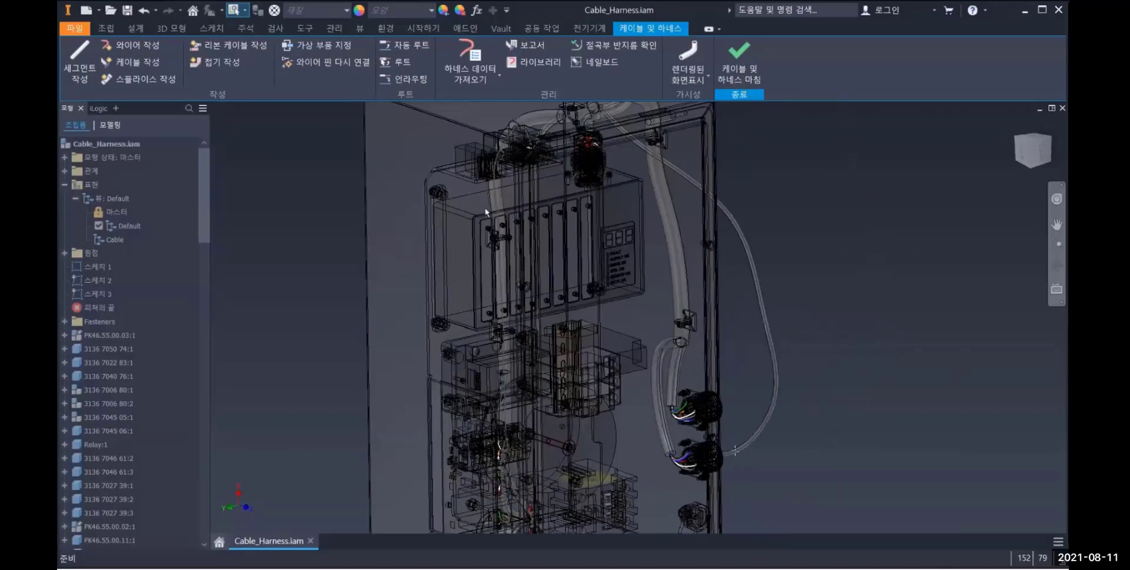
Review the wire part numbers and lengths in Harness1's bill of materials, and close it
left_click(106, 28)
left_click(378, 59)
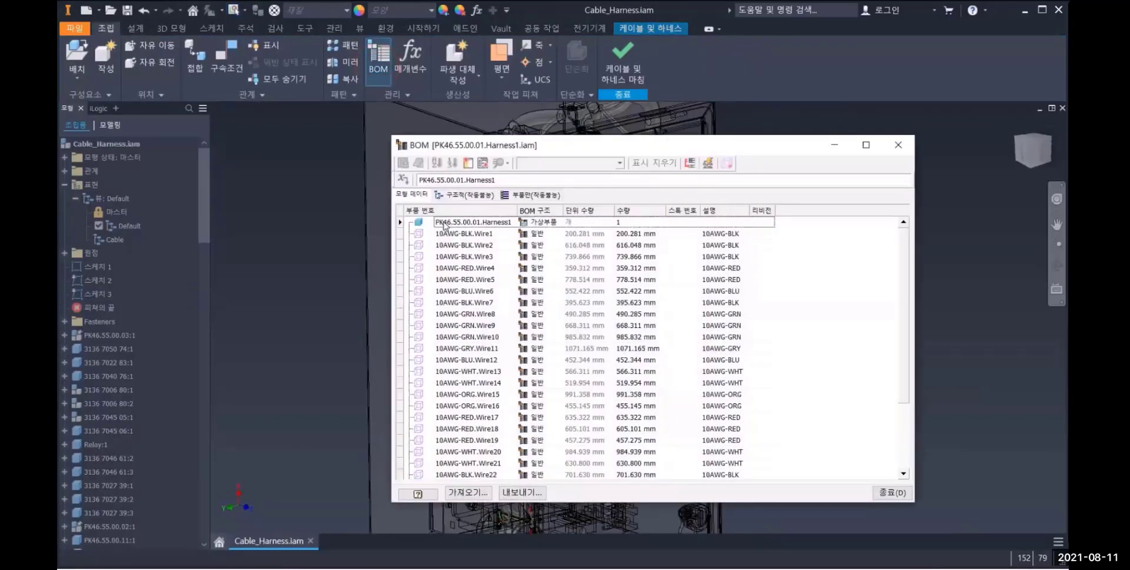
left_click(472, 234)
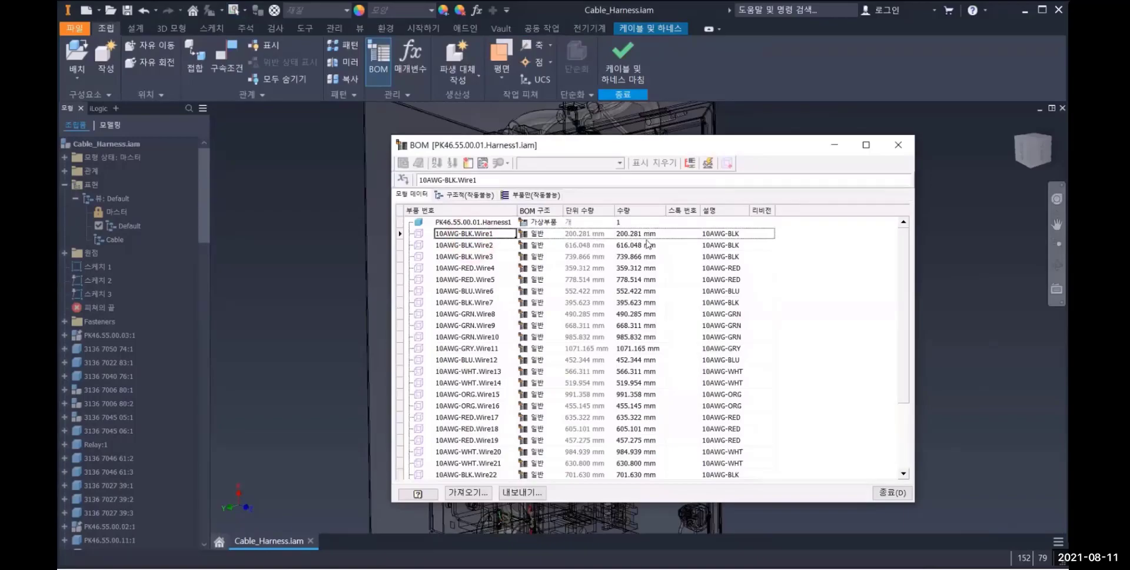
scroll(625, 292, "down", 4)
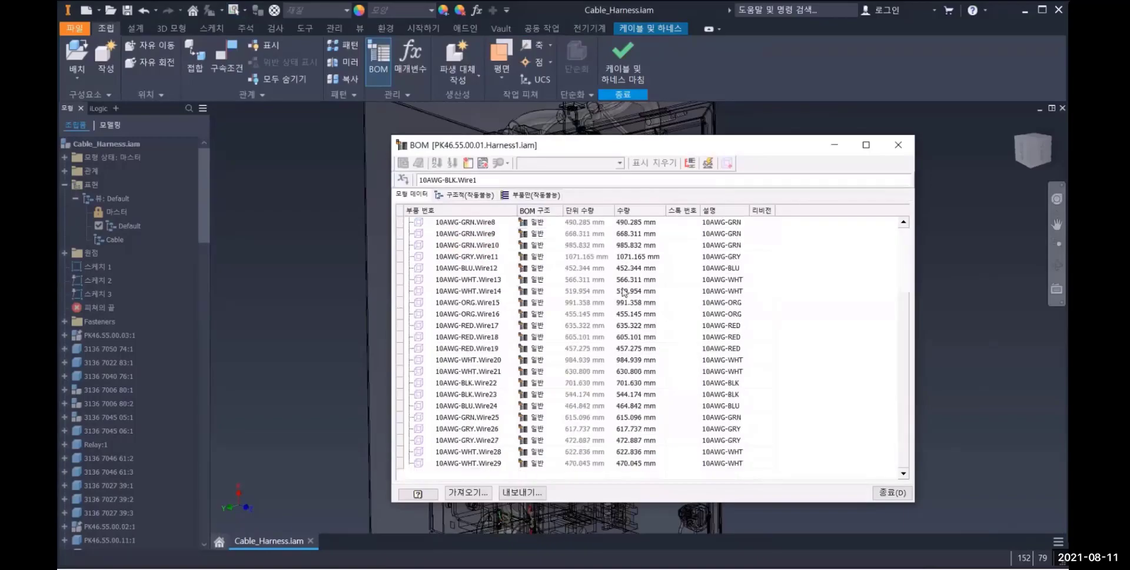
left_click(899, 145)
left_click(858, 261)
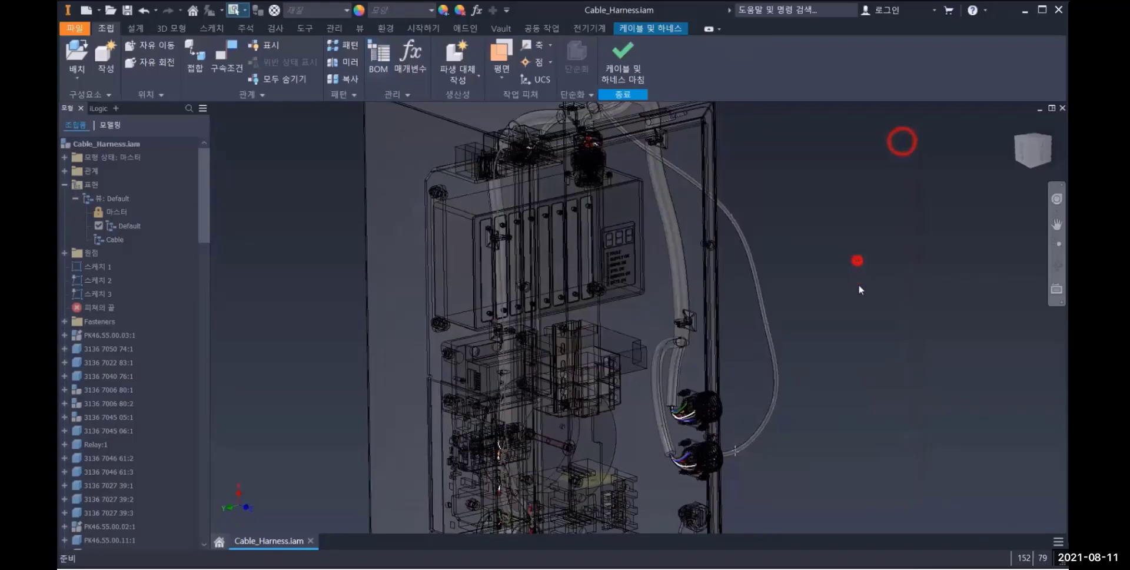
Inspect the harness properties of the segment looping outside the cabinet, cancel without changes, and return to the home view
middle_click_drag(827, 332, 689, 311, "shift")
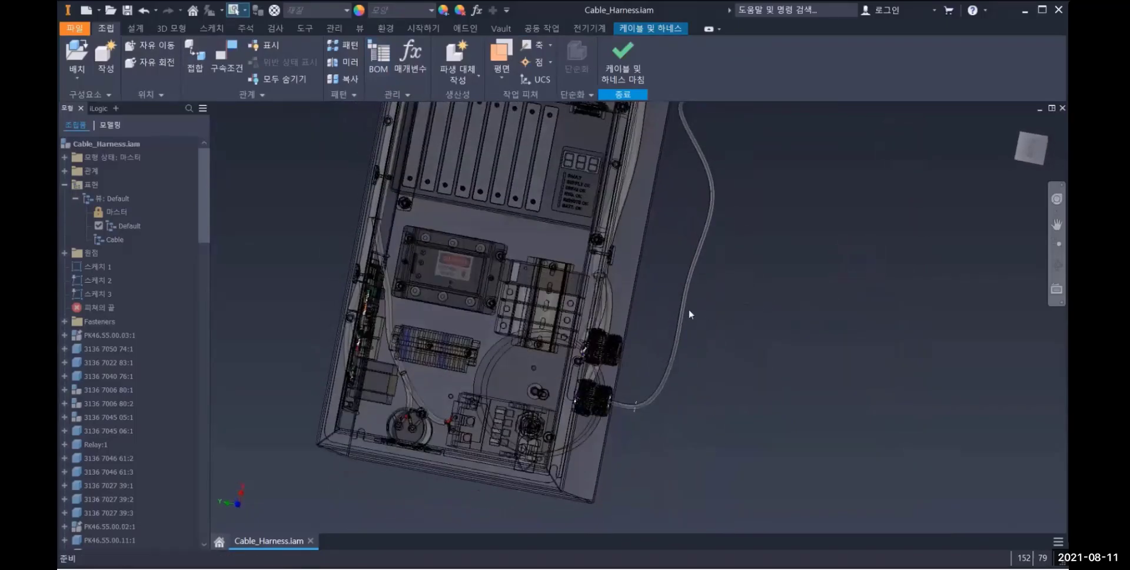
right_click(680, 309)
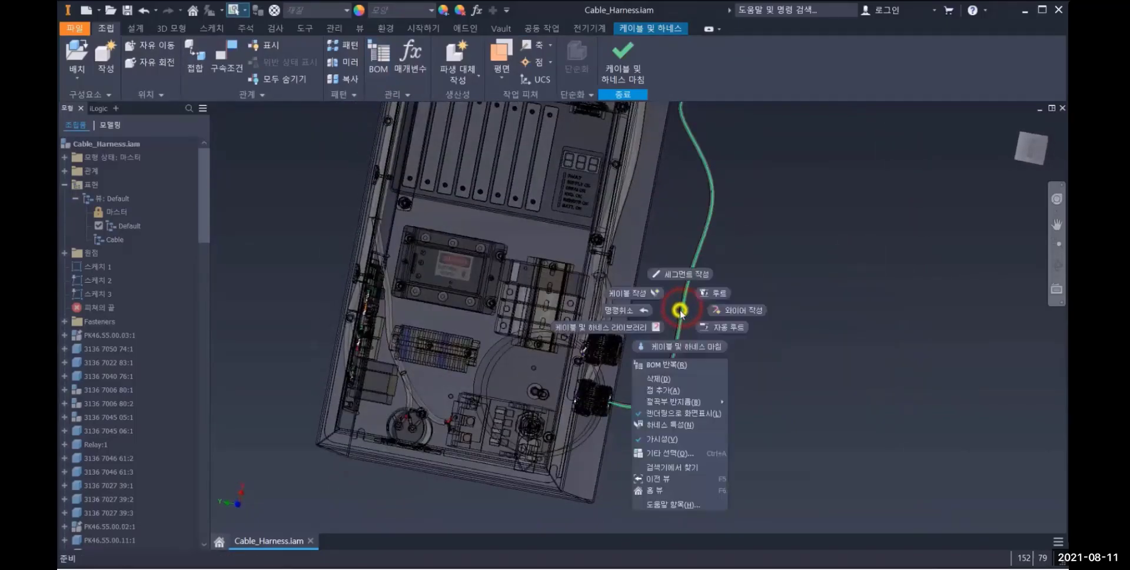
left_click(677, 423)
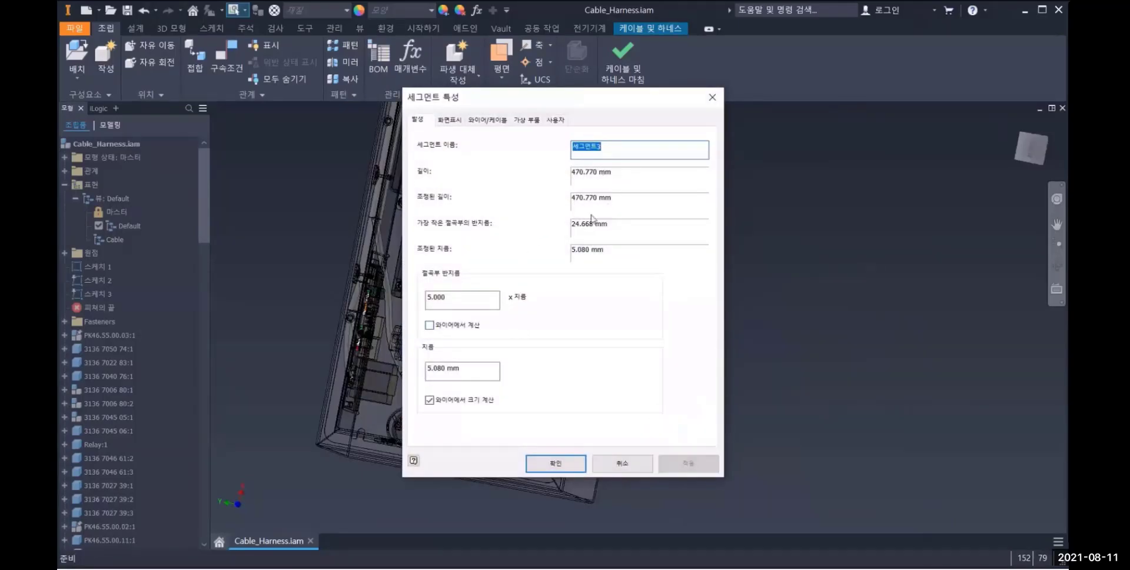
left_click(608, 464)
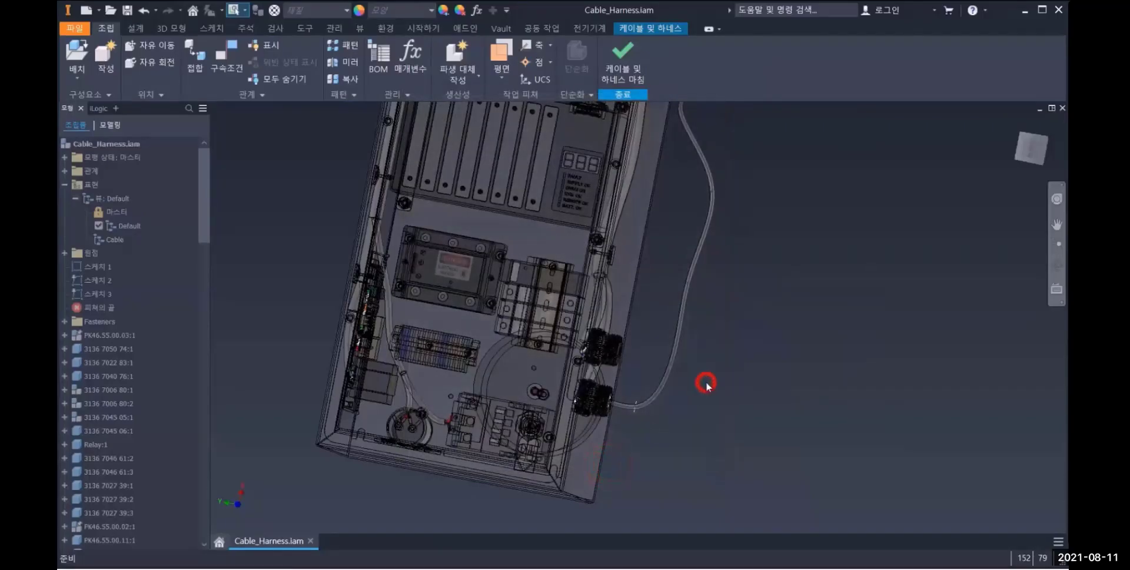
key("F6")
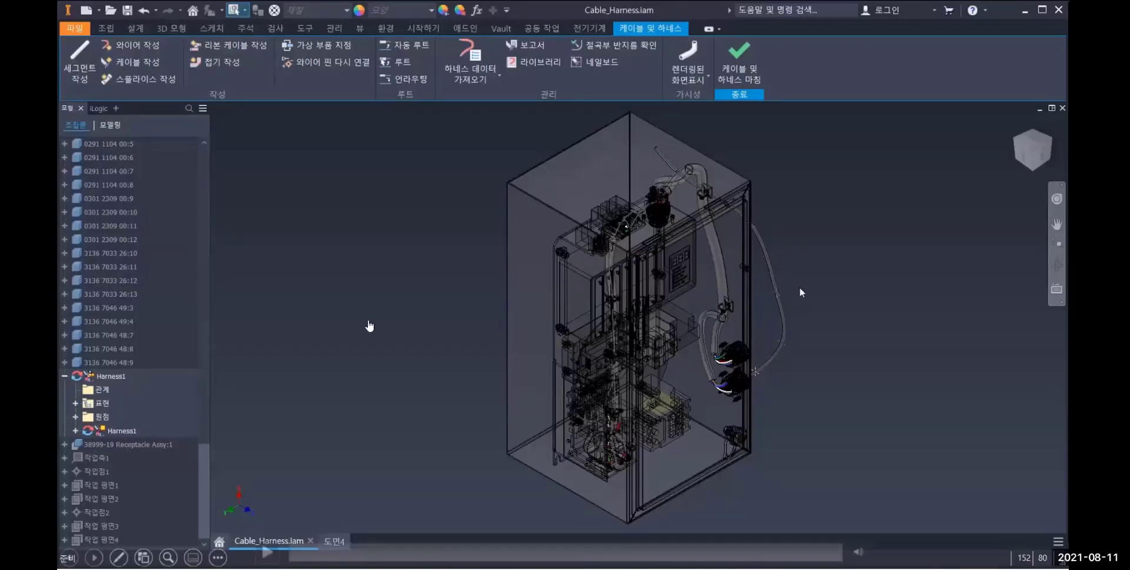
left_click(464, 338)
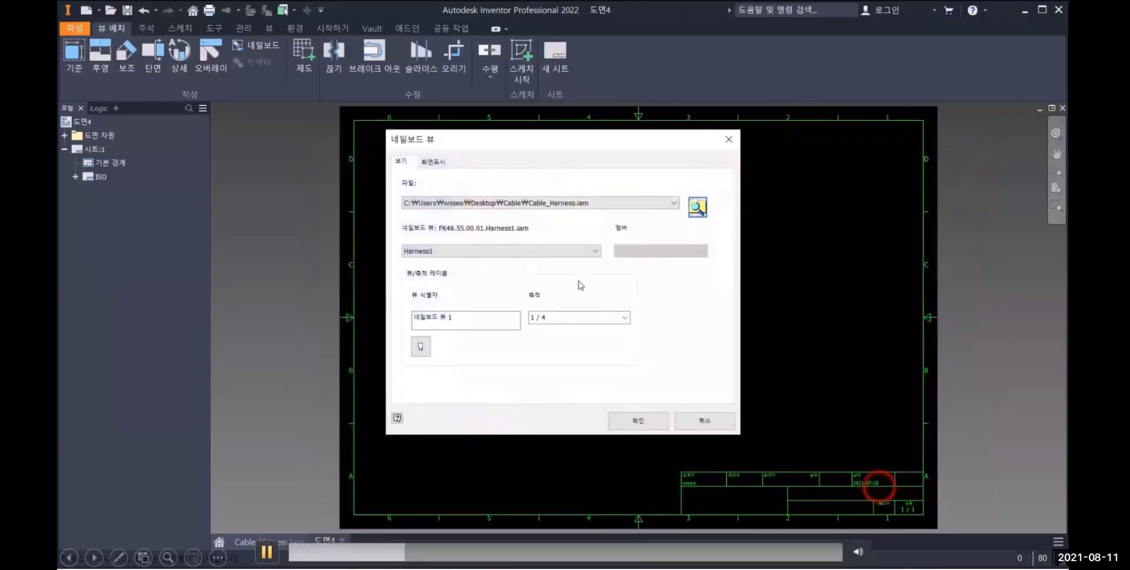
key("space")
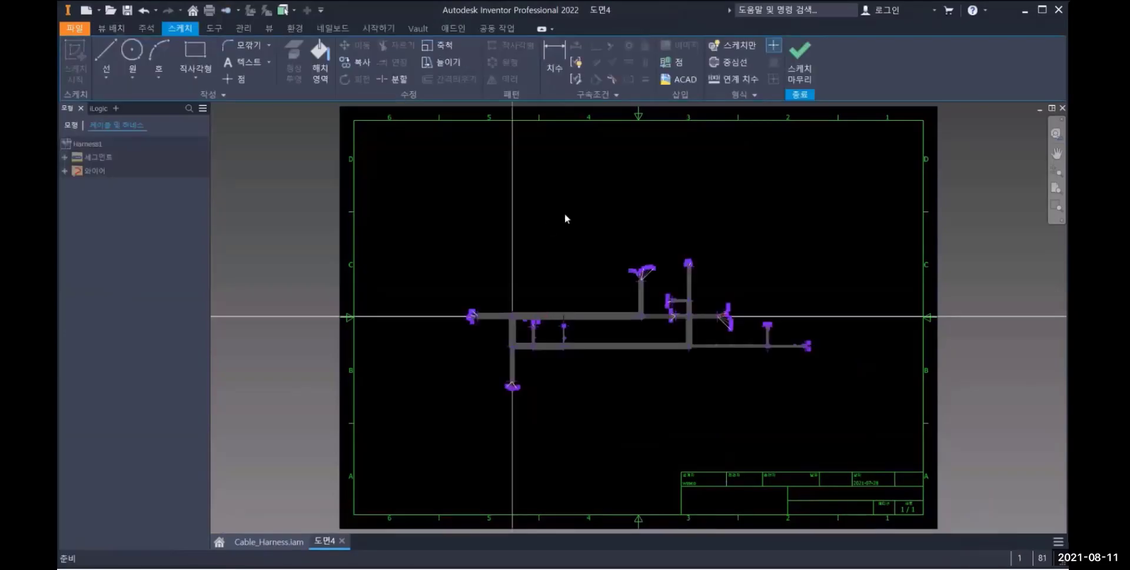
Finish editing the nailboard sketch of Harness1
left_click(803, 59)
scroll(599, 312, "up", 4)
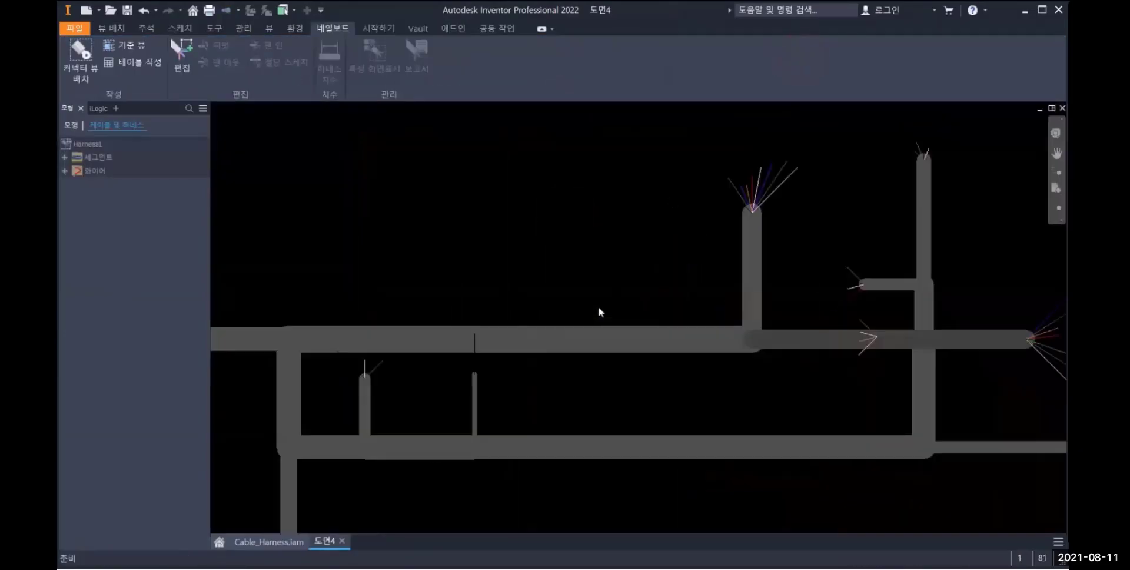
scroll(600, 312, "down", 5)
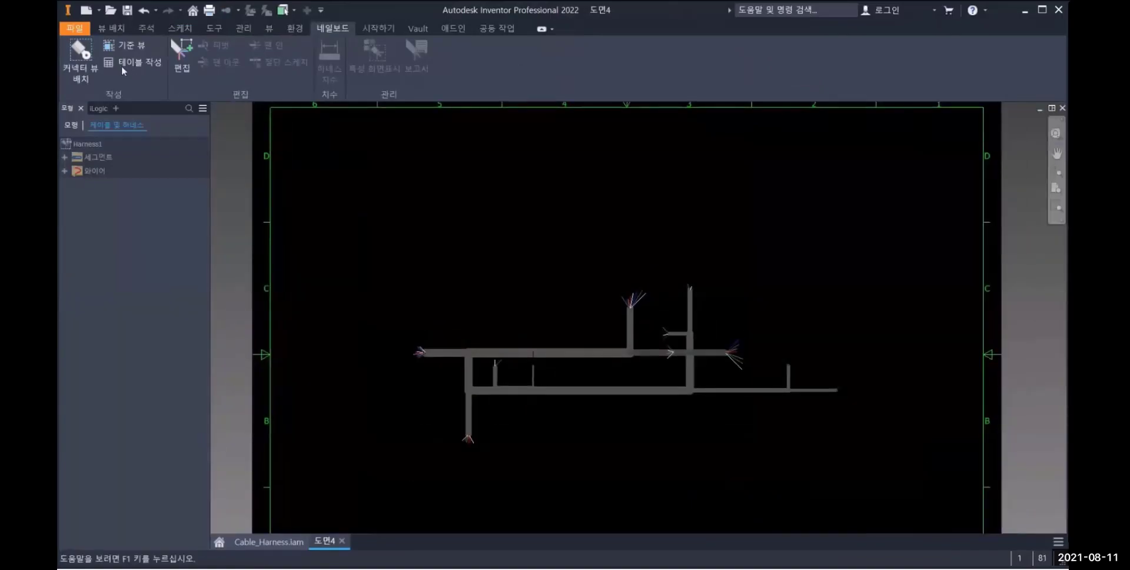
Place connector views on the nailboard at 1:3 scale for all connectors except Capacitor:1 and PowerSupply:1
left_click(81, 56)
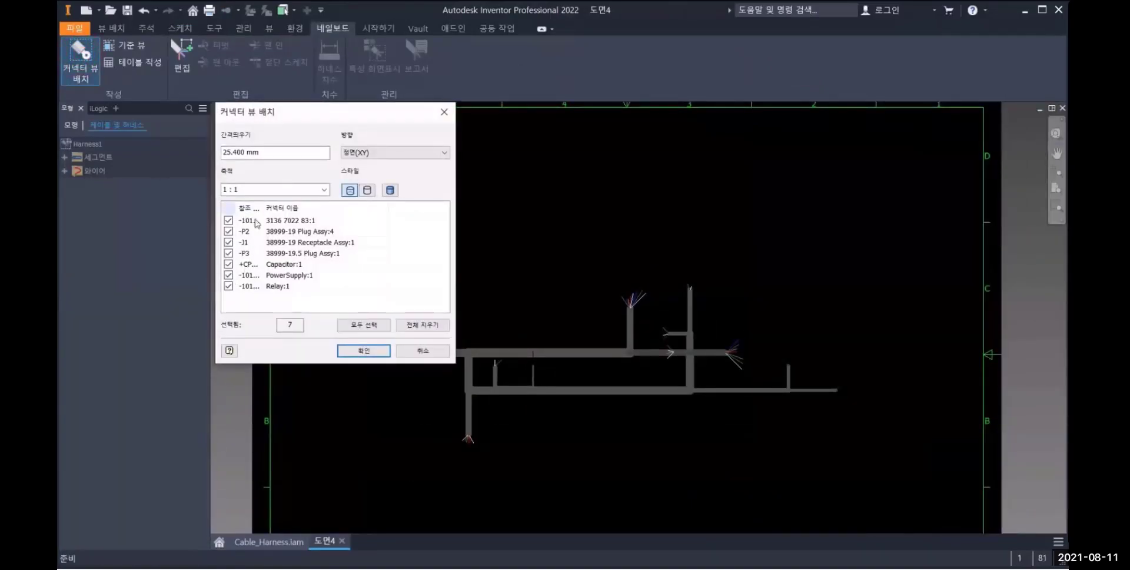
left_click(253, 189)
key("BackSpace")
type("3")
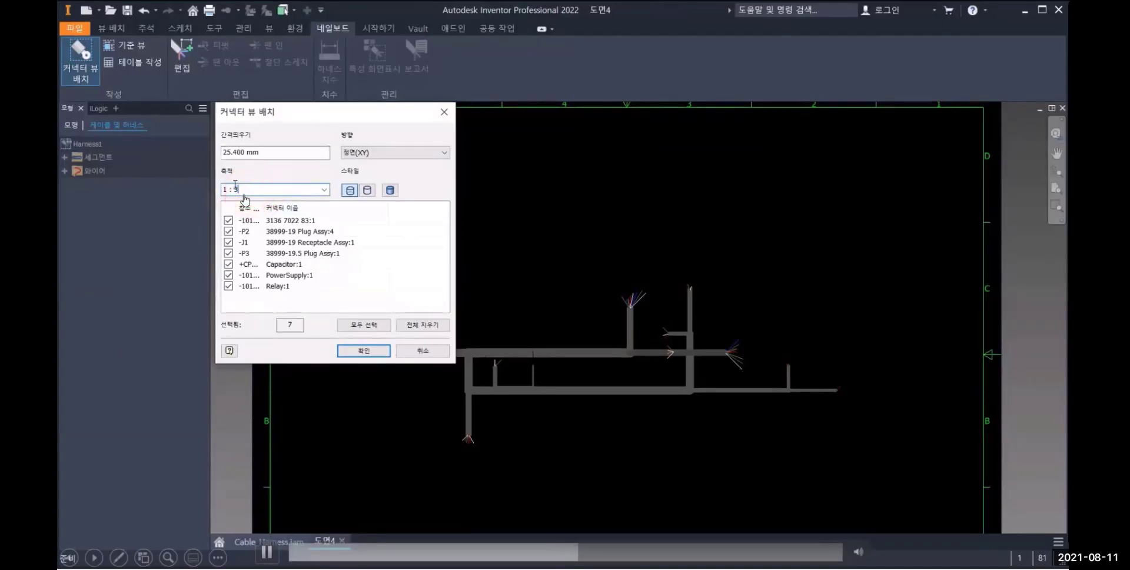
left_click(229, 263)
left_click_drag(261, 207, 278, 207)
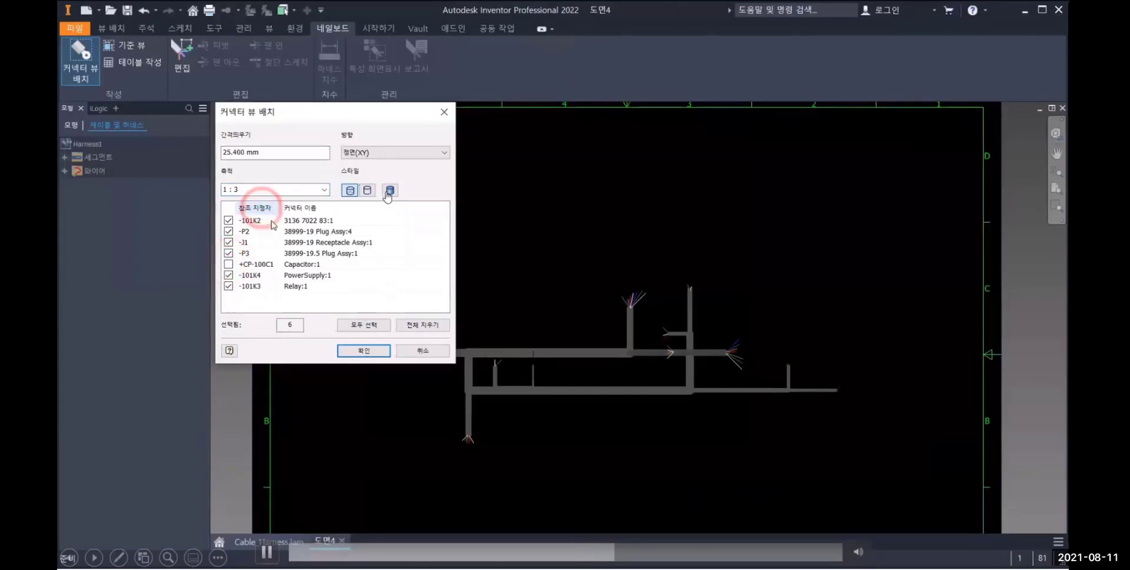
left_click(229, 275)
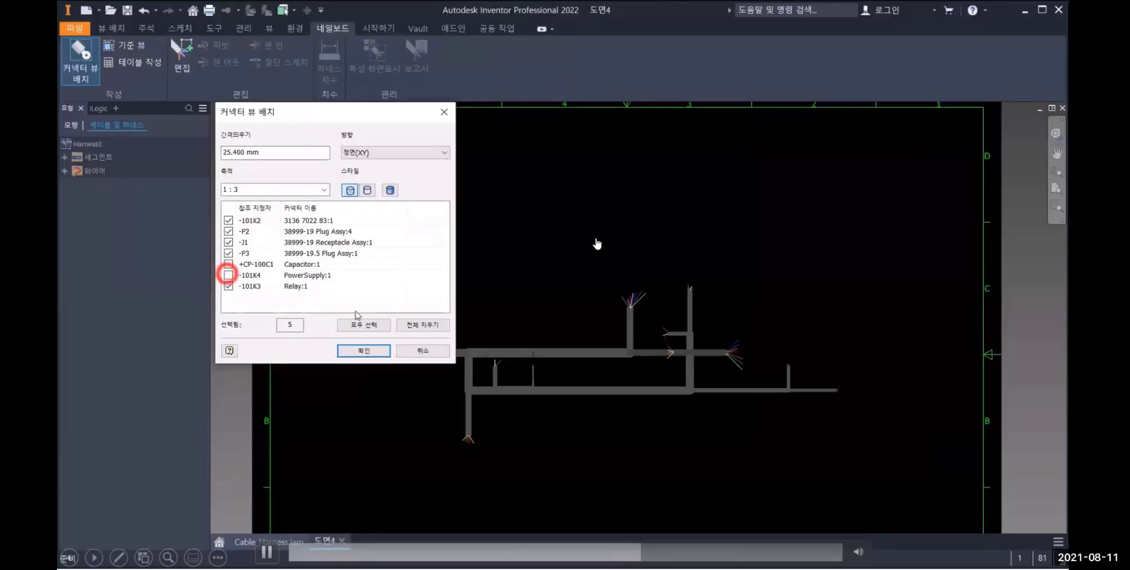
left_click(358, 351)
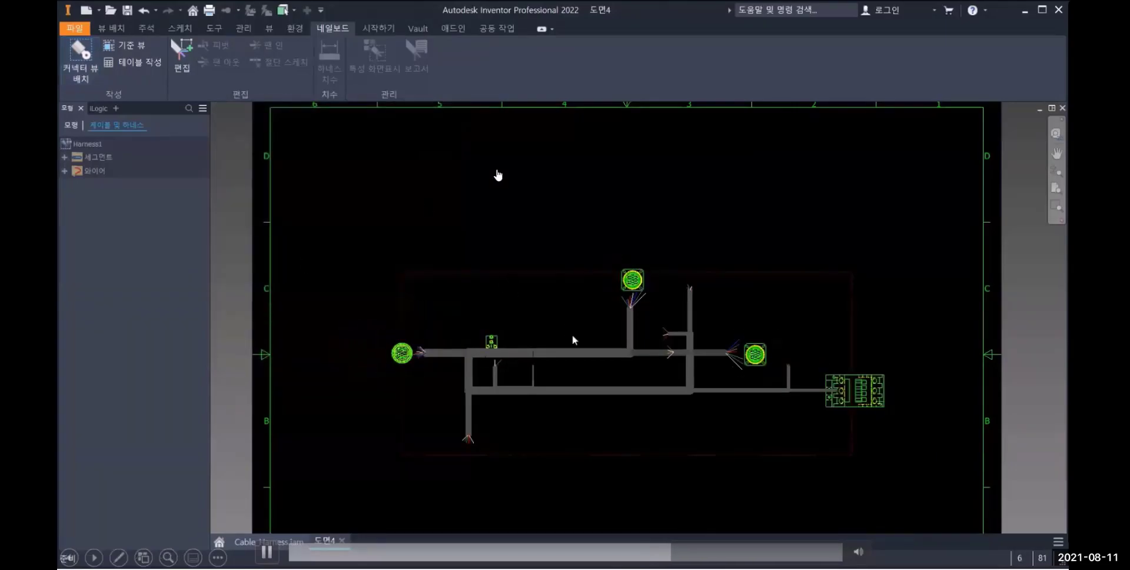
Add a horizontal dimension above the harness, spanning the upper run from its left end to its right end
scroll(637, 402, "down", 3)
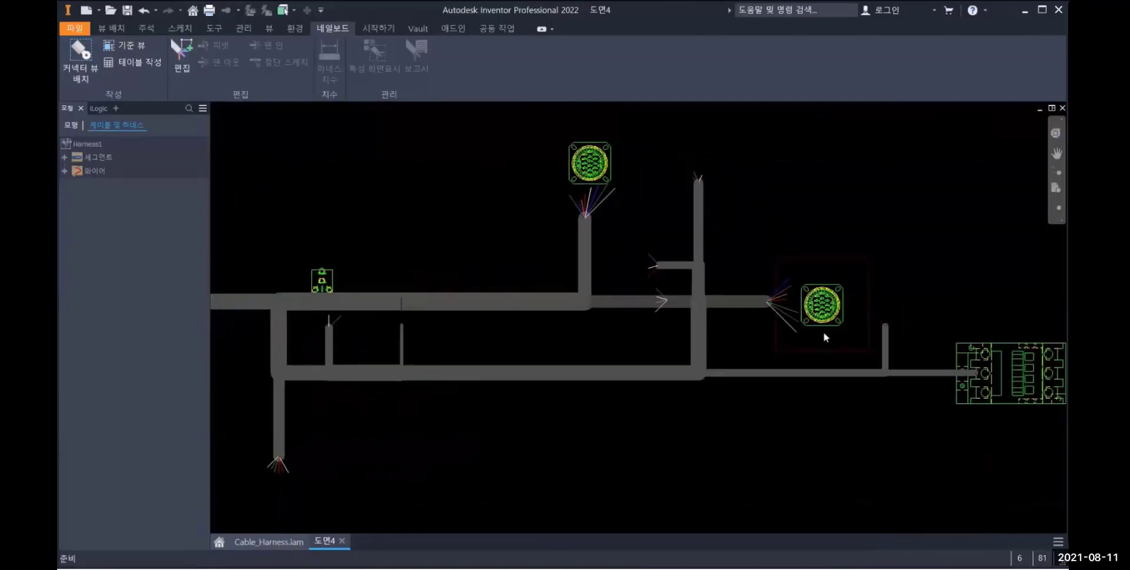
middle_click_drag(848, 343, 785, 308)
scroll(783, 303, "down", 3)
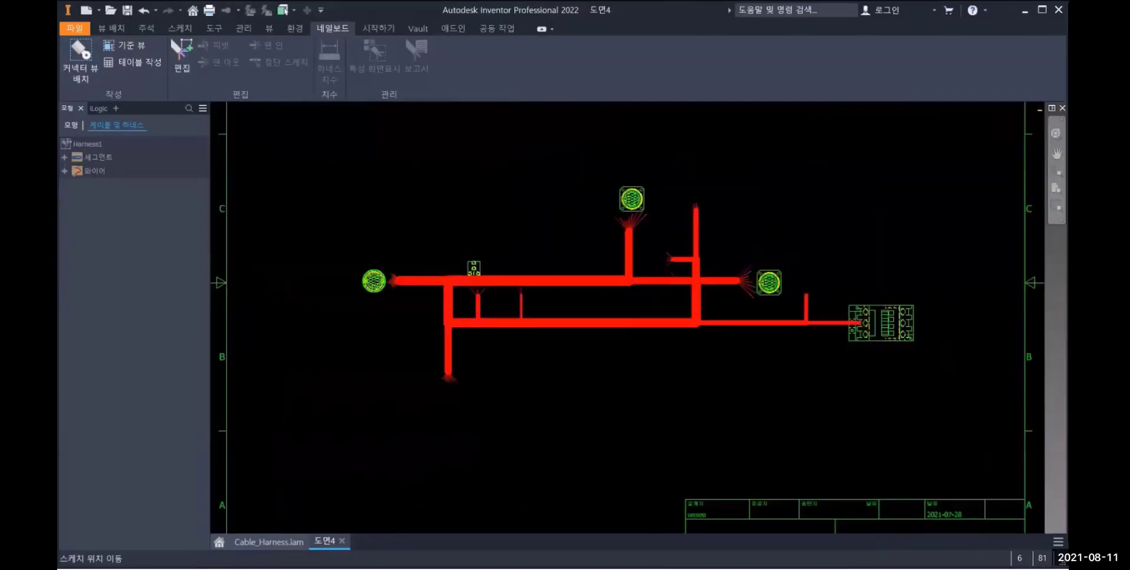
left_click(141, 29)
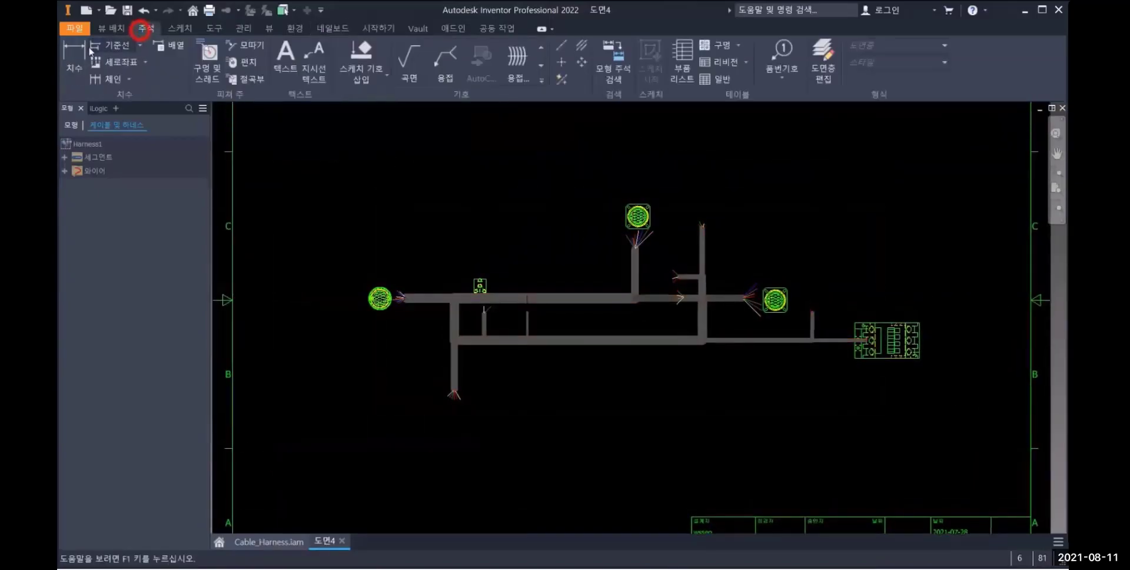
left_click(74, 63)
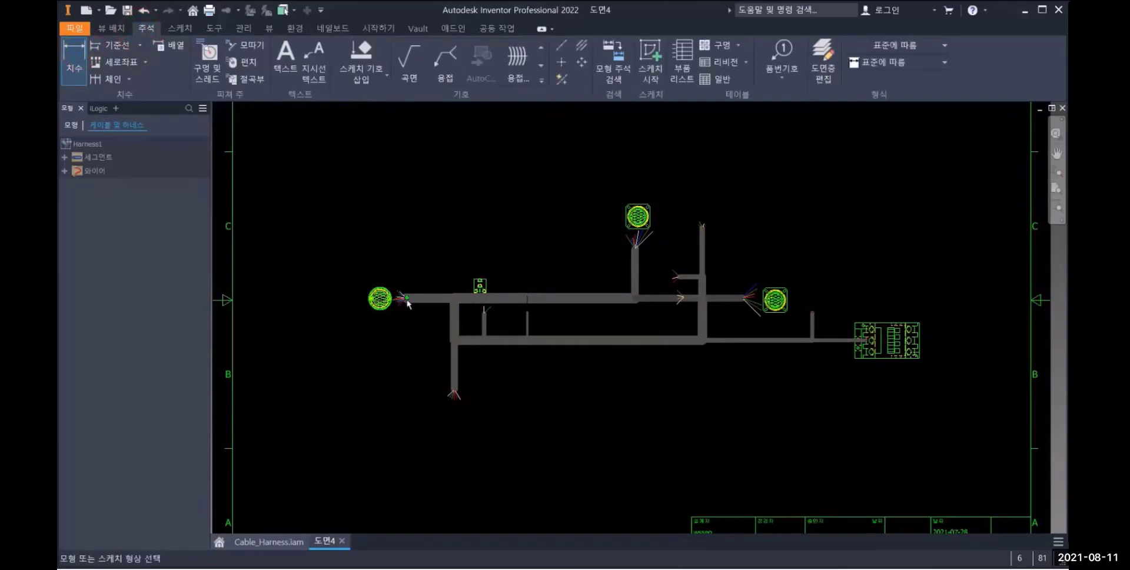
scroll(403, 299, "up", 3)
left_click(406, 298)
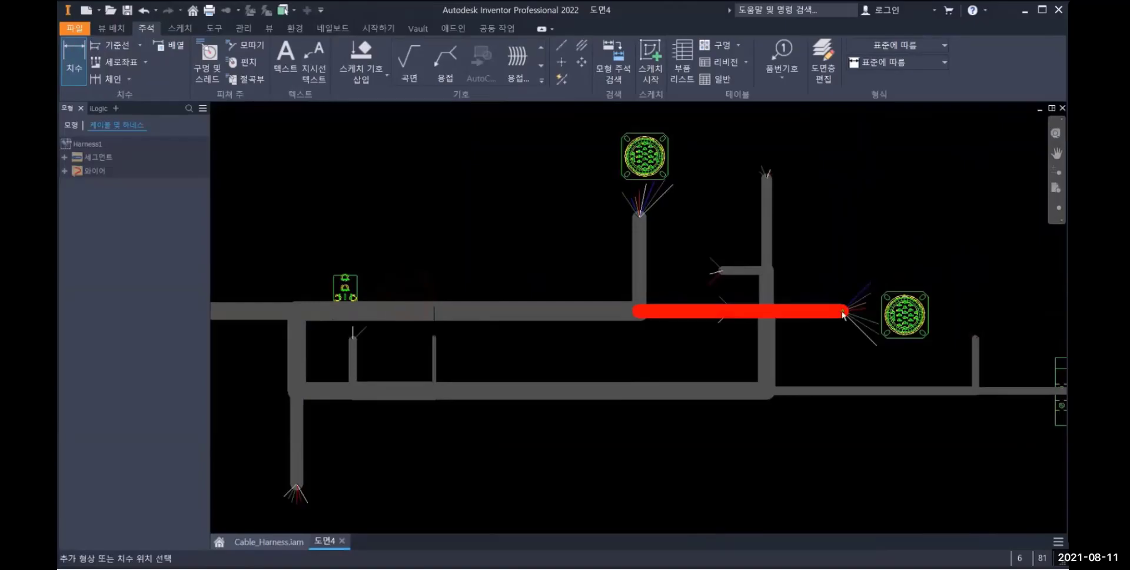
left_click(843, 312)
scroll(842, 354, "down", 3)
left_click(711, 205)
Add a horizontal dimension below the harness, spanning the lower run from its left end to the rectangular connector view
middle_click_drag(664, 378, 684, 333)
left_click(544, 334)
middle_click_drag(1037, 368, 937, 368)
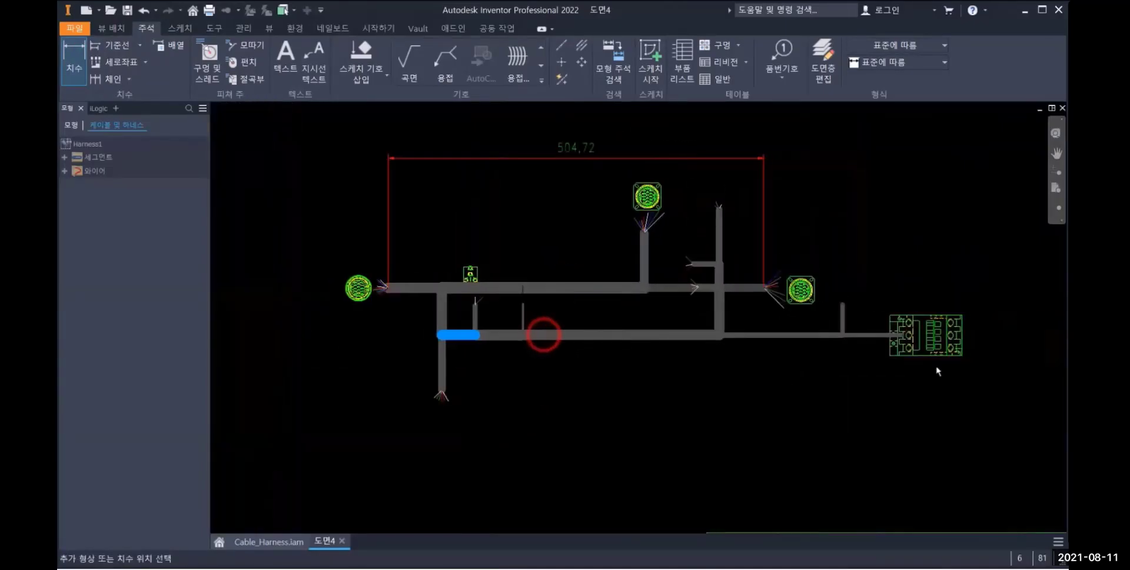
scroll(942, 362, "up", 5)
left_click(798, 262)
scroll(802, 265, "down", 5)
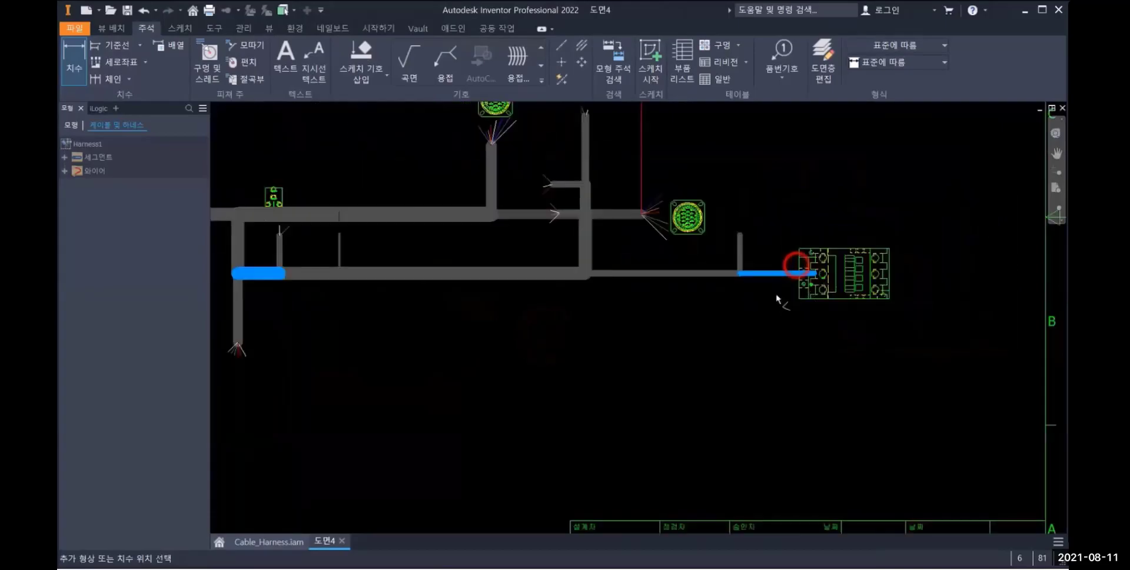
left_click(590, 406)
scroll(628, 358, "down", 6)
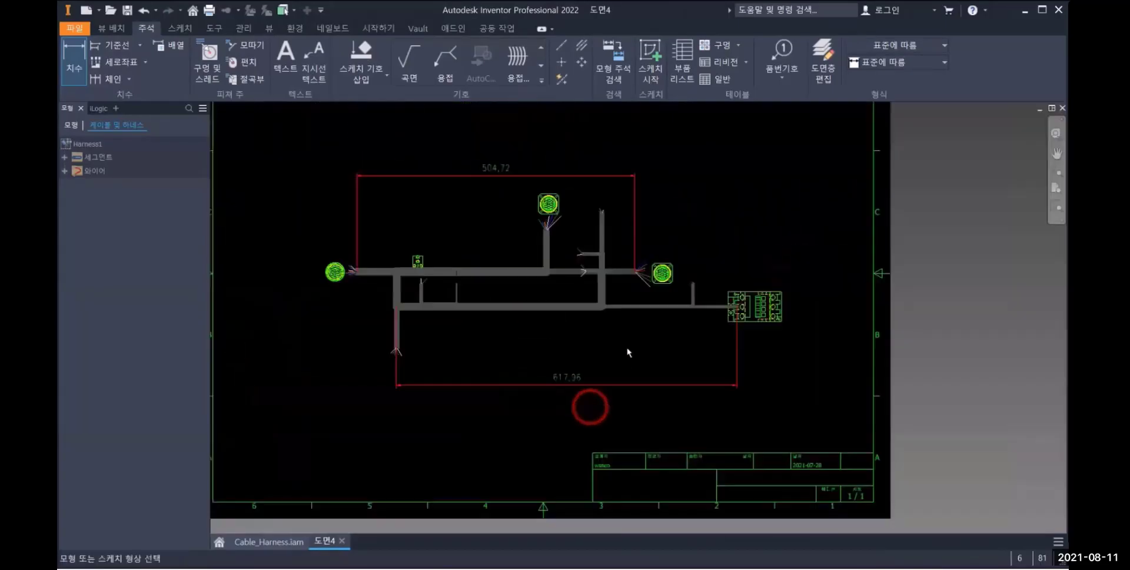
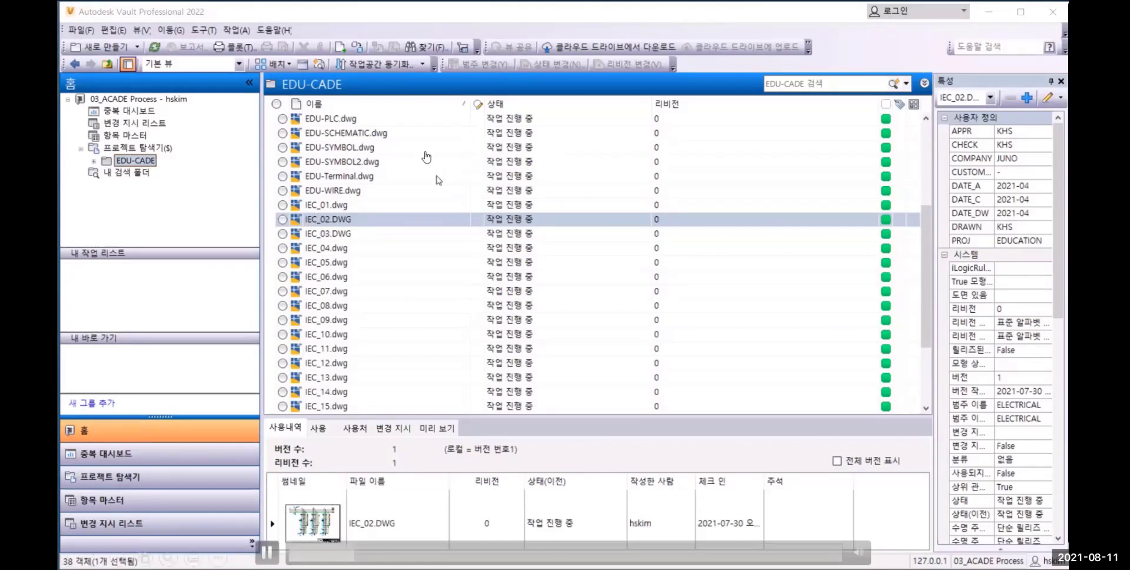
Add EDU-CADE.wdp to a new change order titled "설계완료" and save it
scroll(438, 190, "up", 3)
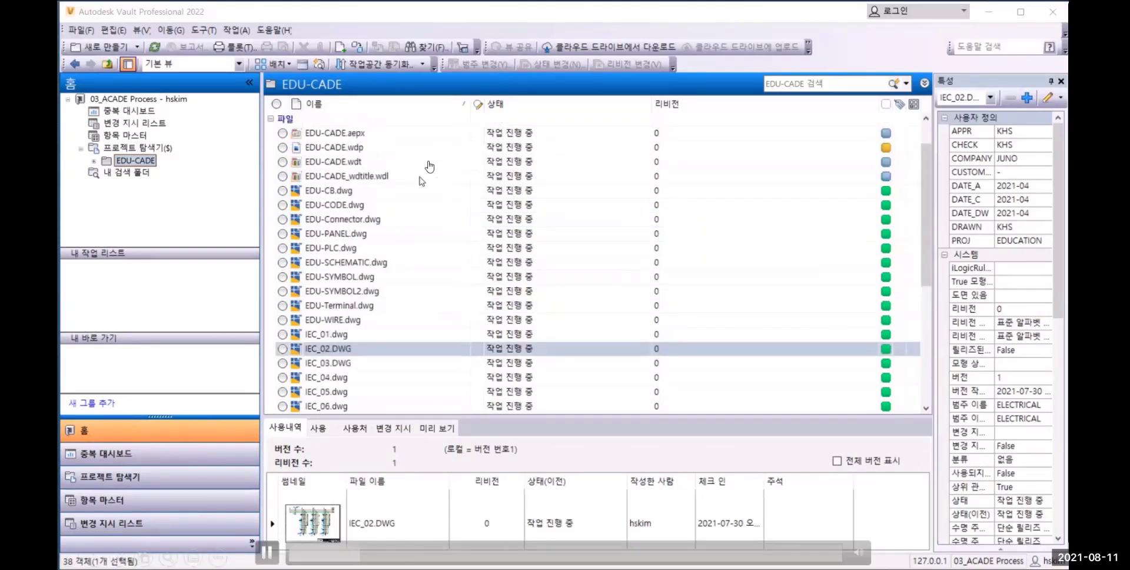
left_click(365, 148)
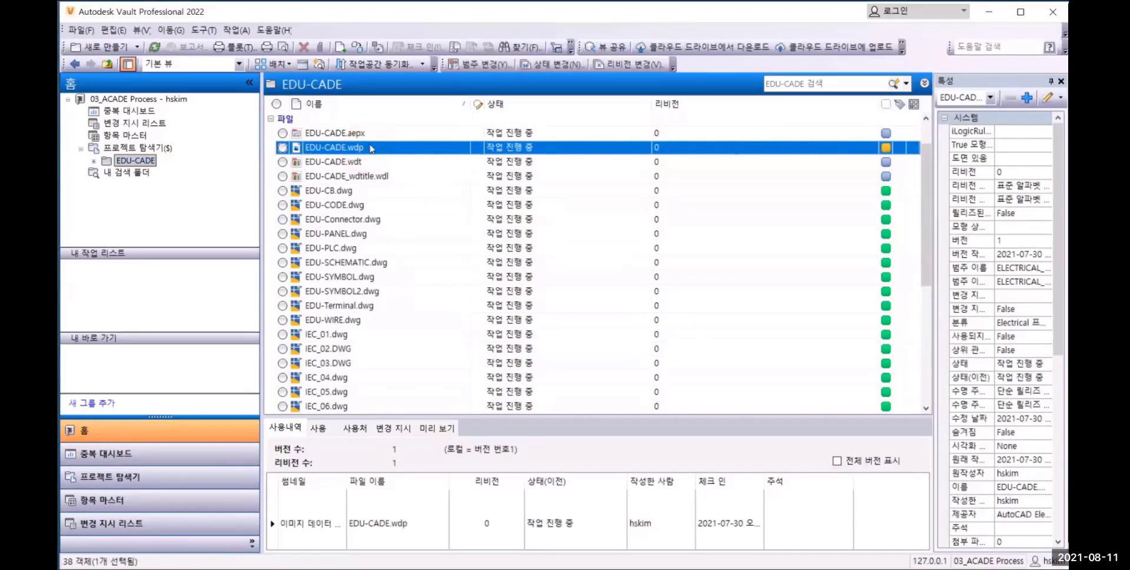
right_click(371, 148)
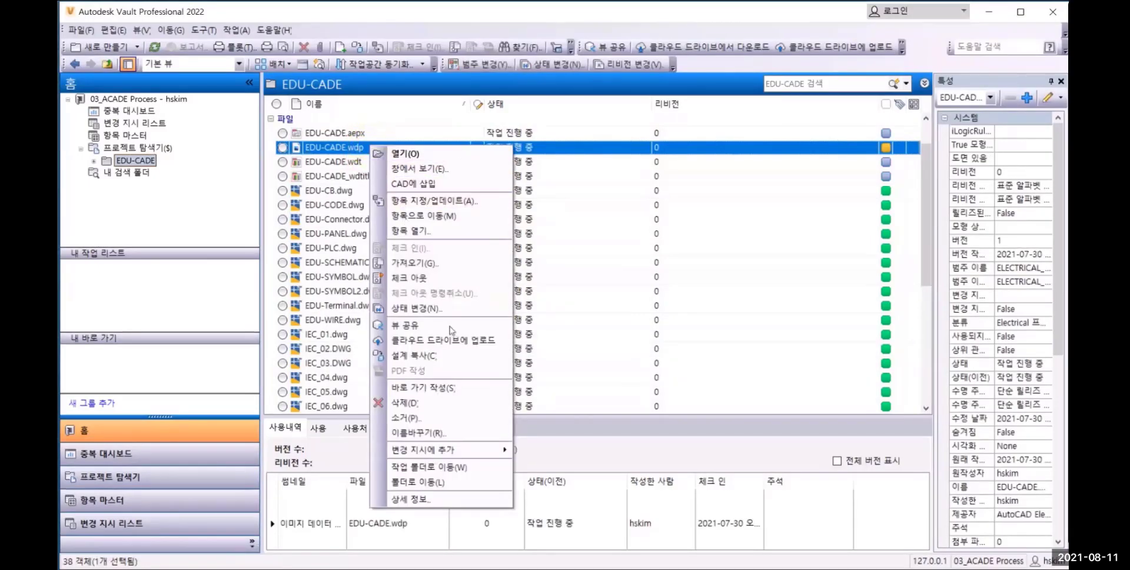
mouse_move(433, 450)
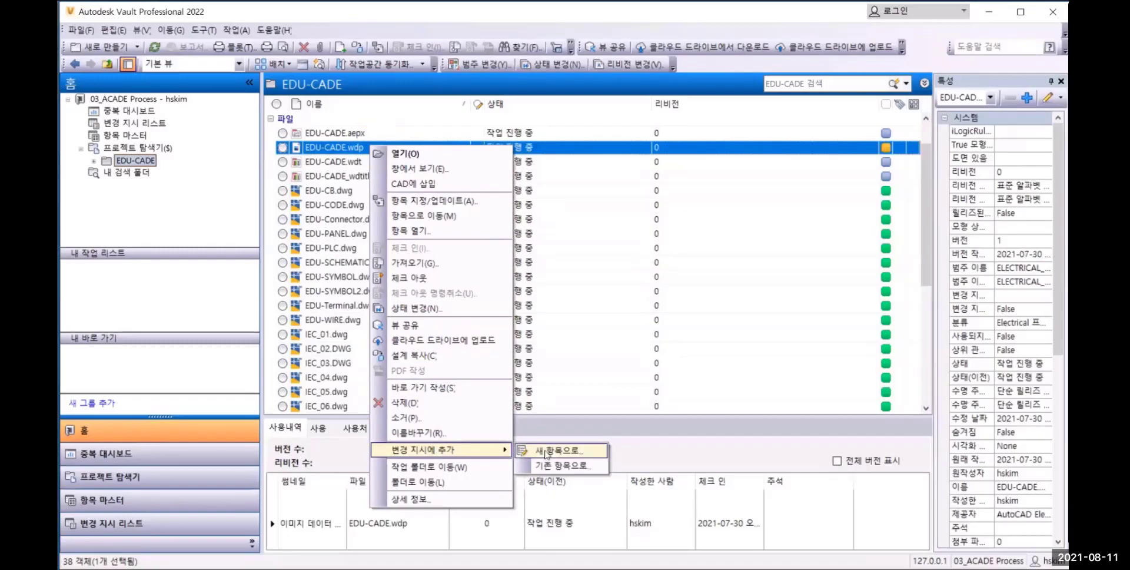
left_click(545, 451)
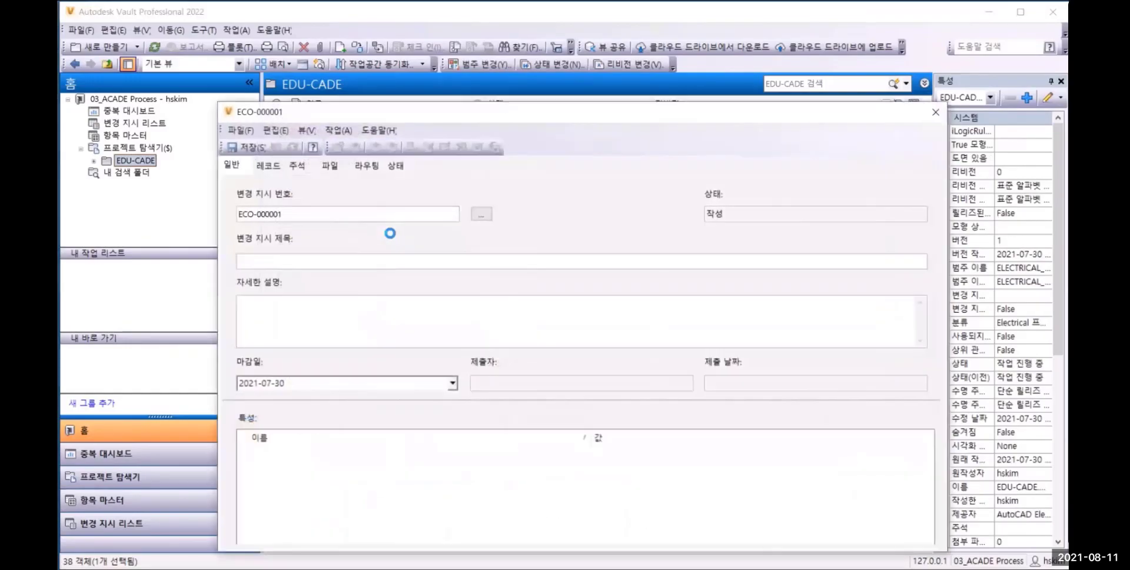
left_click(331, 260)
type("설계완료")
left_click(249, 148)
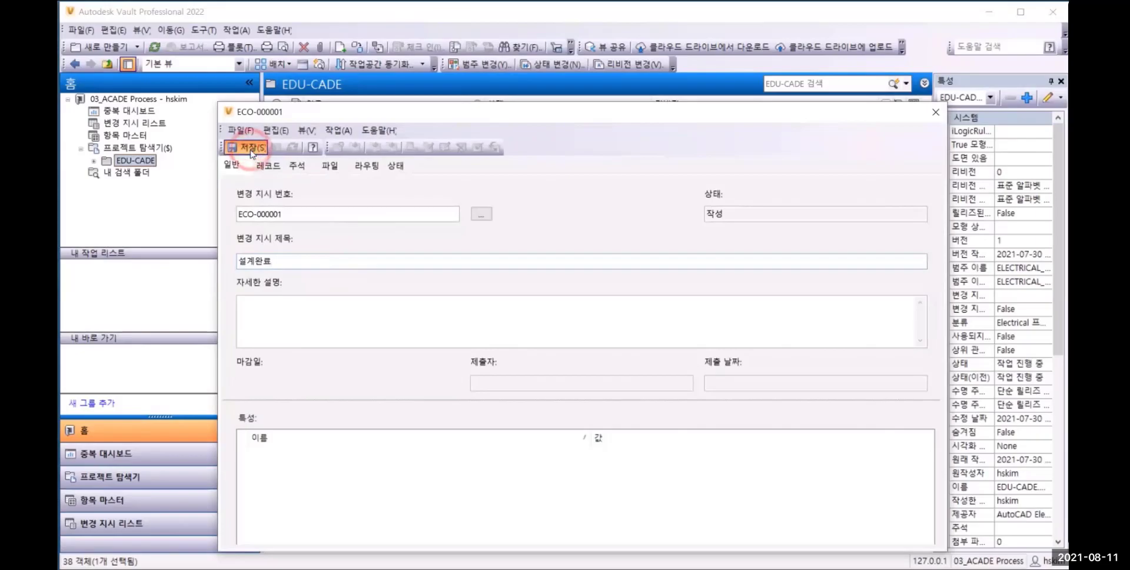
Submit the new change order from the 작성 state to 열기 with the comment subject "설계 완료"
left_click(388, 166)
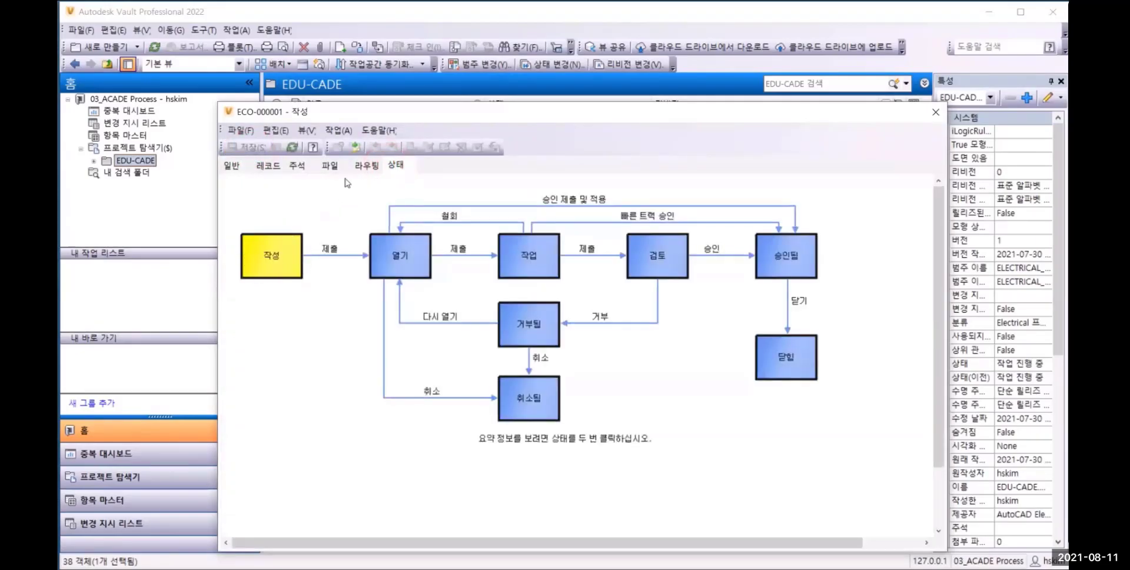
left_click(355, 148)
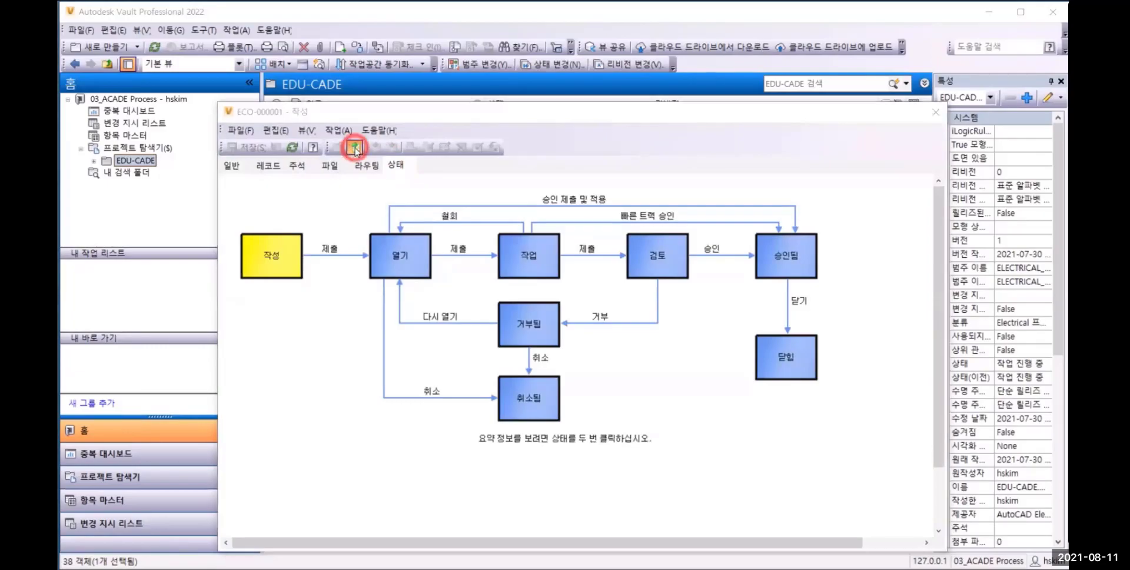
triple_click(329, 163)
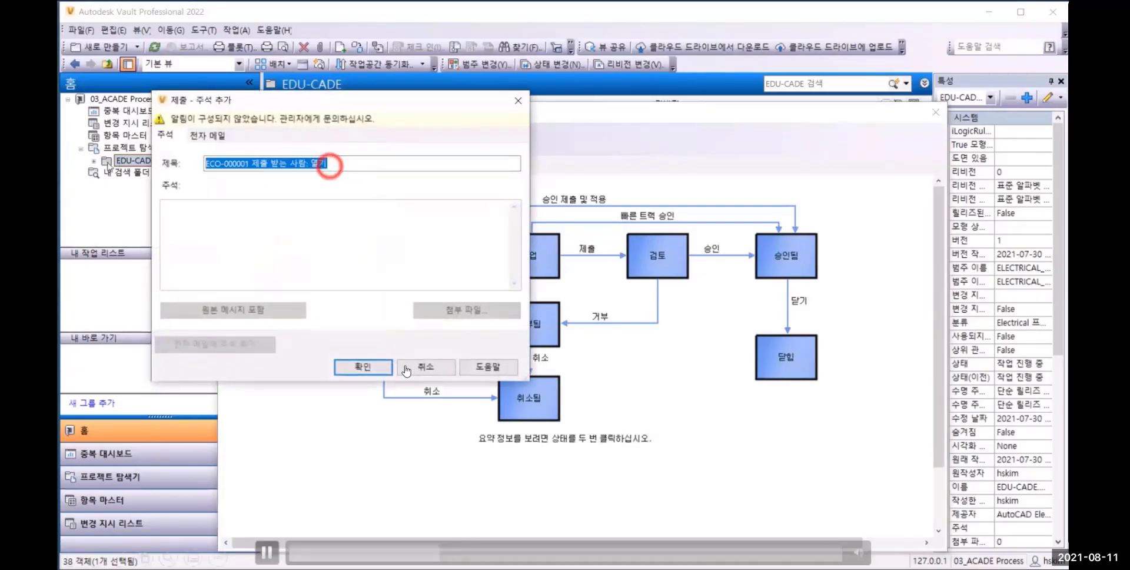
type("설계 완료")
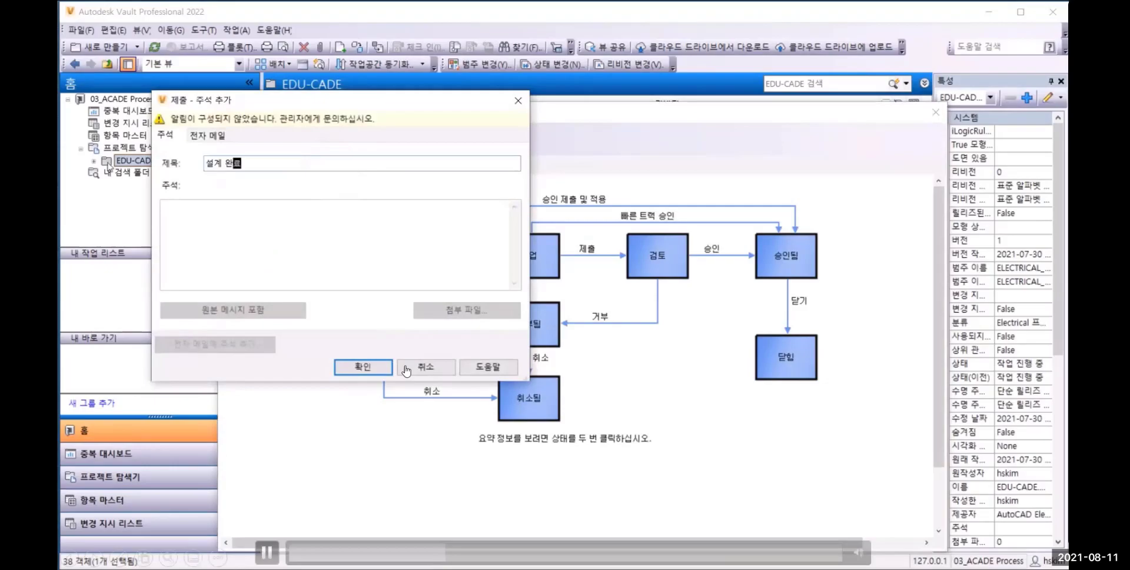
left_click(355, 366)
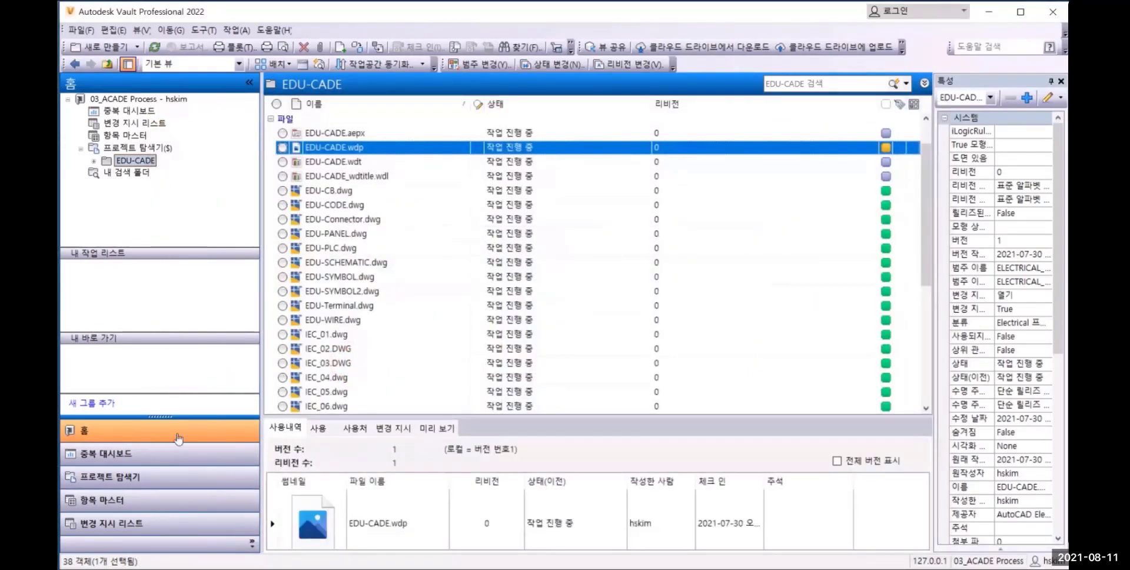
Refresh the change order list and open ECO-000001
left_click(112, 524)
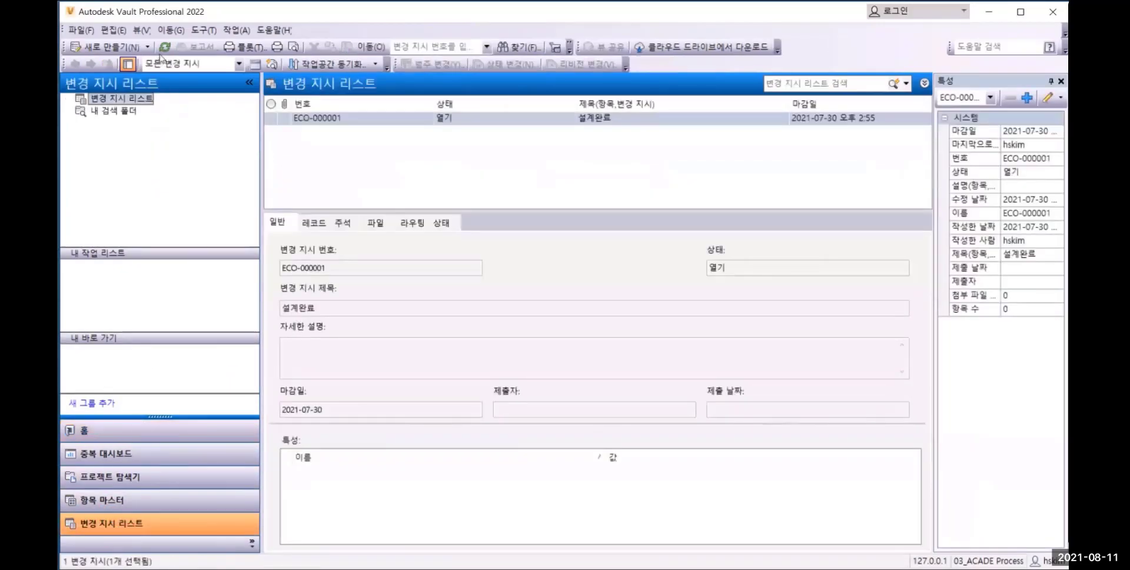
left_click(165, 46)
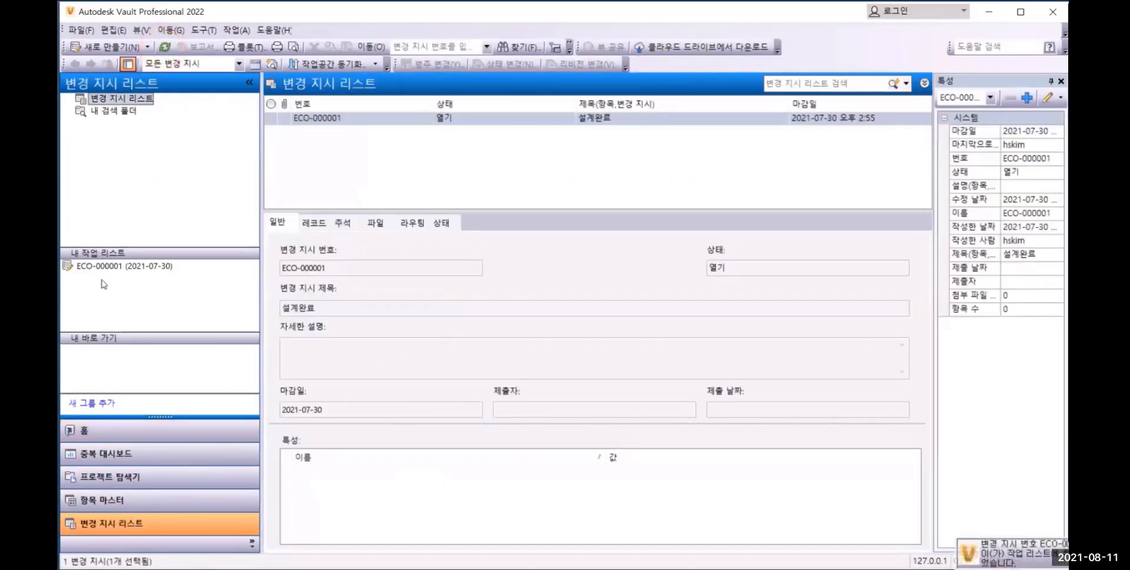
left_click(98, 268)
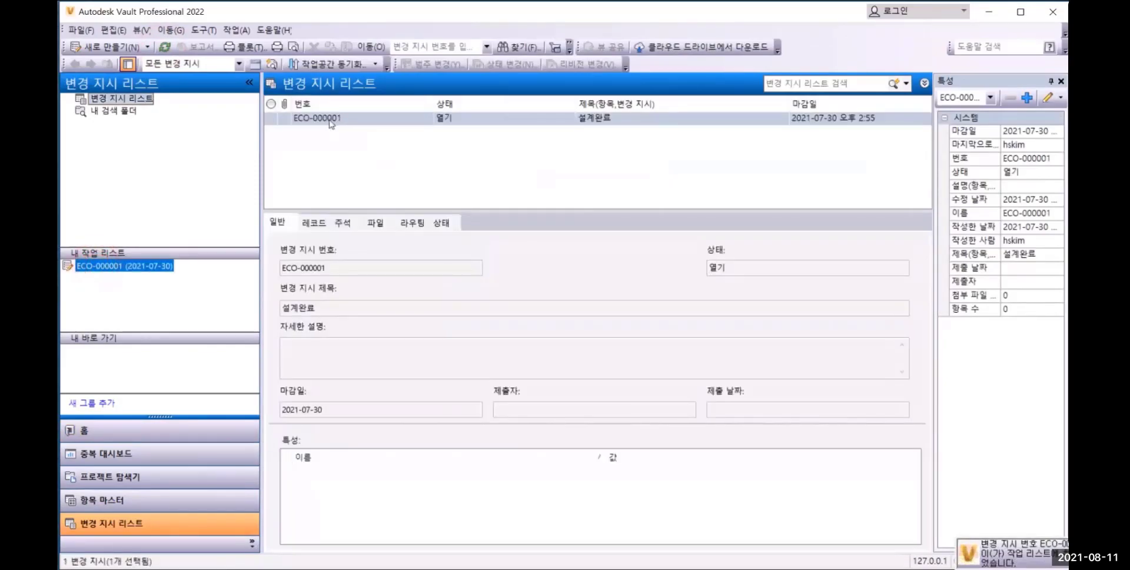
double_click(325, 118)
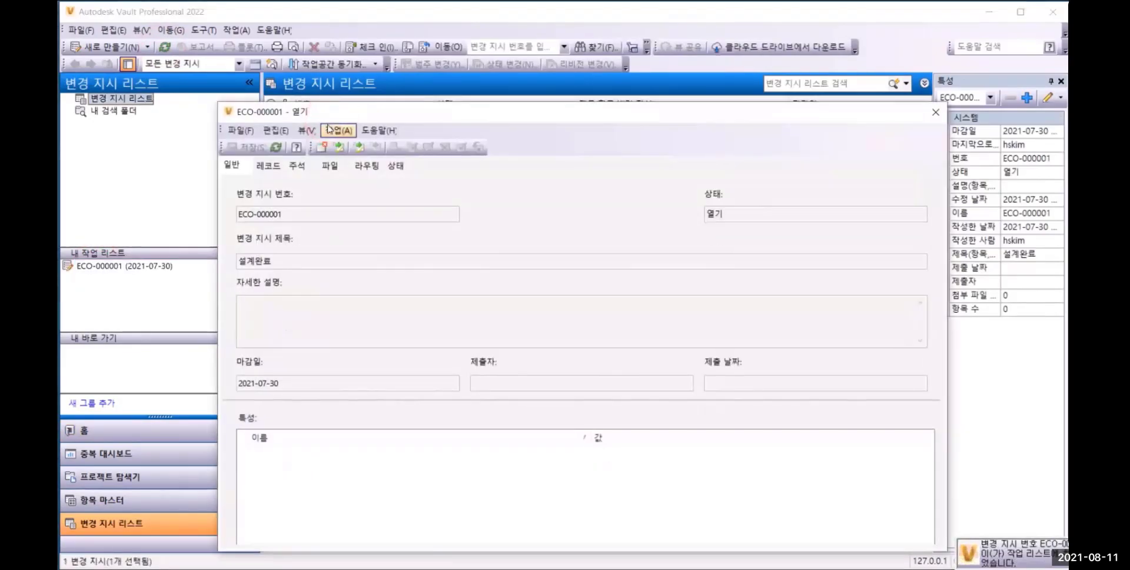
Submit ECO-000001 from the 열기 state to 작업 with the comment subject "수명 주기 변경 요청"
left_click(395, 165)
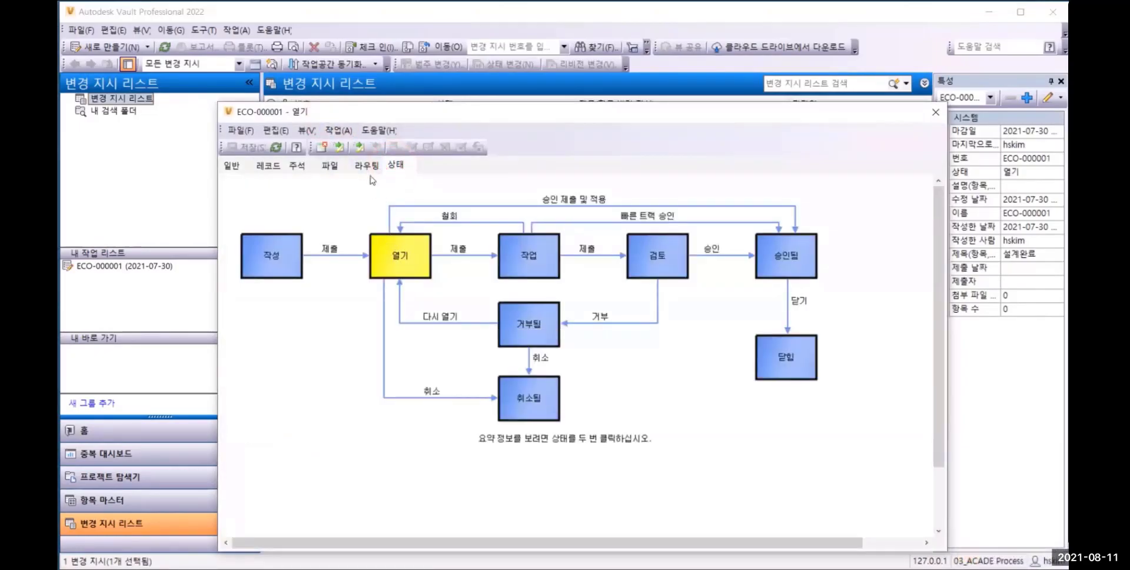
left_click(338, 148)
left_click_drag(335, 165, 207, 158)
type("ㅅ")
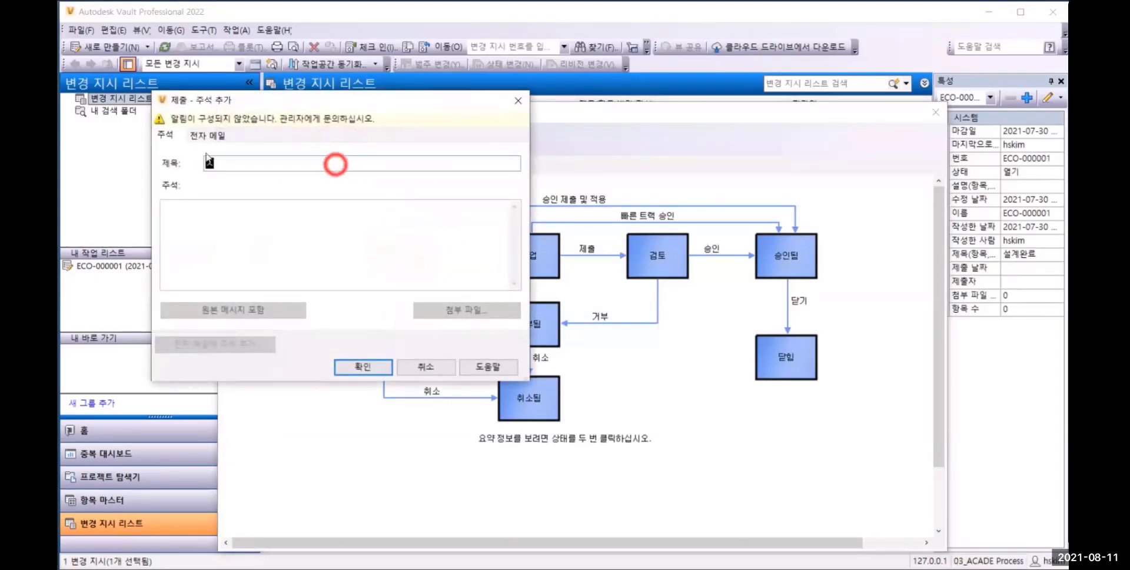
type("수명 주기 변ㄱ")
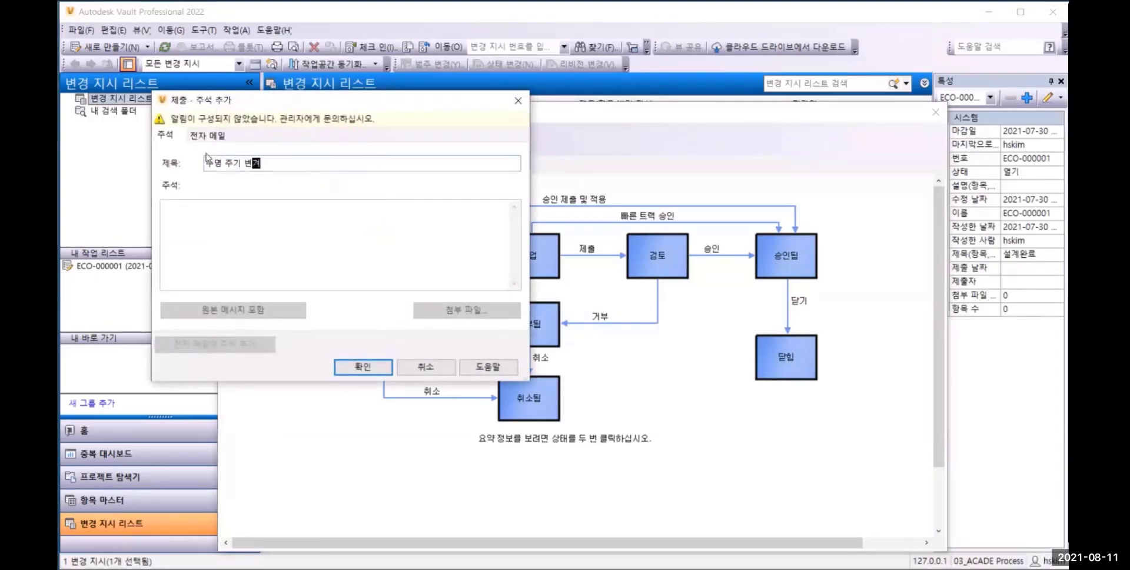
type("경 요청")
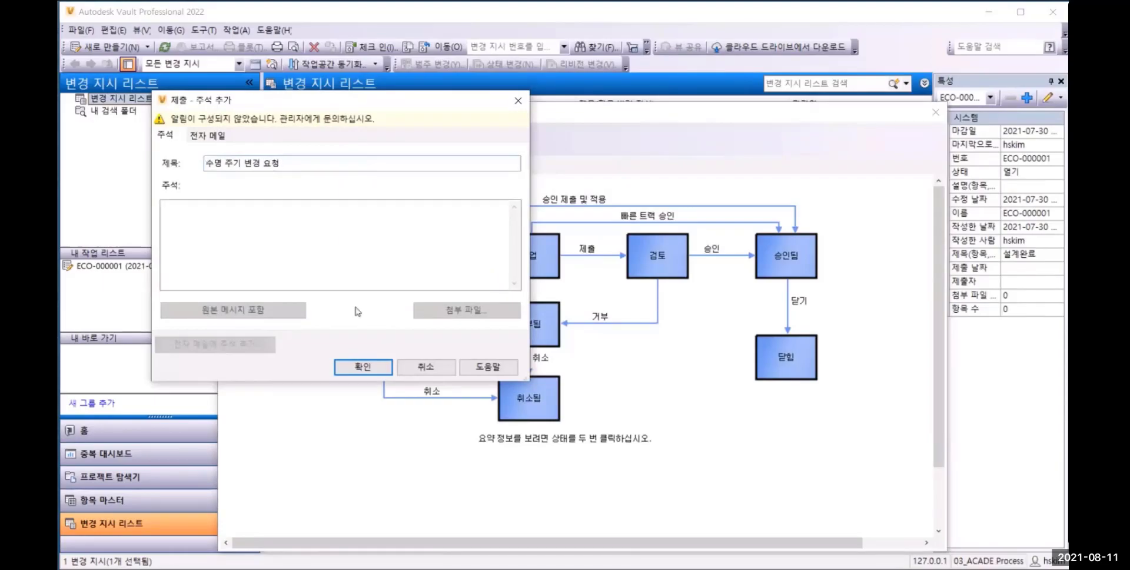
left_click(352, 365)
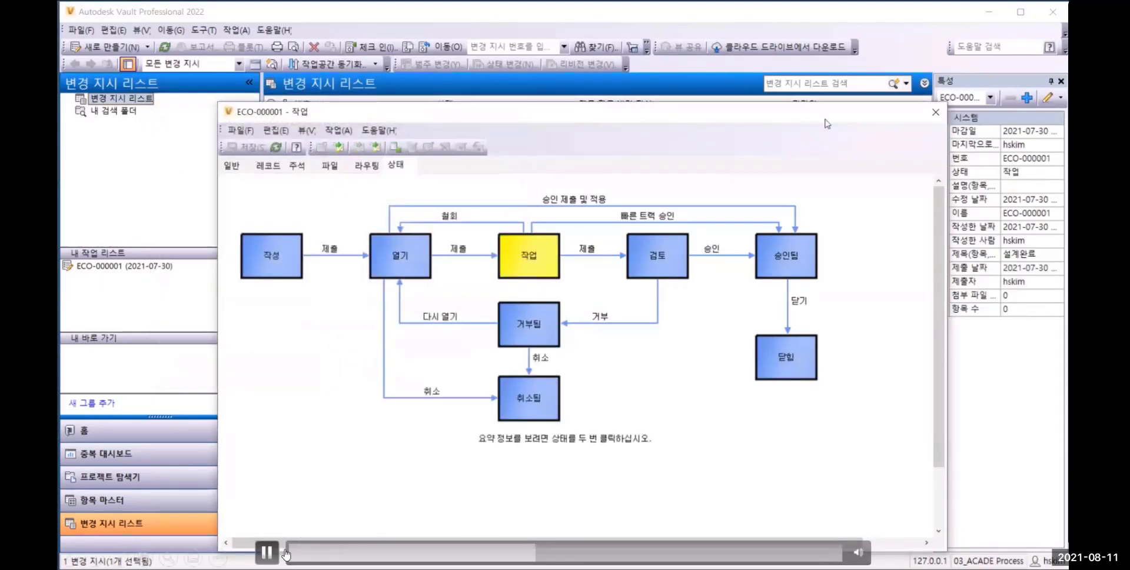
Close the ECO-000001 window and switch to the other Vault Professional window, signed in with a different account
left_click(936, 112)
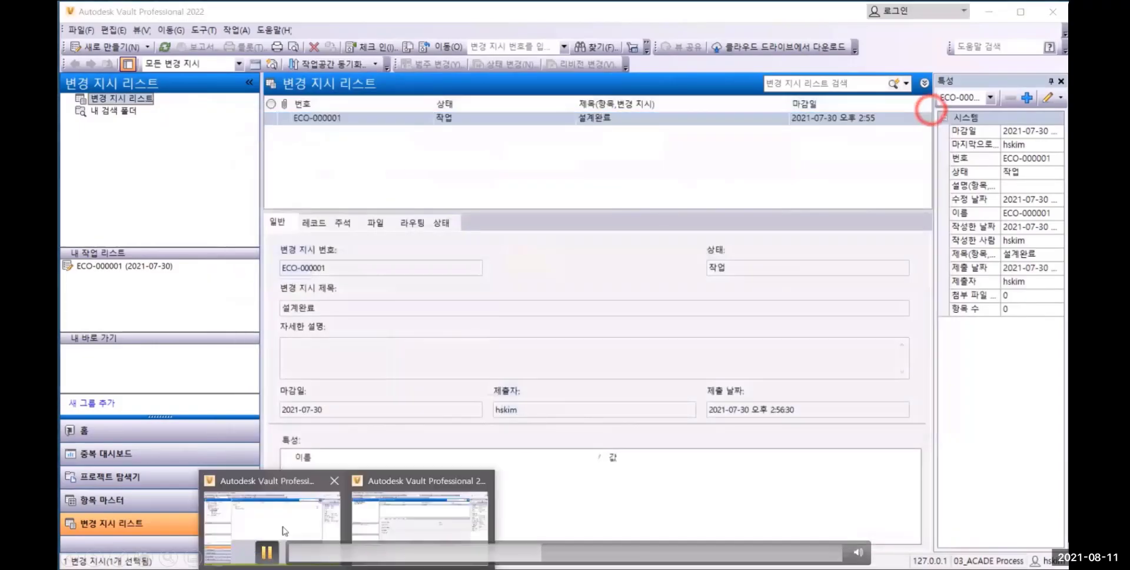
left_click(284, 530)
left_click(266, 552)
left_click(524, 553)
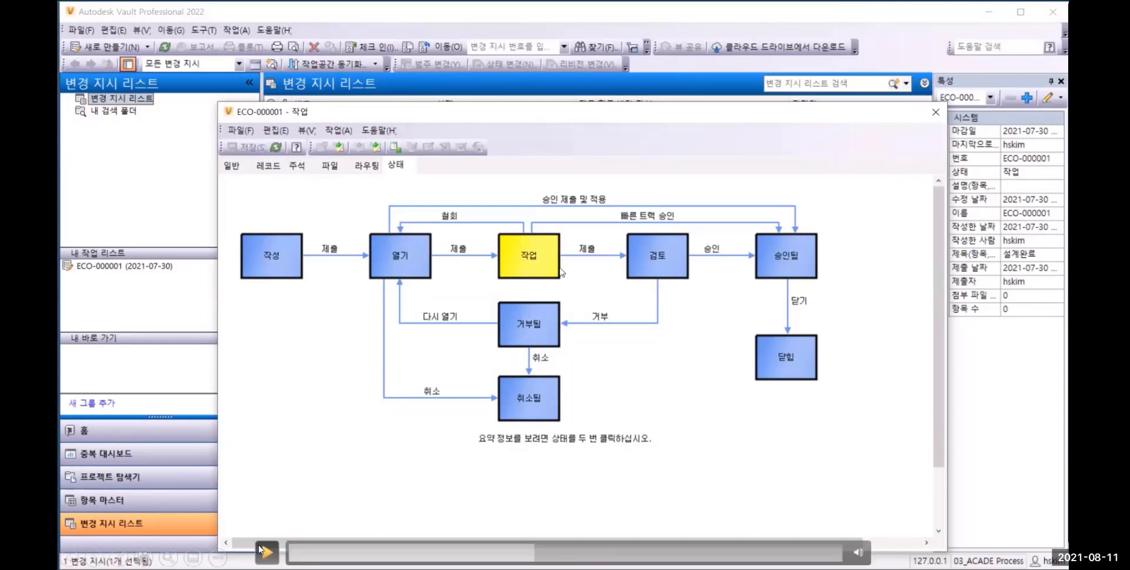
left_click(935, 112)
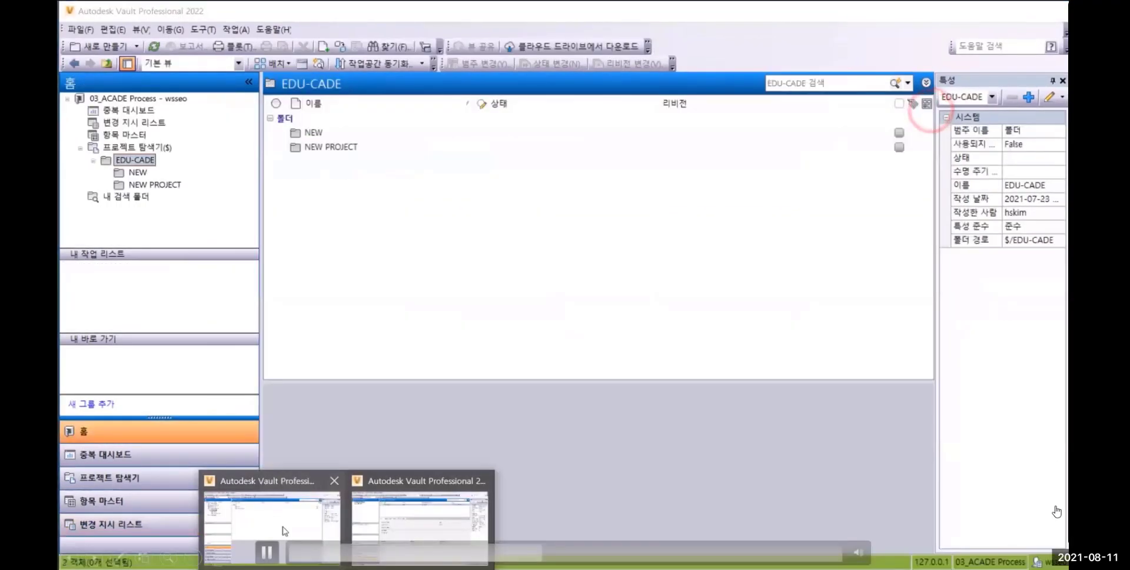
left_click(283, 527)
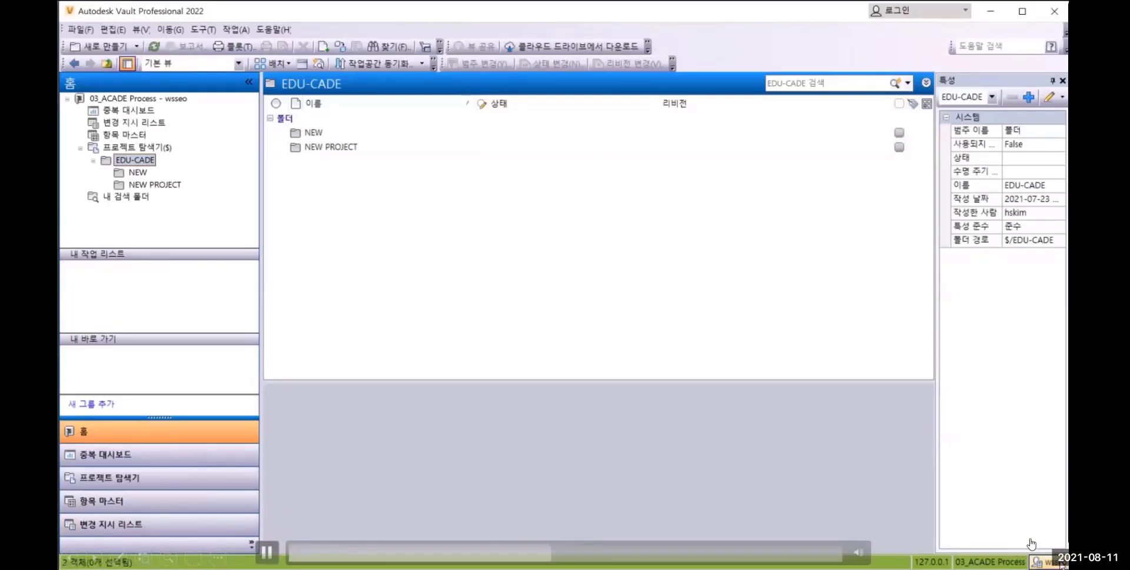
Refresh this account's change order list, open ECO-000001 and review its comments
left_click(109, 524)
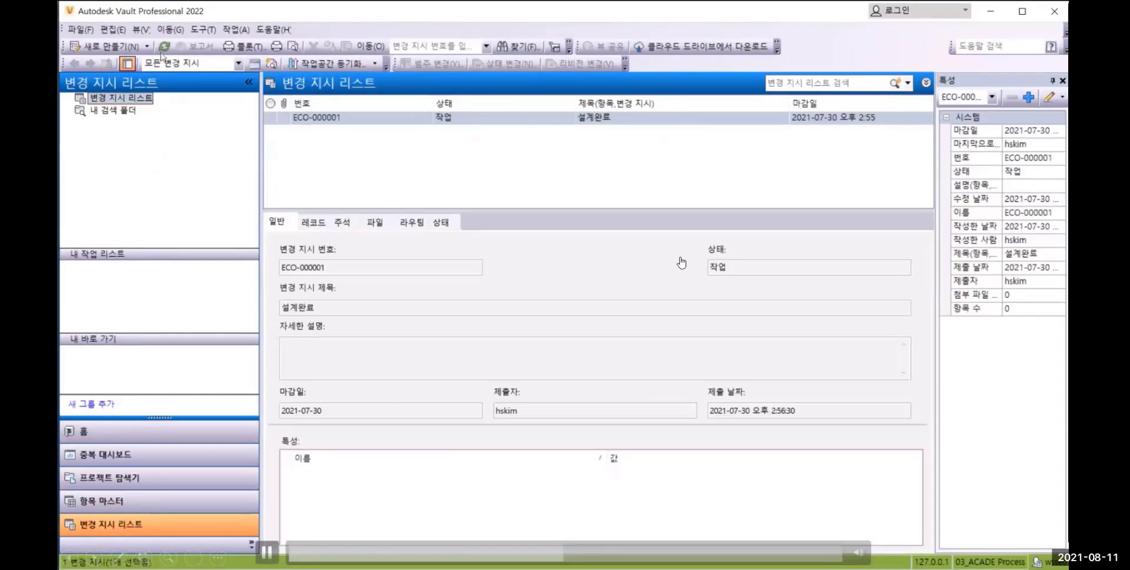
left_click(164, 45)
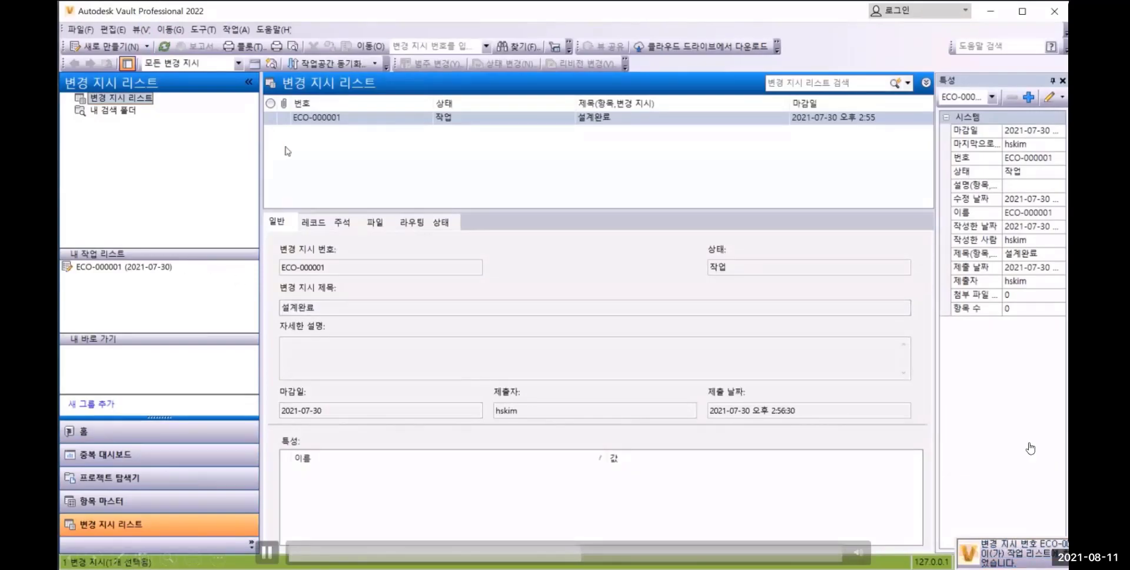
double_click(318, 117)
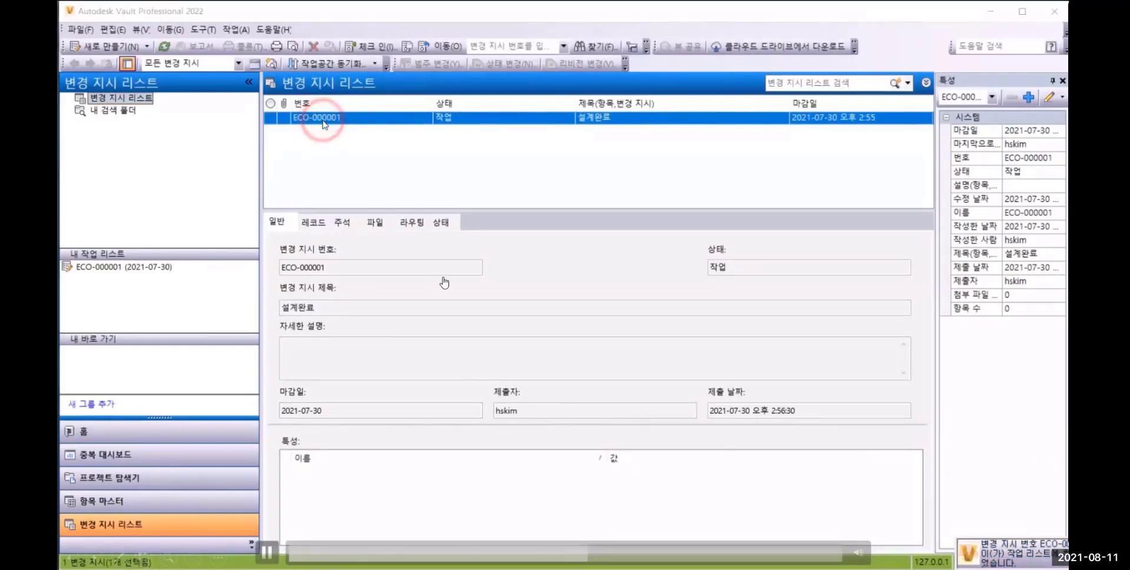
left_click(297, 165)
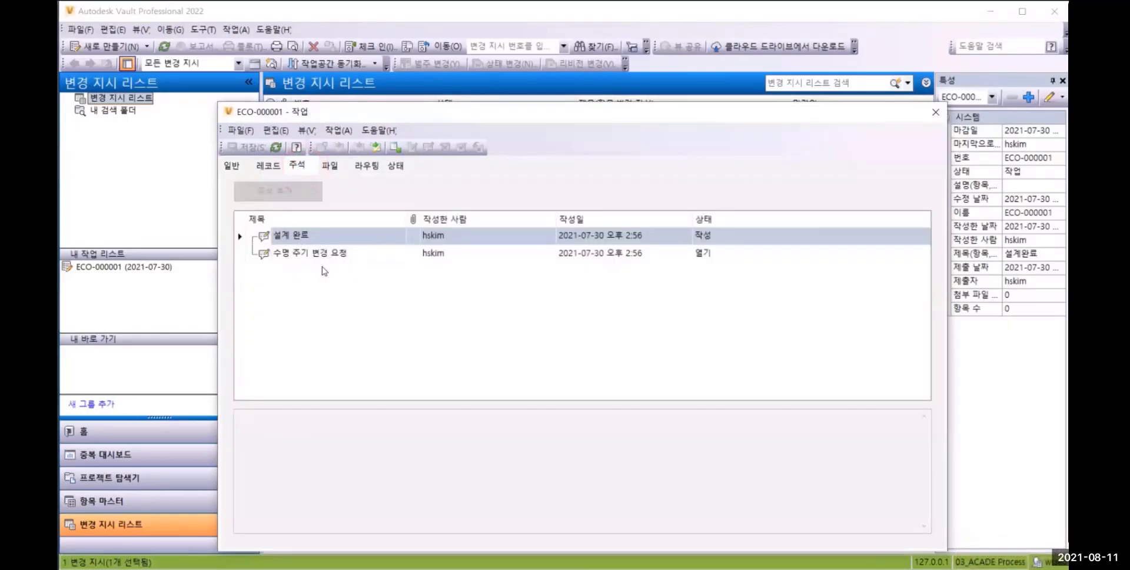
Change the lifecycle state of the EDU-CADE.wdp record in ECO-000001 to 릴리즈됨
left_click(268, 165)
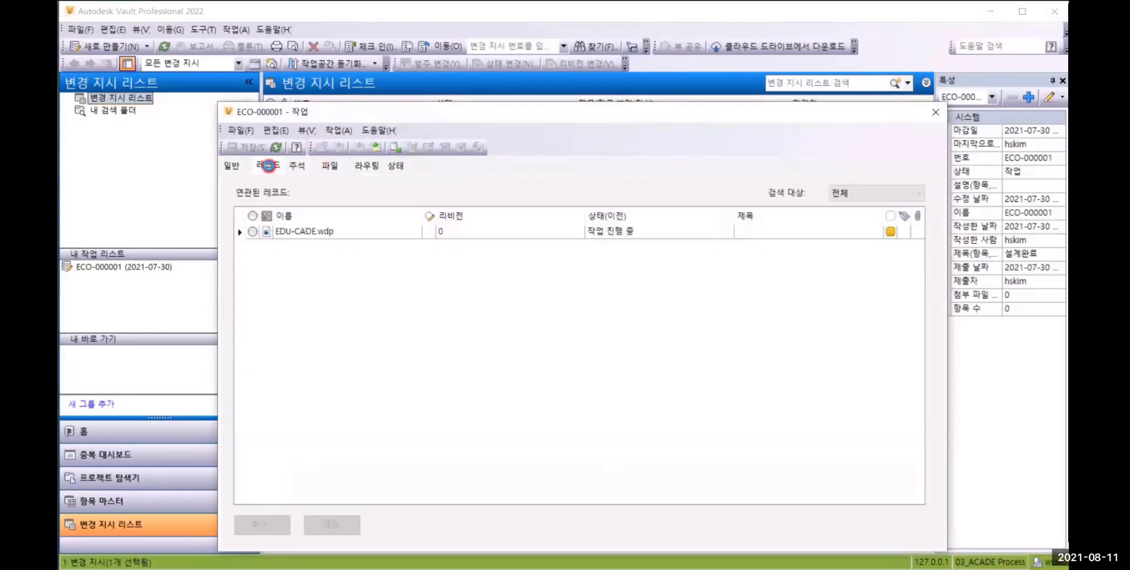
left_click(318, 233)
right_click(318, 234)
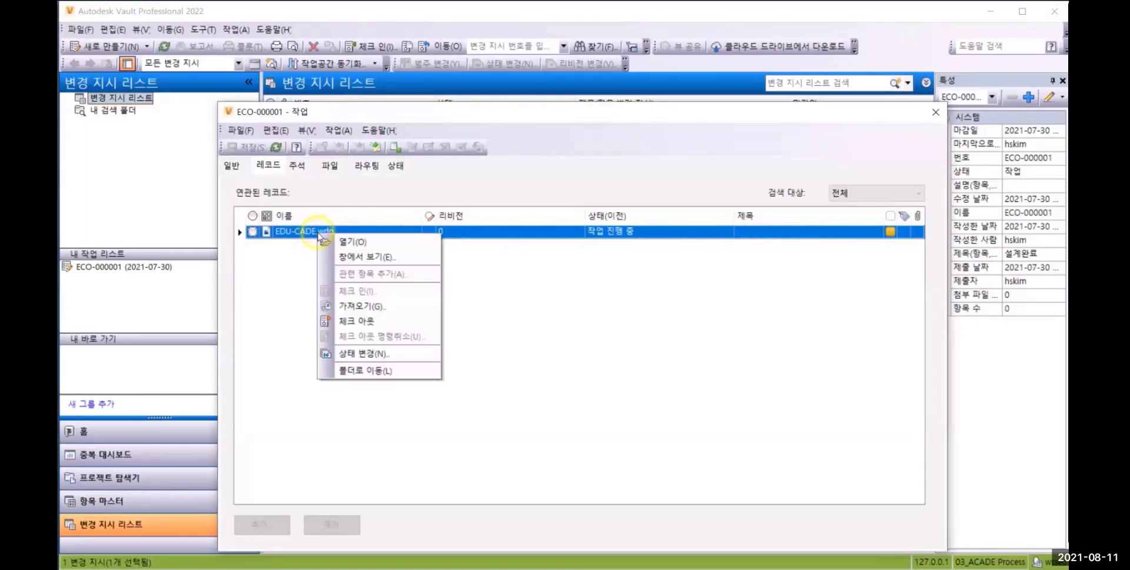
left_click(362, 354)
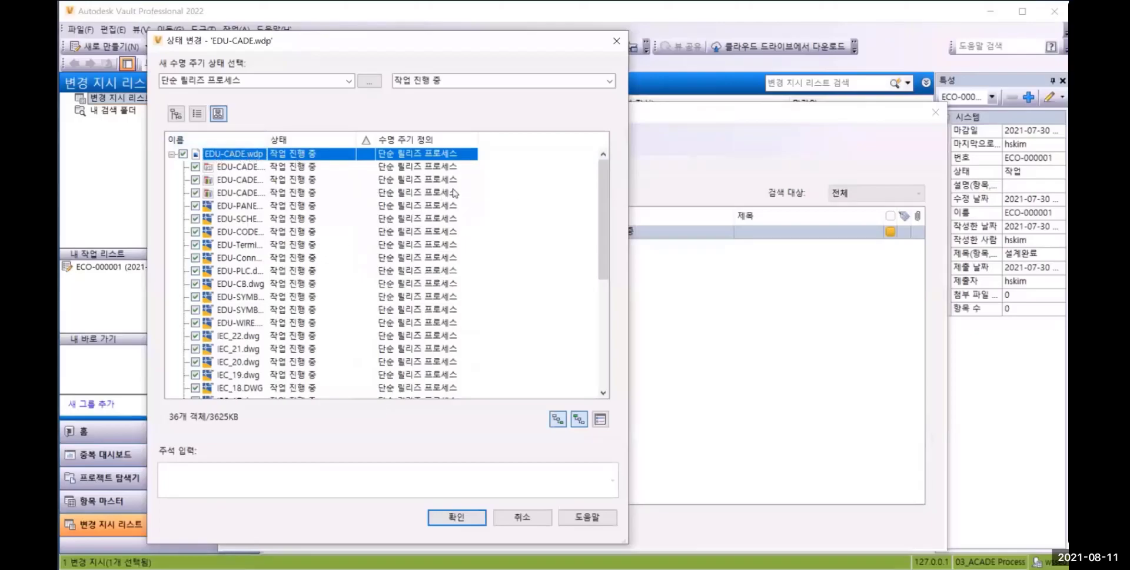
mouse_move(600, 176)
left_mouse_down()
mouse_move(606, 318)
mouse_move(598, 166)
left_mouse_up()
left_click(610, 82)
left_click(458, 105)
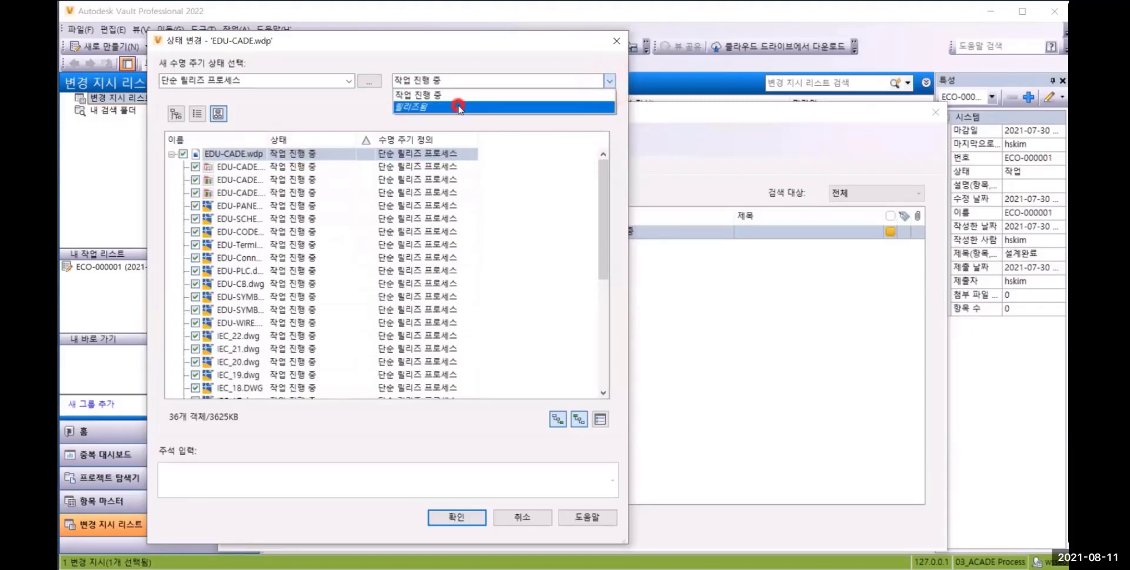
left_click(457, 517)
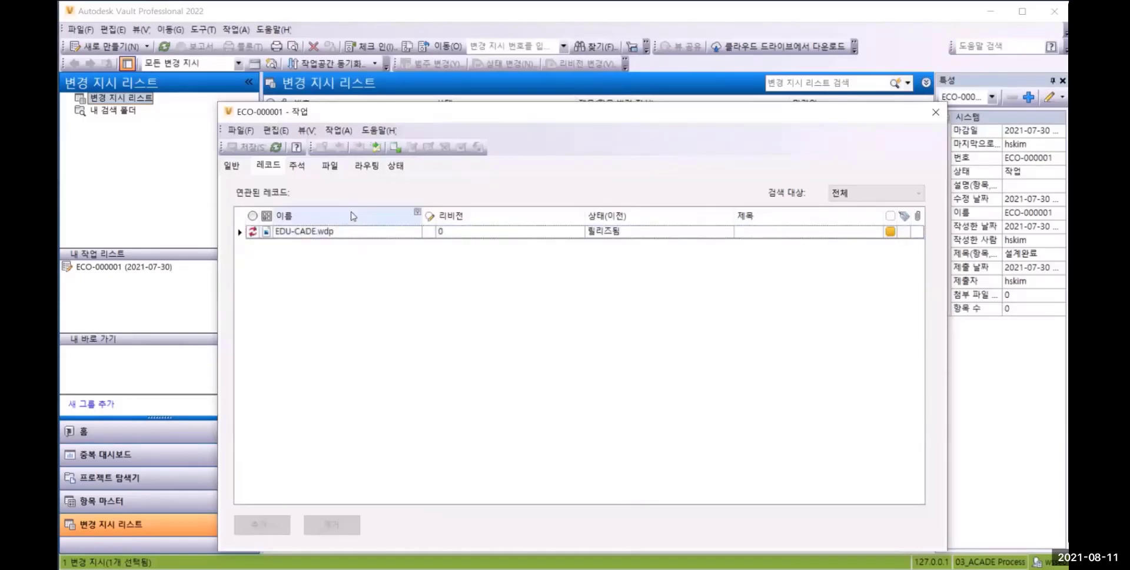
Approve ECO-000001 from the 작업 state by fast track (빠른 트랙 승인) with the comment subject "릴리즈 완료"
left_click(396, 166)
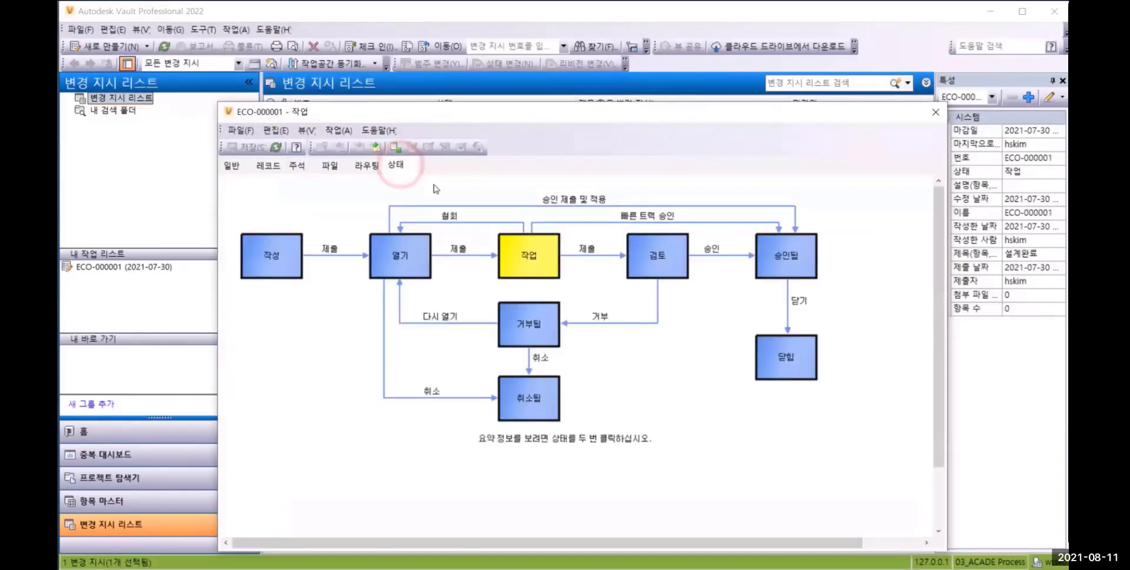
left_click(374, 149)
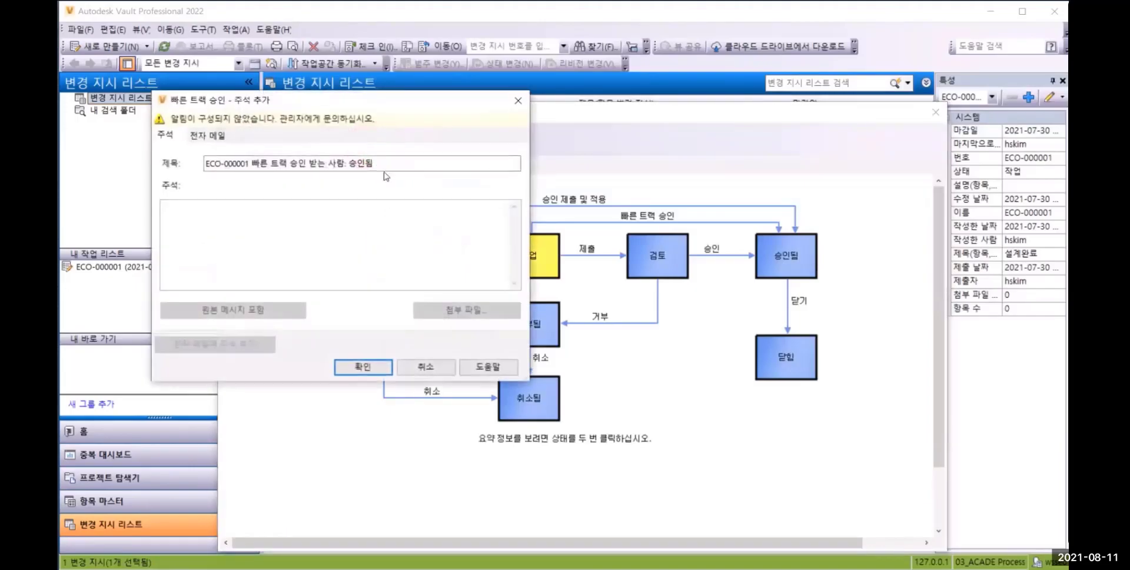
left_click_drag(386, 167, 167, 163)
key("BackSpace")
type("릴ㄹ리즈 완료")
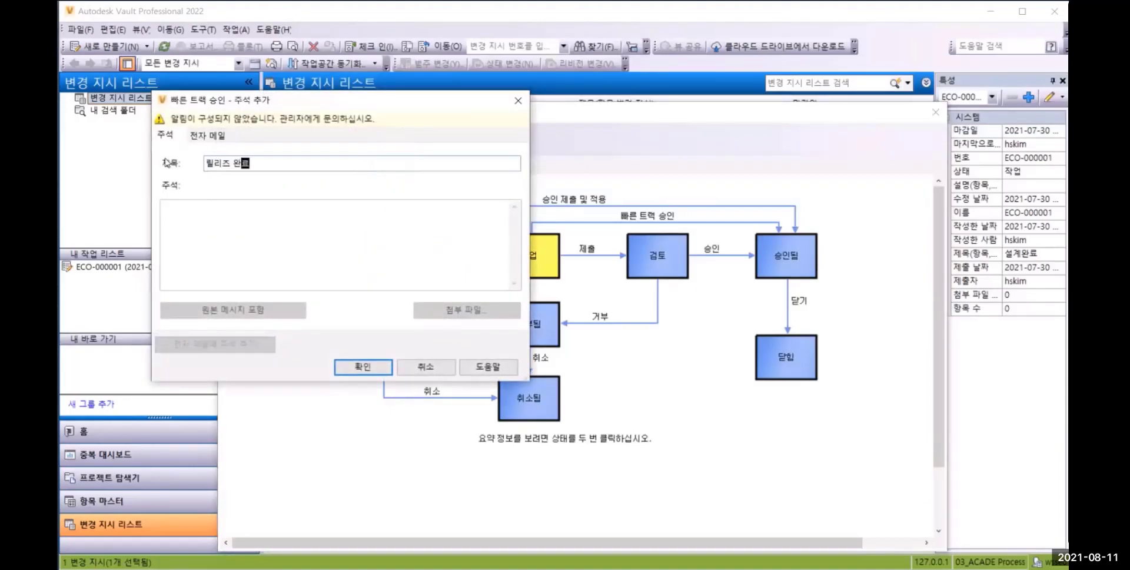
left_click(352, 366)
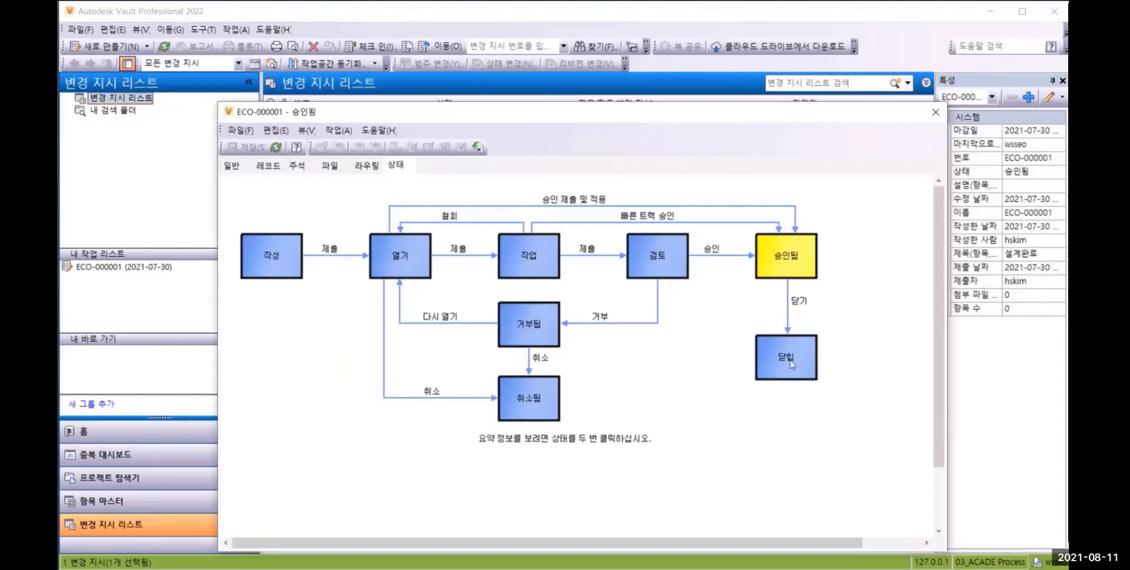
Move the approved ECO-000001 to the 닫힘 state with the default comment and close its window
left_click(478, 148)
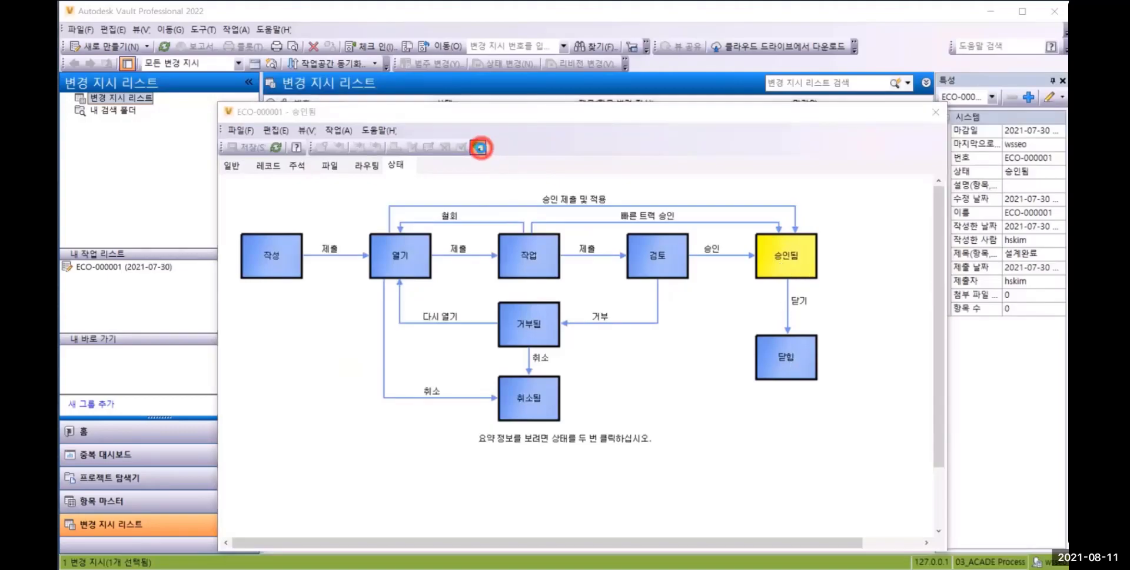
left_click(361, 367)
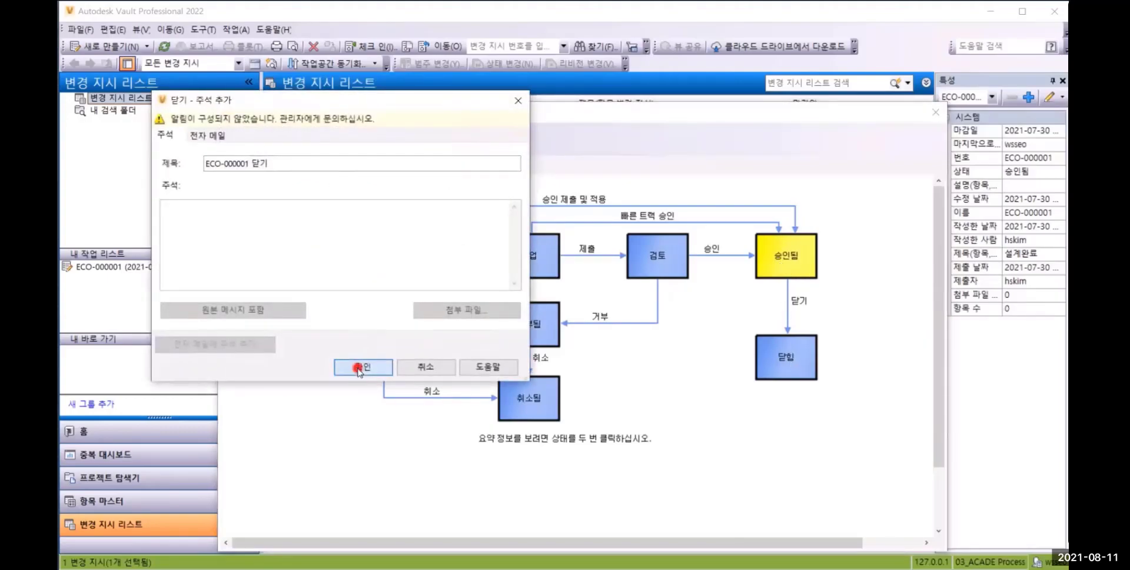
left_click(935, 112)
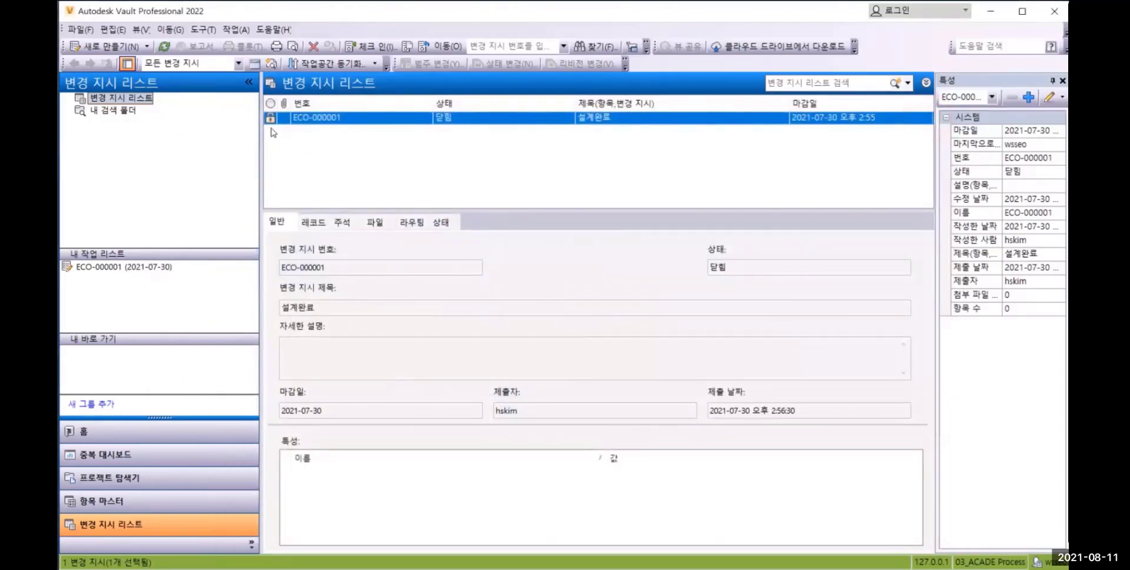
Review the associated records and the comment history of ECO-000001 in the change order list
left_click(304, 119)
left_click(315, 222)
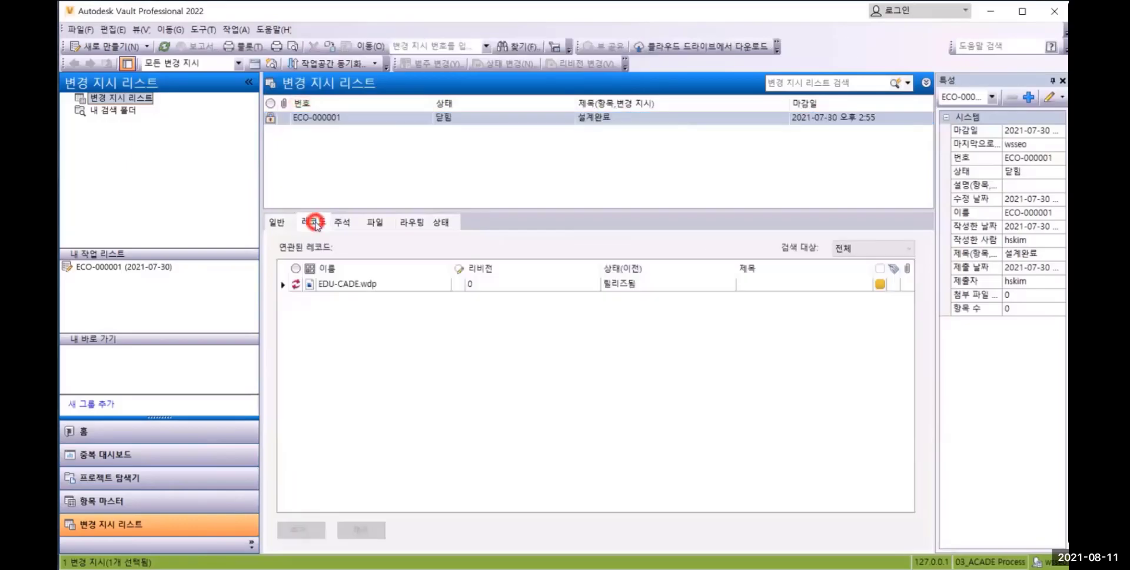
left_click(341, 222)
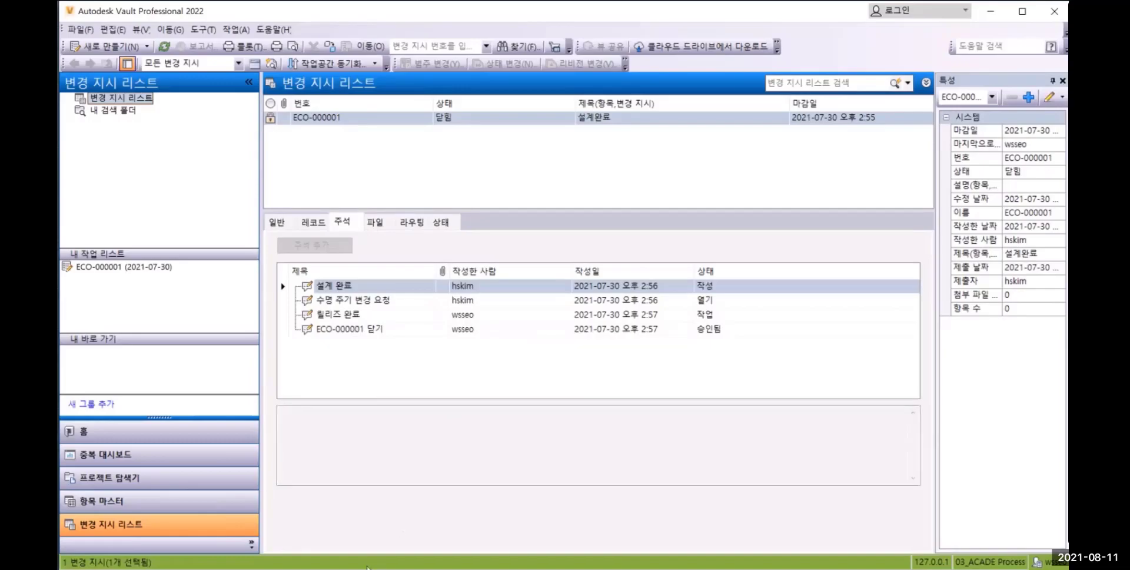
Switch to the other Vault Professional window and open the EDU-CADE folder in the project explorer
left_click(347, 569)
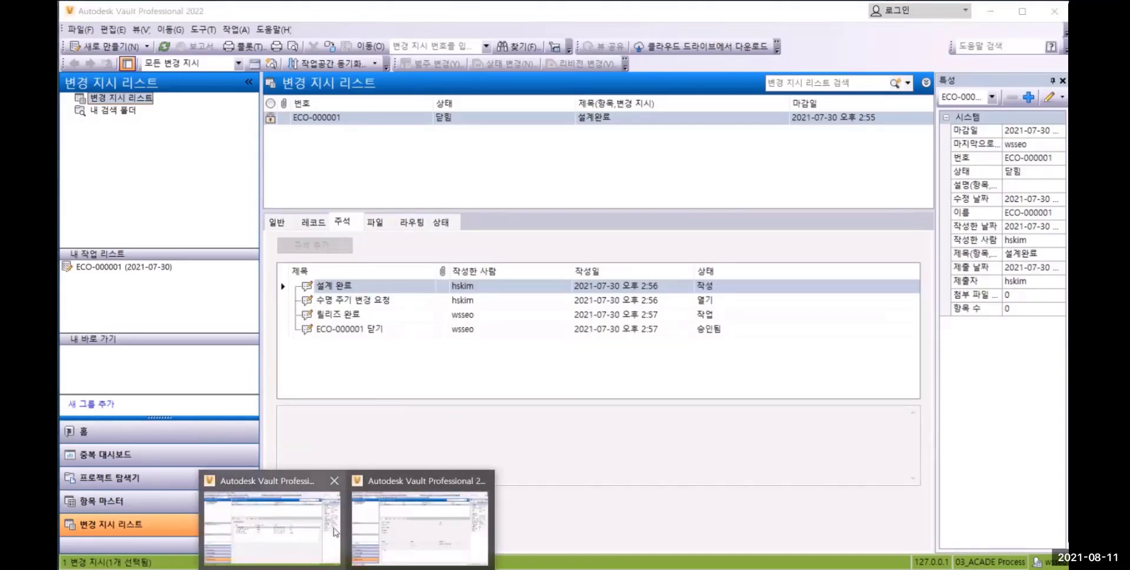
left_click(399, 530)
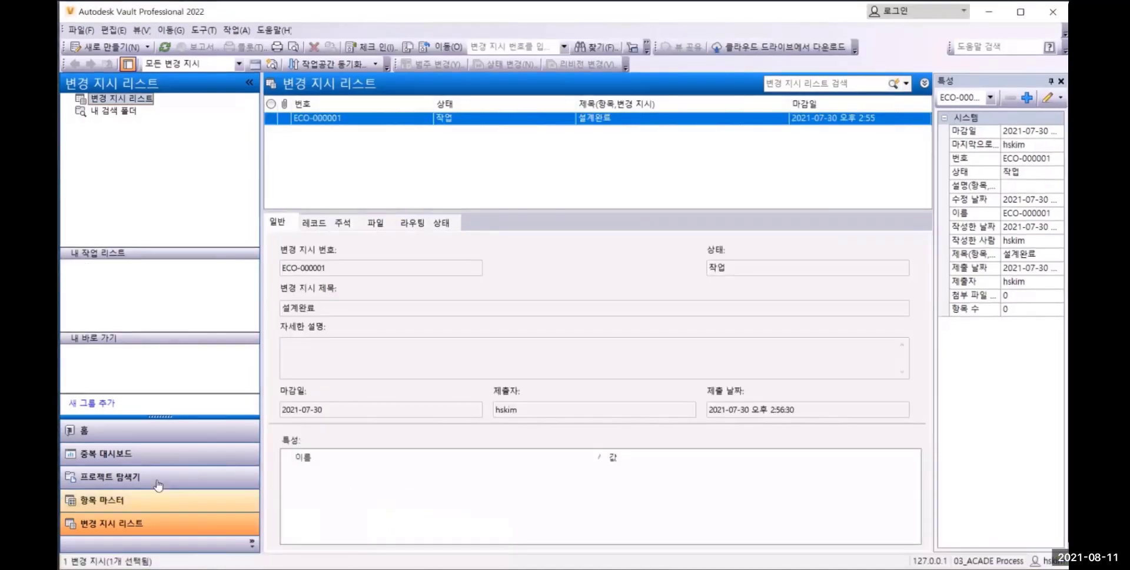
left_click(120, 474)
double_click(318, 134)
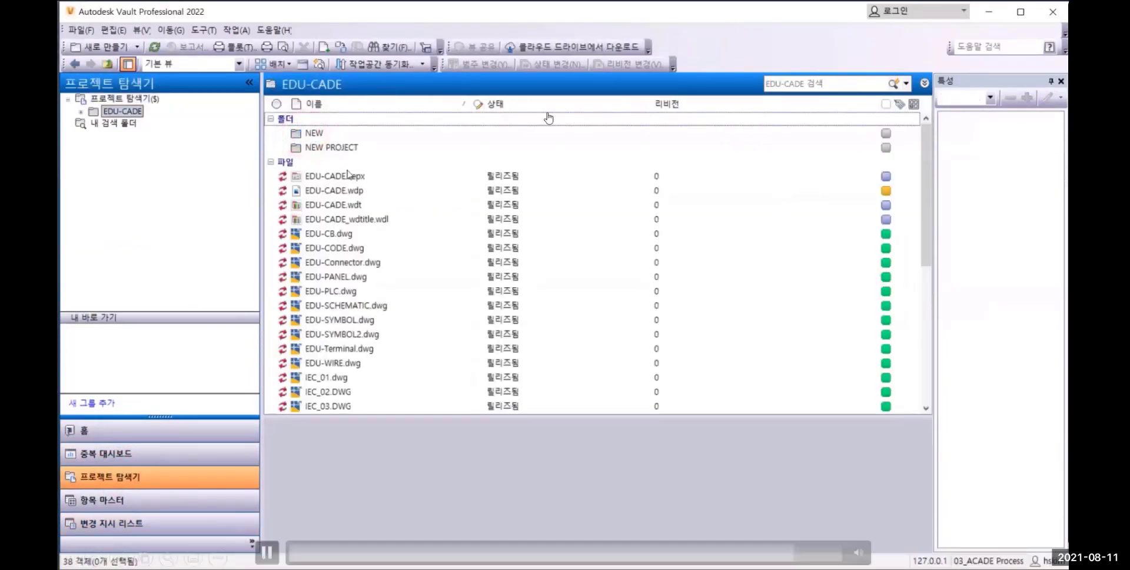
Get EDU-CADE.wdp with its related files from the vault into the working folder without checking them out
left_click(327, 190)
right_click(338, 190)
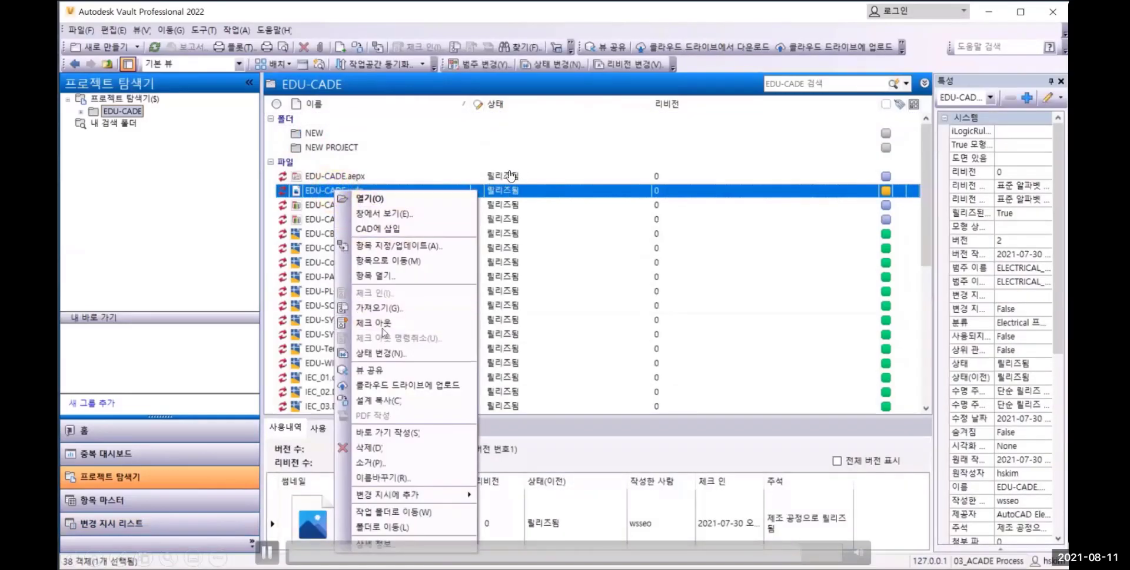
left_click(379, 307)
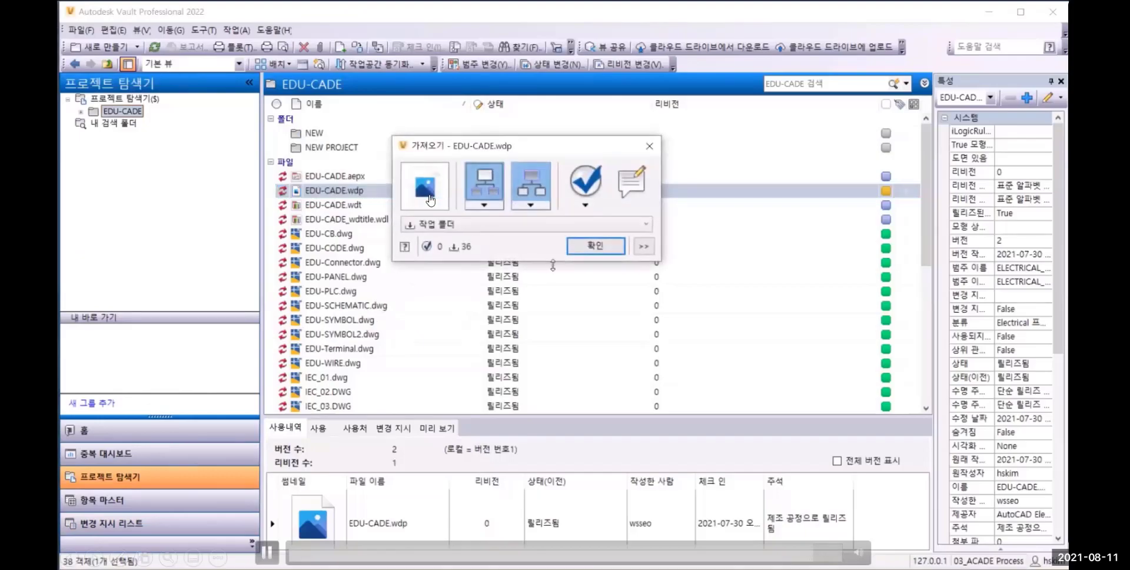
left_click(592, 246)
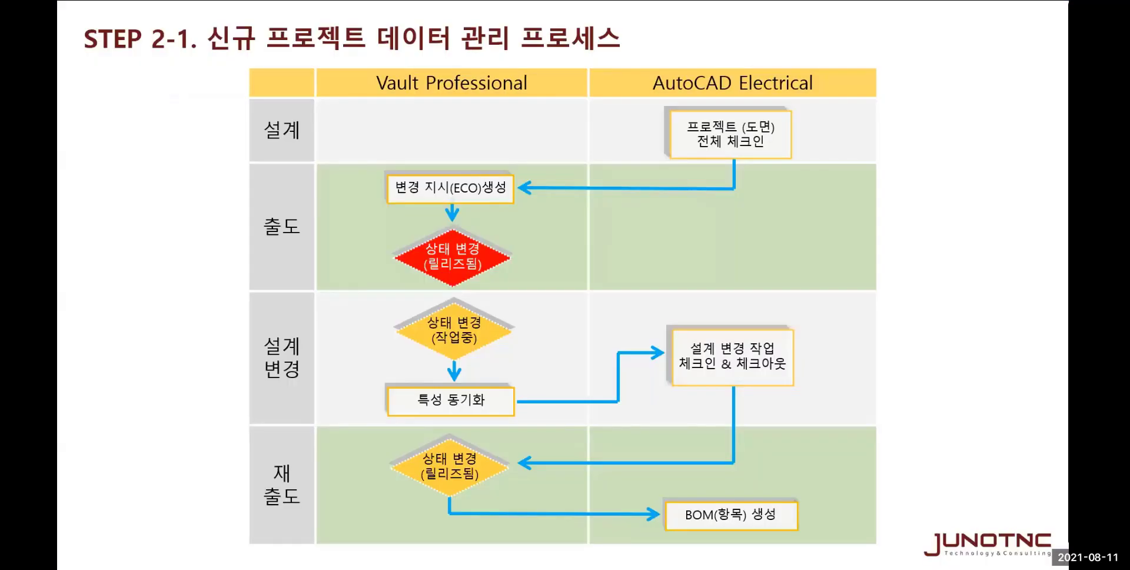
left_click(536, 149)
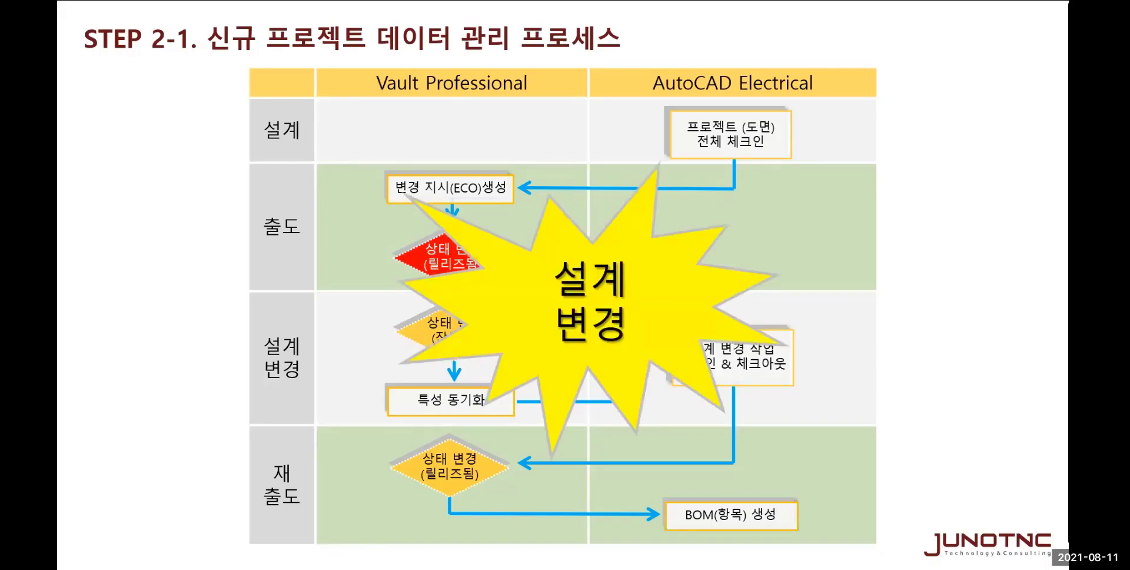
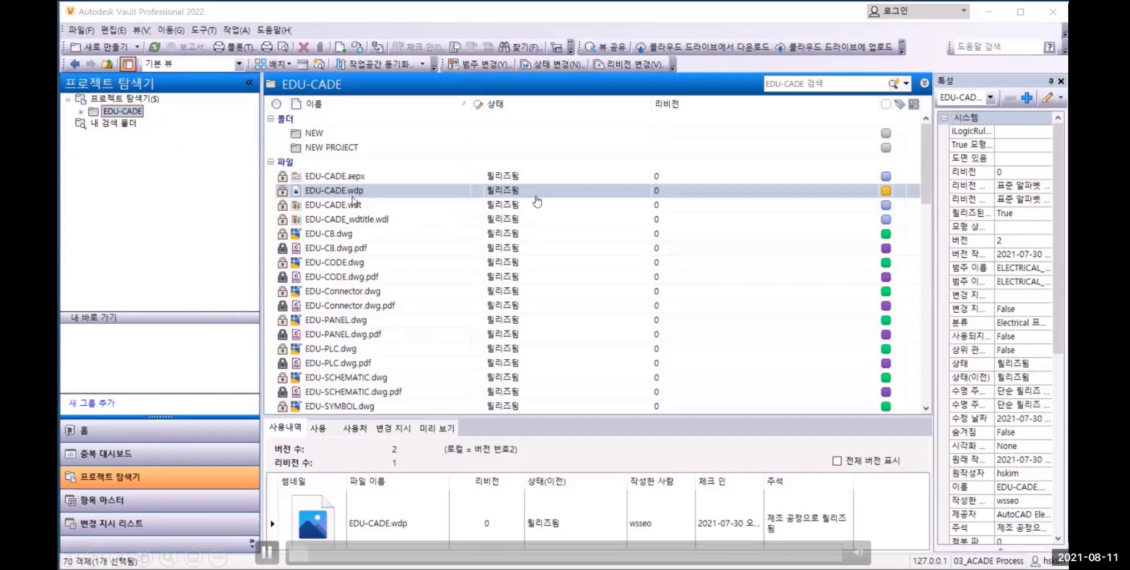
right_click(353, 192)
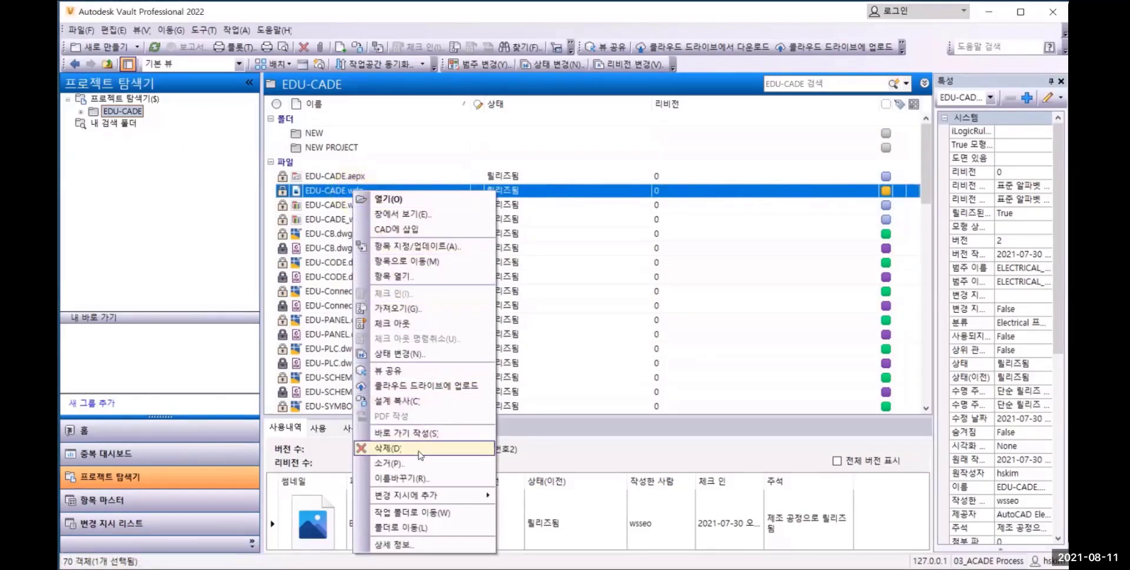
left_click(429, 495)
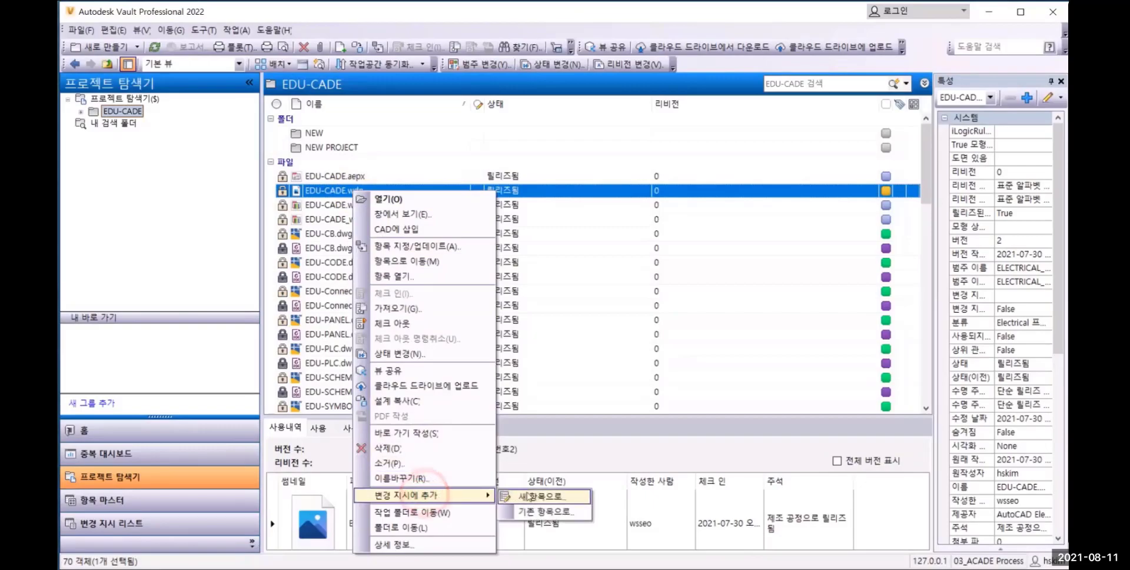
left_click(442, 16)
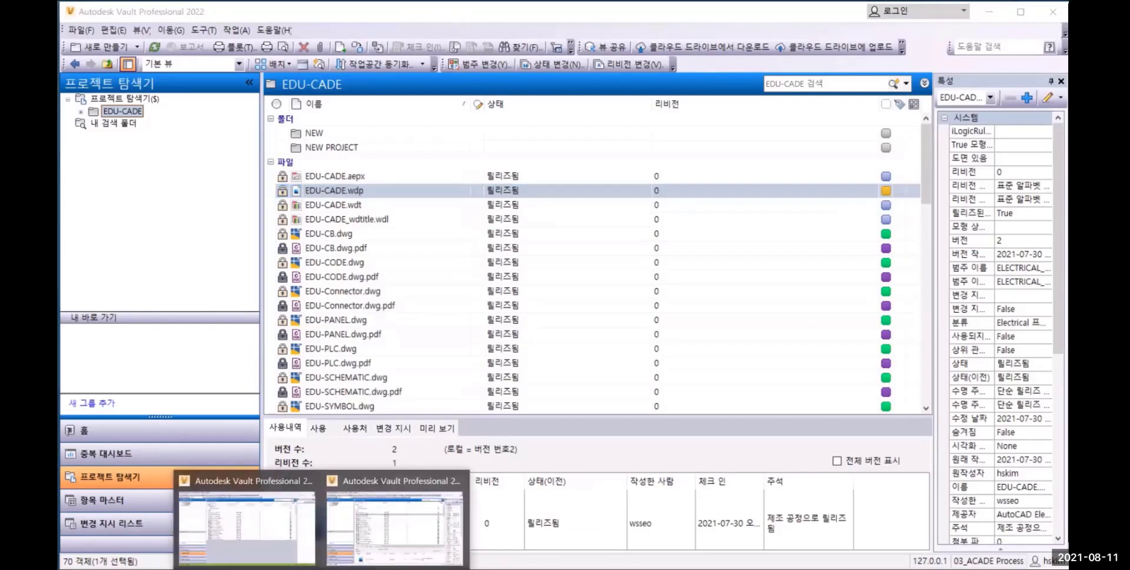
Switch to the other Vault Professional window and change EDU-CADE.wdp with its related files to the 작업 진행 중 state
left_click(278, 532)
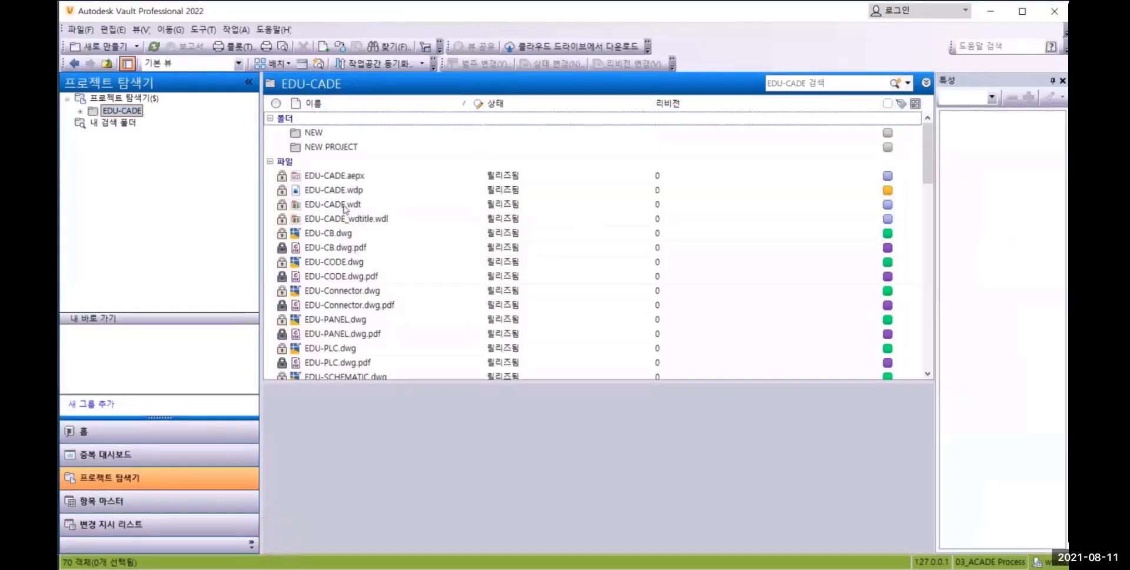
left_click(331, 191)
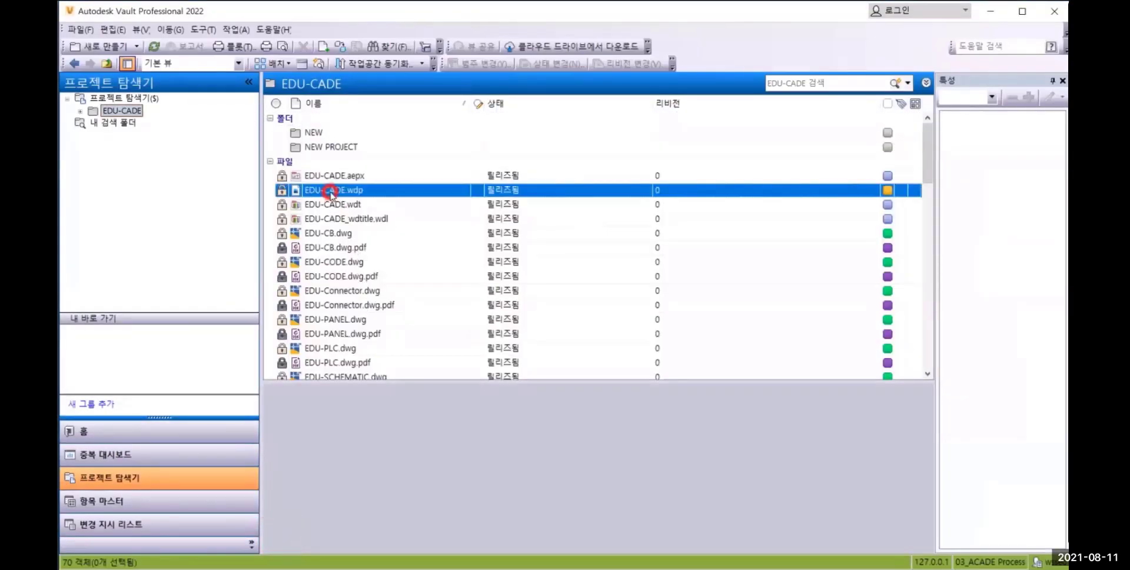
right_click(331, 191)
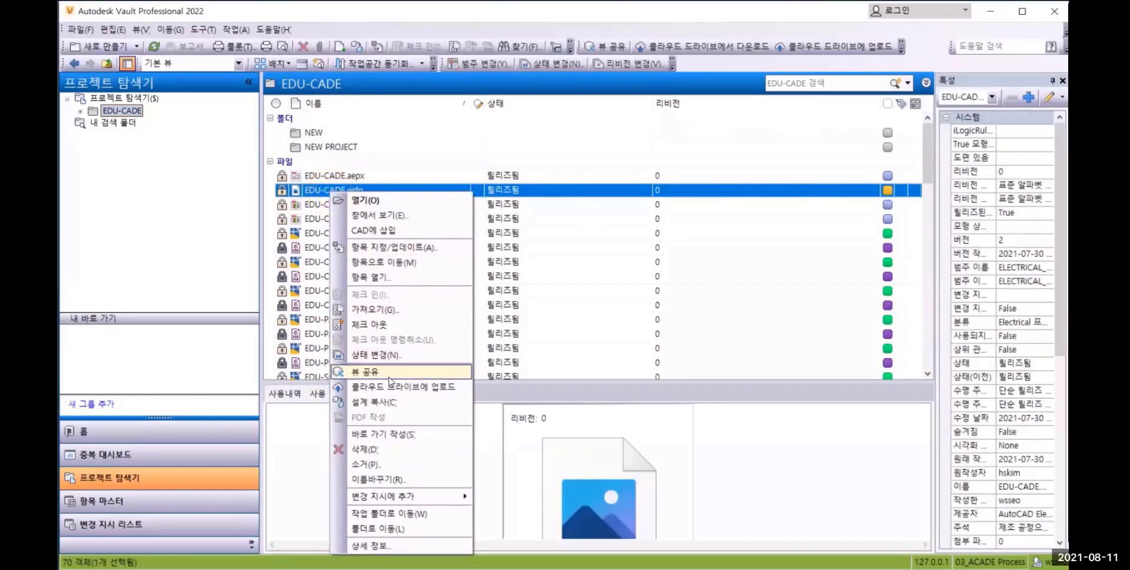
left_click(386, 356)
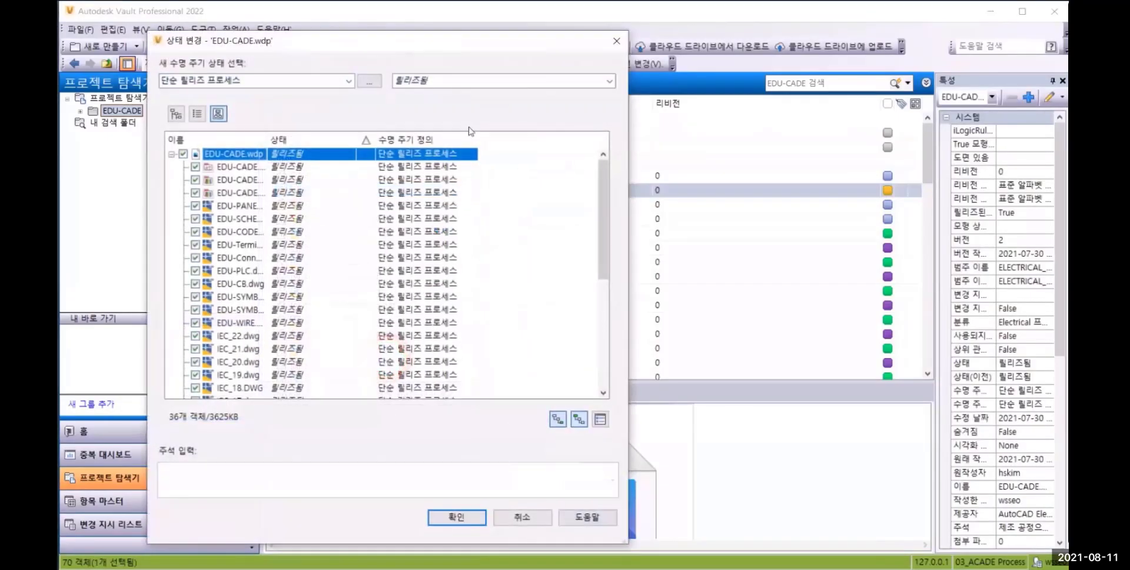
left_click(610, 82)
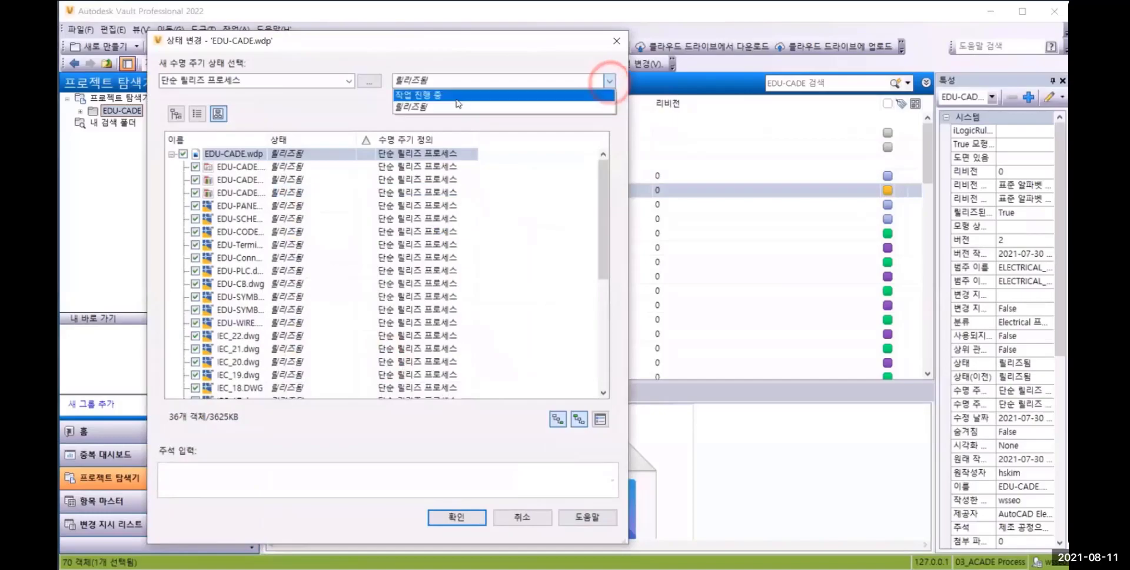
left_click(457, 95)
left_click(459, 517)
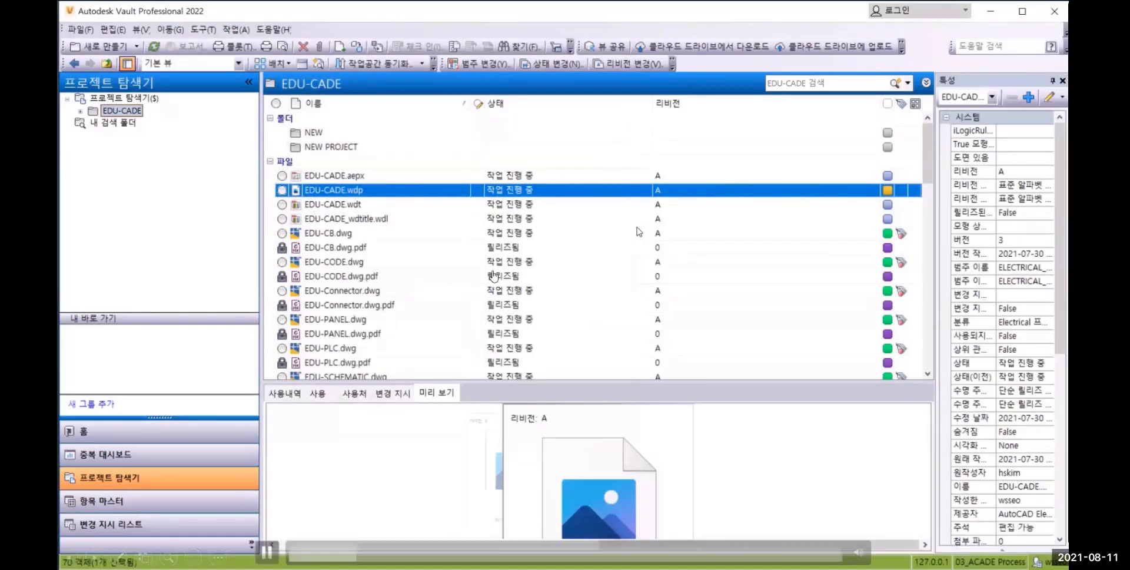
left_click(488, 355)
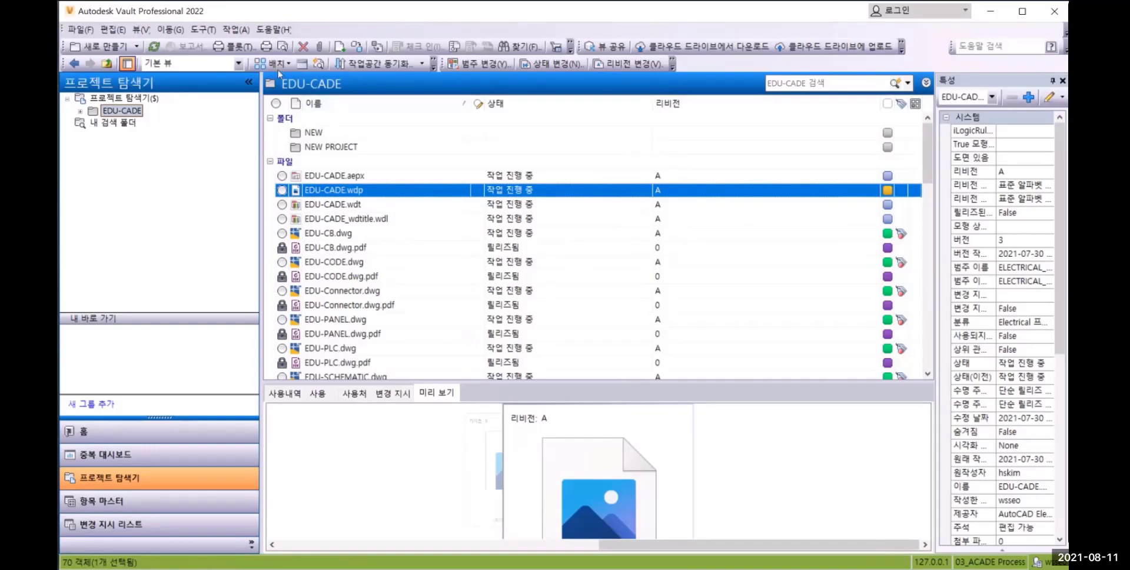
Synchronize the properties of EDU-CADE.wdp and all its related files, leaving the comment empty, and close the results report
left_click(238, 30)
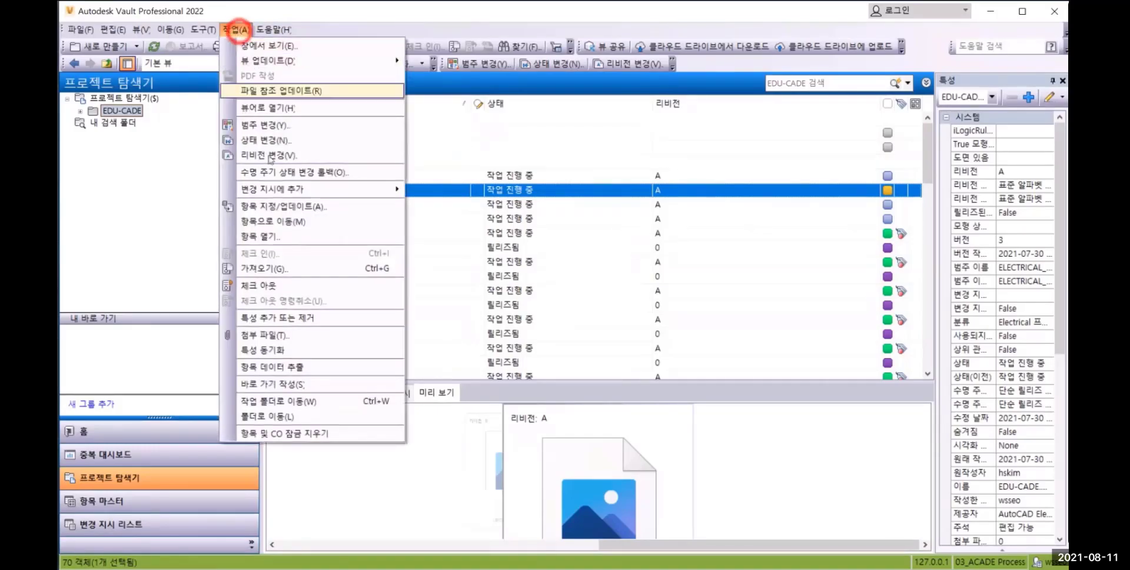
left_click(268, 350)
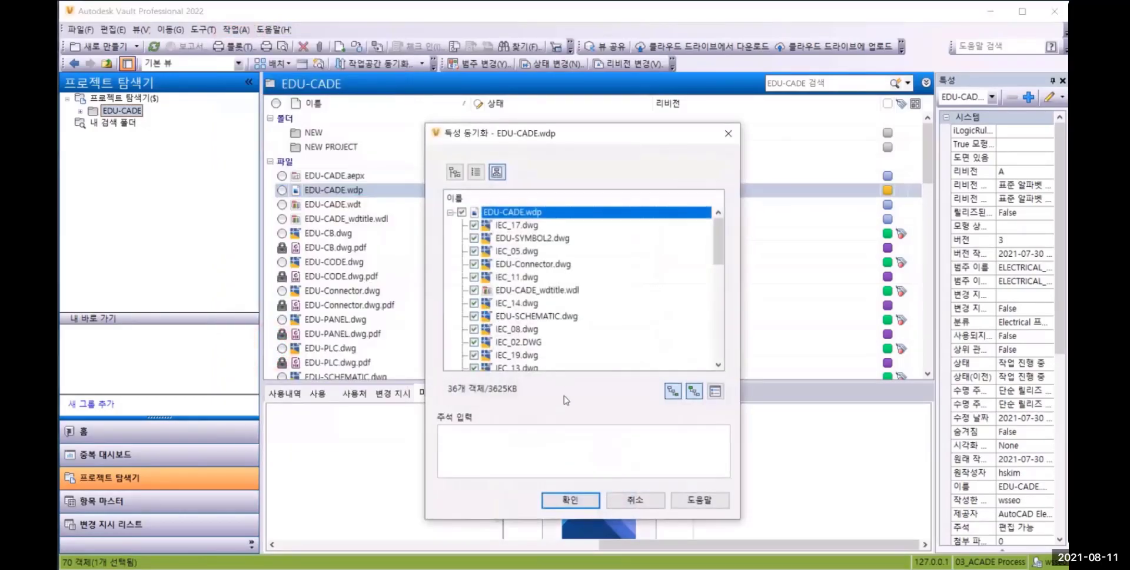
left_click(570, 500)
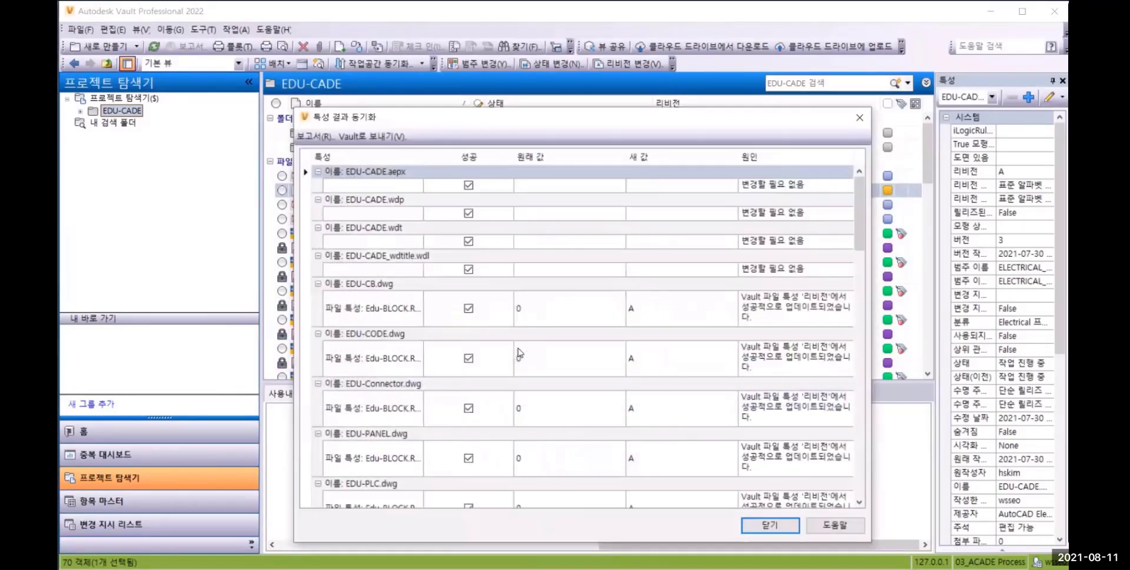
left_click(748, 526)
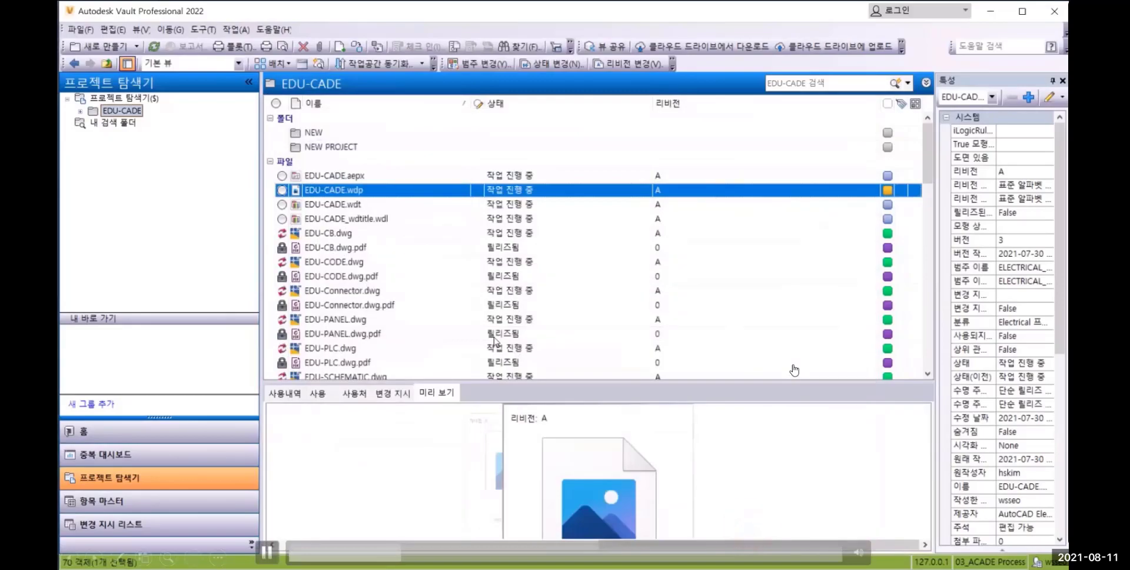
Get EDU-CADE.wdp from the vault into the working folder
right_click(344, 195)
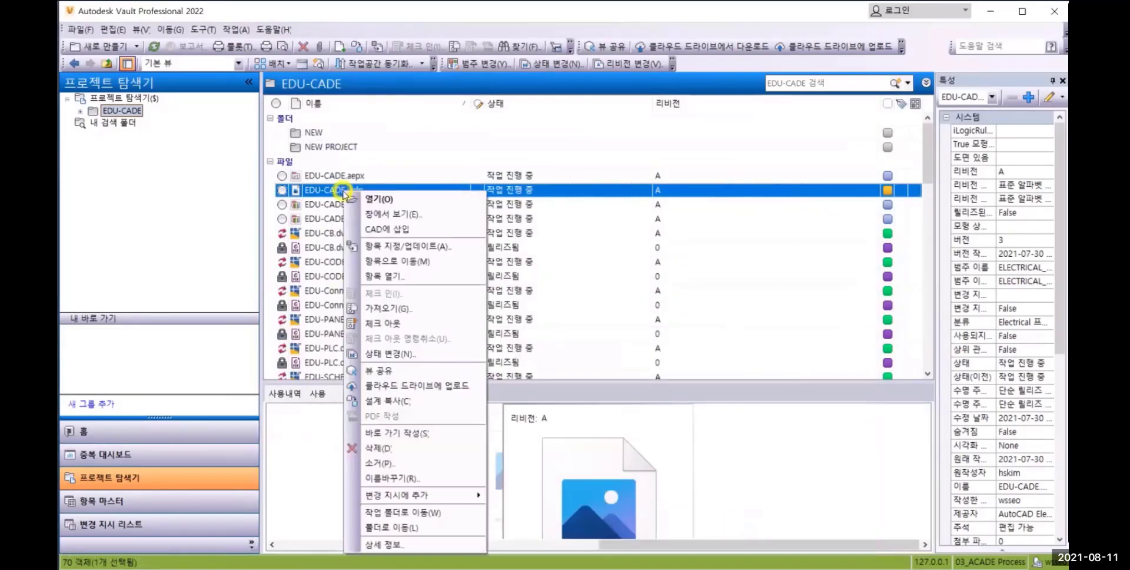
left_click(401, 309)
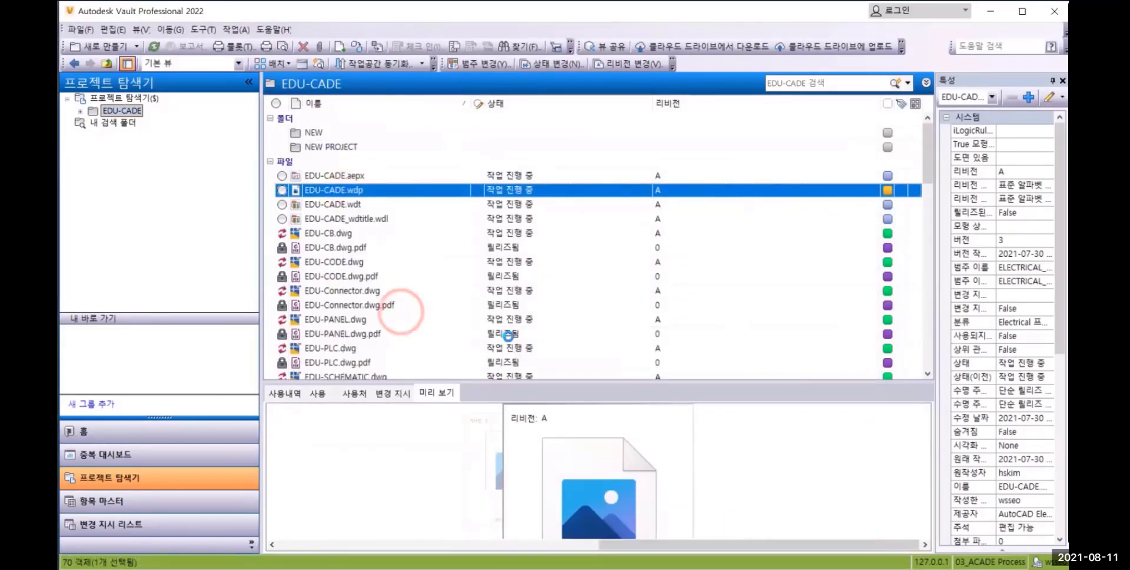
left_click(589, 245)
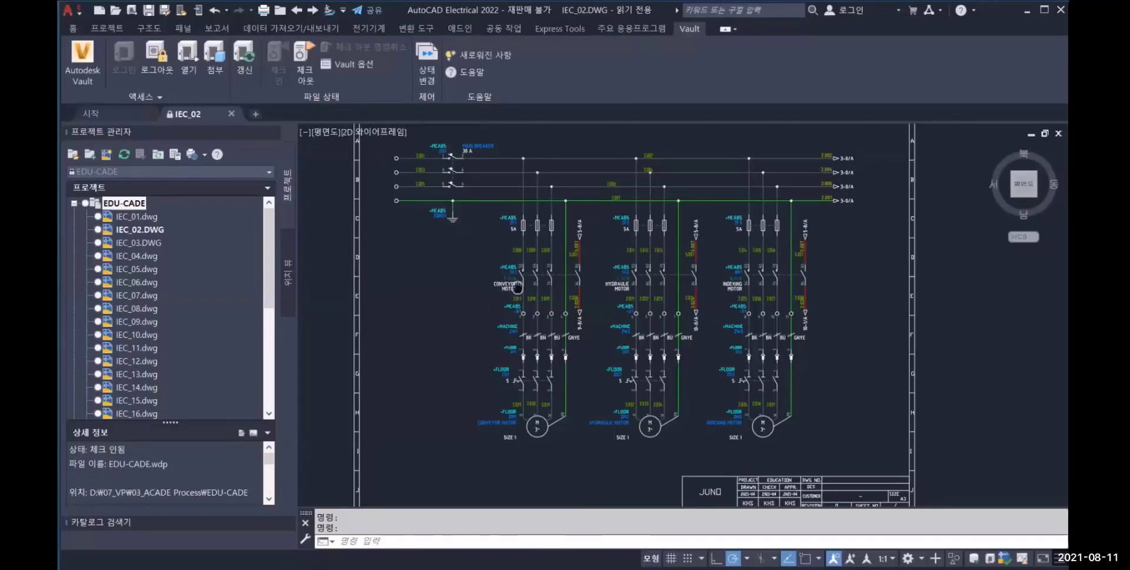
Switch to AutoCAD Electrical and open IEC_06.dwg from the EDU-CADE project
left_click(130, 287)
double_click(131, 287)
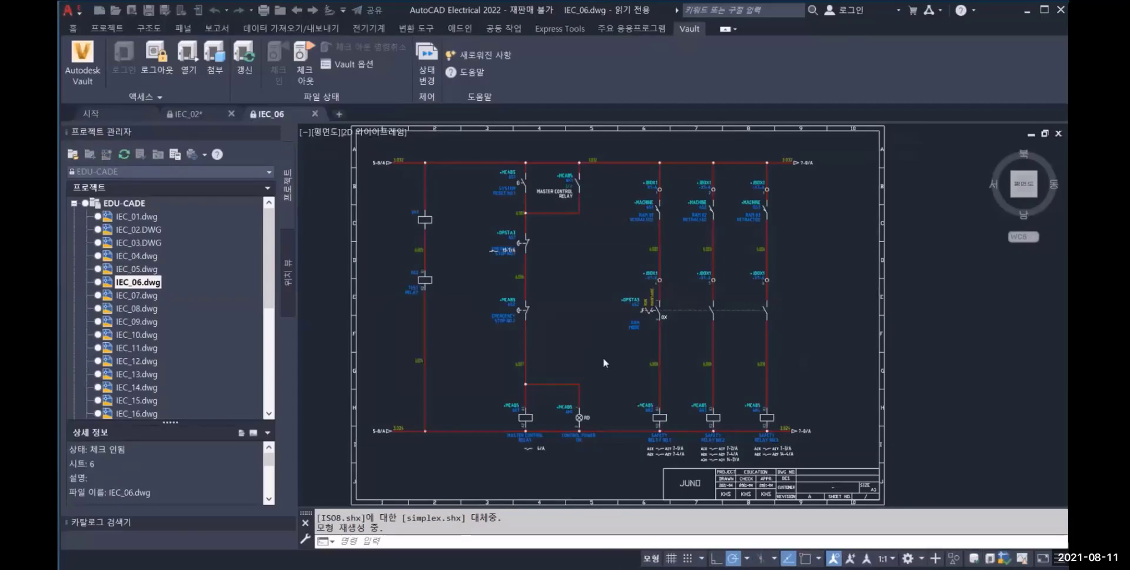
scroll(601, 371, "up", 2)
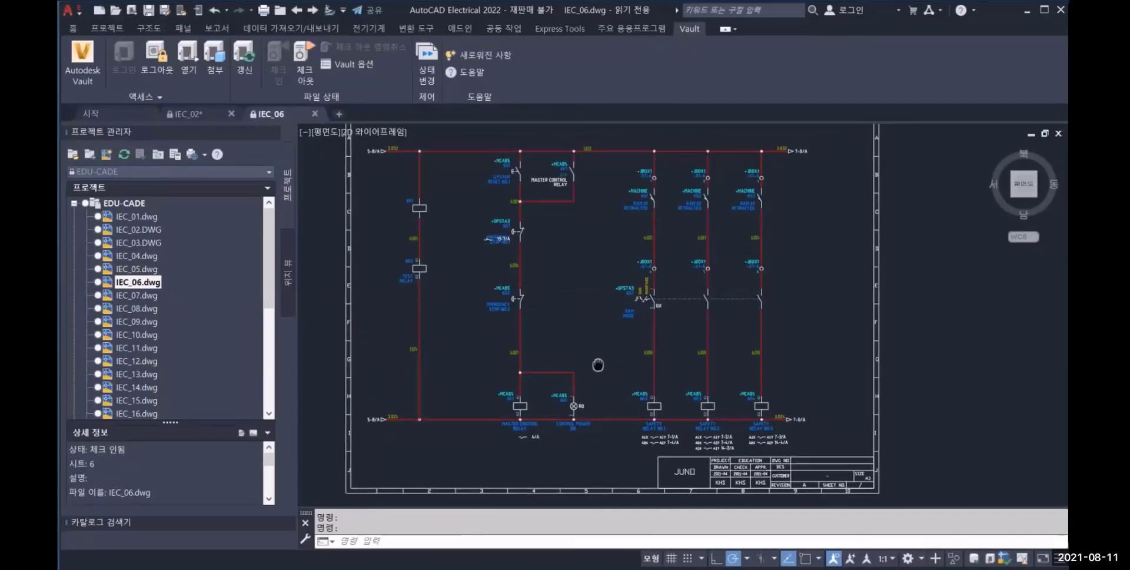
scroll(588, 336, "up", 3)
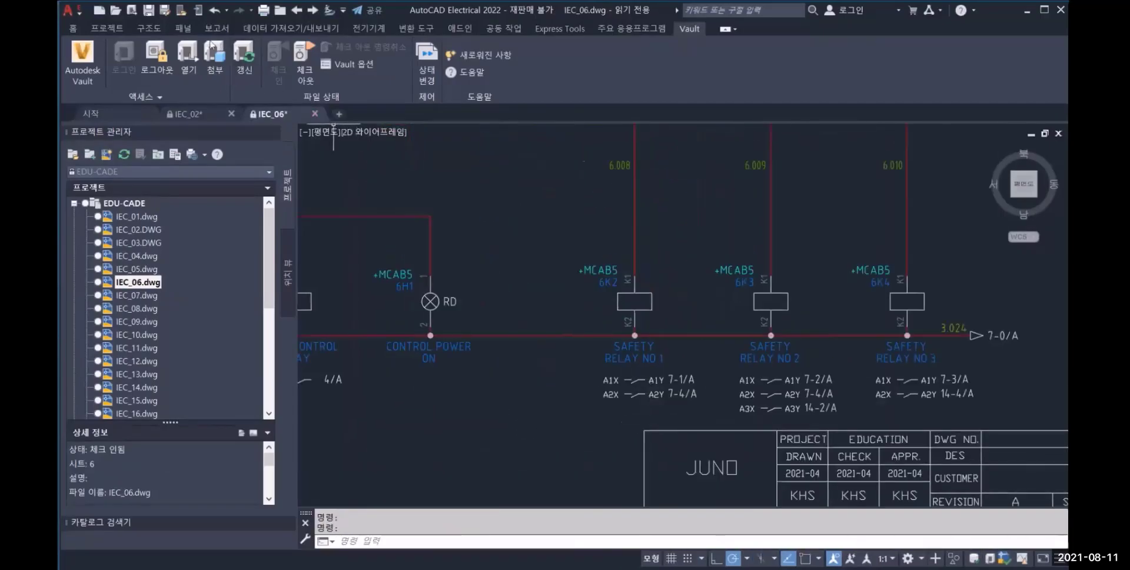
Delete the SAFETY RELAY NO.1 coil 6K2 in IEC_06.dwg, checking out all affected drawings and searching for its related contacts
left_click(149, 27)
left_click(280, 58)
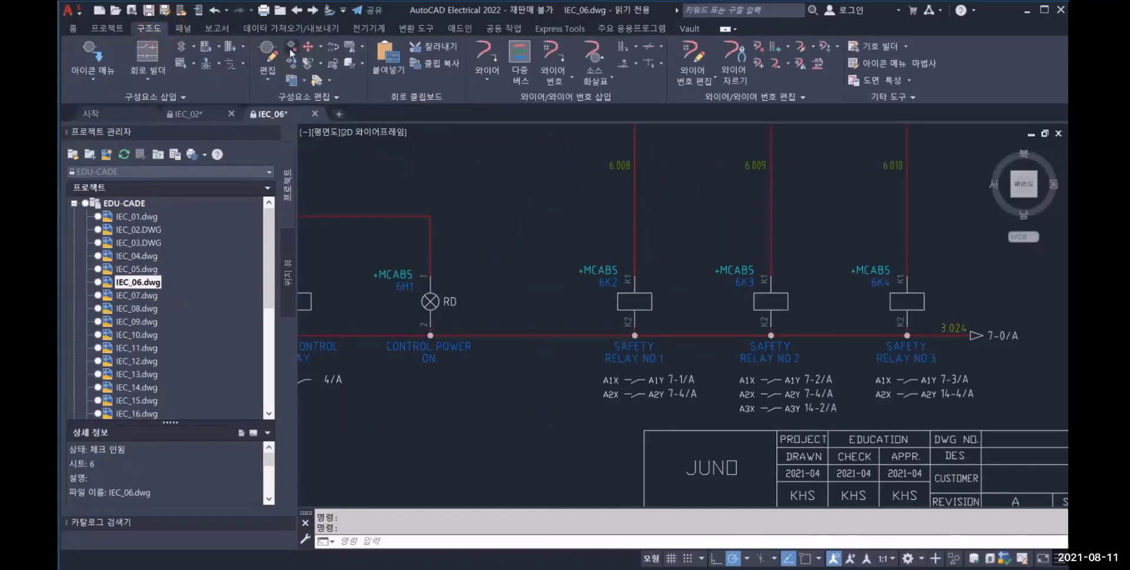
left_click(634, 293)
key("Return")
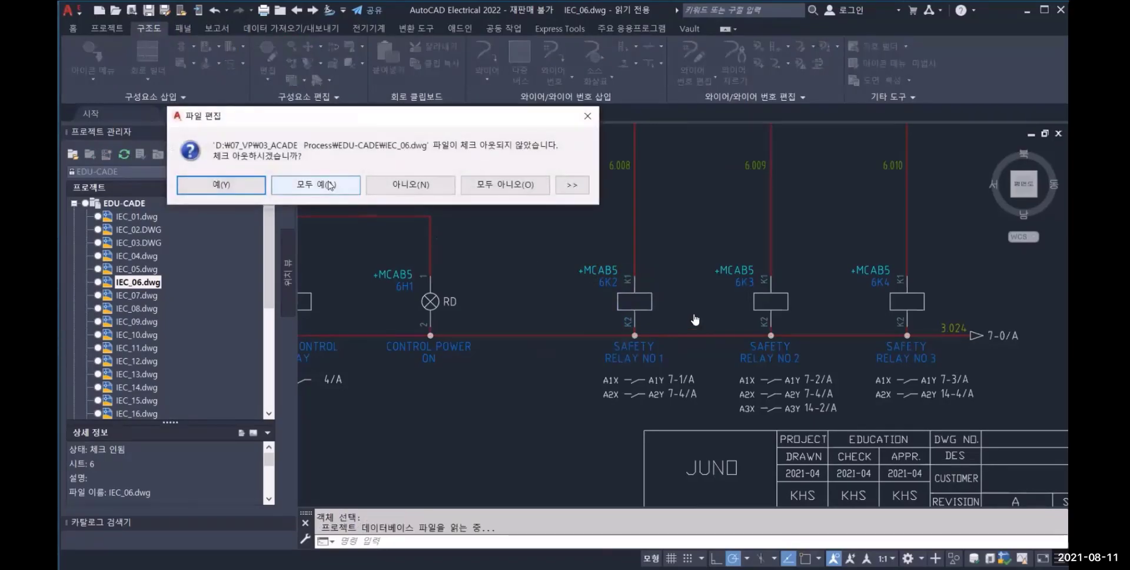
left_click(328, 185)
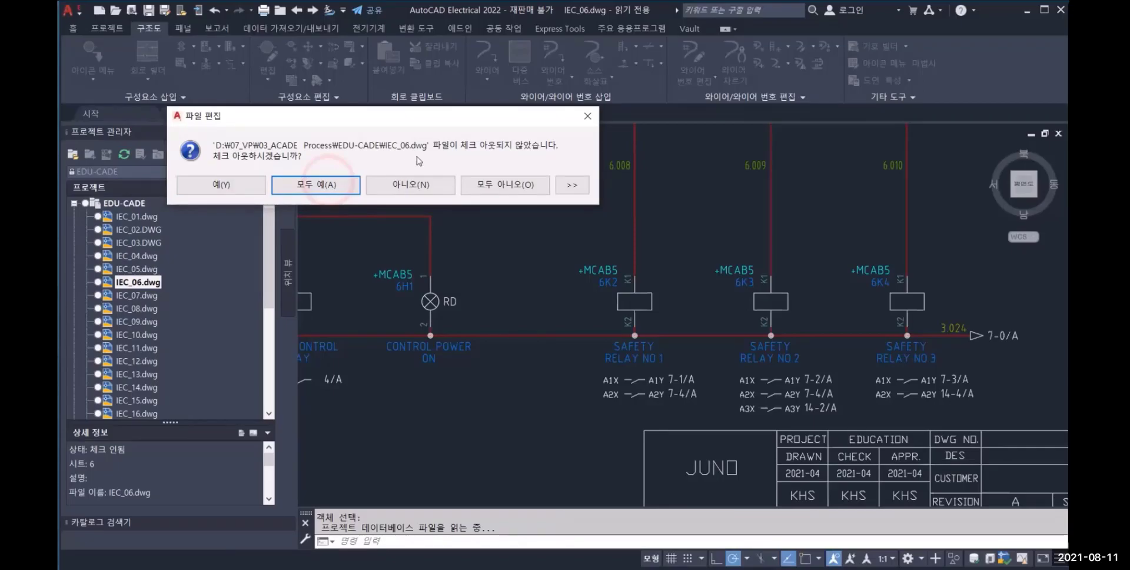
left_click(267, 552)
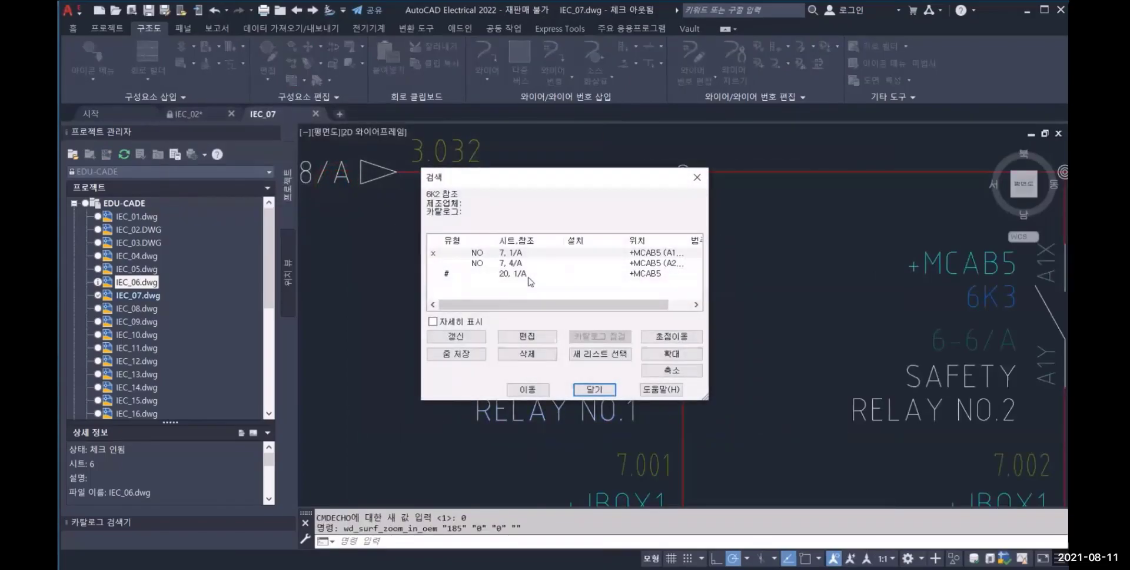
Delete the two NO contacts of relay 6K2 at references 7, 1/A and 7, 4/A, and close the reference list
left_click(532, 353)
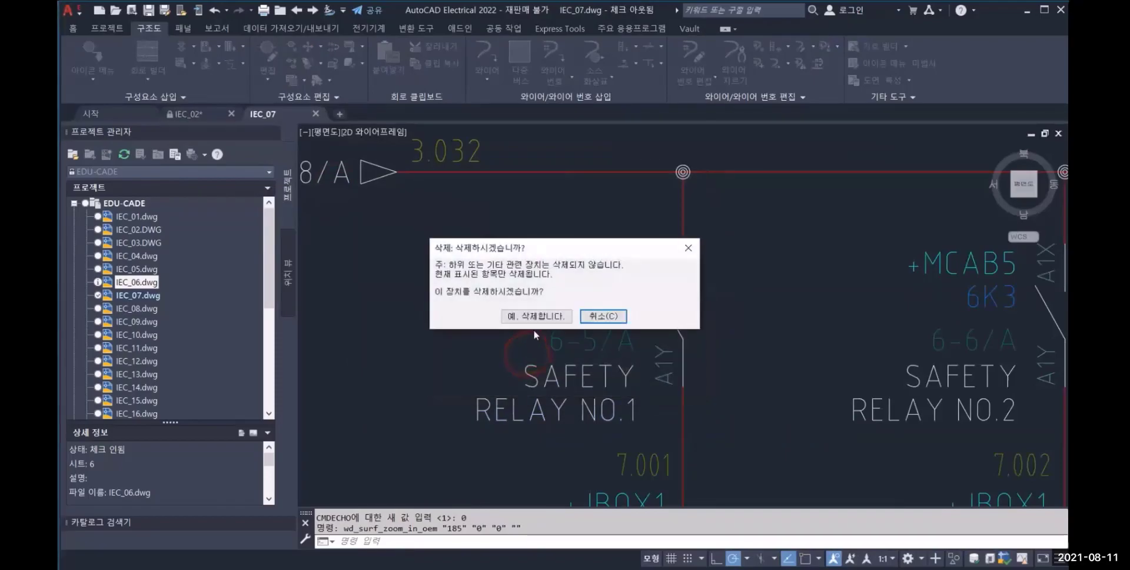
left_click(536, 319)
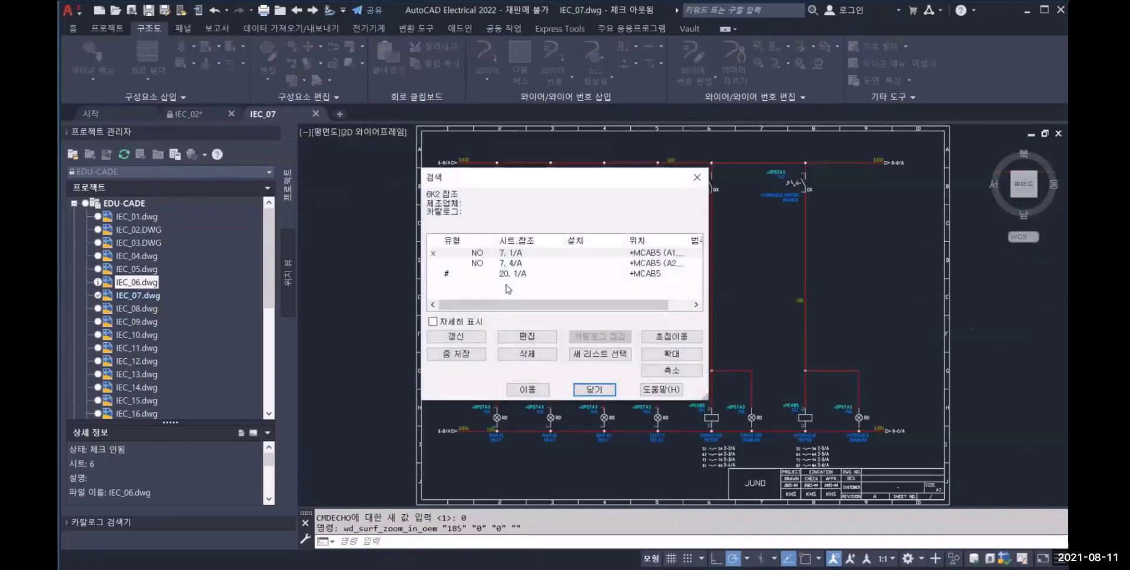
left_click(514, 263)
left_click(520, 389)
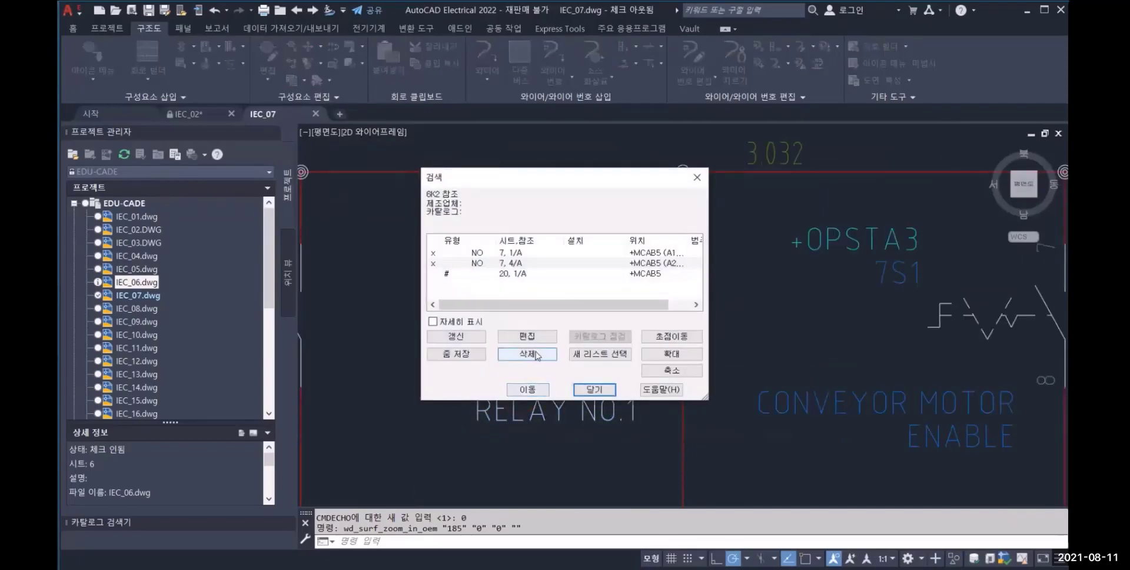
left_click(533, 355)
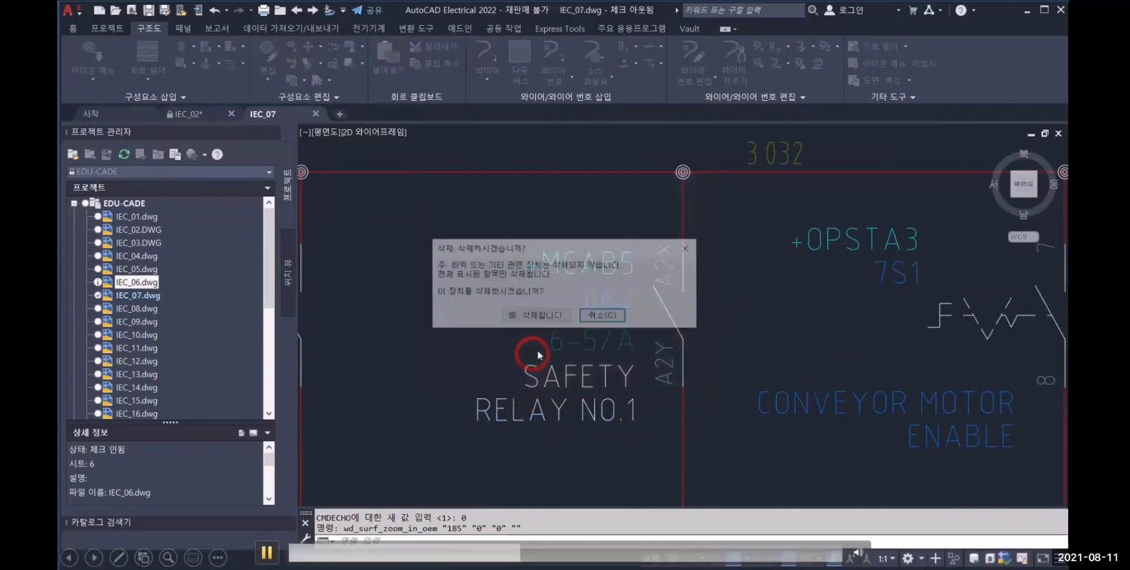
left_click(541, 317)
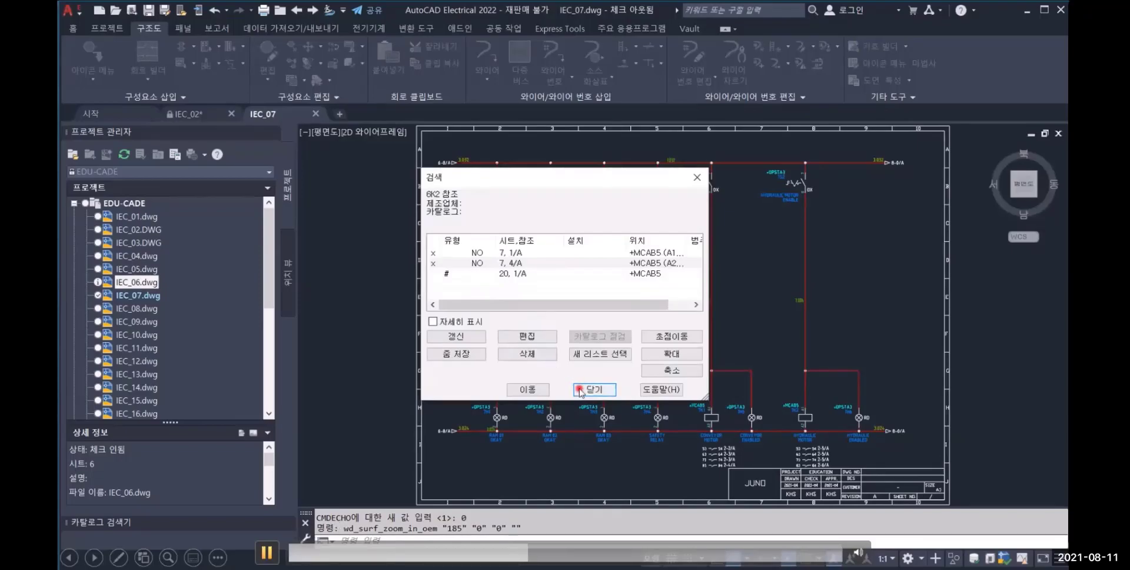
left_click(594, 390)
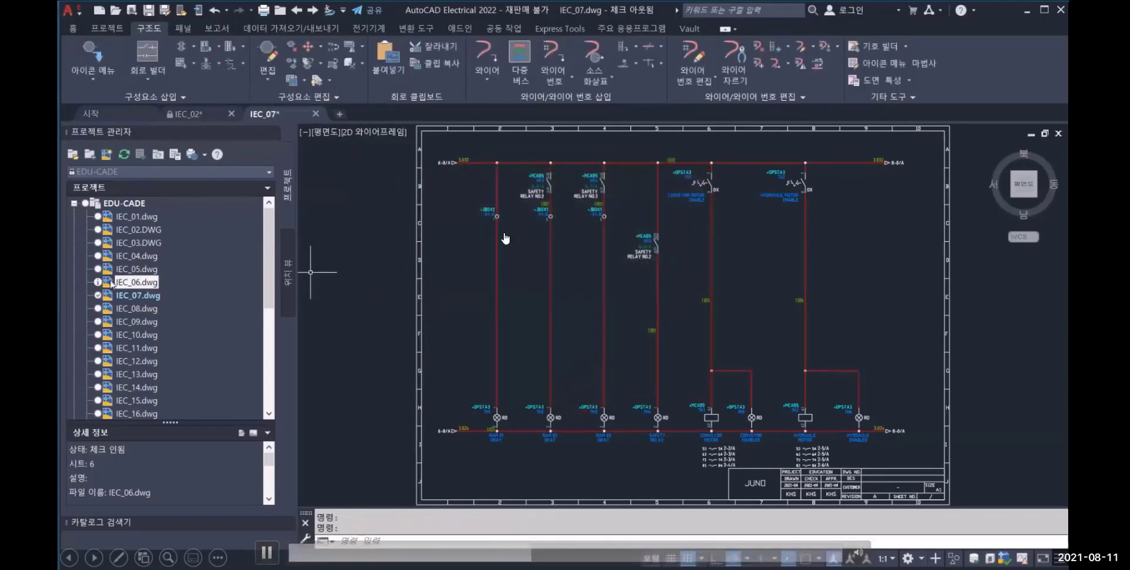
Reopen IEC_06.dwg and inspect the deleted relay's location and the revision field in the title block
double_click(136, 283)
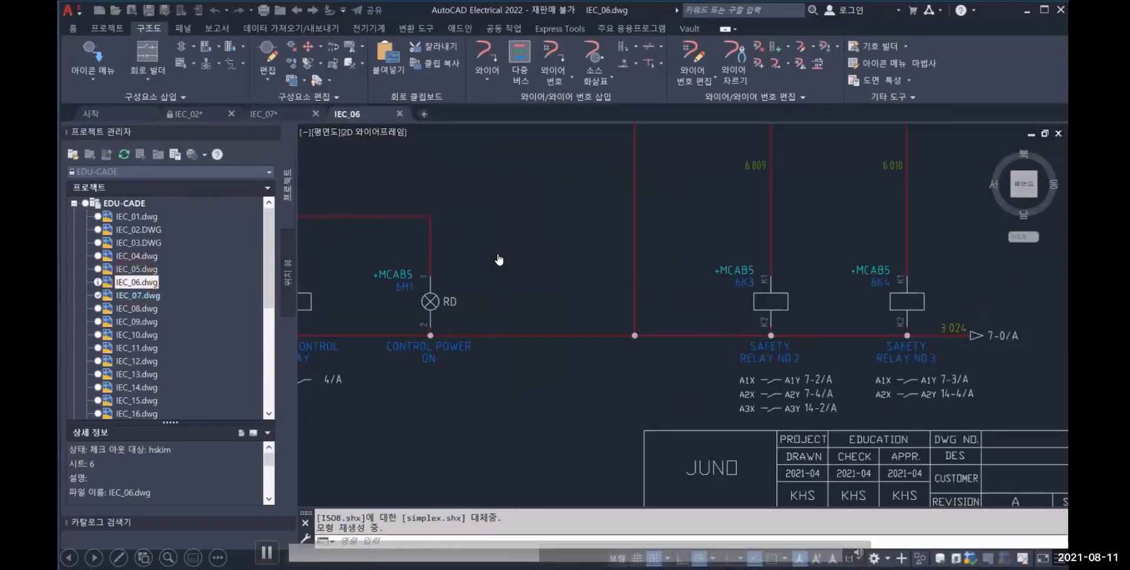
mouse_move(667, 366)
middle_mouse_down()
mouse_move(674, 392)
mouse_move(641, 305)
mouse_move(610, 323)
middle_mouse_up()
middle_click_drag(824, 401, 778, 402)
scroll(905, 425, "up", 2)
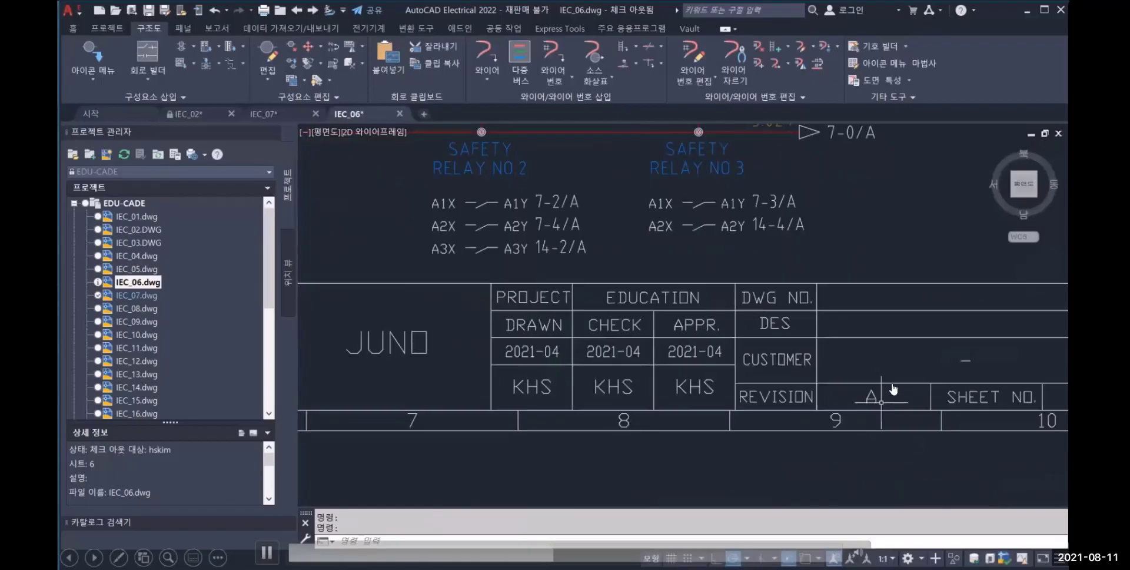
middle_click(798, 360)
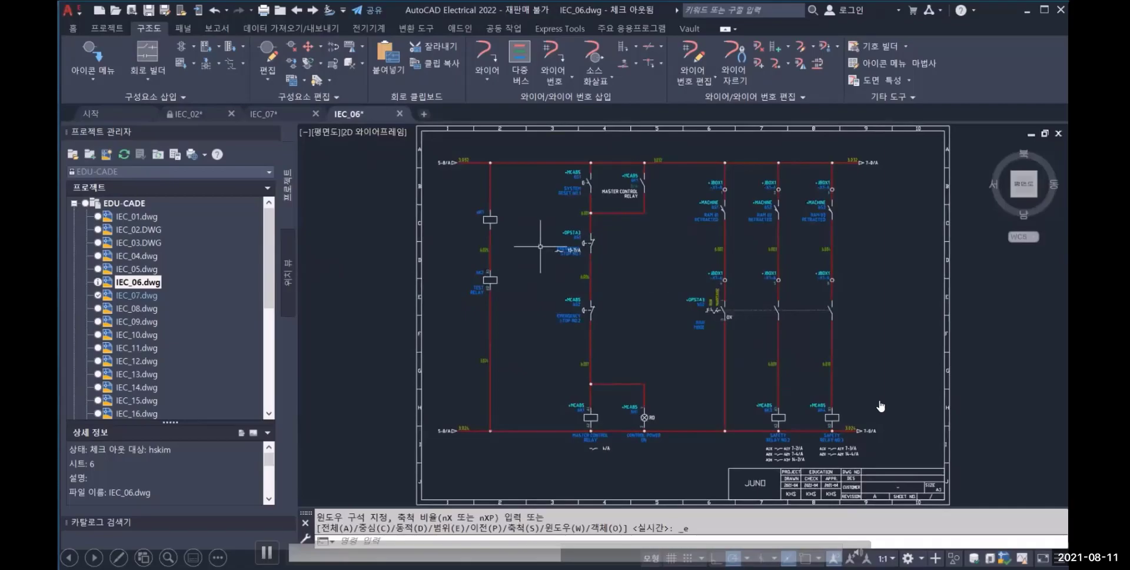
Check the modified EDU-CADE project drawings IEC_06.dwg and IEC_07.dwg into Vault, saving them first
right_click(140, 206)
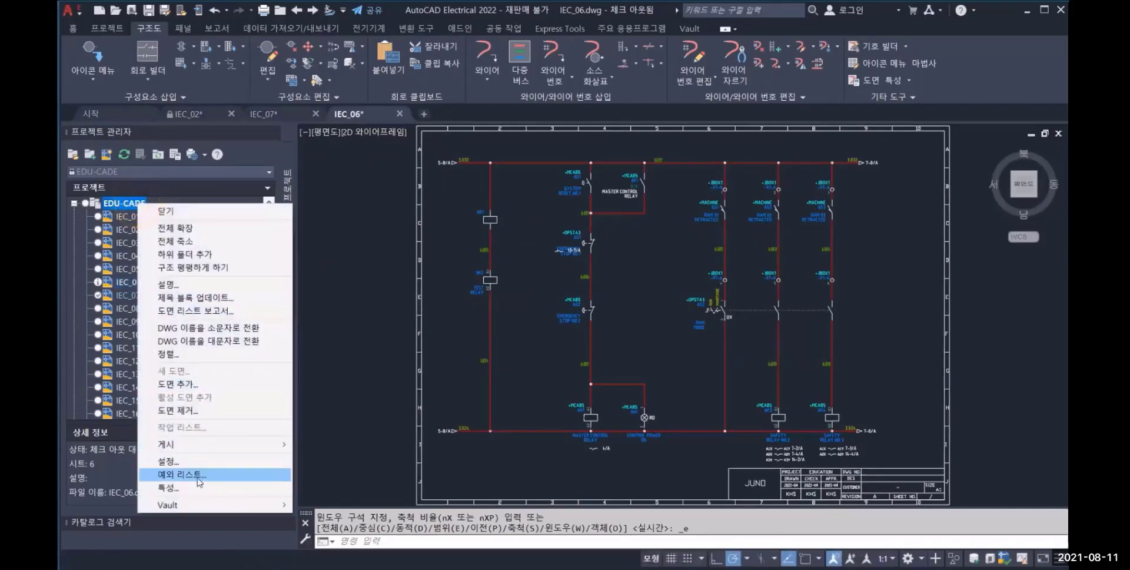
left_click(200, 505)
left_click(318, 478)
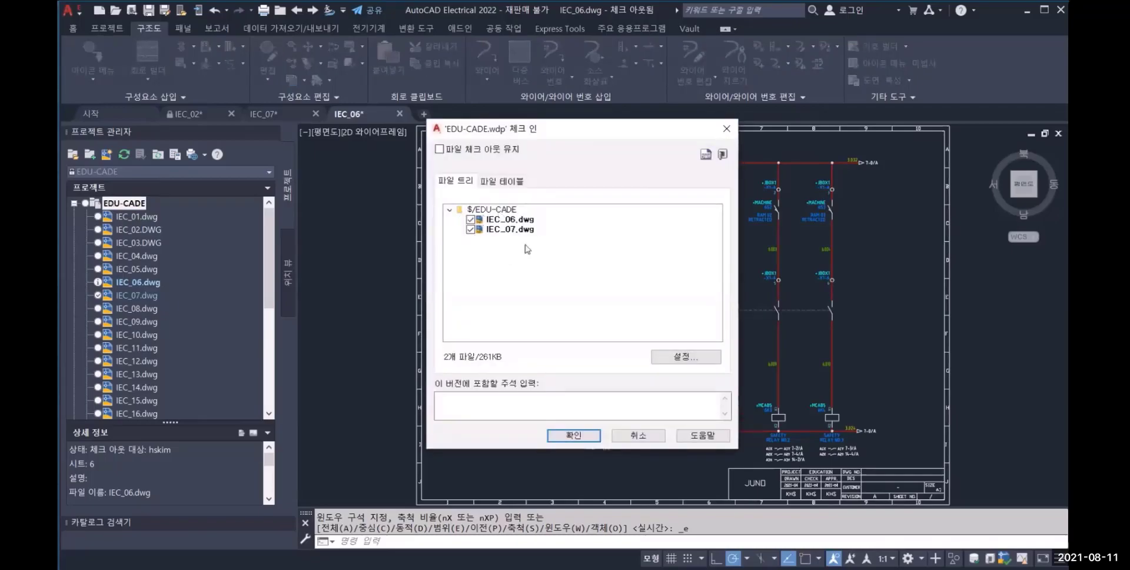
left_click(560, 435)
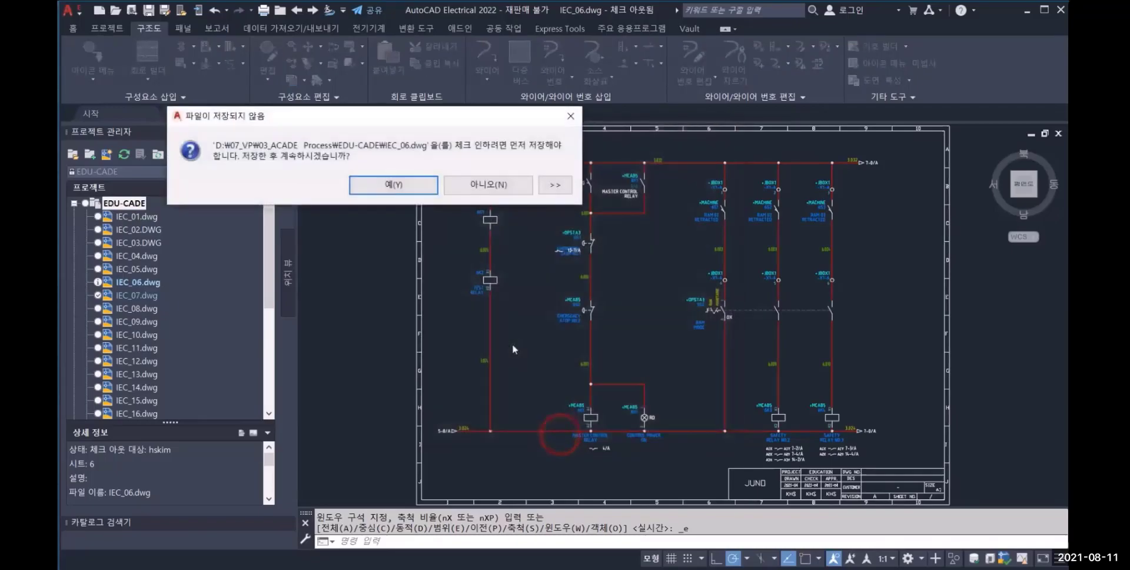
left_click(378, 185)
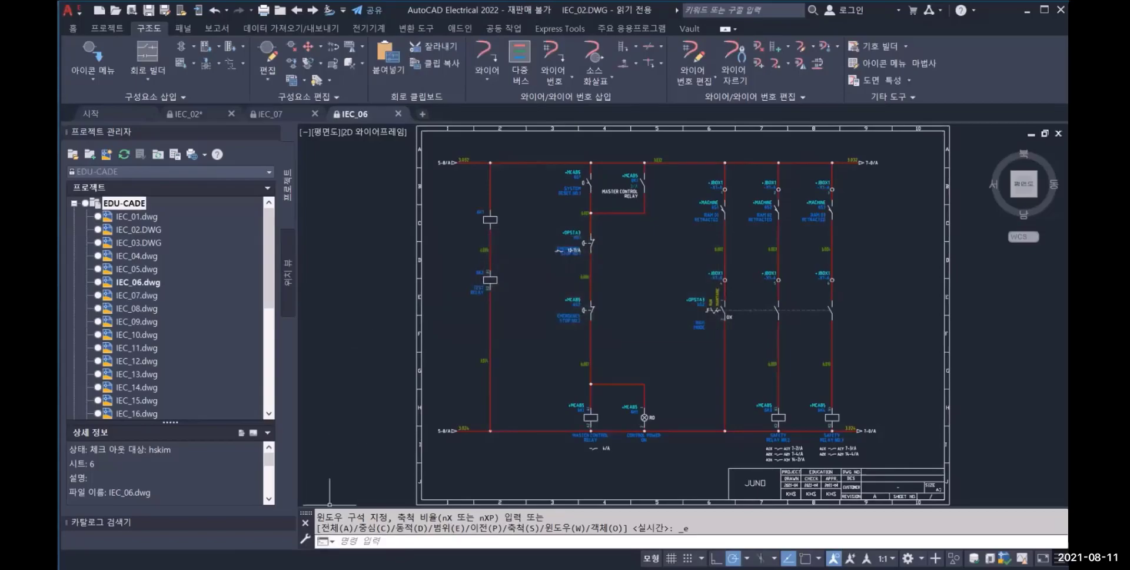
Switch to Vault Professional, refresh the EDU-CADE folder, and display all versions in the history of IEC_06.dwg
left_click(344, 567)
left_click(336, 548)
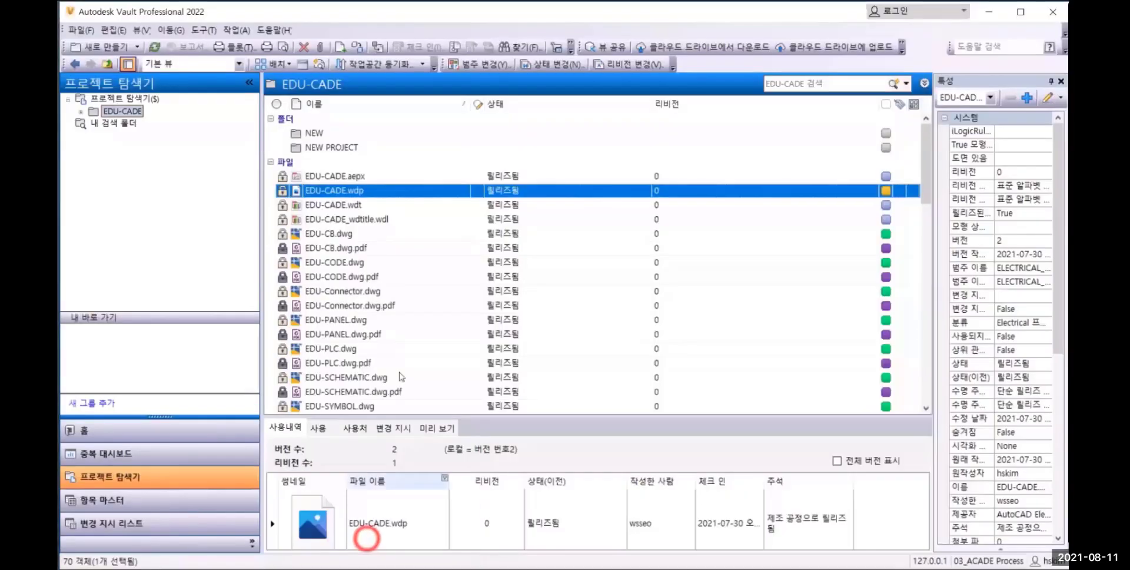
left_click(154, 46)
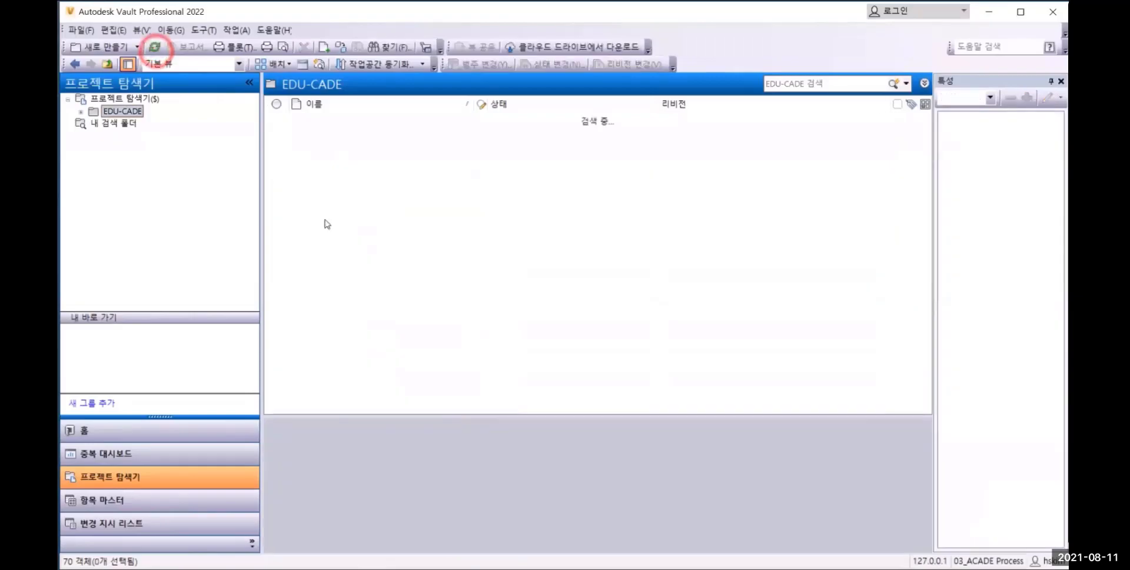
scroll(356, 297, "down", 9)
left_click(357, 279)
left_click_drag(484, 416, 478, 346)
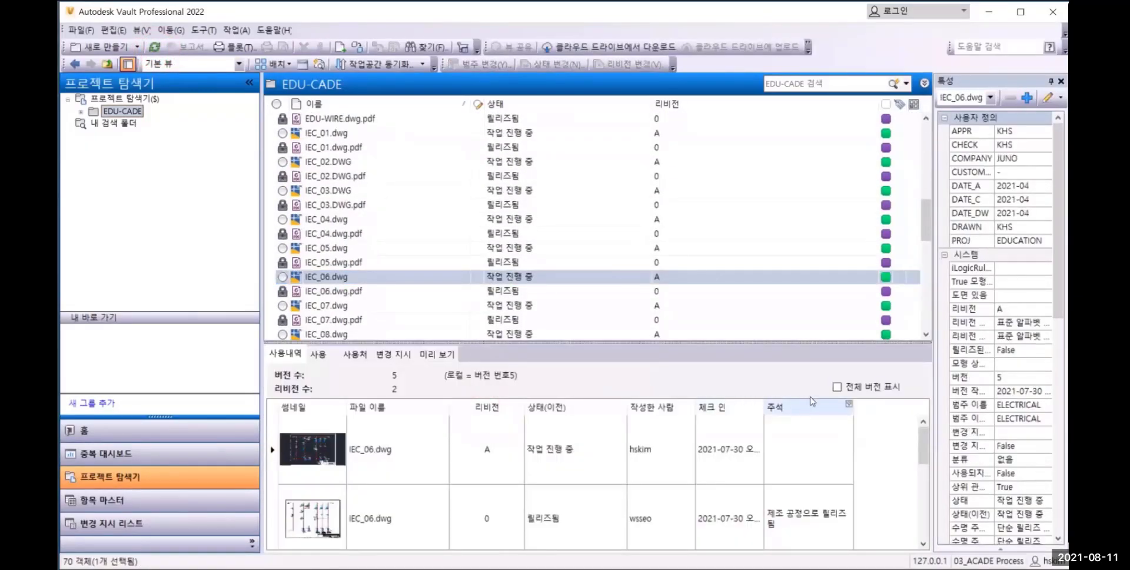
left_click(836, 387)
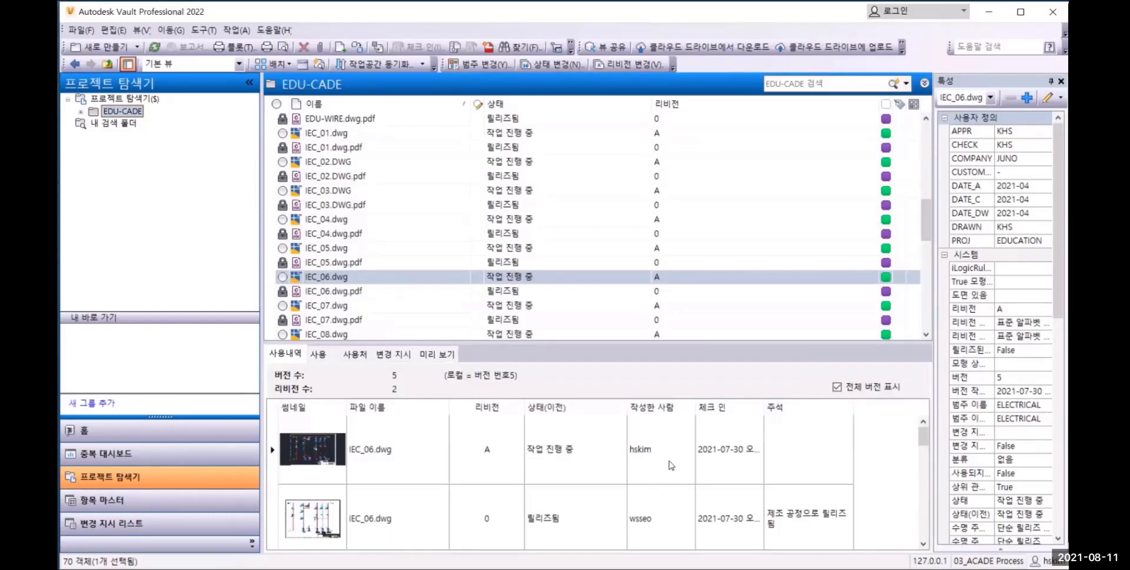
Change the lifecycle state of EDU-CADE.wdp and its related files to 릴리즈됨 (Released)
scroll(412, 256, "up", 8)
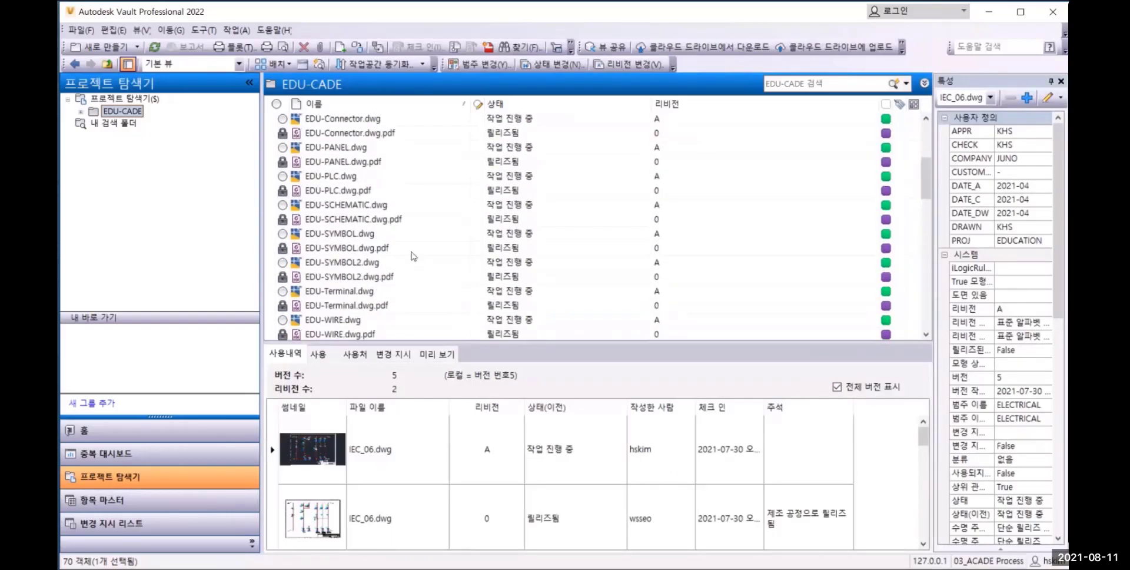
scroll(412, 257, "up", 1)
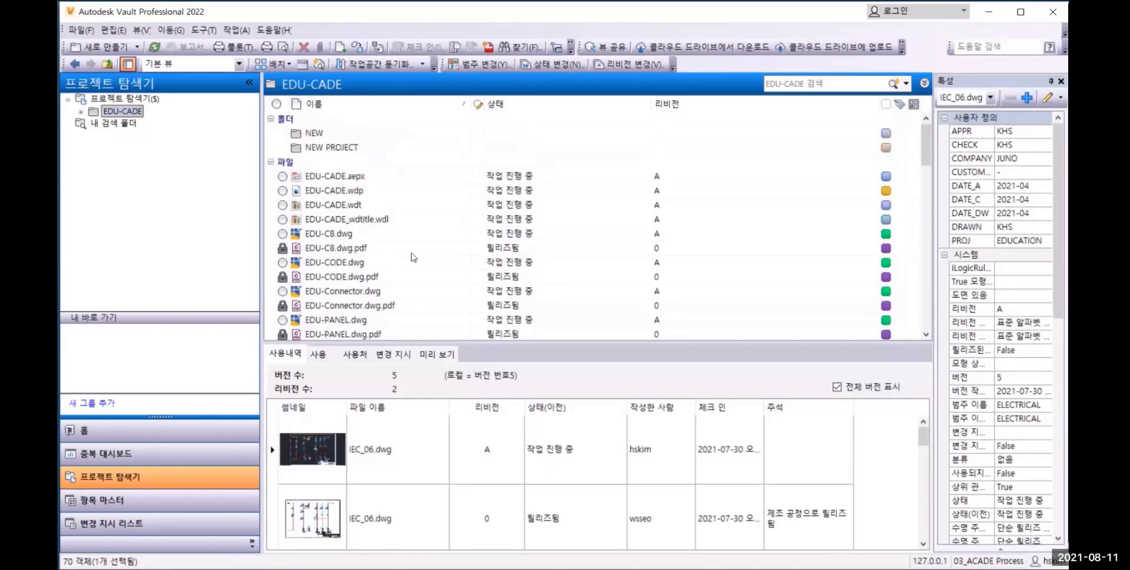
left_click(345, 192)
right_click(347, 192)
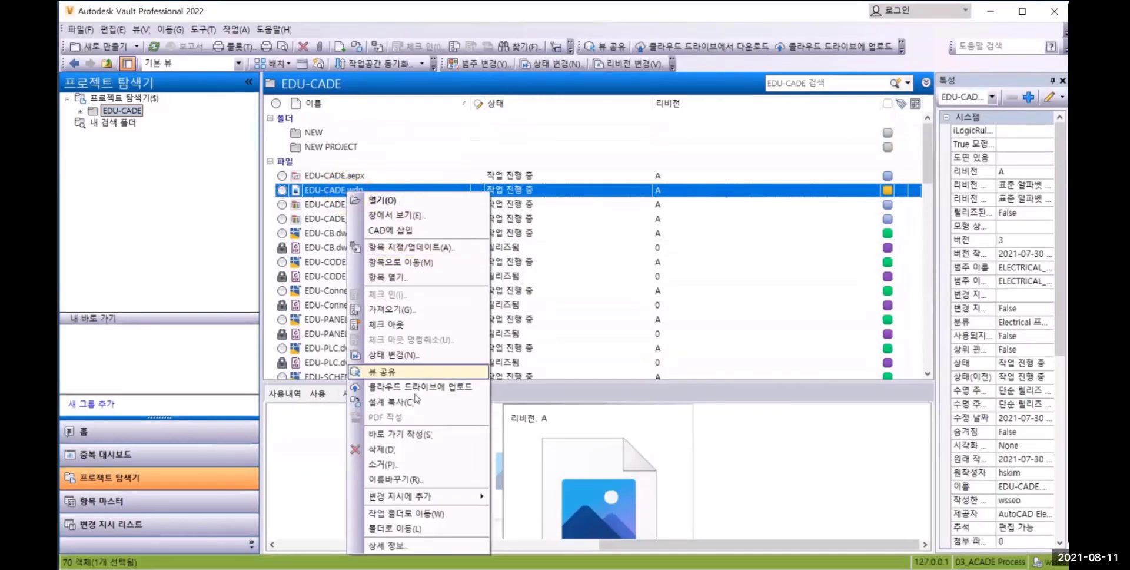
left_click(409, 358)
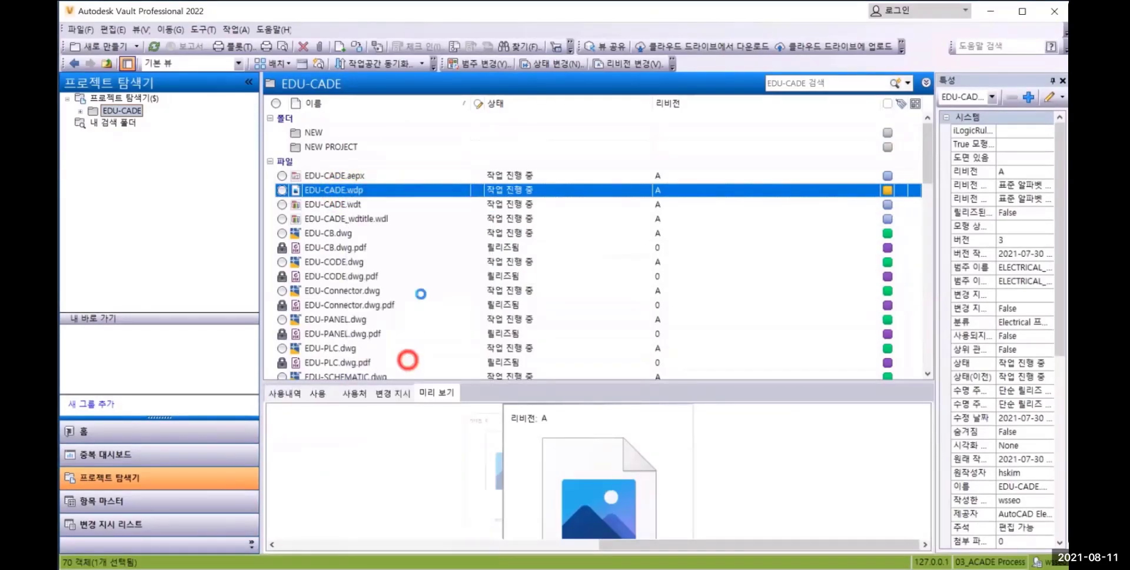
left_click(491, 82)
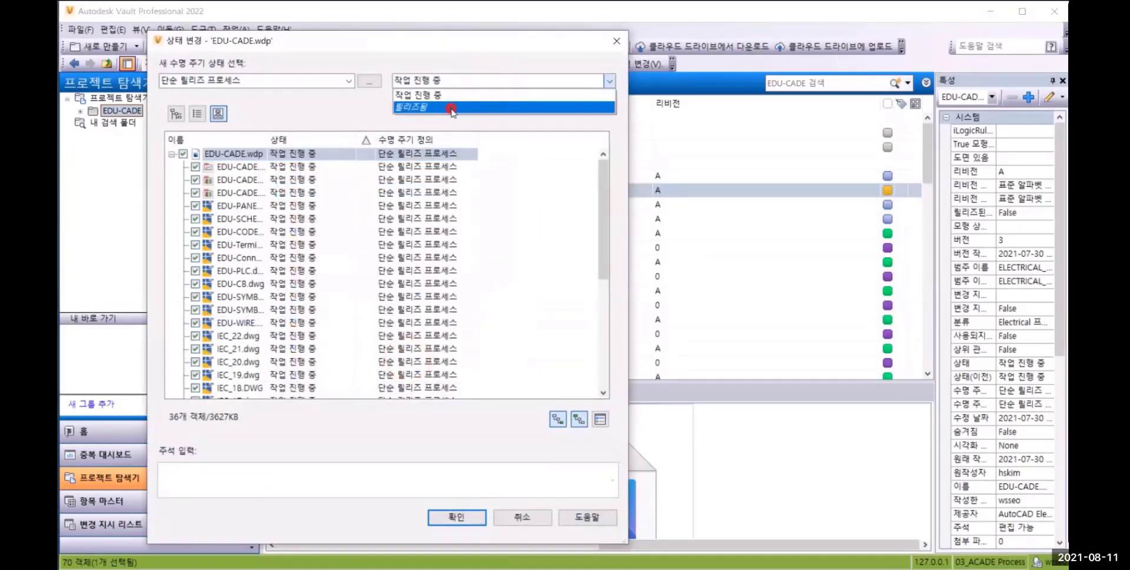
left_click(451, 108)
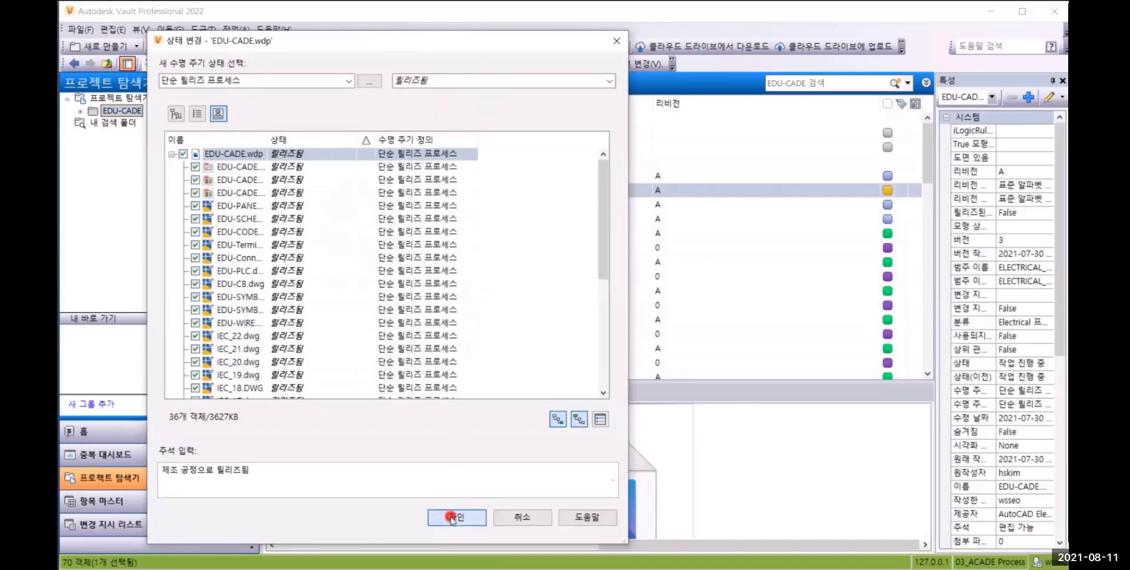
left_click(451, 517)
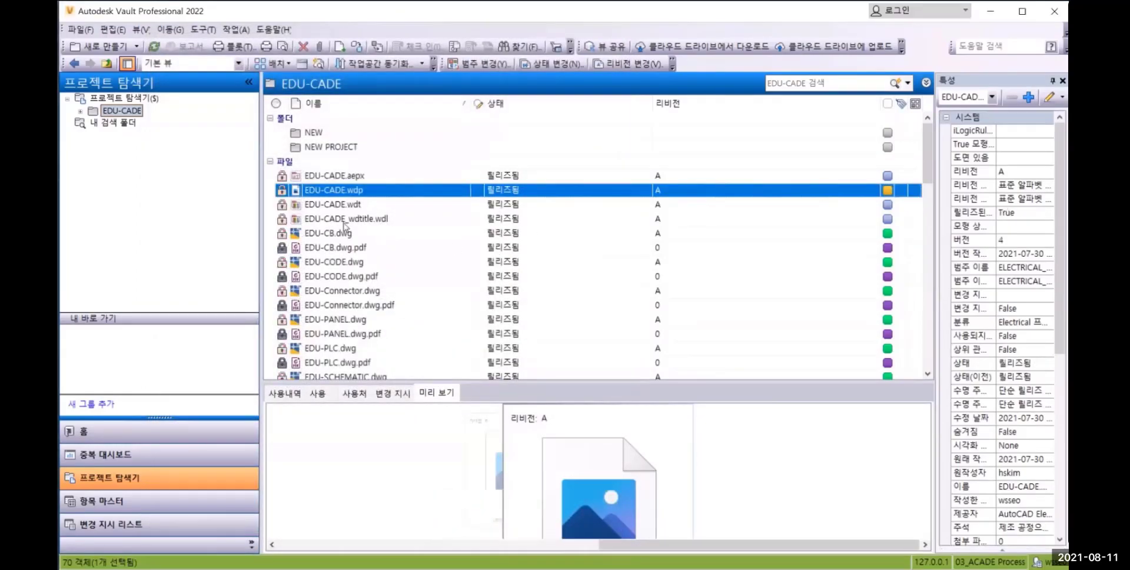
Assign an item to EDU-CADE.wdp and display the item's bill of materials (재료 명세서)
right_click(347, 193)
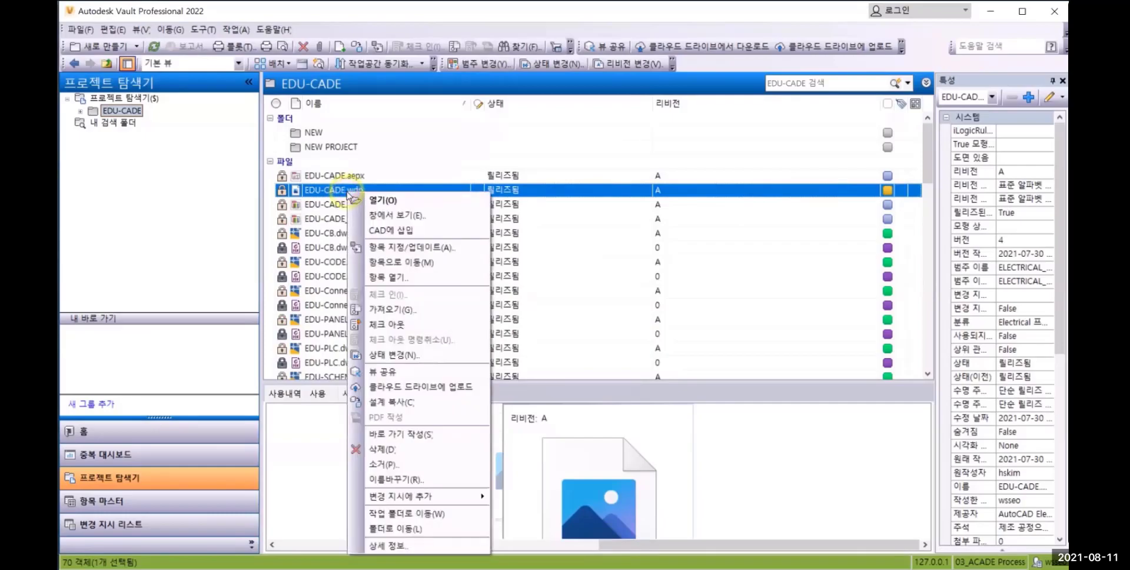
left_click(391, 247)
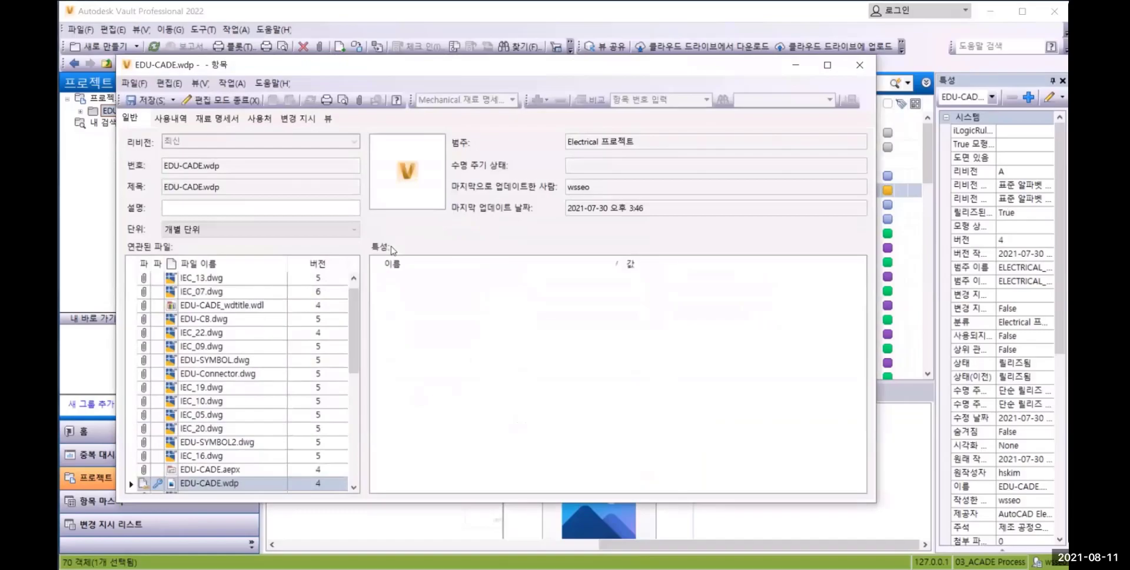
left_click(214, 117)
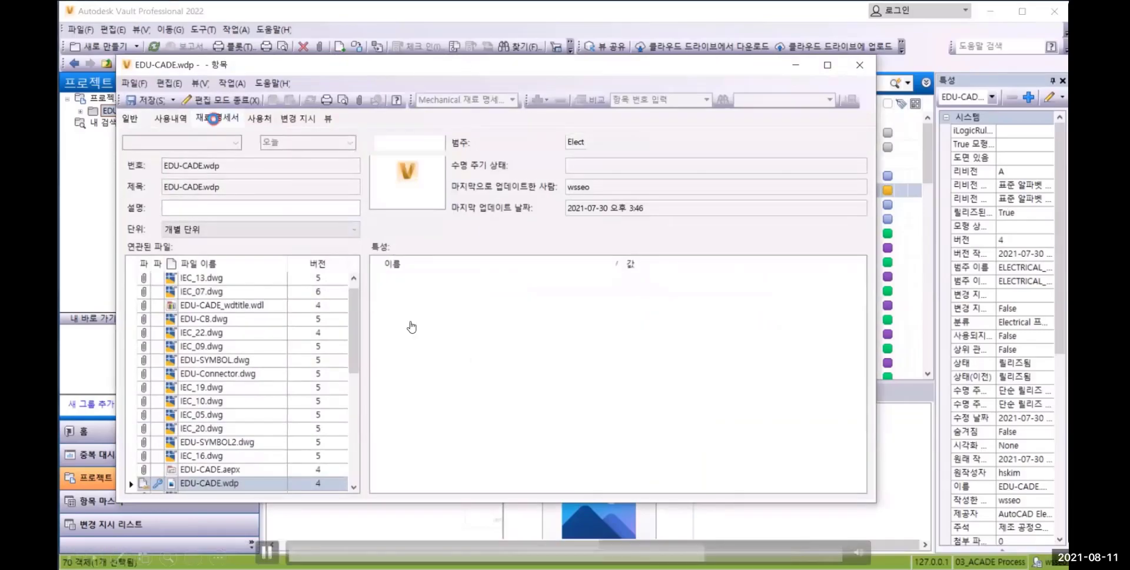
left_click(385, 194)
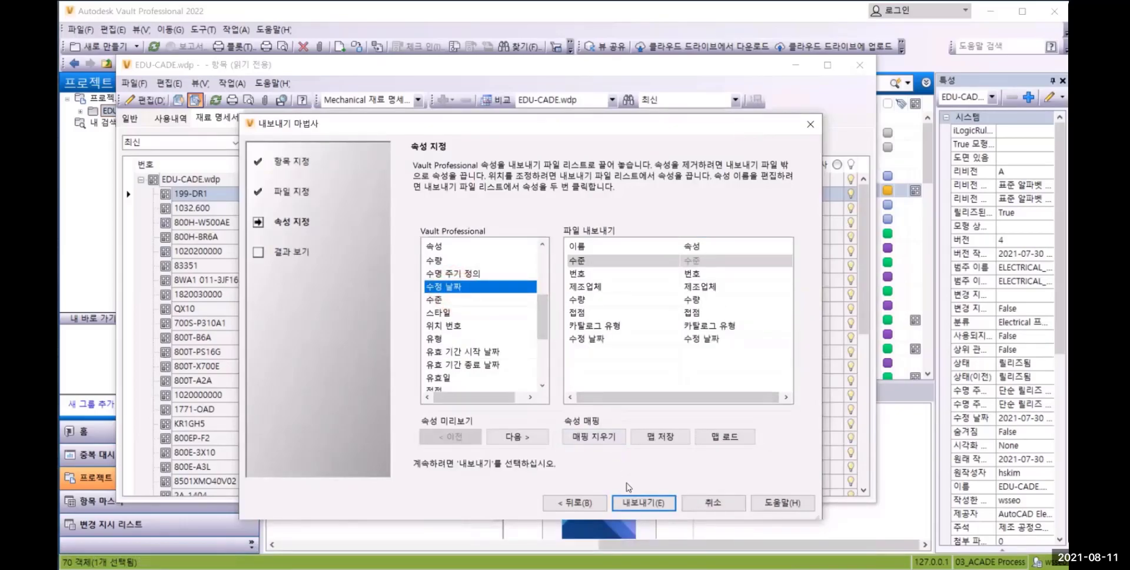
Export the item's bill of materials to BOM.csv with the mapped properties and open the exported file in Excel
left_click(641, 503)
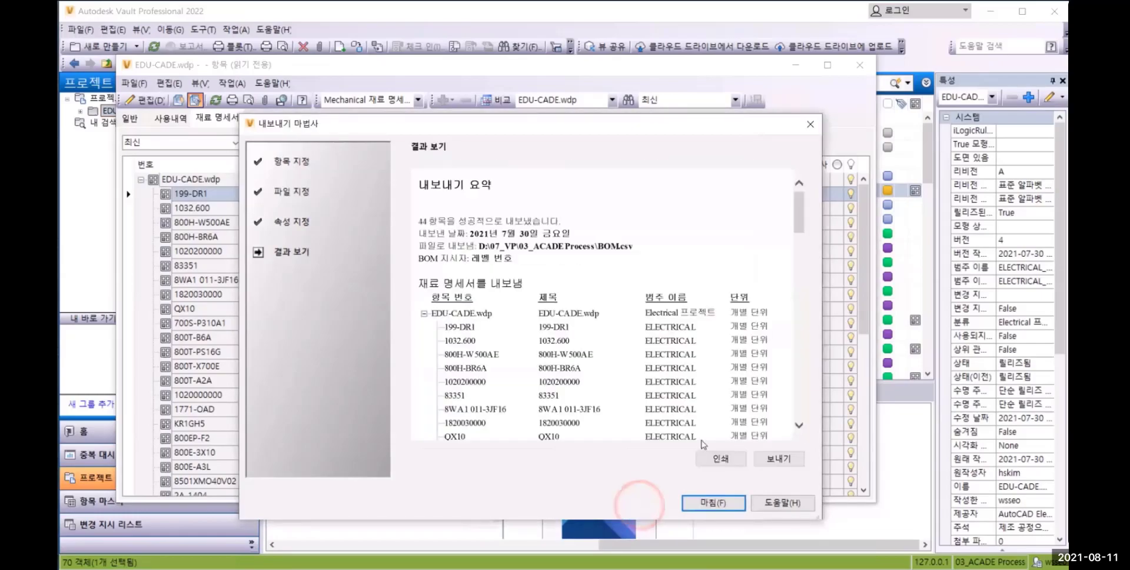
left_click(698, 504)
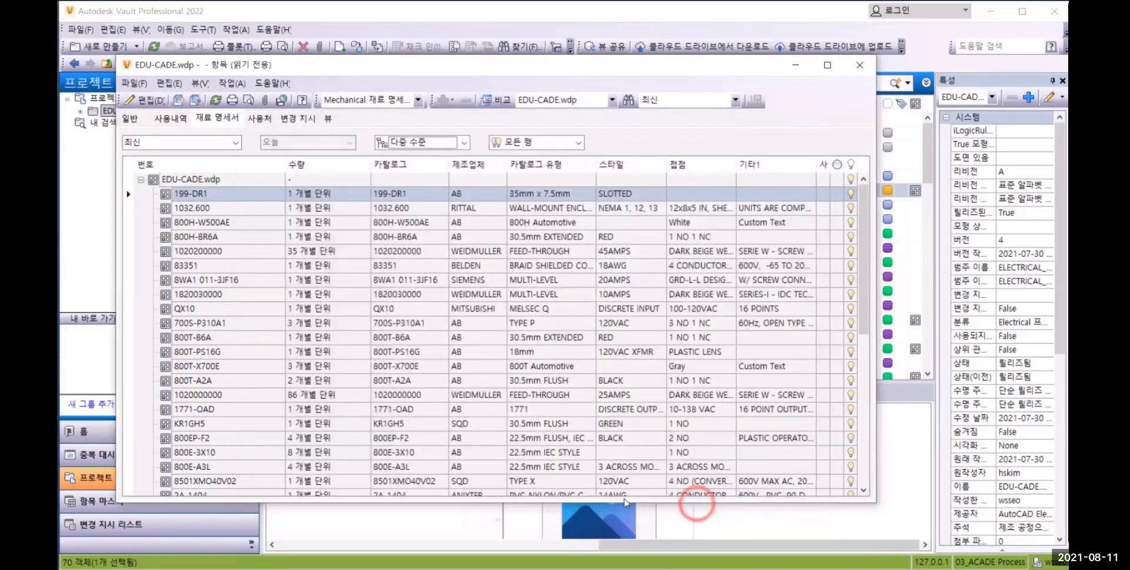
left_click(165, 568)
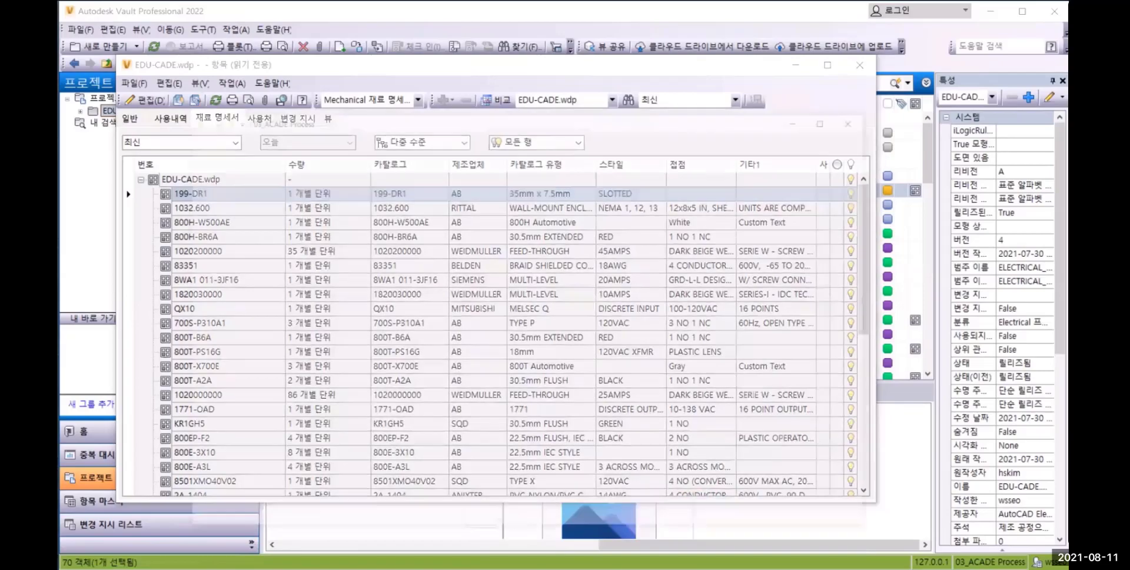
double_click(350, 213)
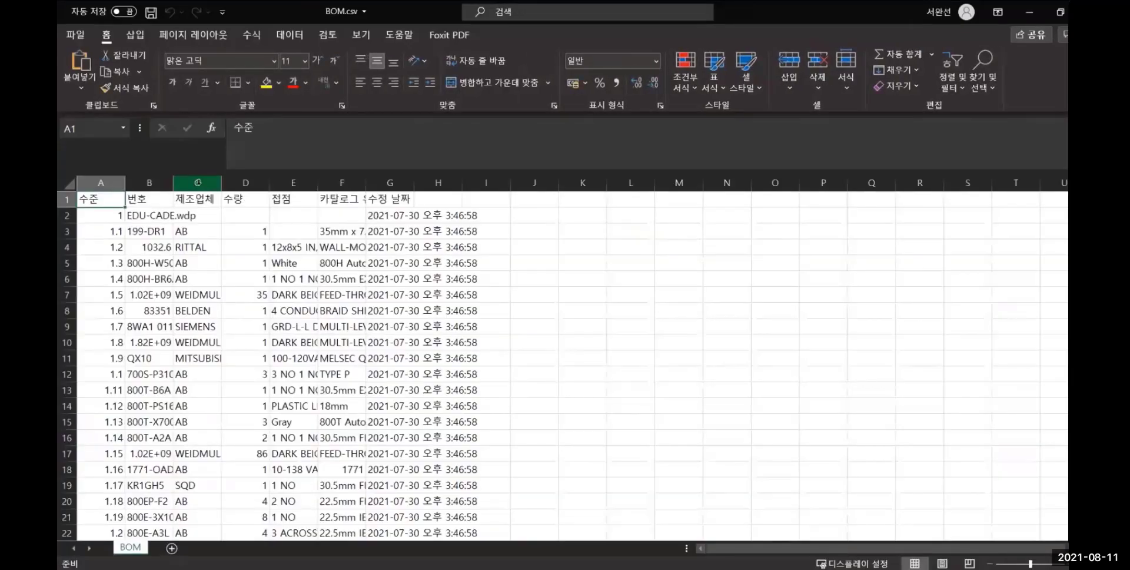
Fit the widths of columns B, C, E and F to their contents in BOM.csv and look through the parts list
double_click(173, 183)
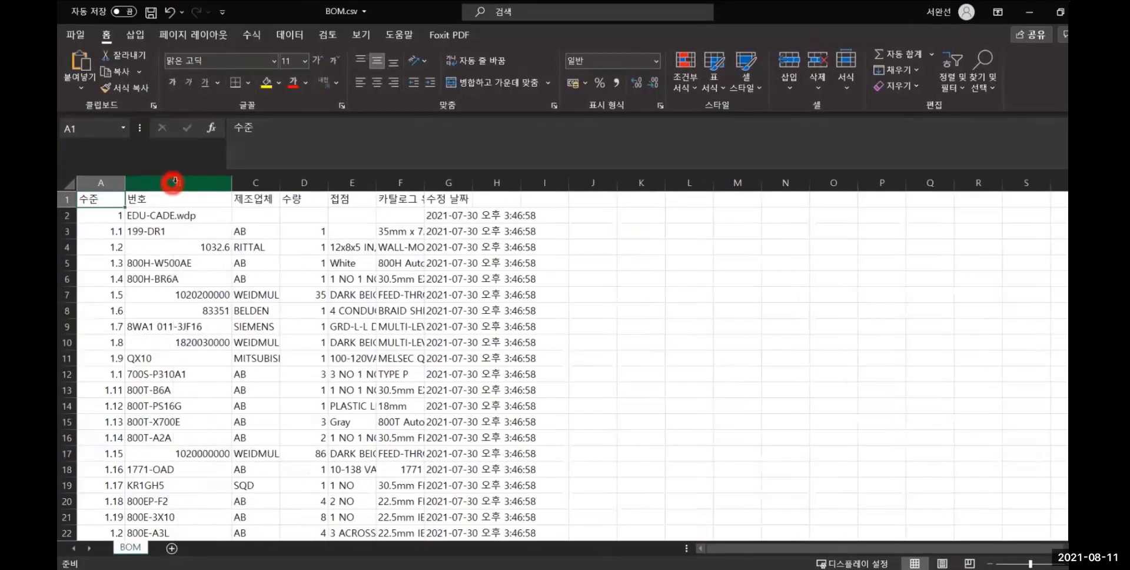
double_click(279, 183)
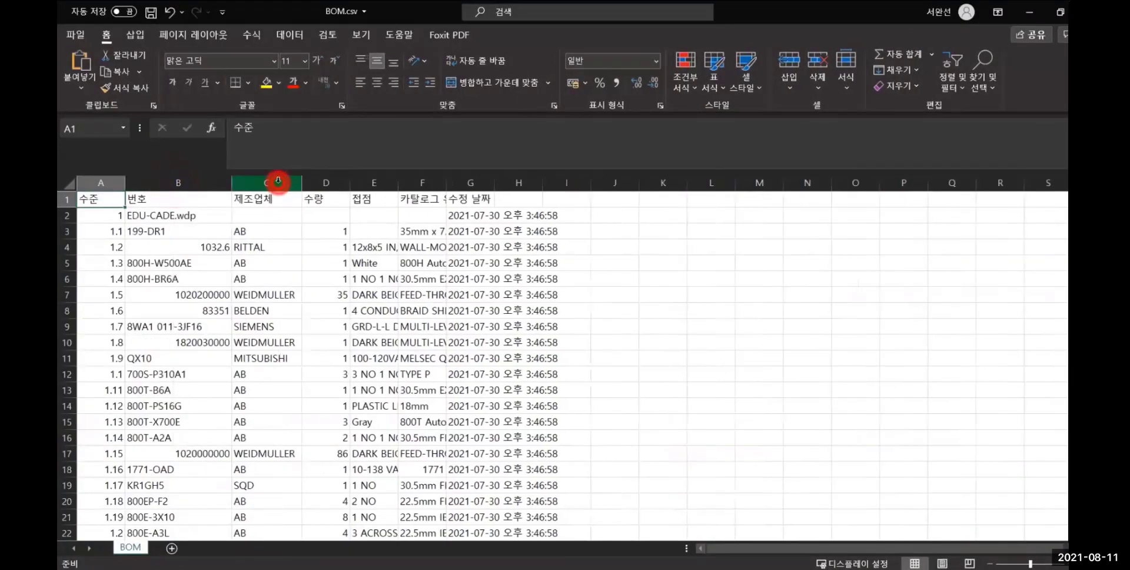
double_click(397, 183)
double_click(752, 183)
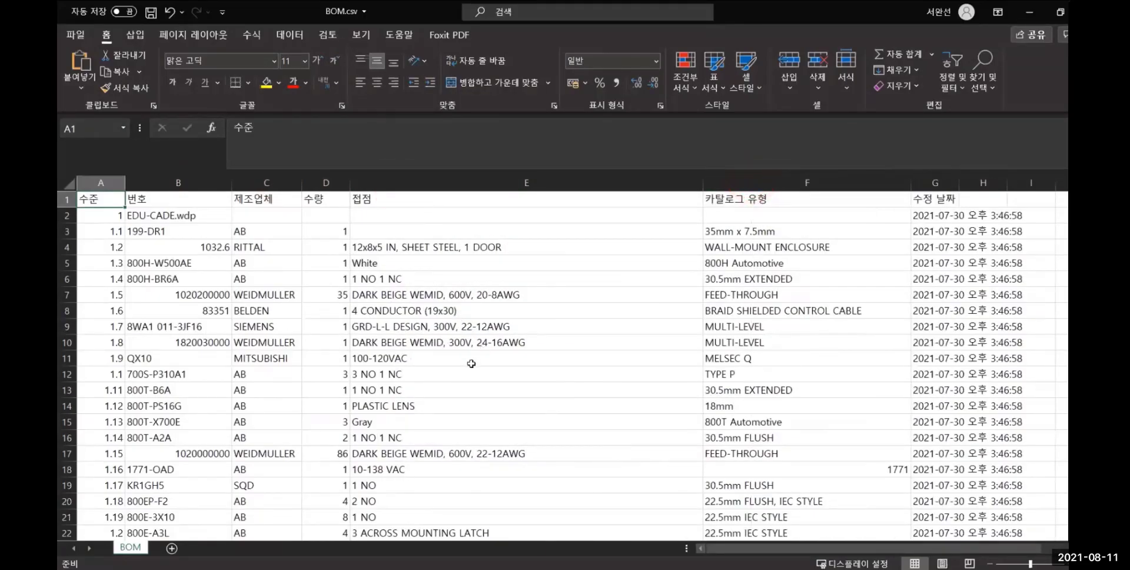
scroll(472, 364, "down", 6)
scroll(468, 365, "down", 3)
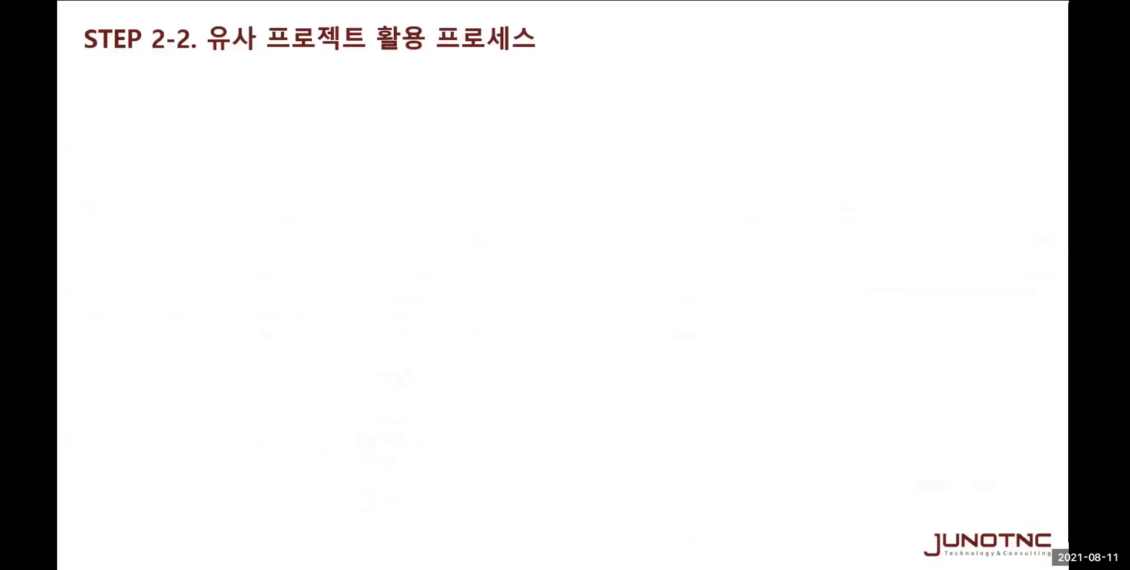
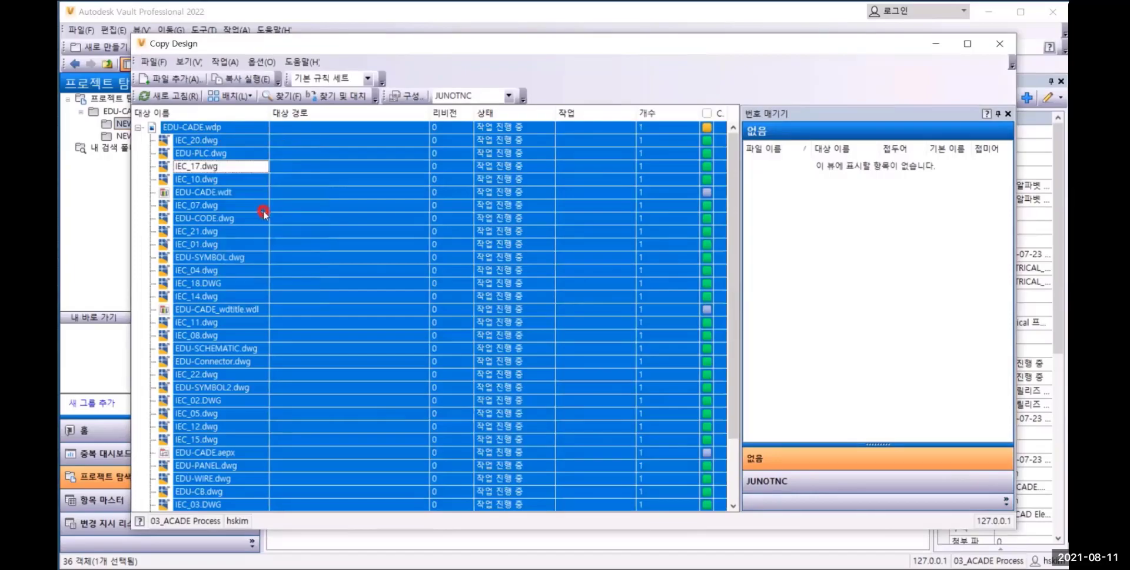
Set the destination of all files in the design copy to the $/EDU-CADE/NEW PROJECT folder
left_click(513, 250)
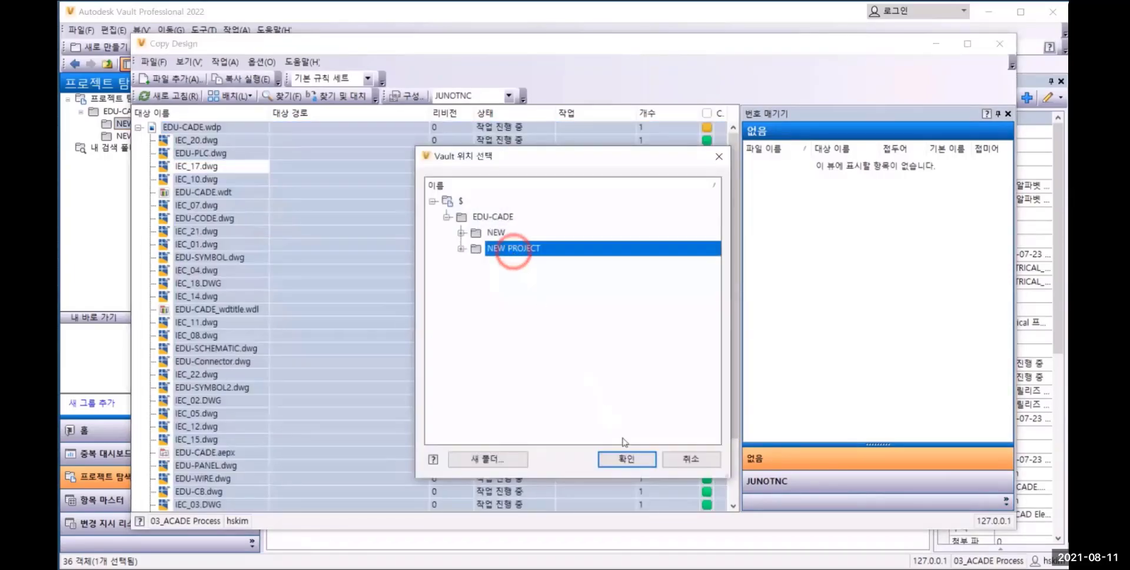
left_click(626, 459)
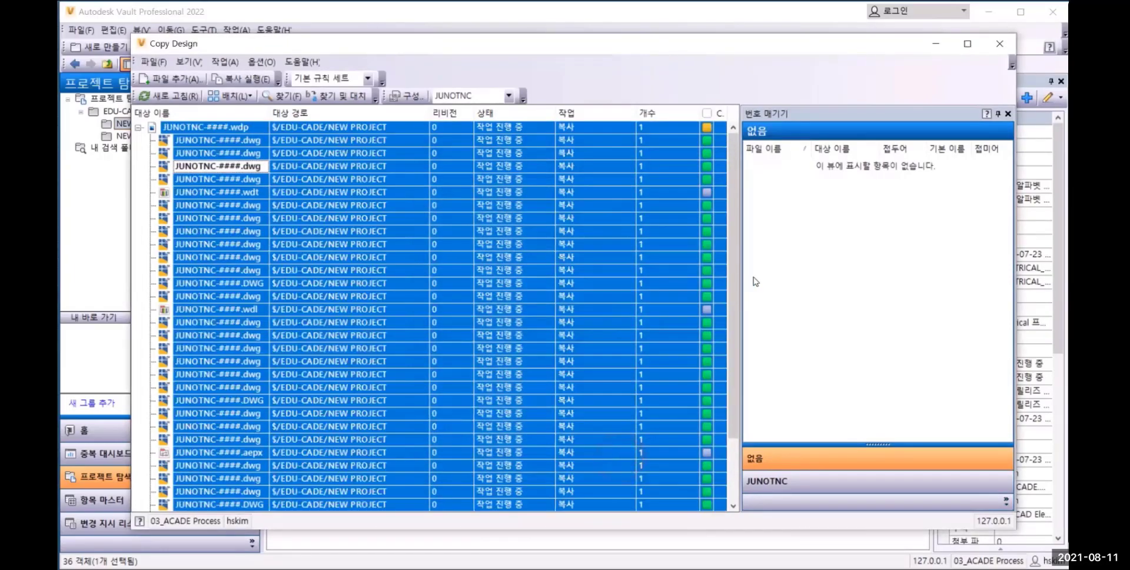
Take EDU-CADE.wdp, EDU-CADE.wdt and EDU-CADE_wdtitle.wdl out of the JUNOTNC numbering scheme
left_click(807, 480)
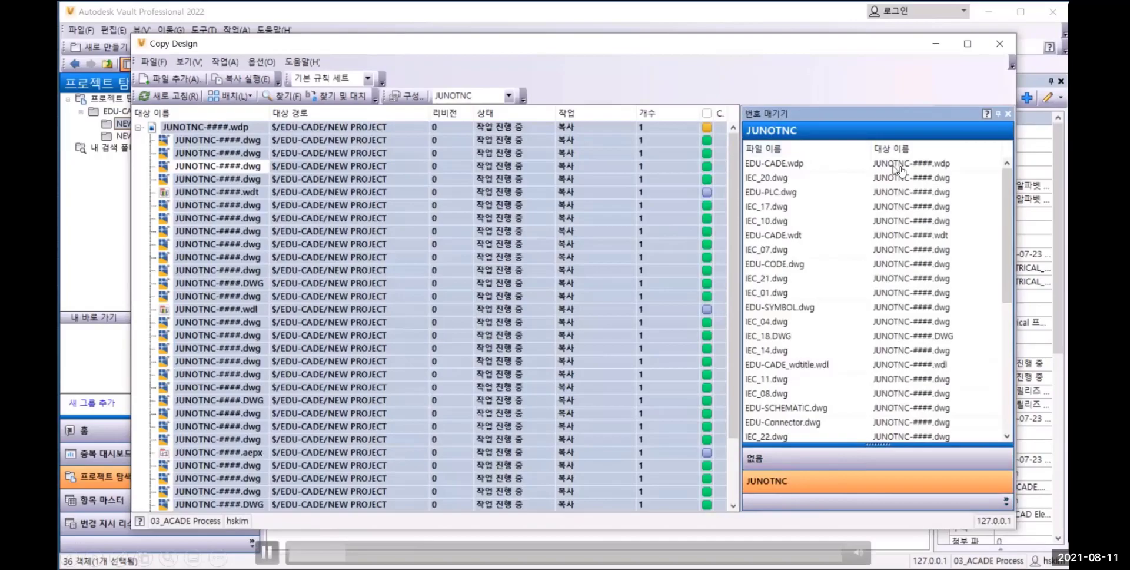
left_click(864, 165)
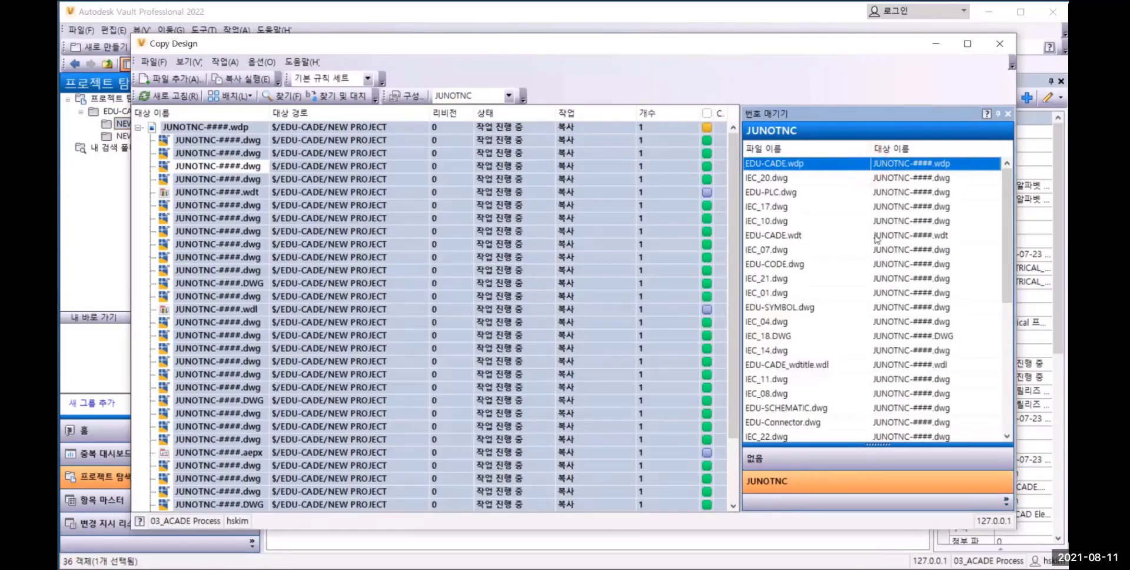
left_click(851, 236, "ctrl")
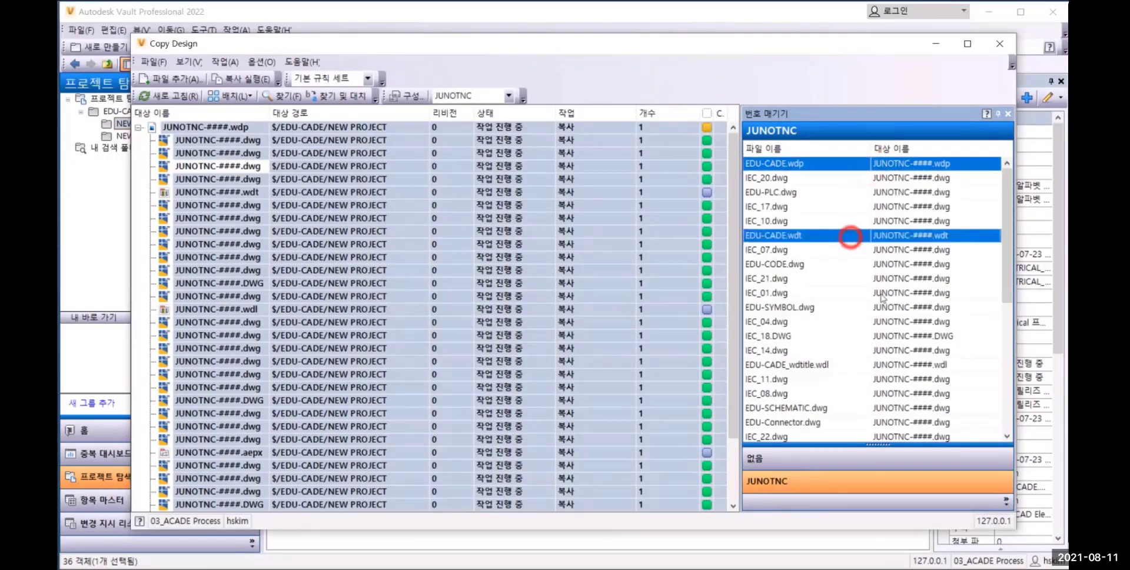
left_click(839, 365, "ctrl")
right_click(839, 365)
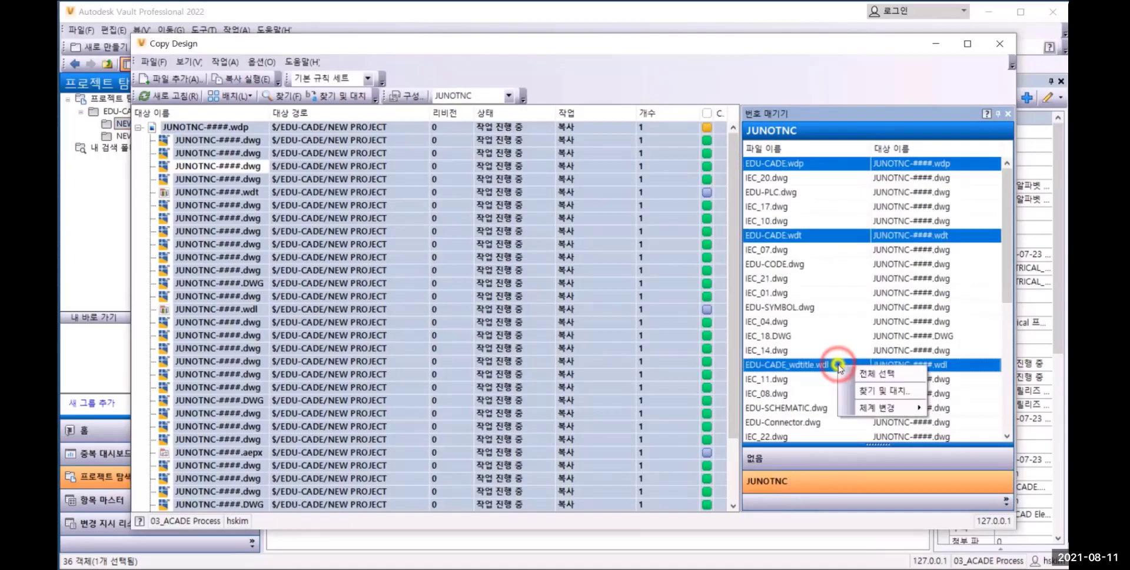
left_click(874, 406)
left_click(957, 409)
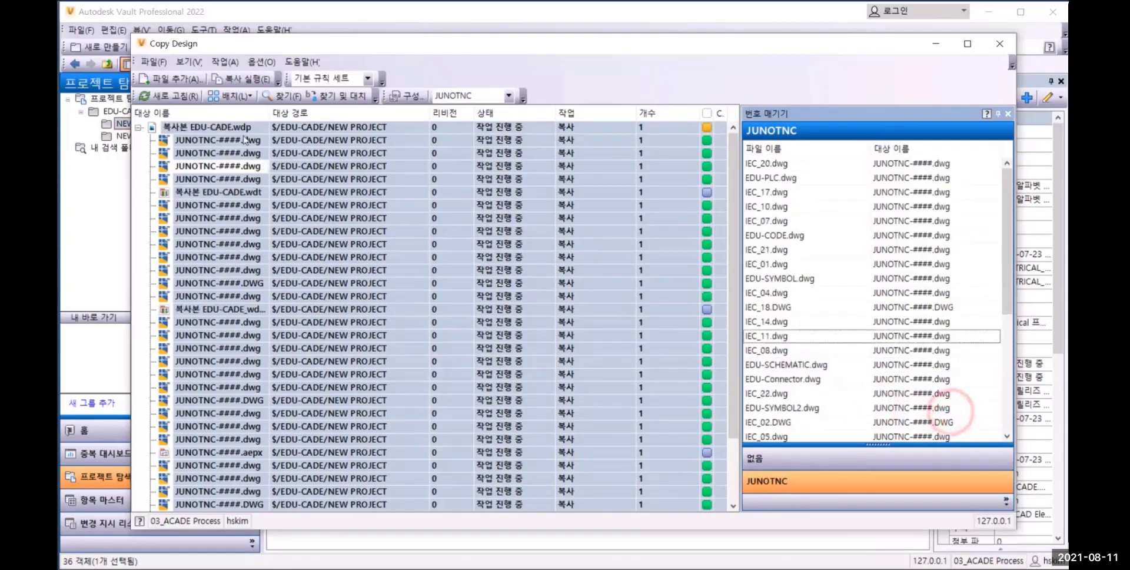
Rename the copied project file as NEW_PJT.wdp, execute the copy and close Copy Design
left_click(218, 128)
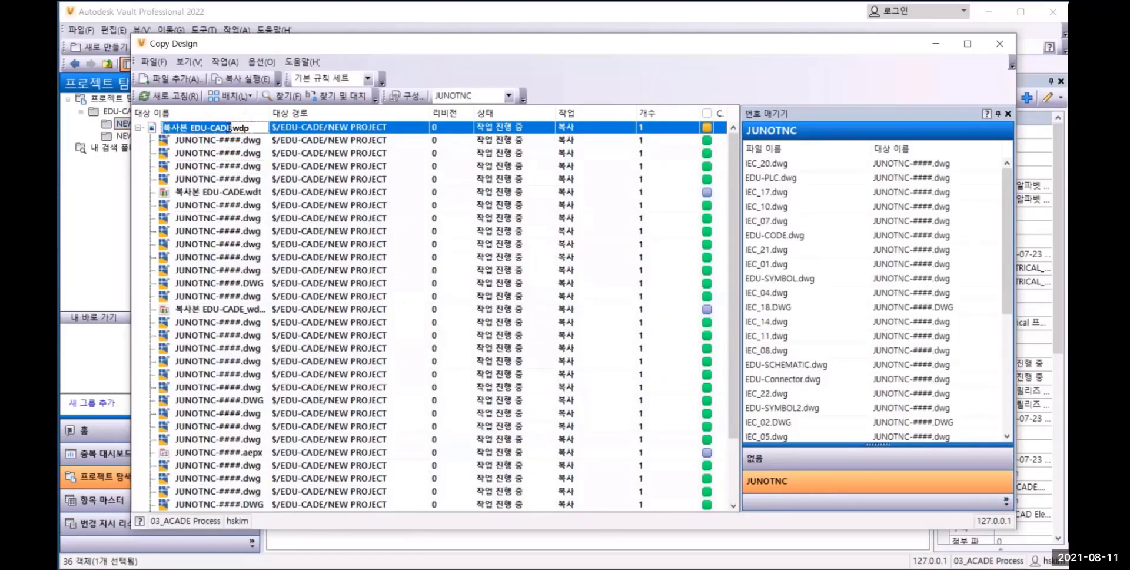
type("NEW_PJT")
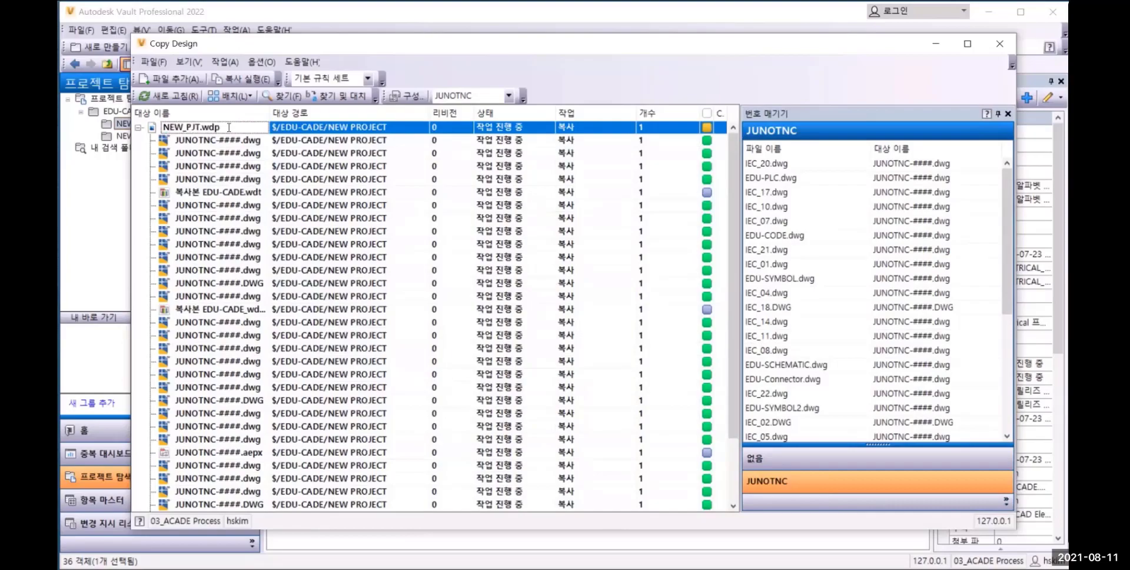
left_click(247, 80)
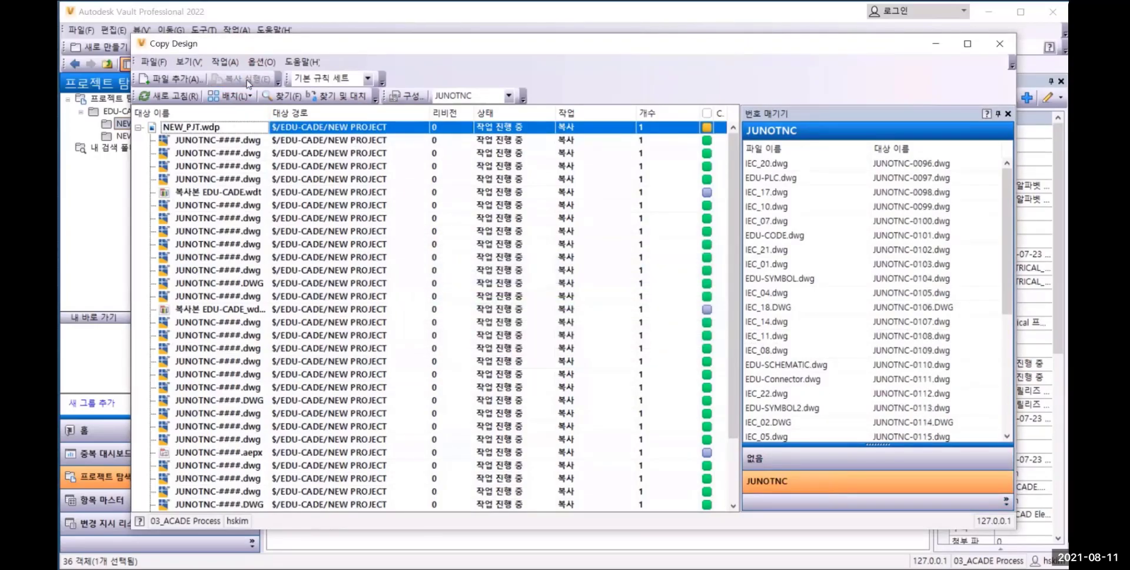
left_click(1000, 44)
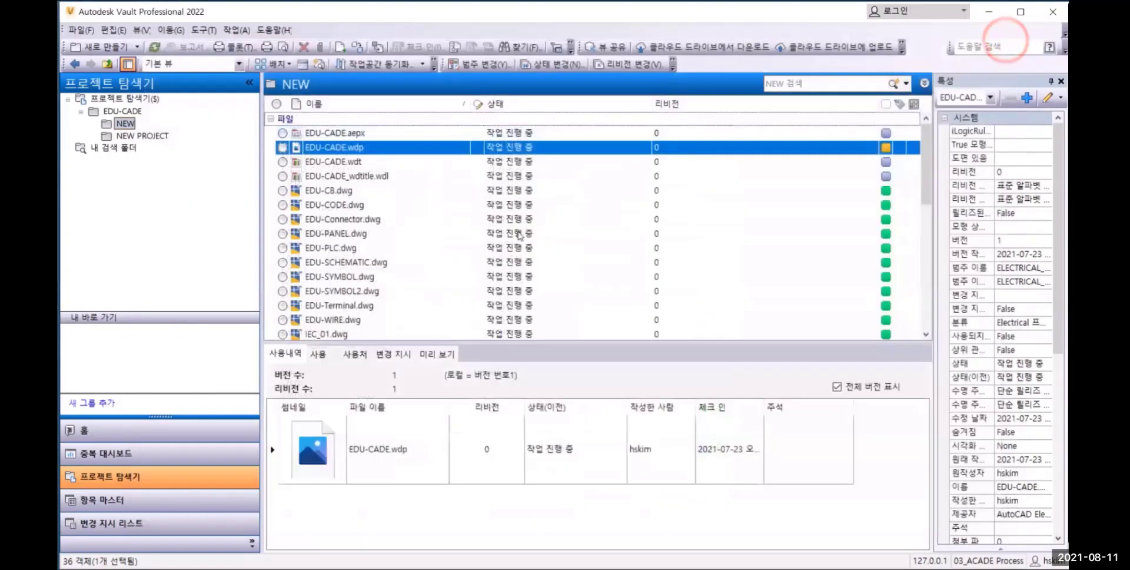
Look through the copied JUNOTNC drawings and NEW_PJT.wdp in the NEW PROJECT folder with their version history
left_click(150, 137)
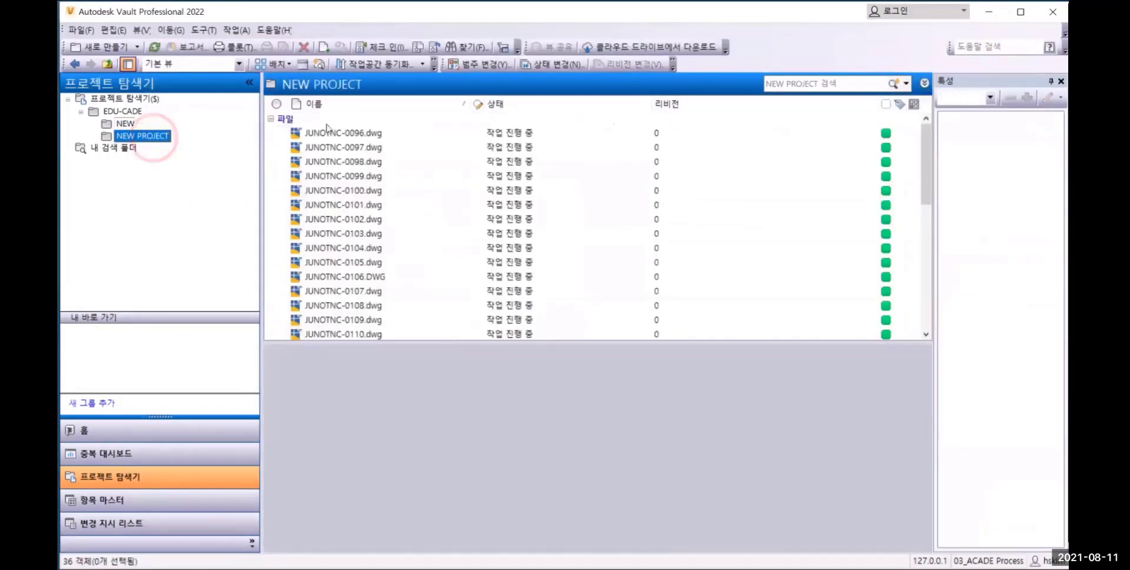
left_click(340, 137)
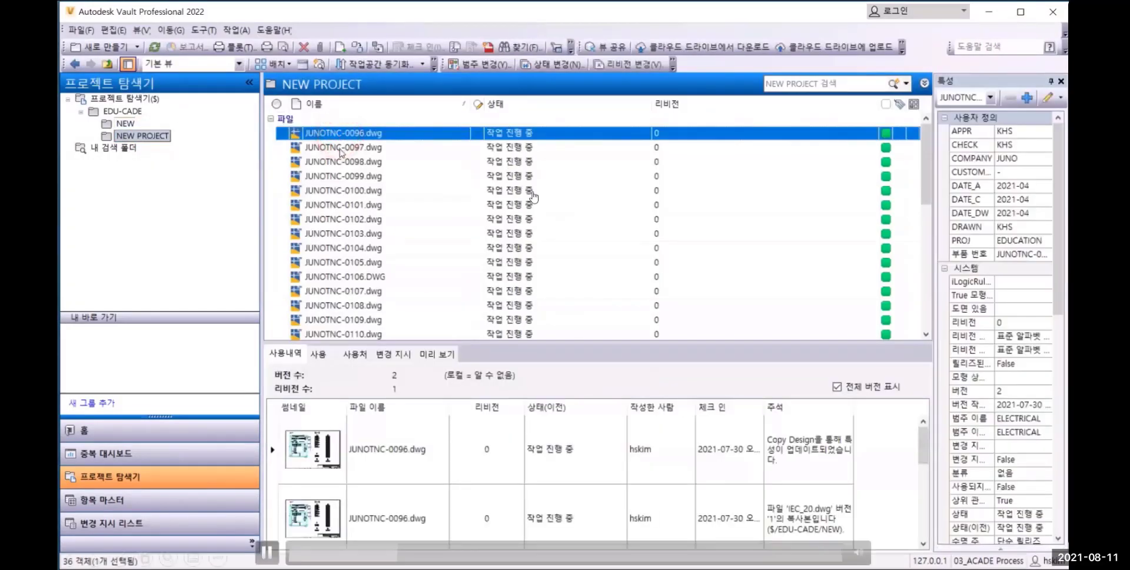
left_click(345, 147)
left_click(337, 175)
left_click(340, 204)
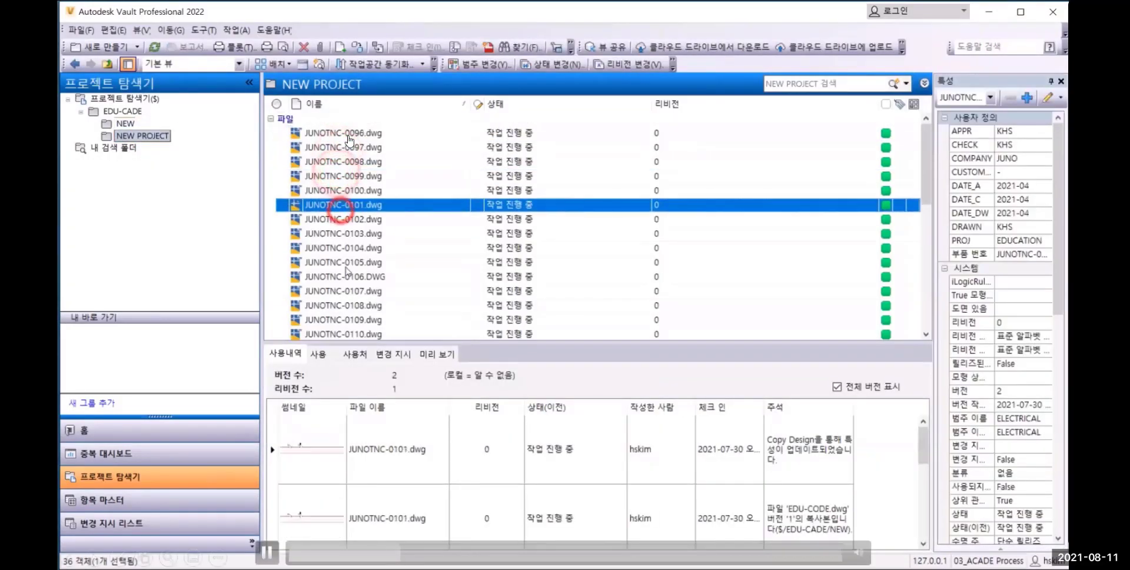
scroll(347, 236, "down", 7)
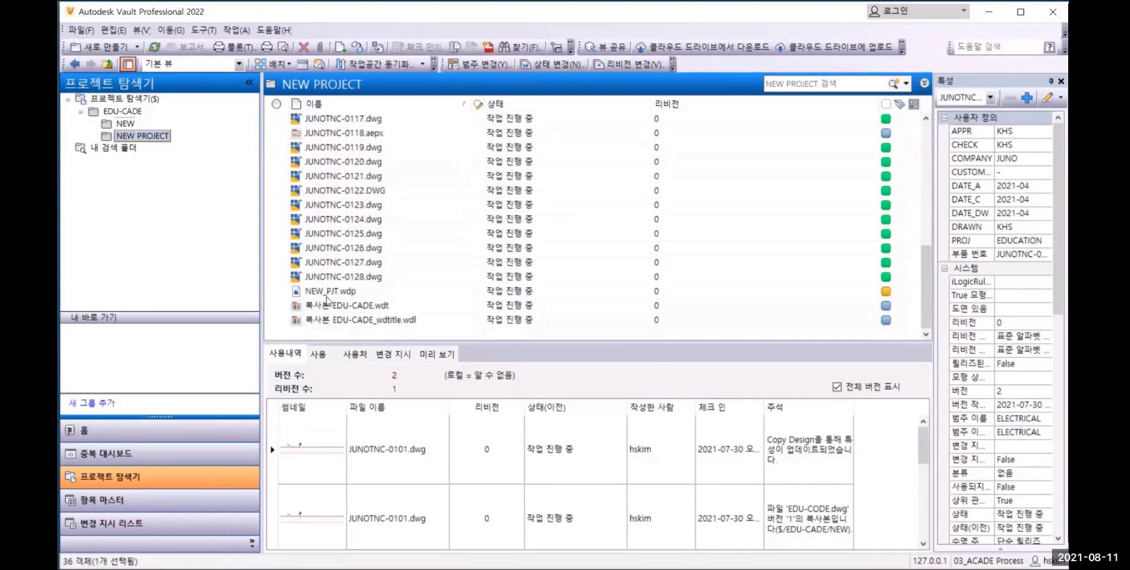
left_click(321, 292)
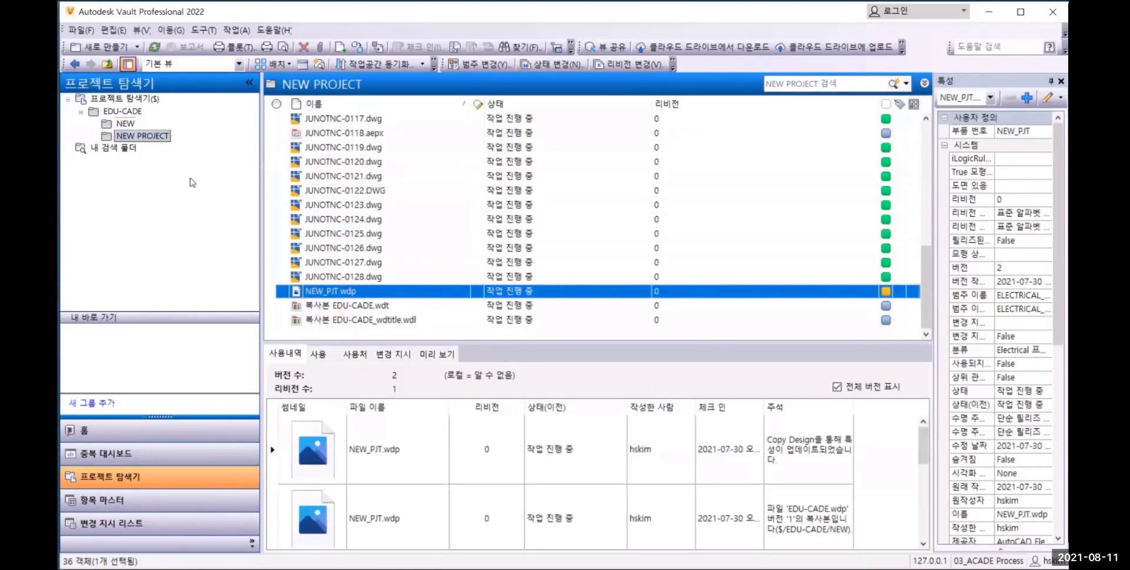
Get (가져오기) the files of the NEW PROJECT folder from the vault into the local workspace
right_click(158, 136)
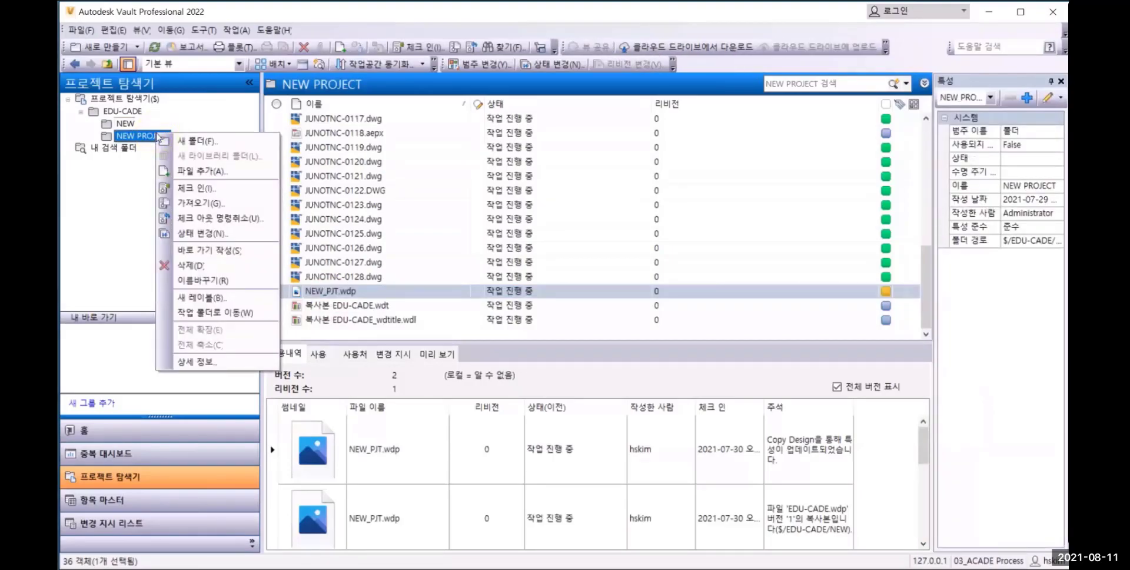
left_click(188, 203)
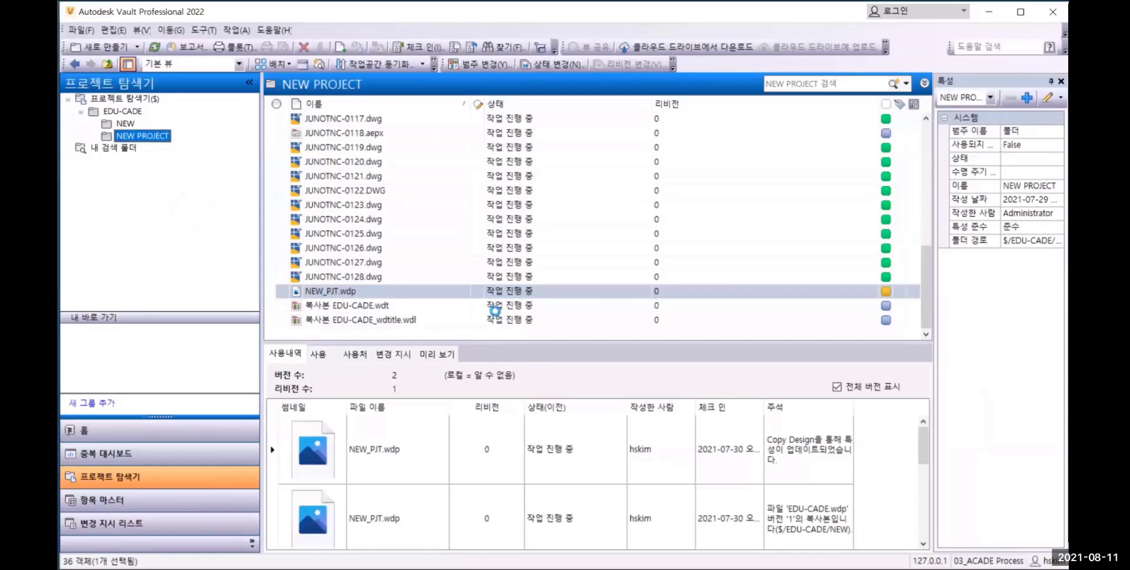
left_click(624, 248)
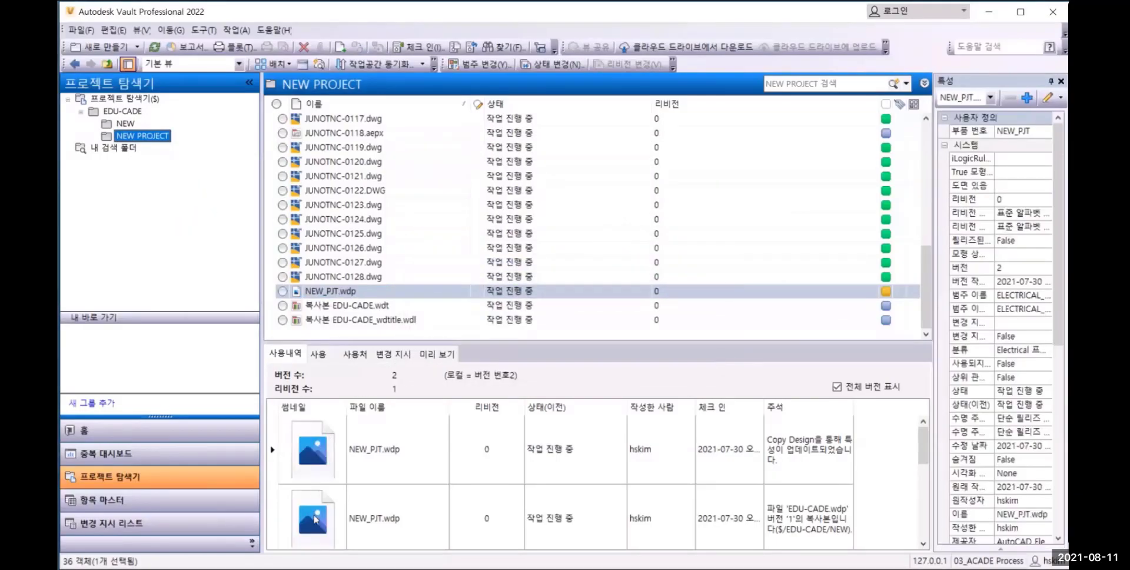
Switch to AutoCAD Electrical and open the project NEW_PJT.wdp from the NEW PROJECT folder
key("alt+Tab")
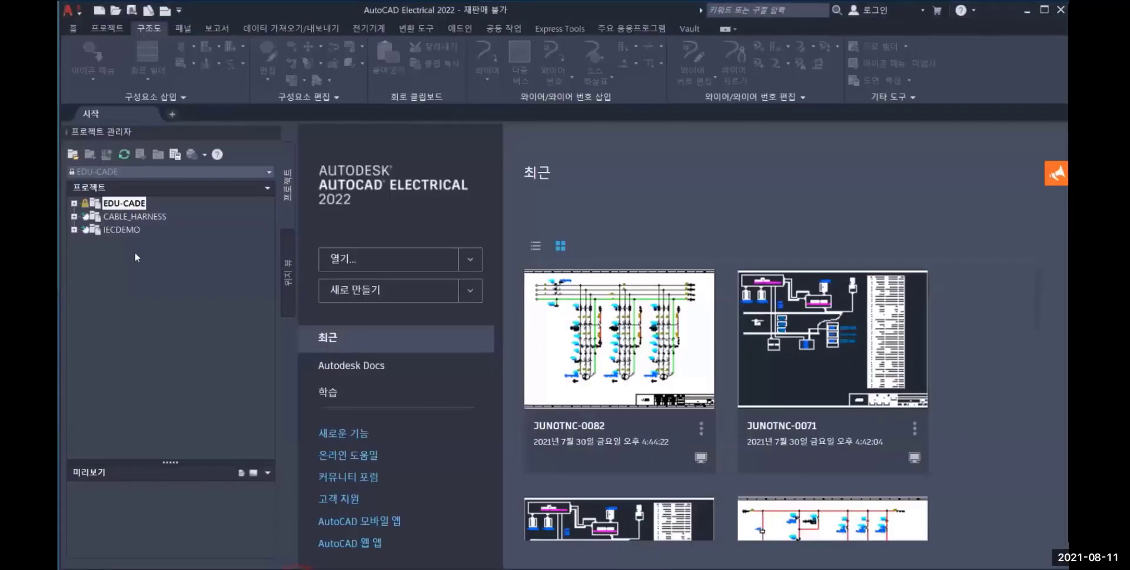
left_click(72, 154)
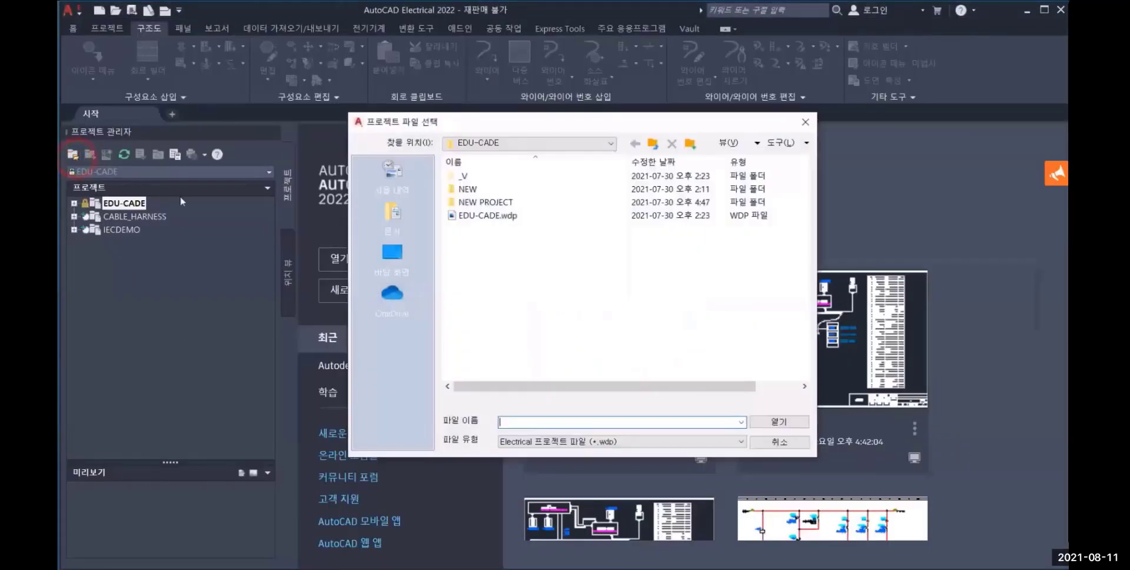
double_click(489, 202)
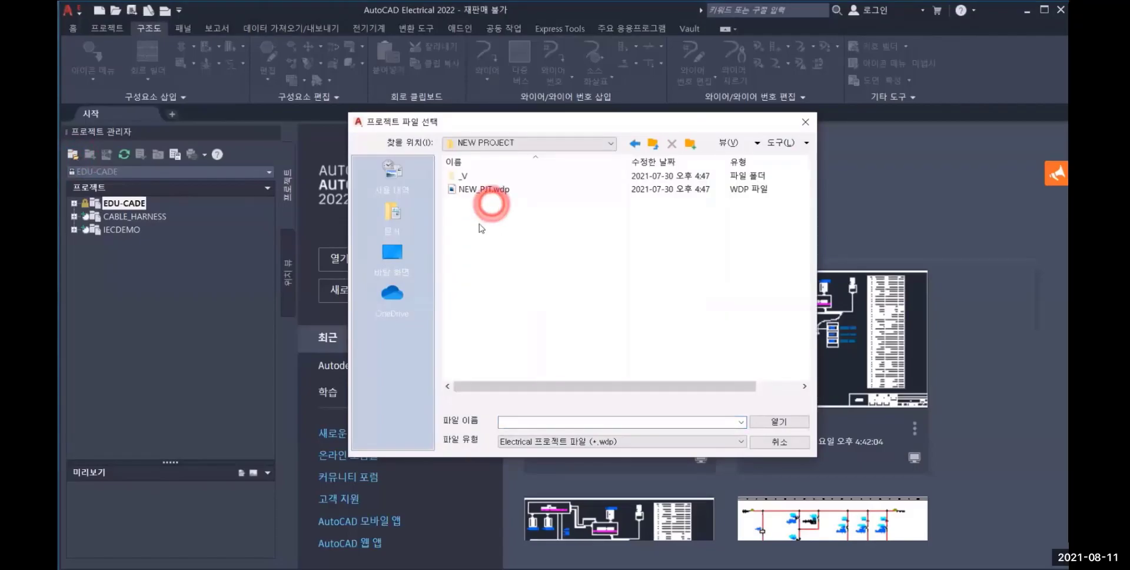
left_click(474, 191)
left_click(774, 422)
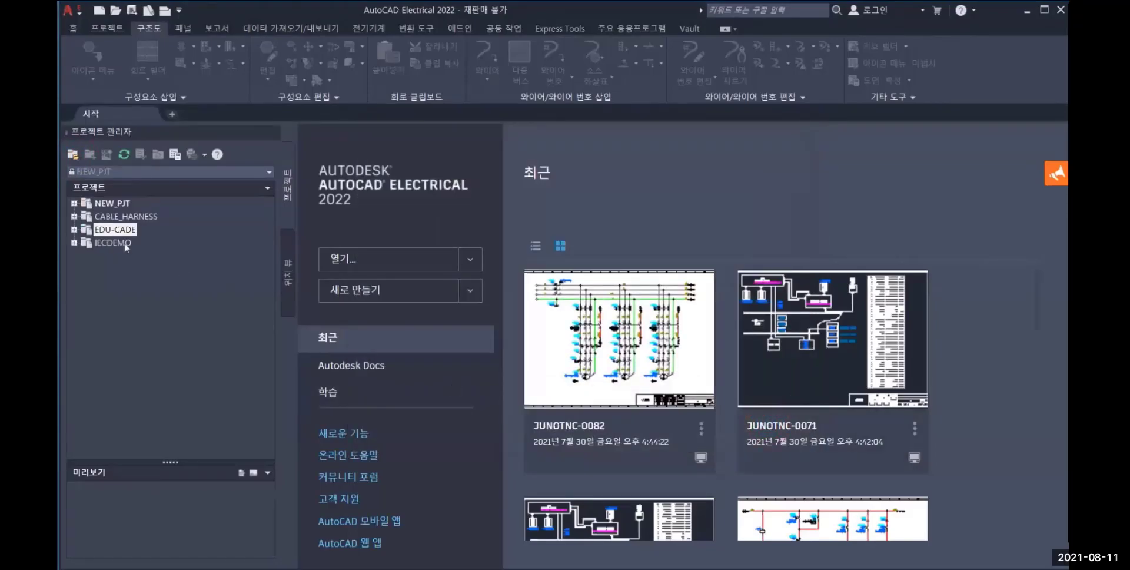
Expand the NEW_PJT project and preview several of its drawings, including JUNOTNC-0103.dwg and JUNOTNC-0122.DWG
left_click(74, 204)
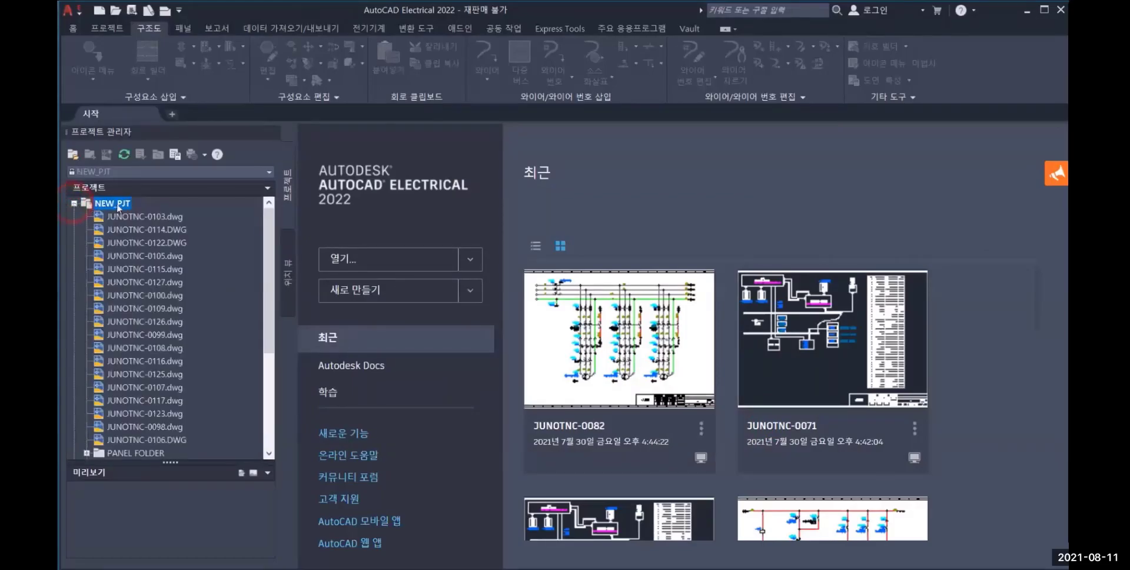
left_click(146, 217)
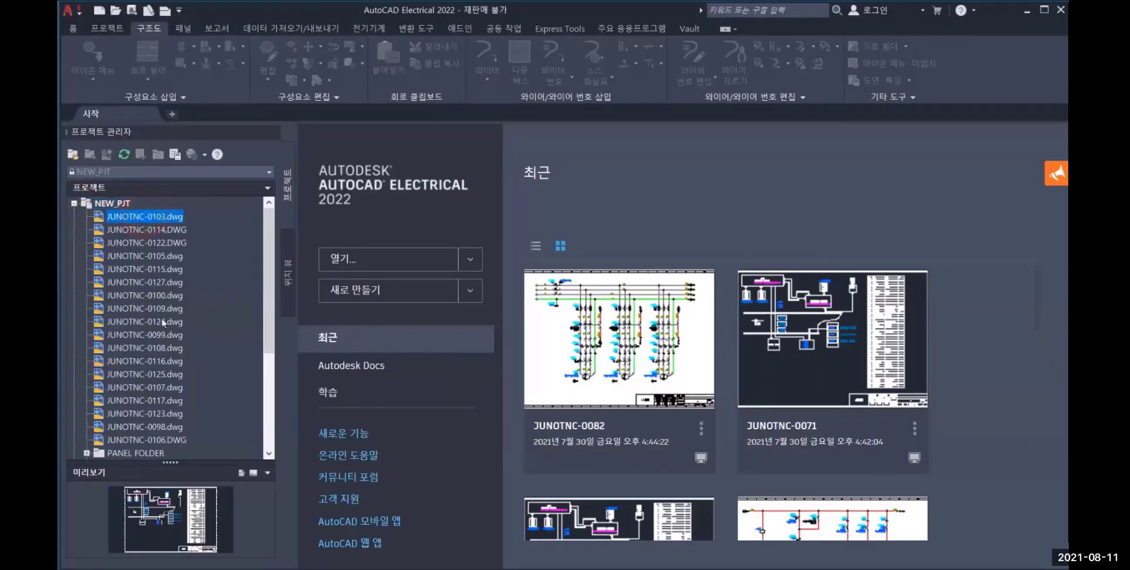
left_click(159, 230)
left_click(160, 245)
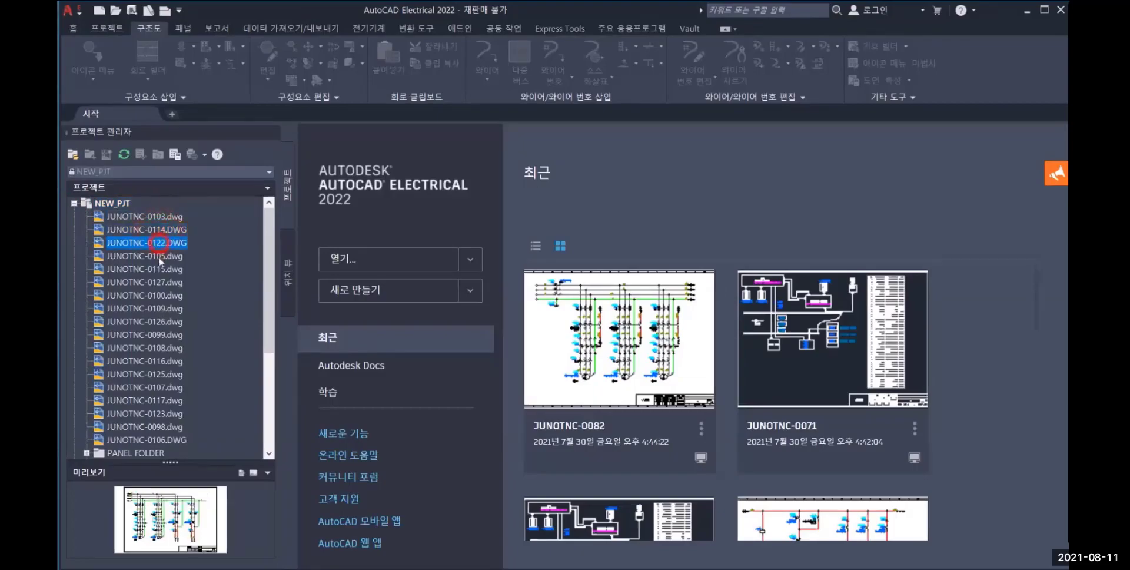
left_click(160, 255)
left_click(158, 277)
left_click(165, 218)
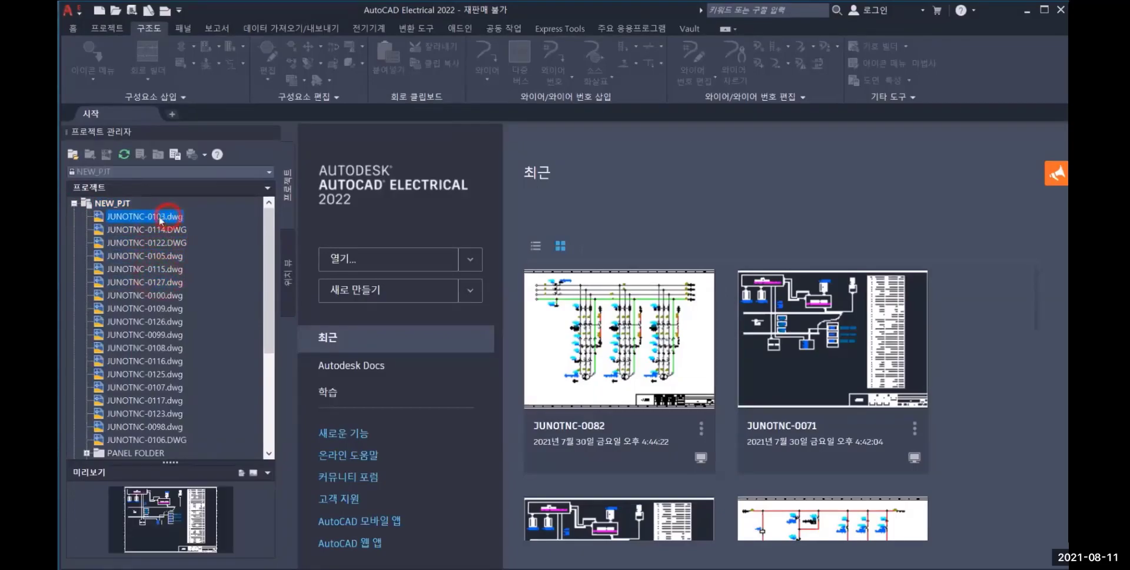
Open JUNOTNC-0103.dwg as read-only and examine its title block
double_click(159, 218)
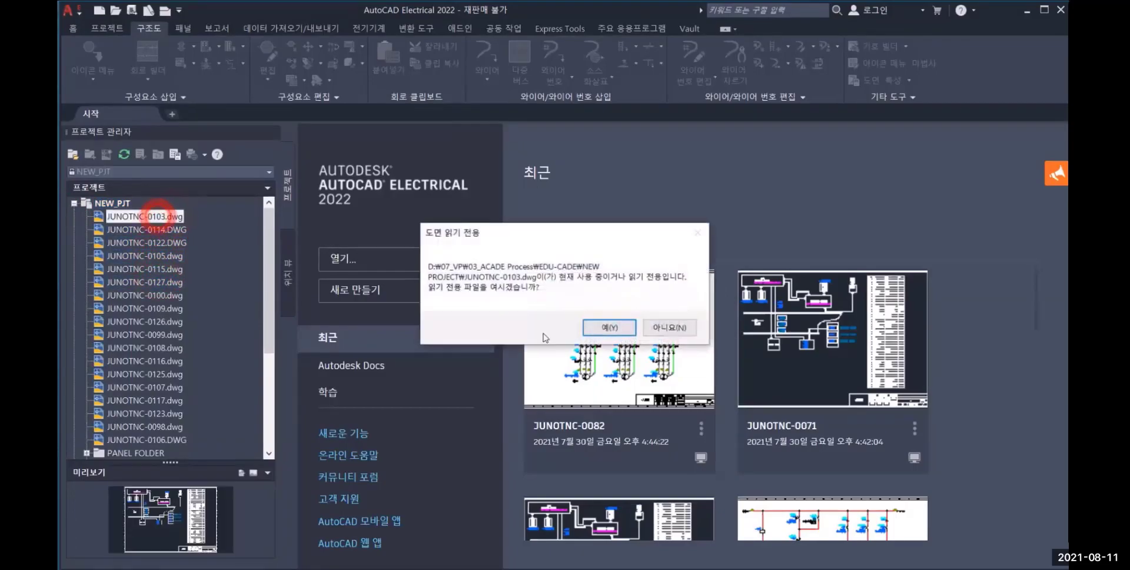
left_click(599, 330)
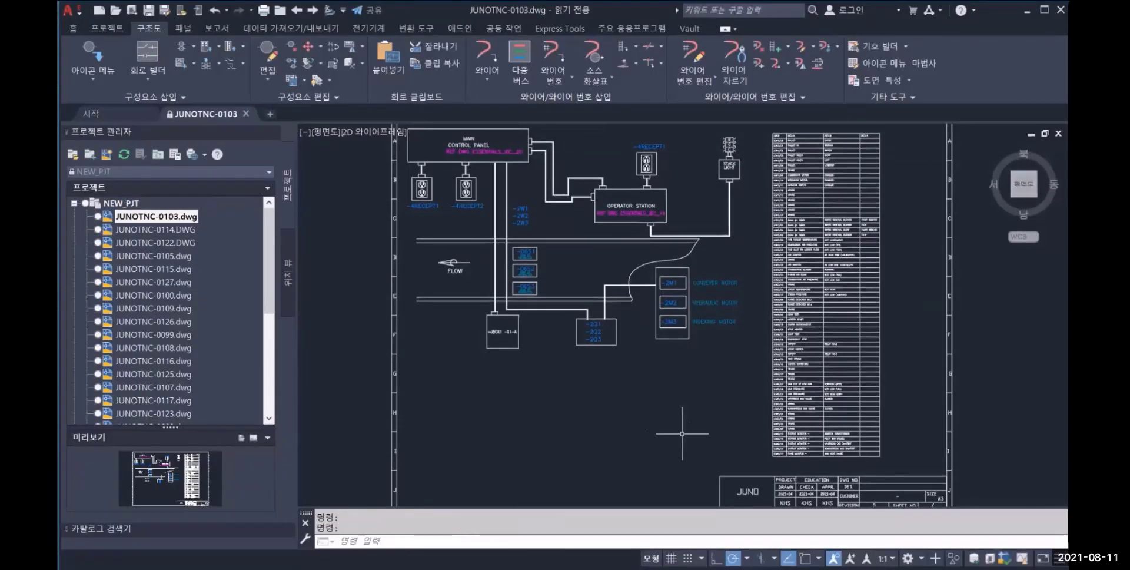
middle_click_drag(681, 429, 557, 348)
scroll(766, 426, "up", 4)
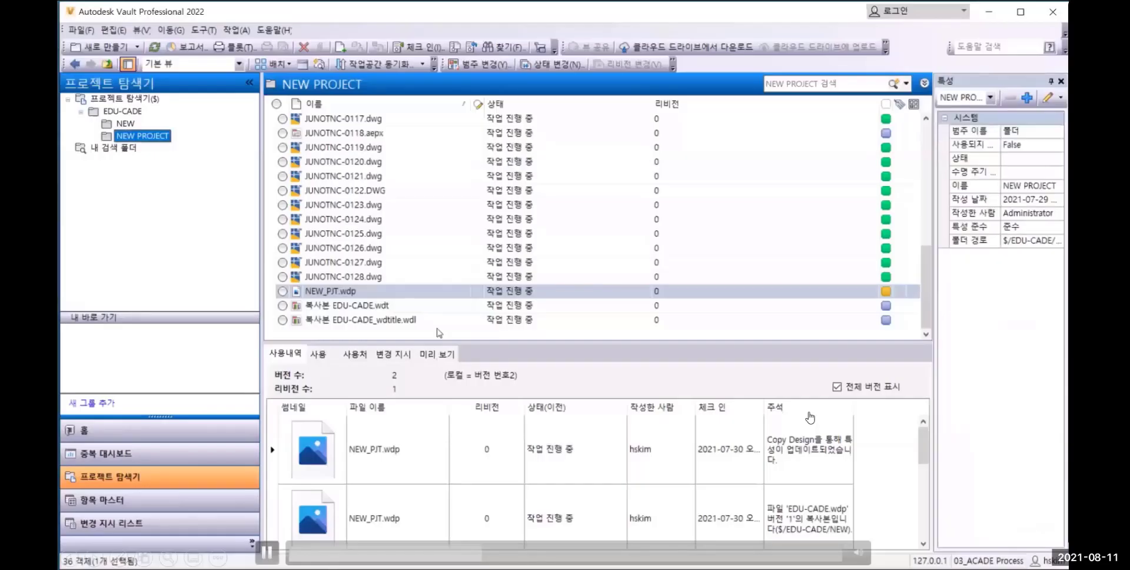
Back in Vault, open property editing for all drawings from JUNOTNC-0096 to JUNOTNC-0128, leaving out JUNOTNC-0118.aepx
left_click(362, 277)
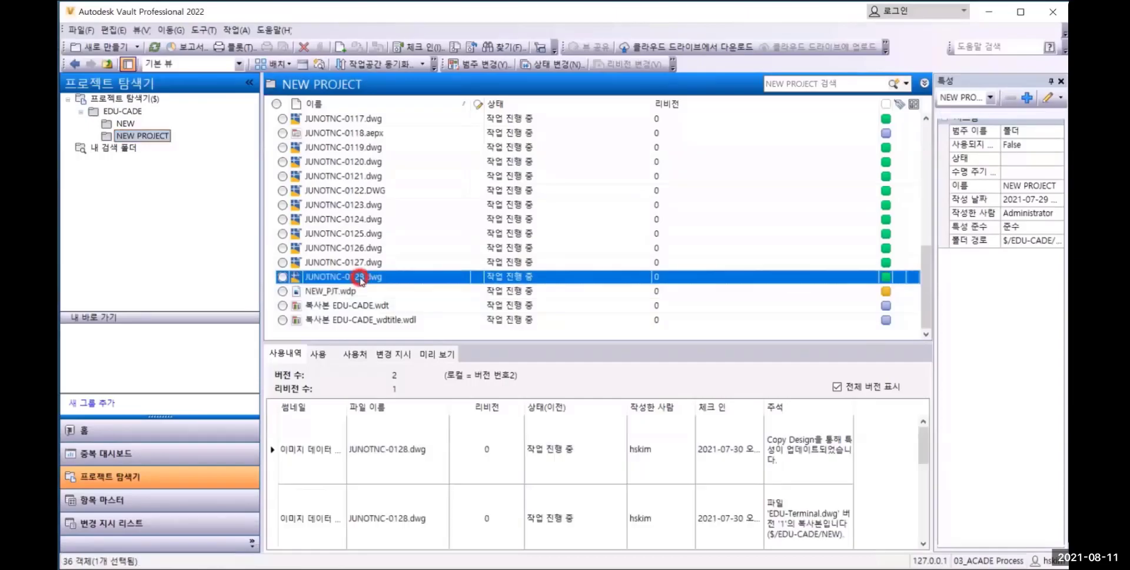
scroll(359, 236, "up", 7)
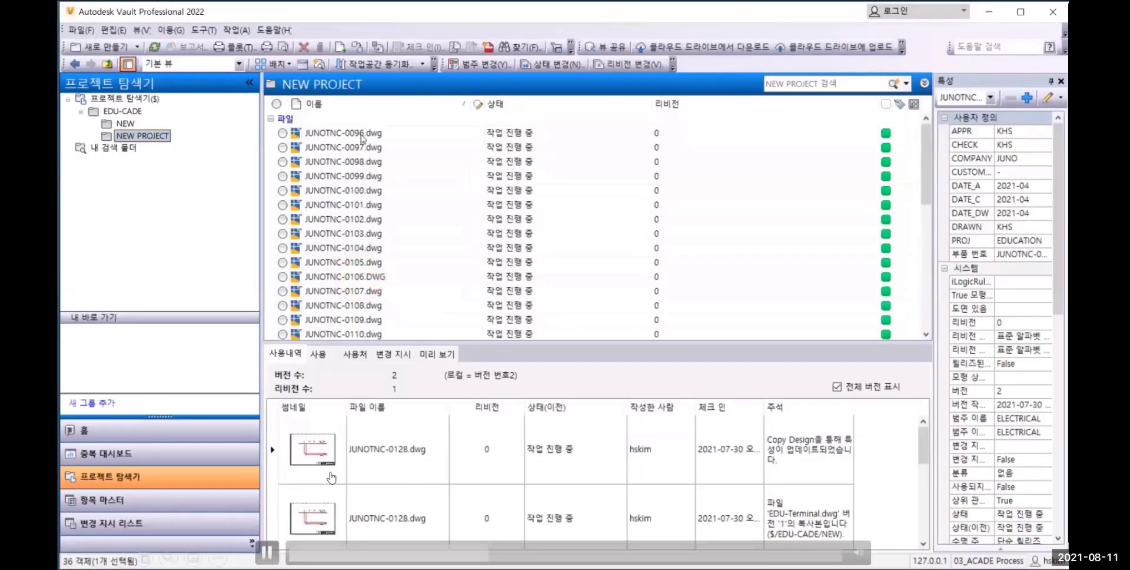
left_click(362, 135, "shift")
scroll(366, 228, "down", 5)
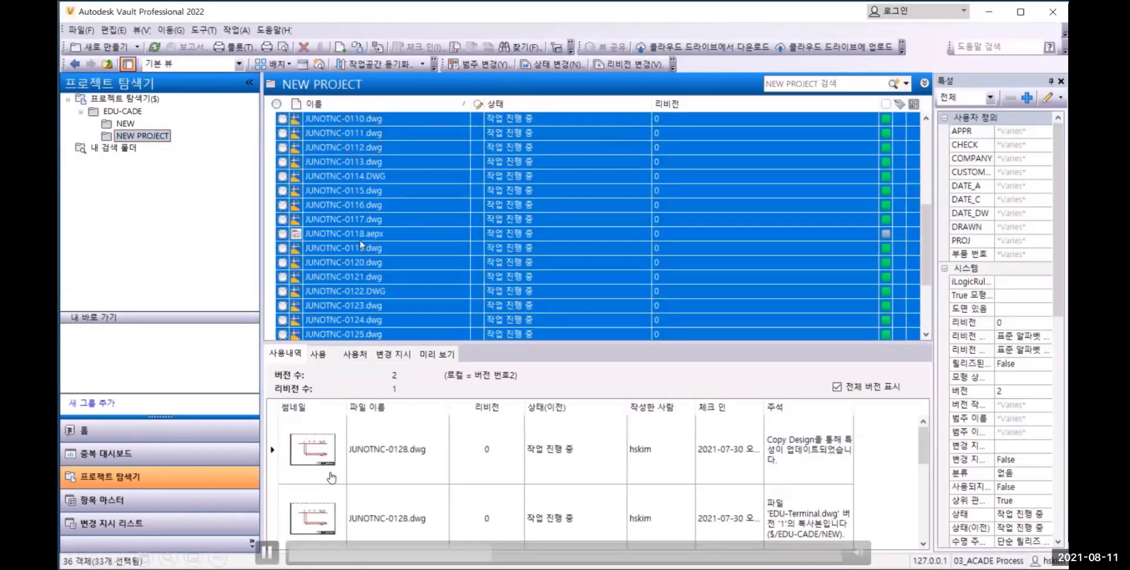
left_click(360, 233, "ctrl")
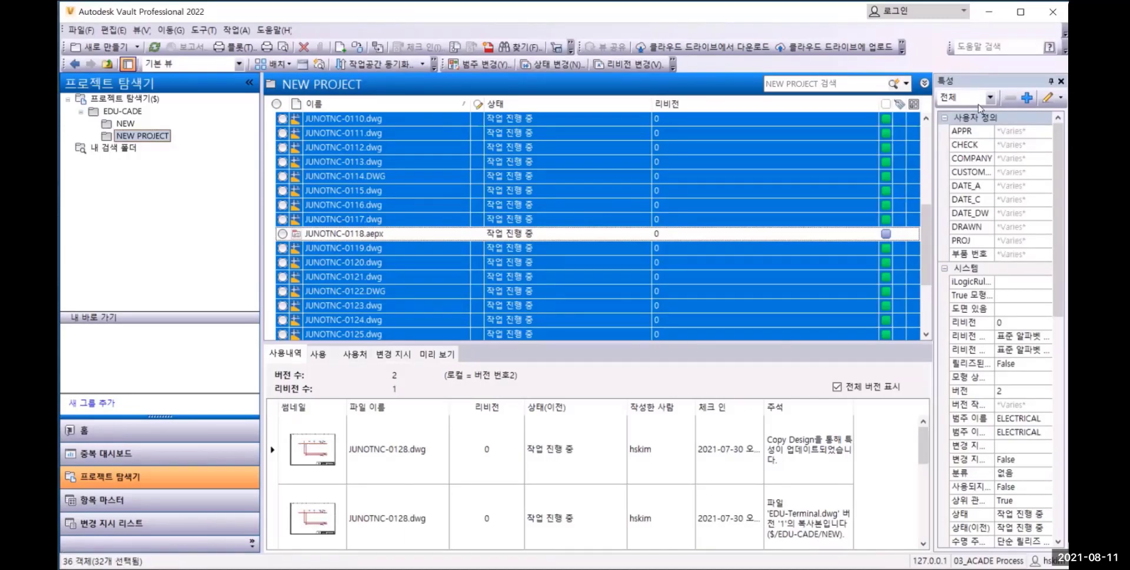
left_click(1048, 97)
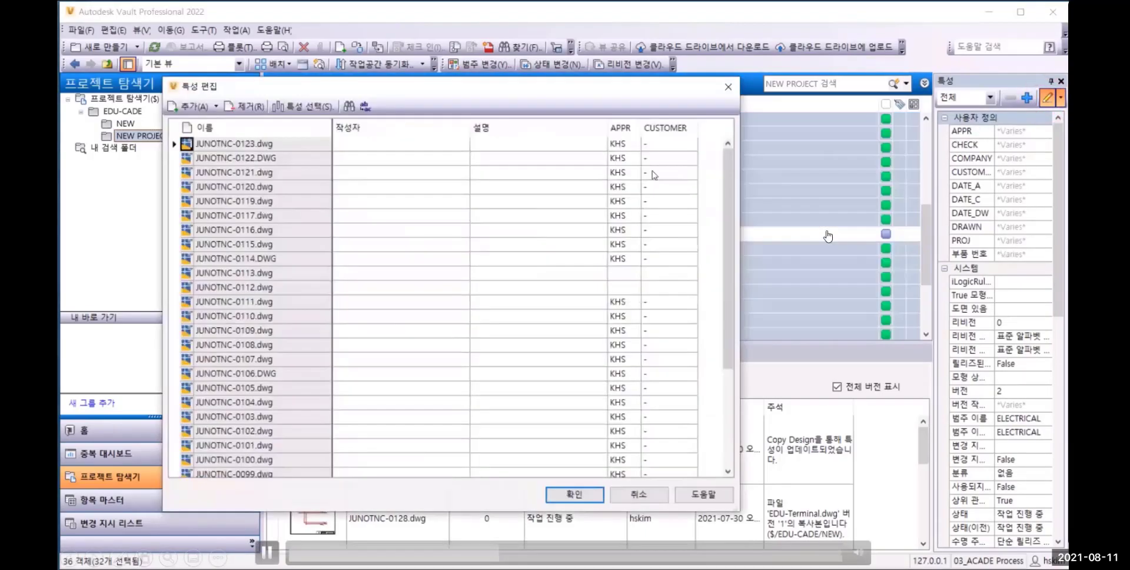
Set the CUSTOMER property of the selected drawings to AUTODESK, apply the edit and close the results report
left_click(666, 144)
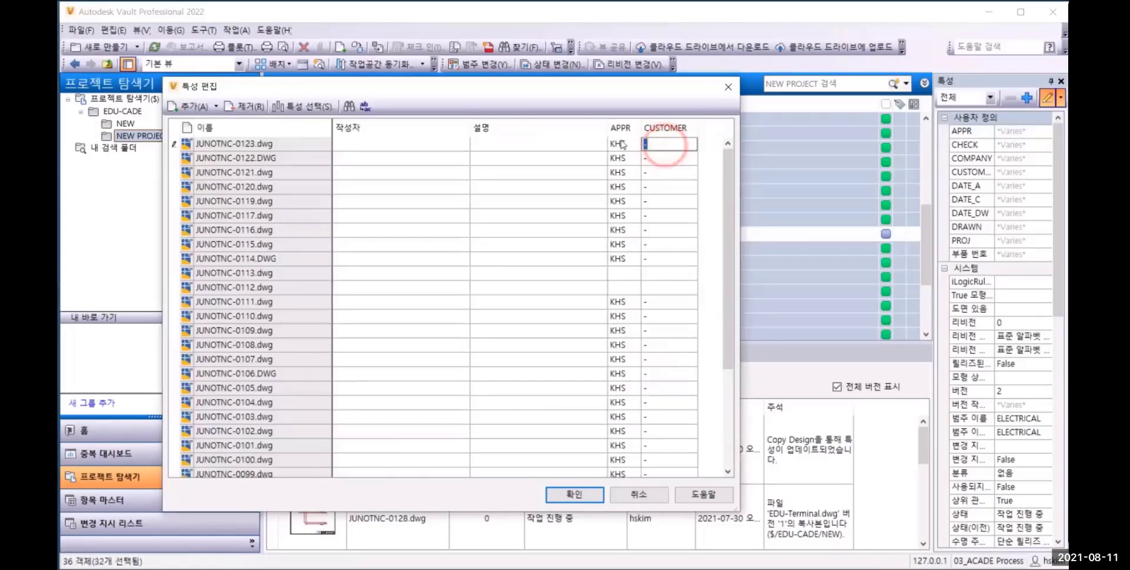
type("AUTODESK")
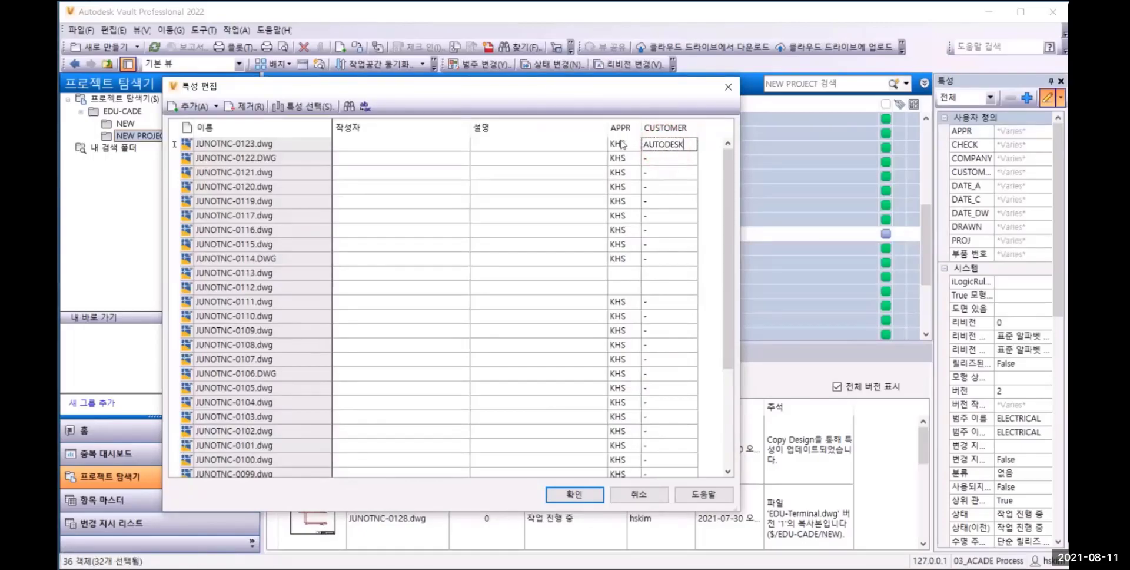
key("Return")
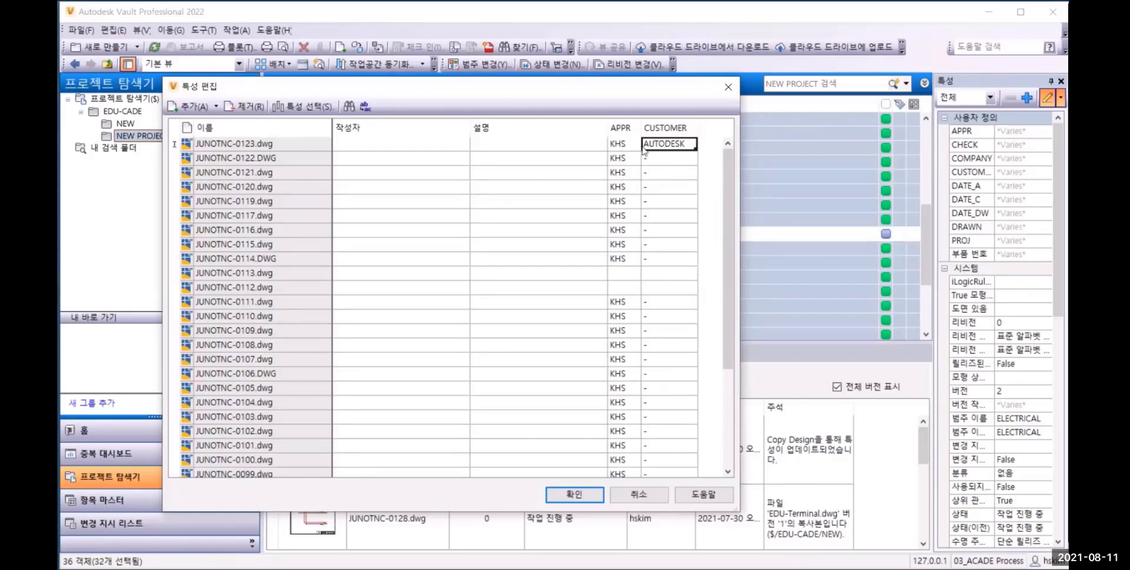
left_click_drag(678, 160, 683, 462)
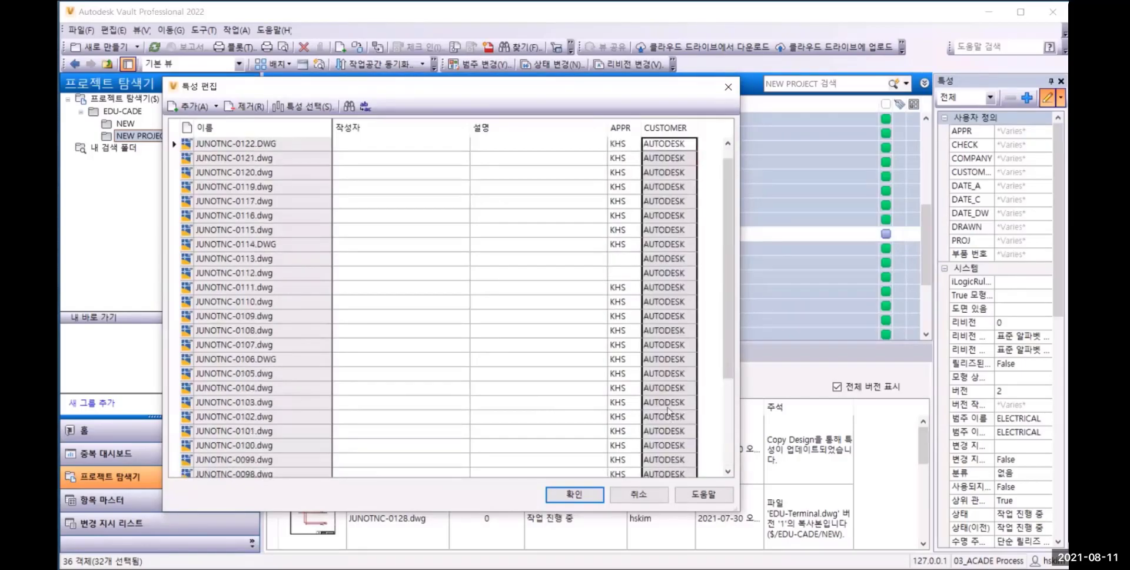
left_click(571, 495)
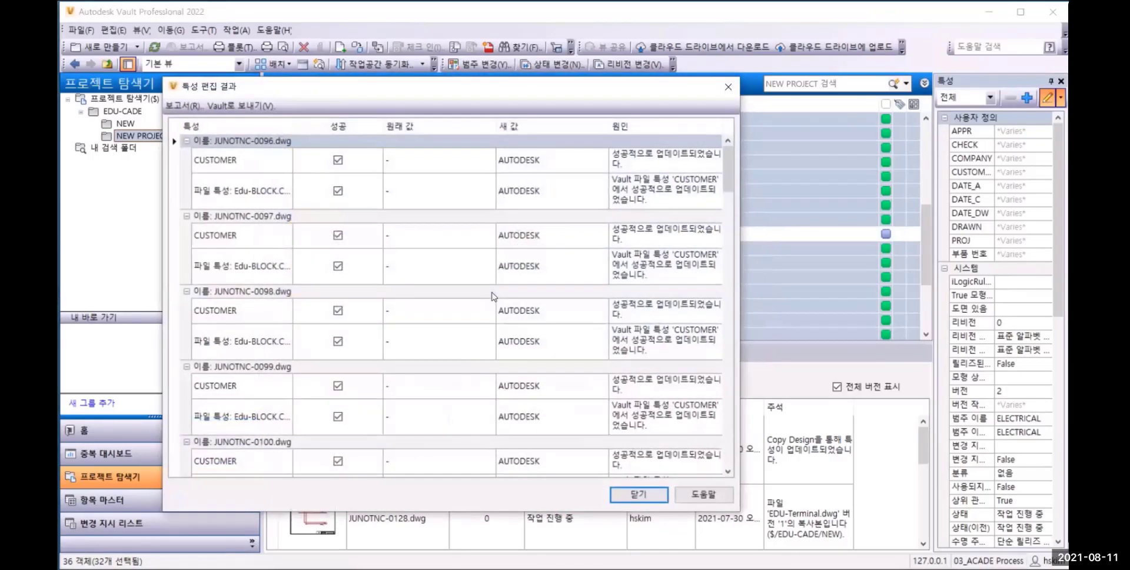
left_click(651, 493)
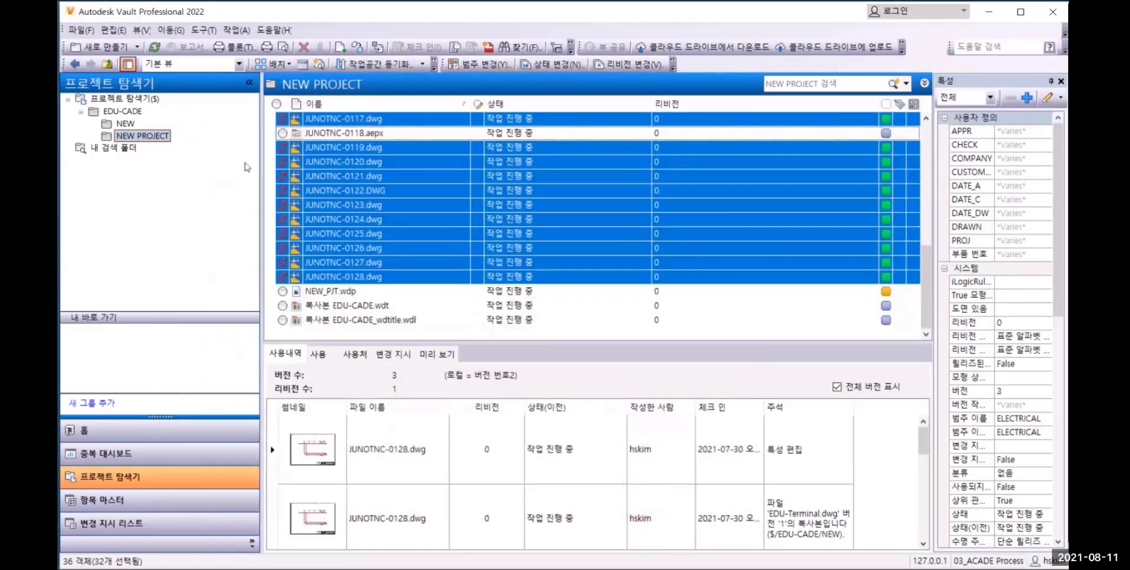
Get the latest files of the NEW PROJECT folder into the working folder
right_click(143, 135)
left_click(208, 207)
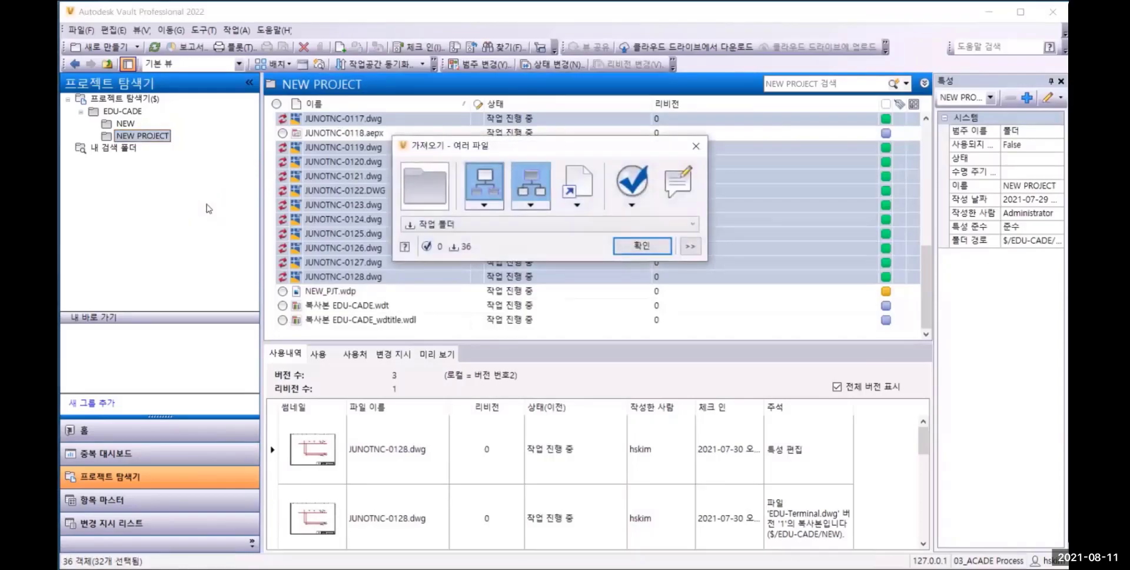
key("Return")
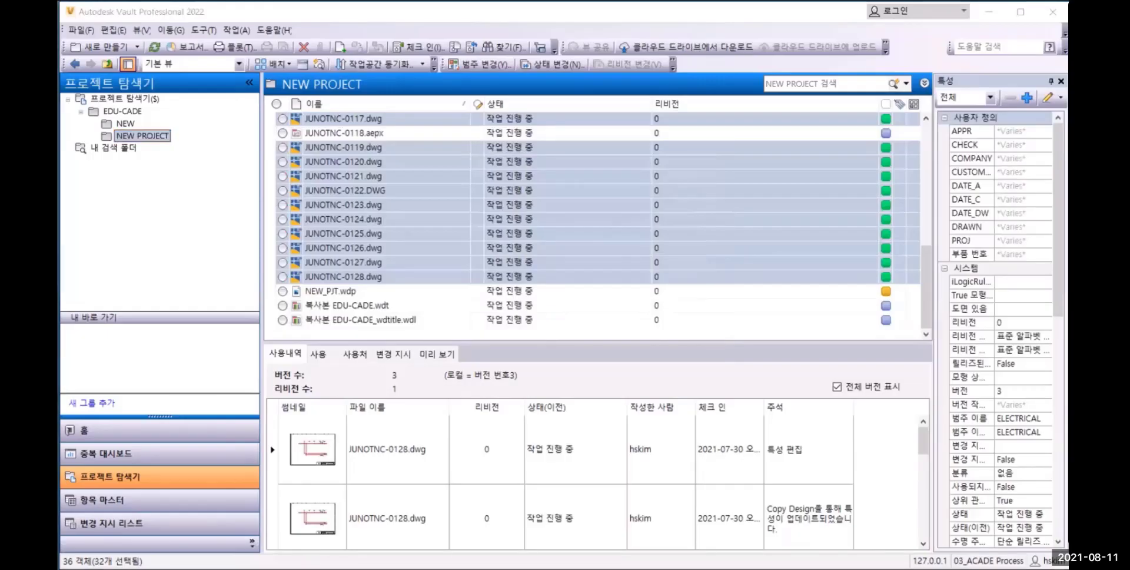
Switch to AutoCAD Electrical, open JUNOTNC-0114.DWG at its title block and check it out, answering yes to all
key("alt+Tab")
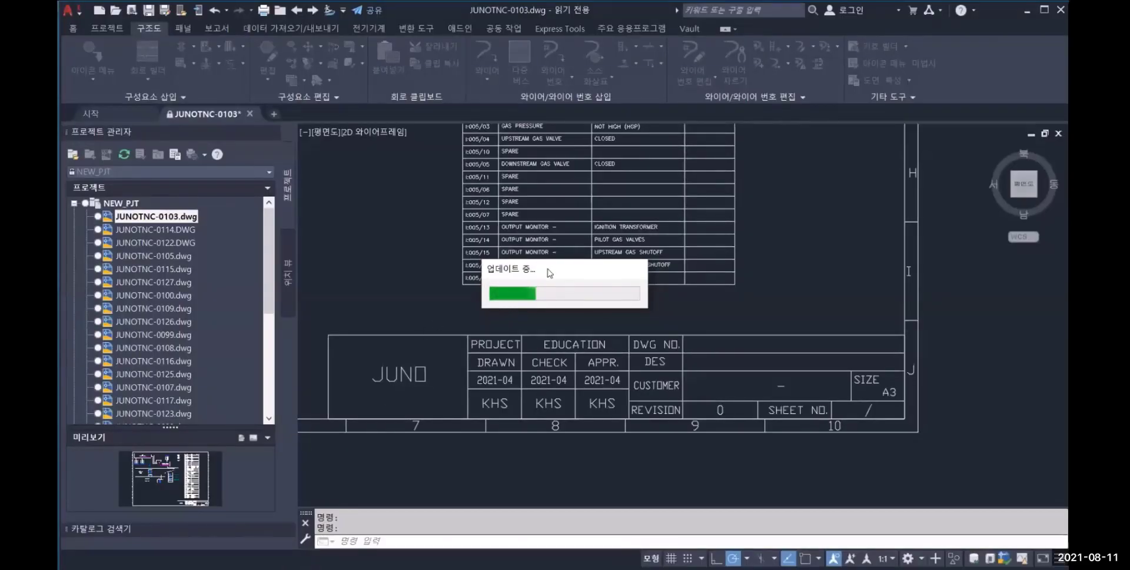
double_click(171, 231)
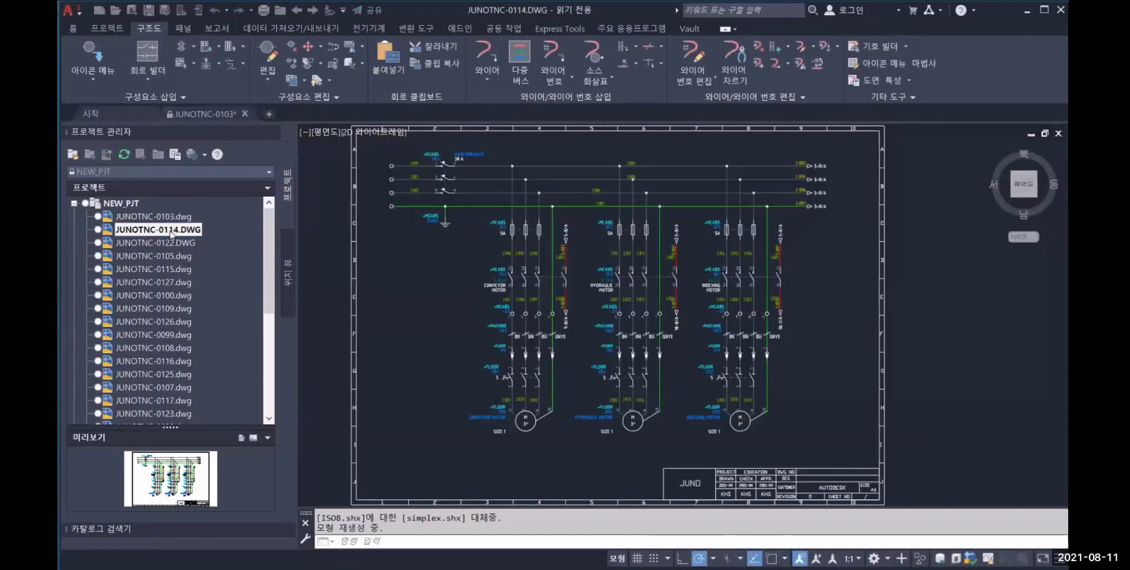
middle_click_drag(754, 390, 702, 343)
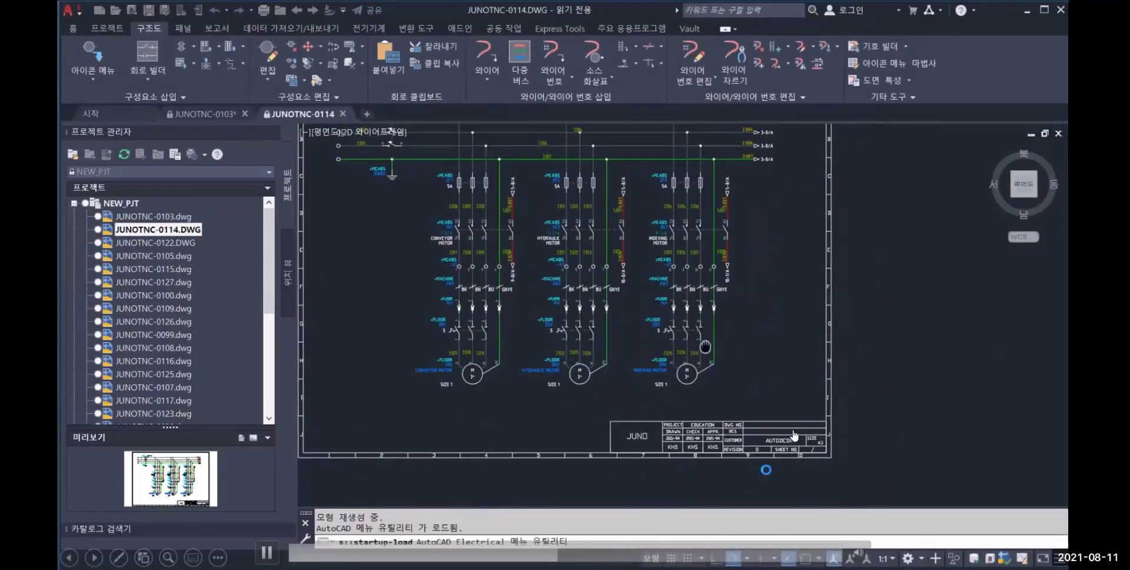
scroll(766, 469, "up", 4)
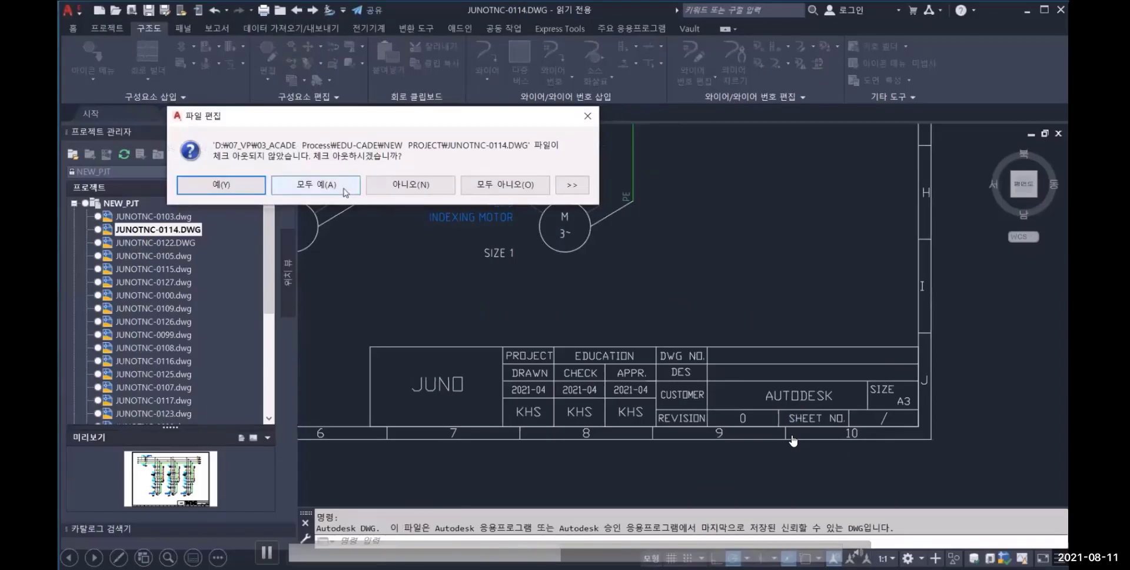
left_click(345, 187)
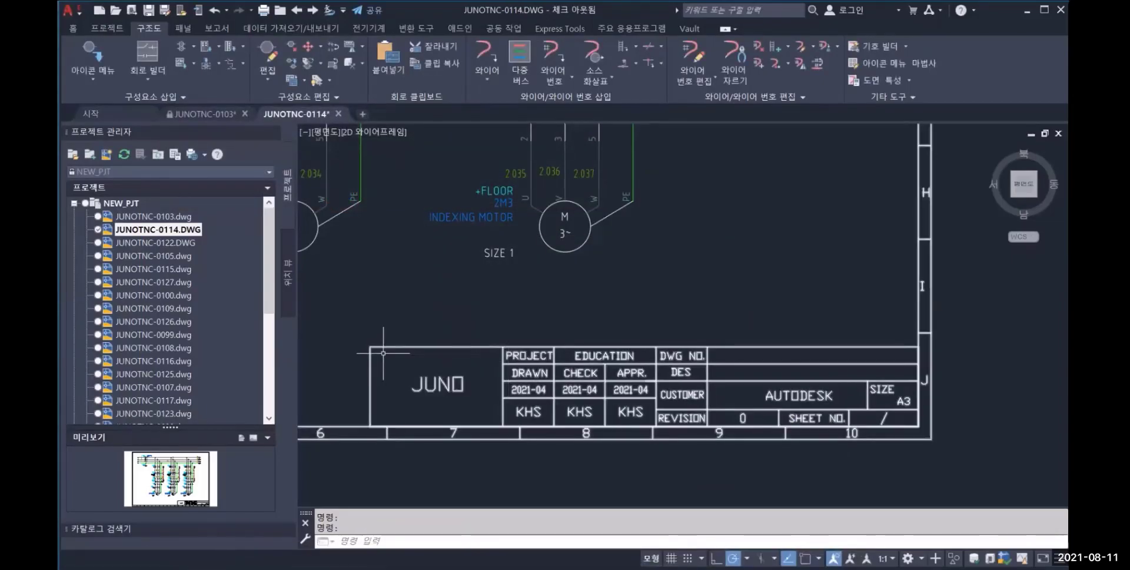
Set the CUSTOMER attribute of the Edu-BLOCK title block to JUNOTNC
double_click(818, 396)
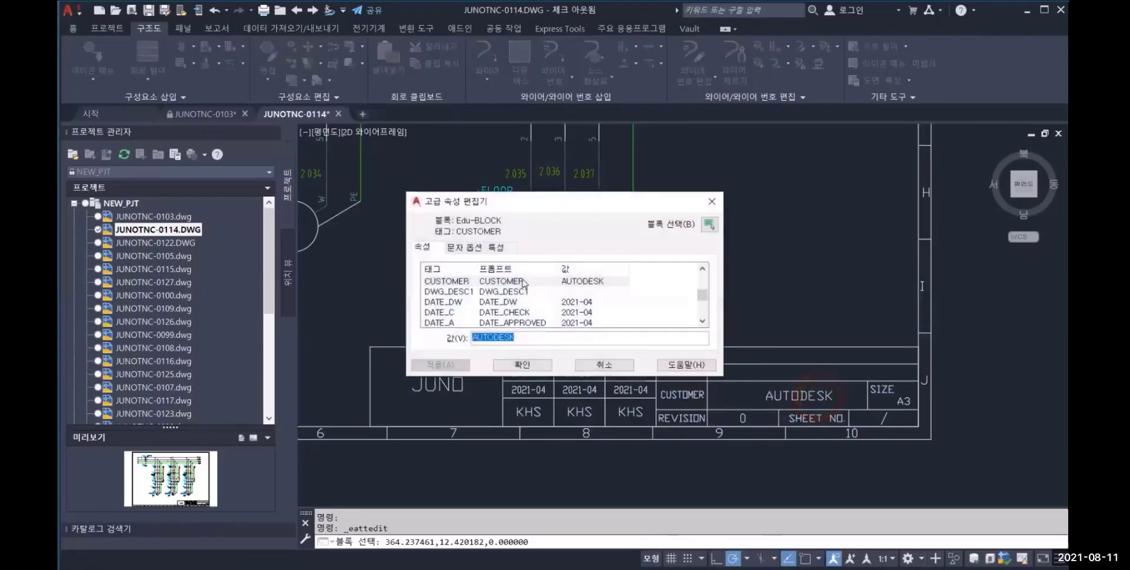
scroll(570, 296, "down", 1)
scroll(588, 303, "up", 2)
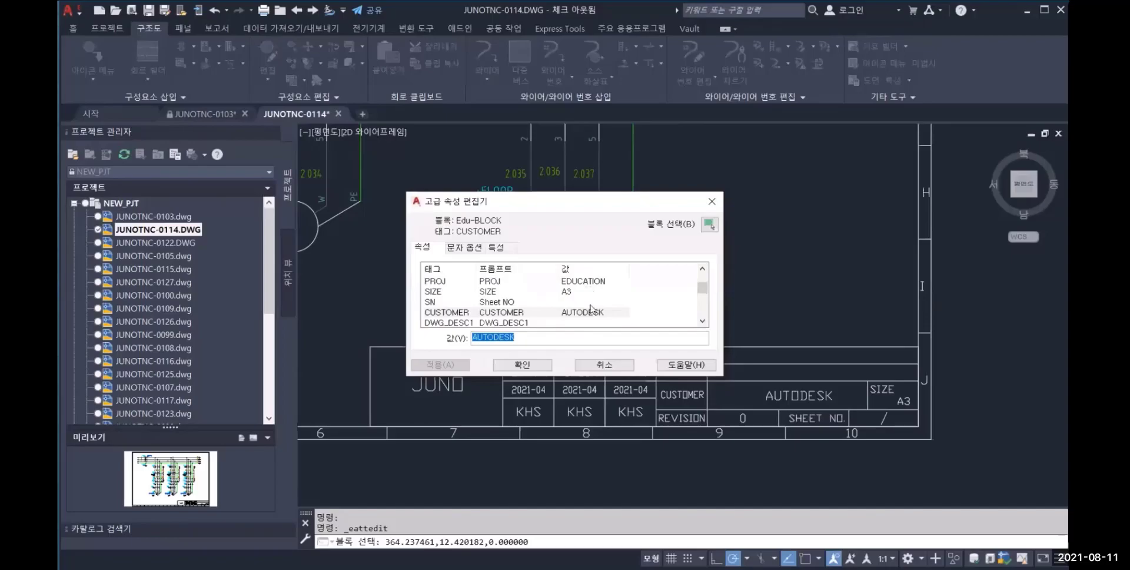
left_click(589, 311)
left_click_drag(538, 338, 294, 331)
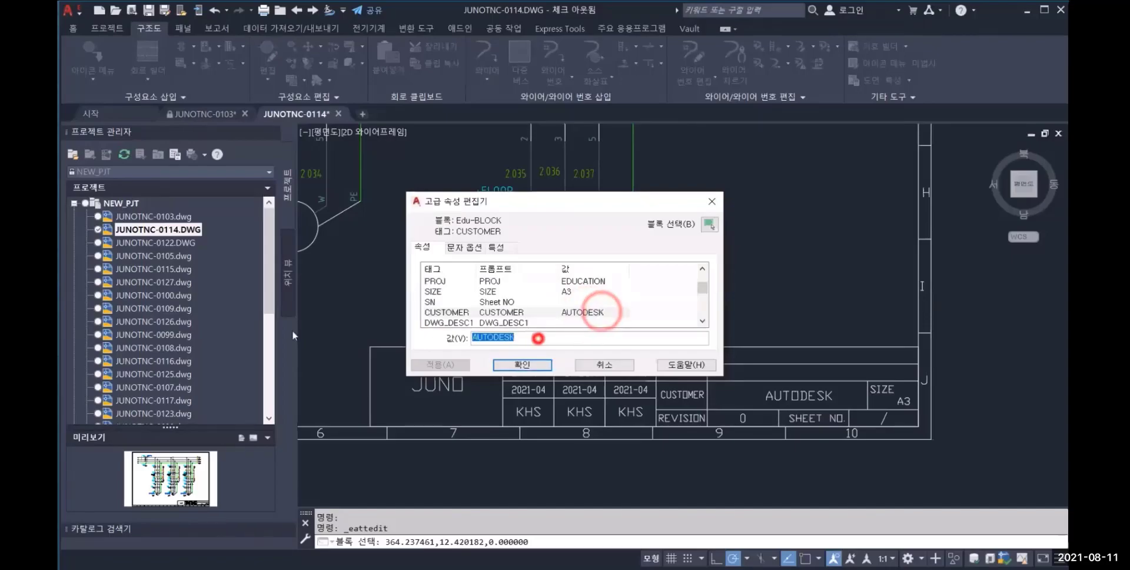
type("JUNOTNC")
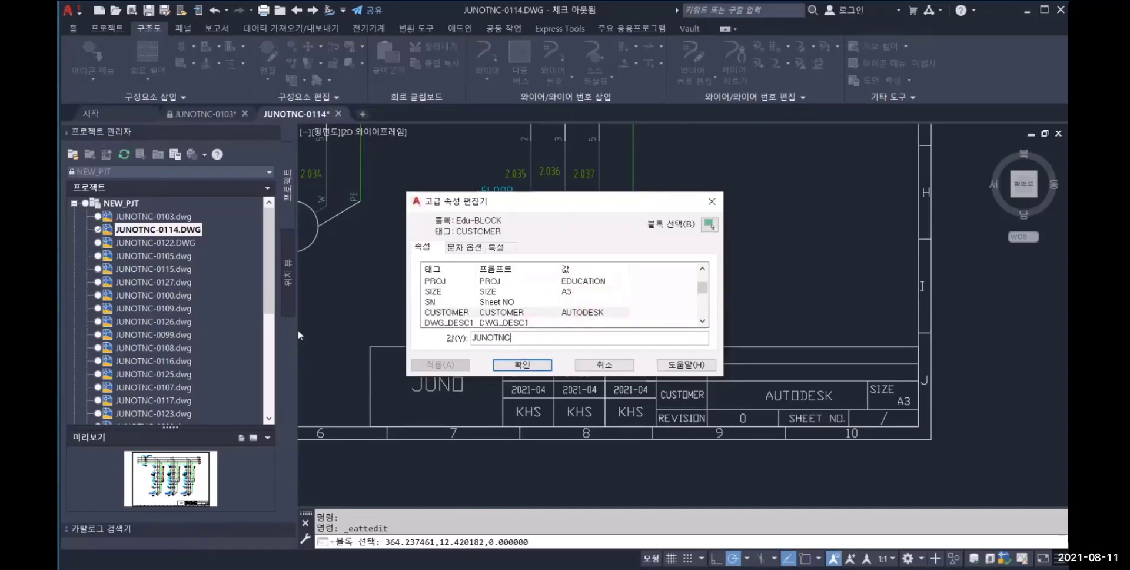
left_click(504, 366)
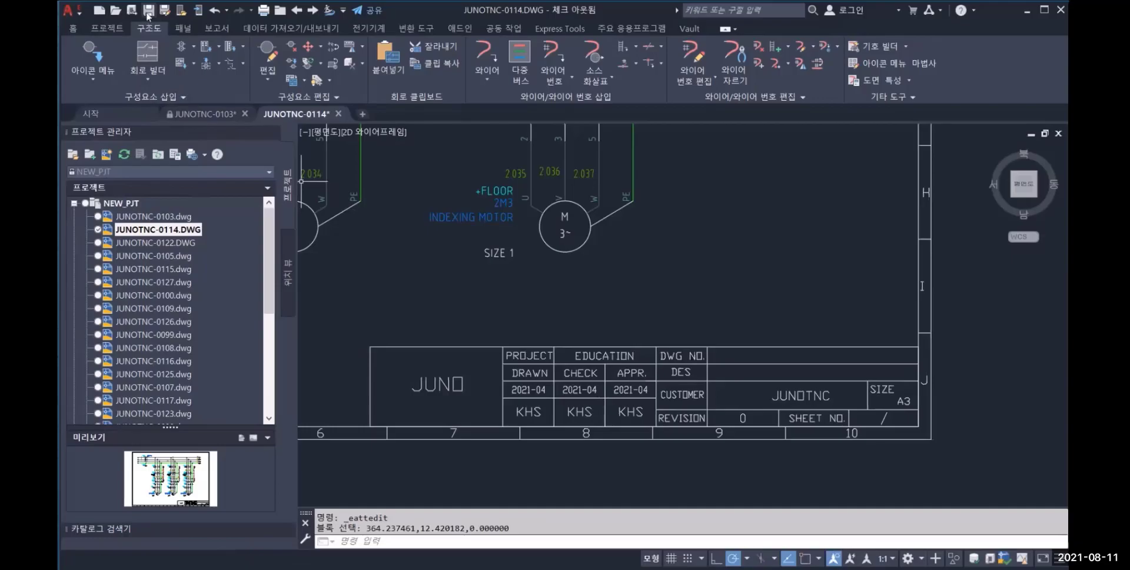
Check the edited JUNOTNC-0114.DWG in to the vault from the project list
right_click(168, 231)
left_click(222, 358)
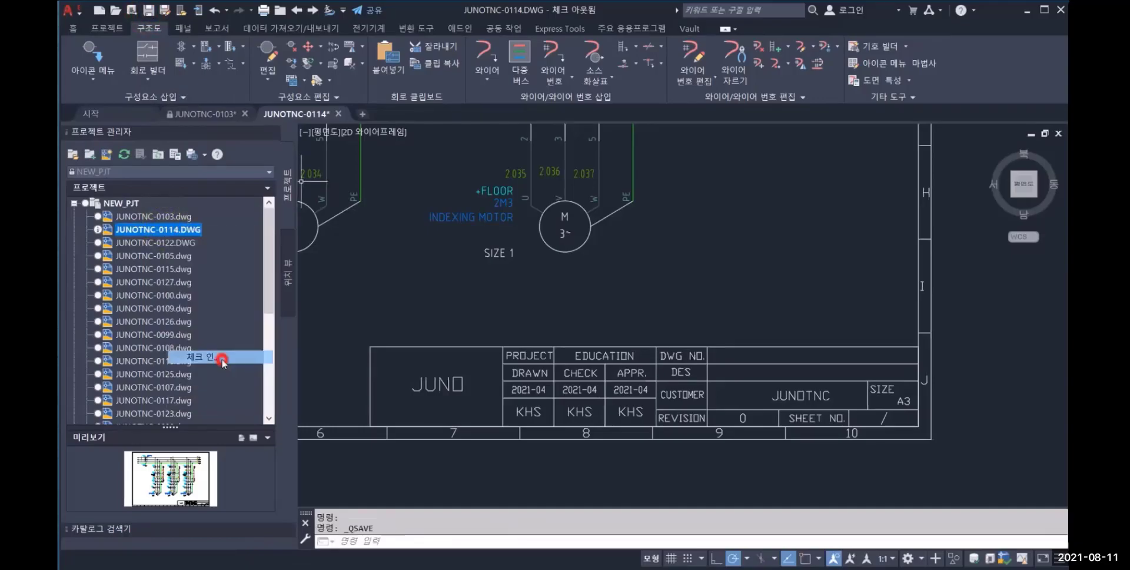
left_click(568, 435)
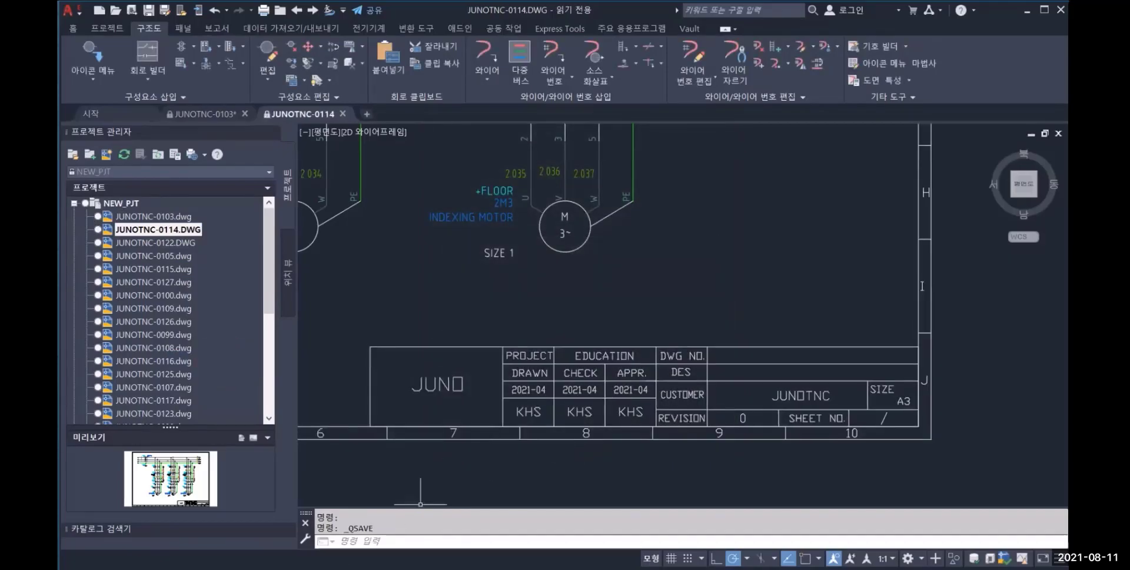
Switch to Vault and examine the properties and version history of JUNOTNC-0114.DWG
left_click(318, 567)
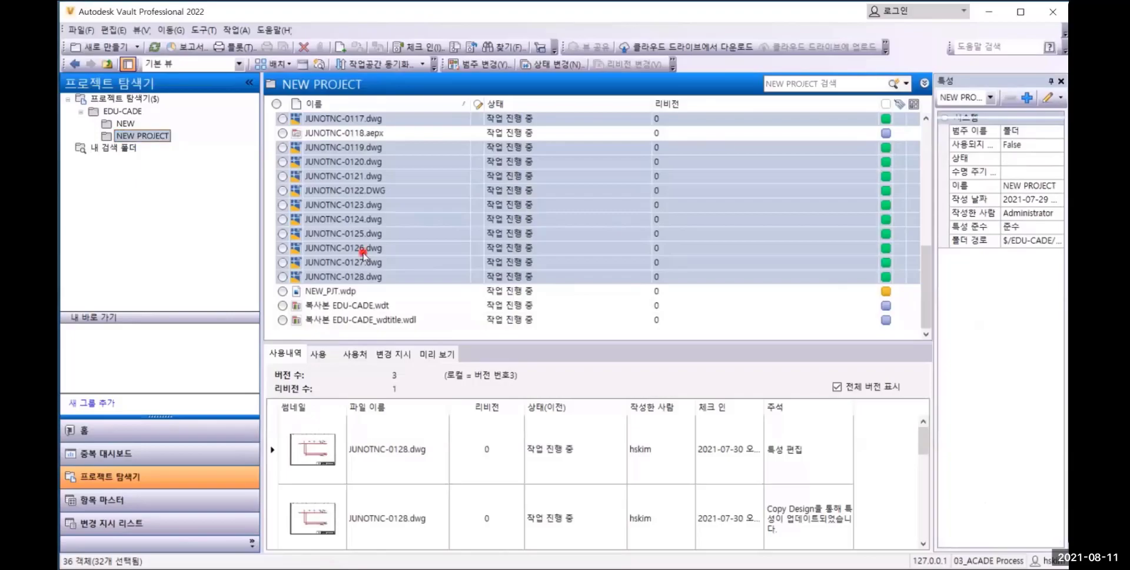
left_click(361, 248)
left_click(356, 276)
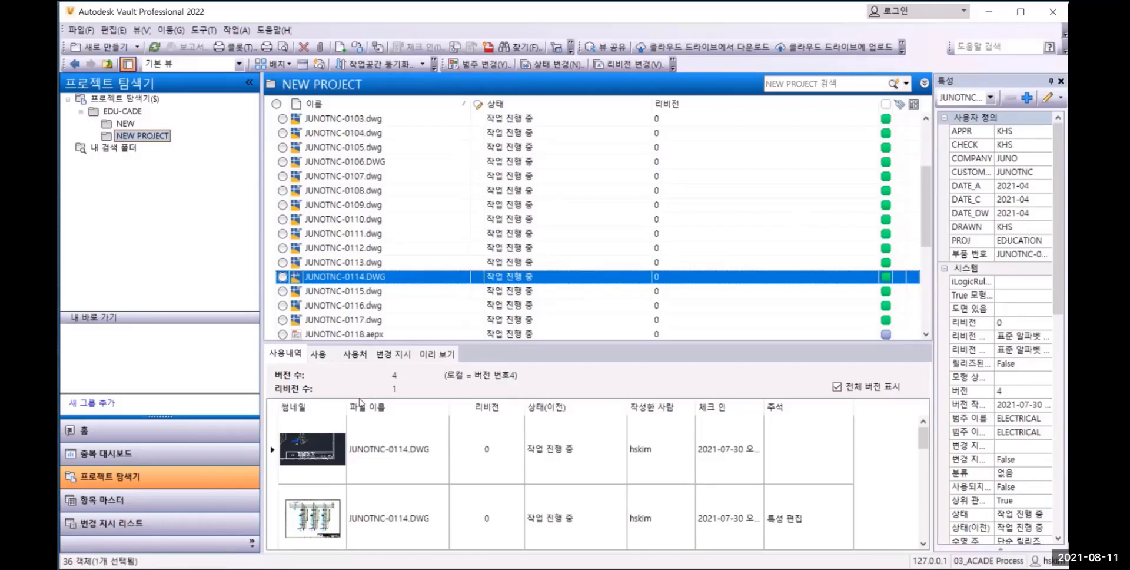
Switch to AutoCAD Electrical and create a new drawing named AU-0001 under the project's PANEL FOLDER, filling in its first description line
mouse_move(303, 566)
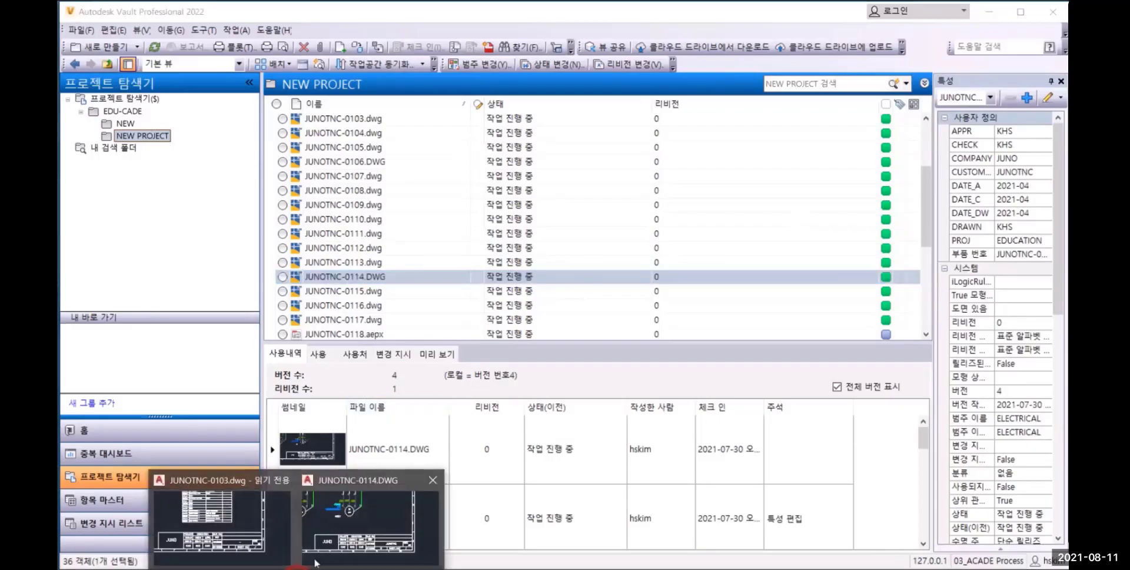
left_click(335, 532)
left_click(126, 203)
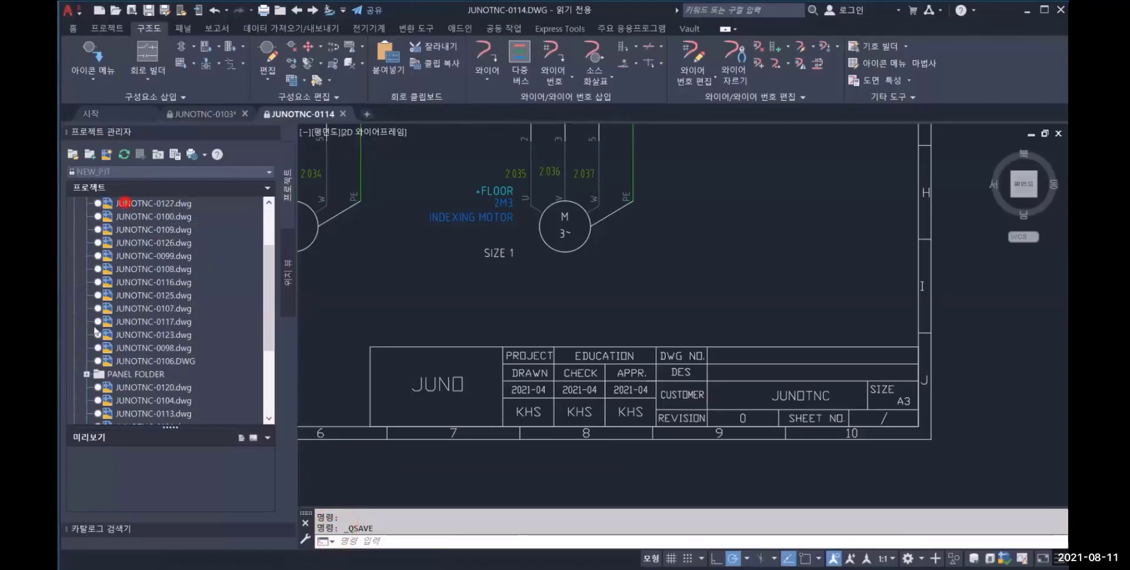
scroll(126, 203, "down", 3)
left_click(135, 336)
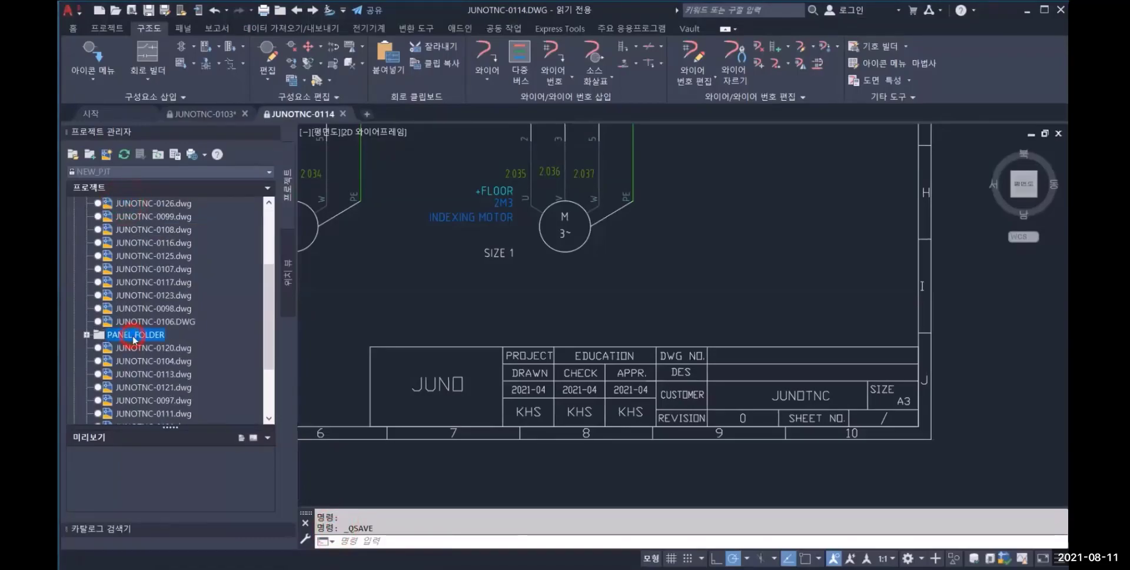
right_click(134, 337)
left_click(167, 450)
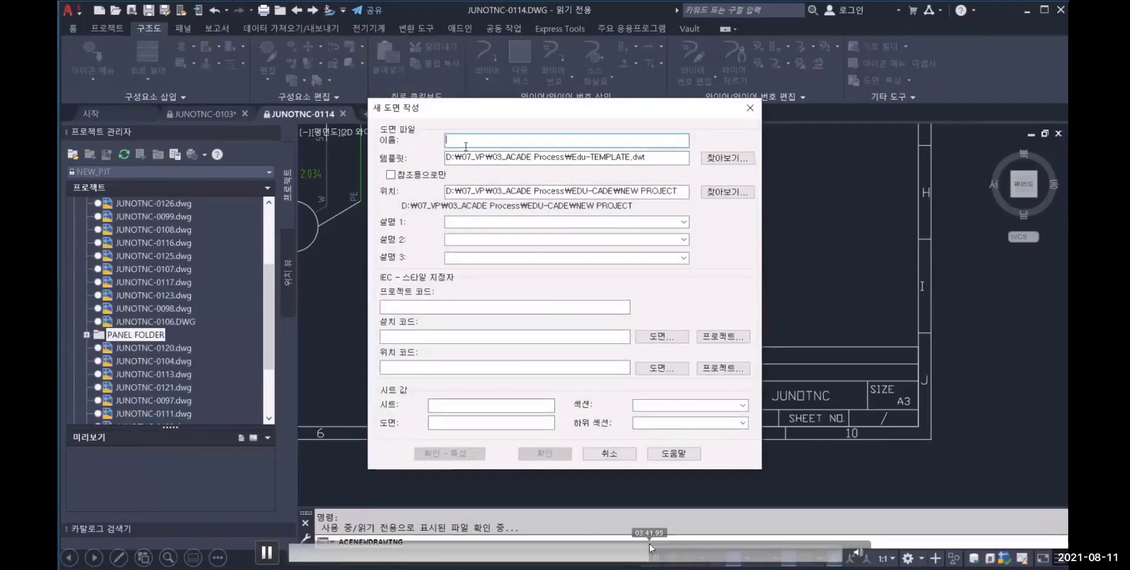
type("AU-0001")
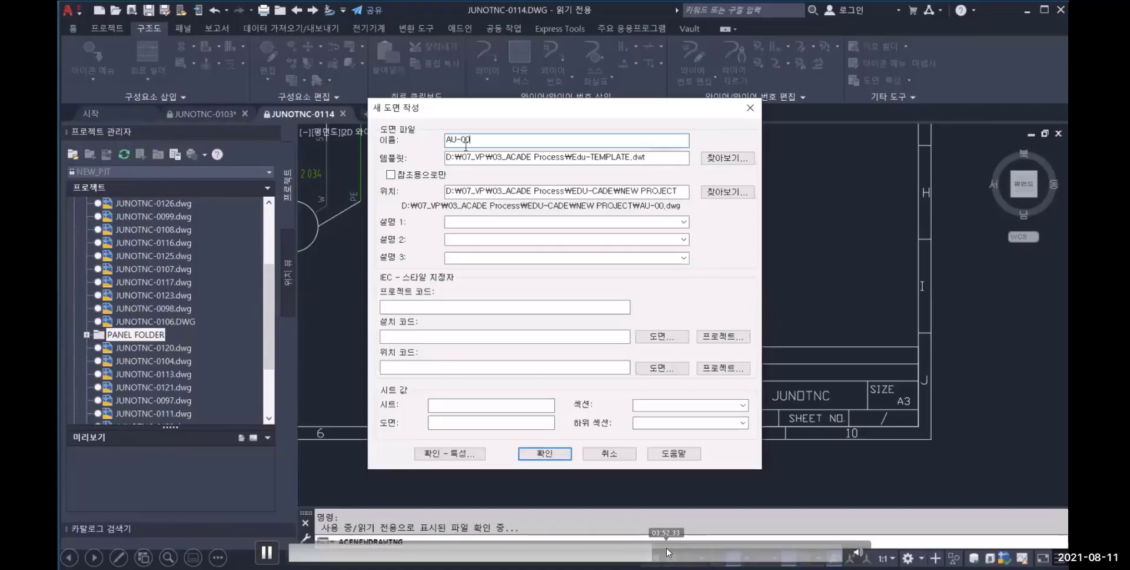
left_click(495, 222)
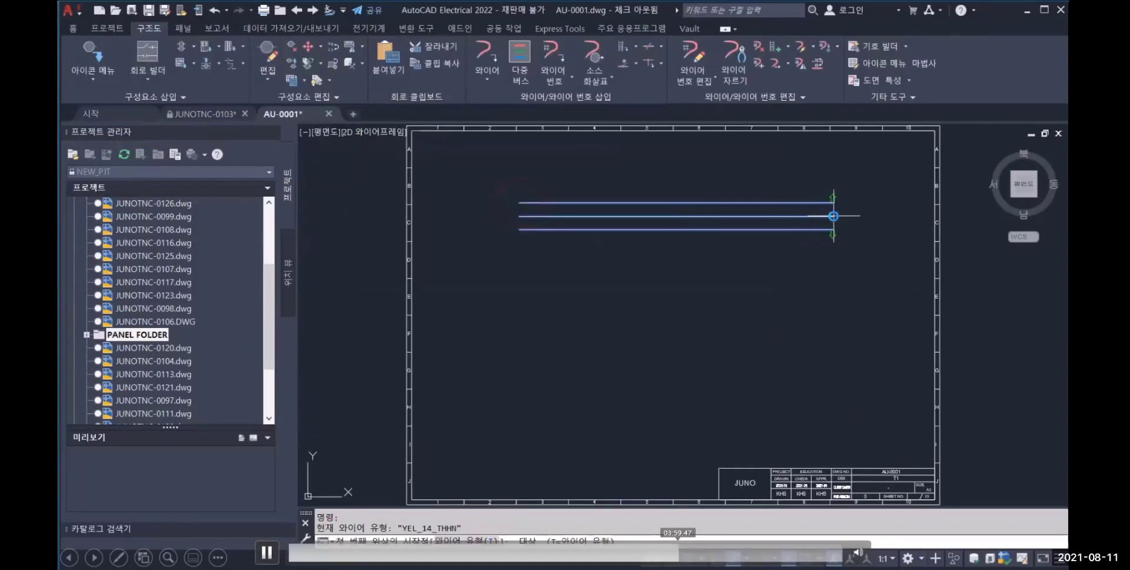
Draw a three-wire horizontal bus across the upper part of AU-0001 and insert a push button with a fence across the wires
left_click(833, 216)
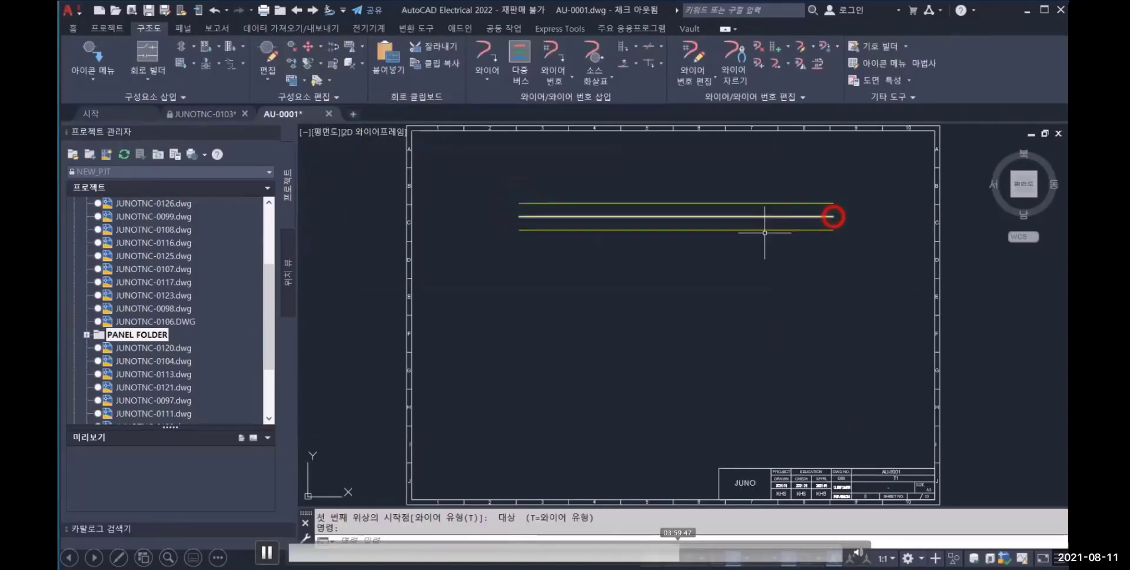
left_click(180, 48)
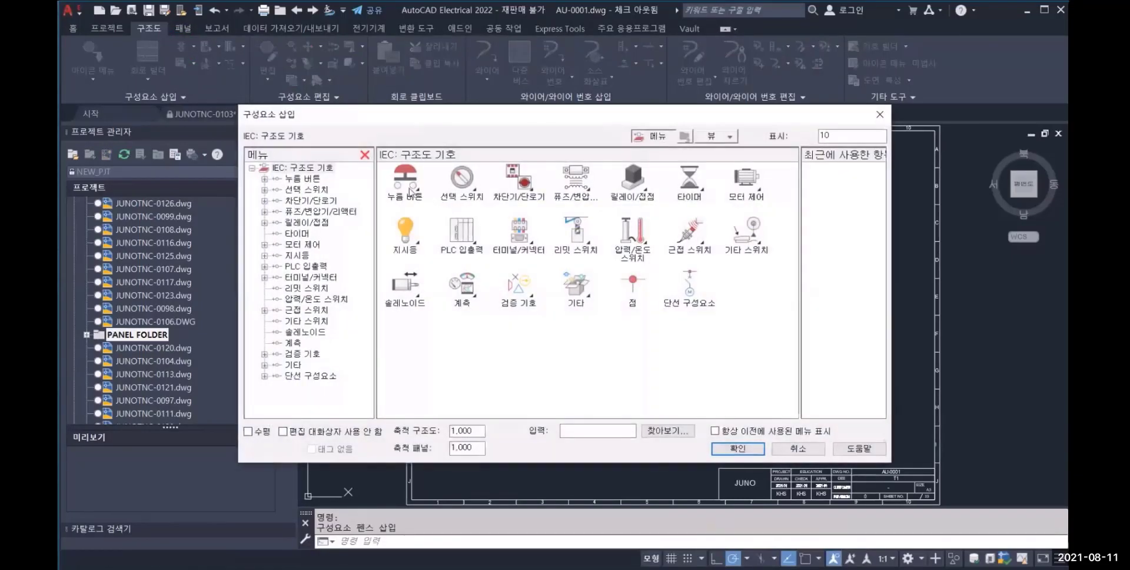
left_click(410, 189)
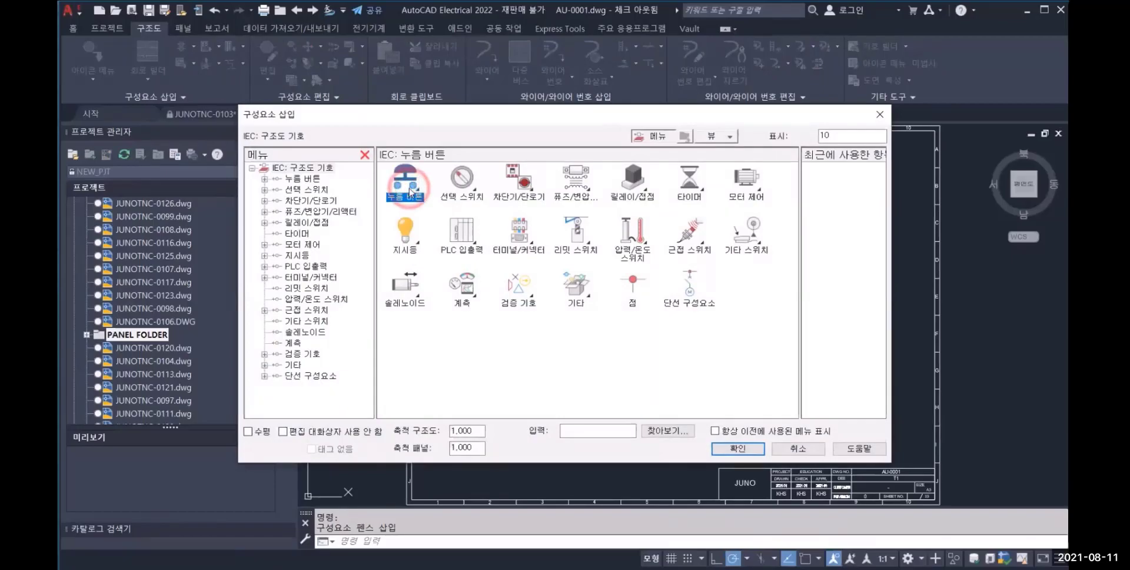
left_click(409, 190)
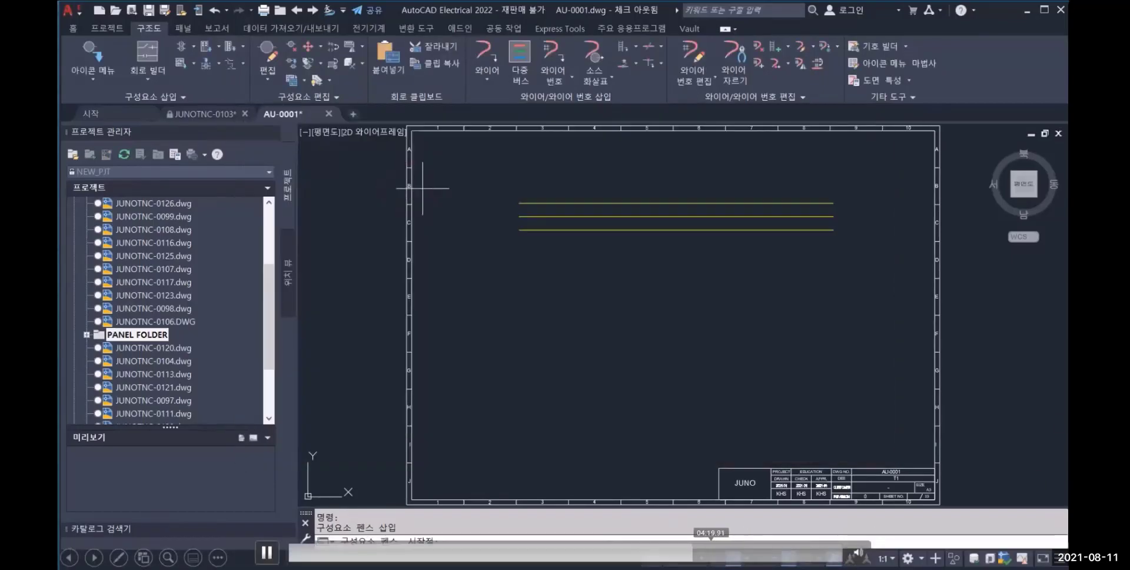
left_click(598, 190)
left_click(598, 242)
key("Return")
left_click(500, 270)
left_click(525, 330)
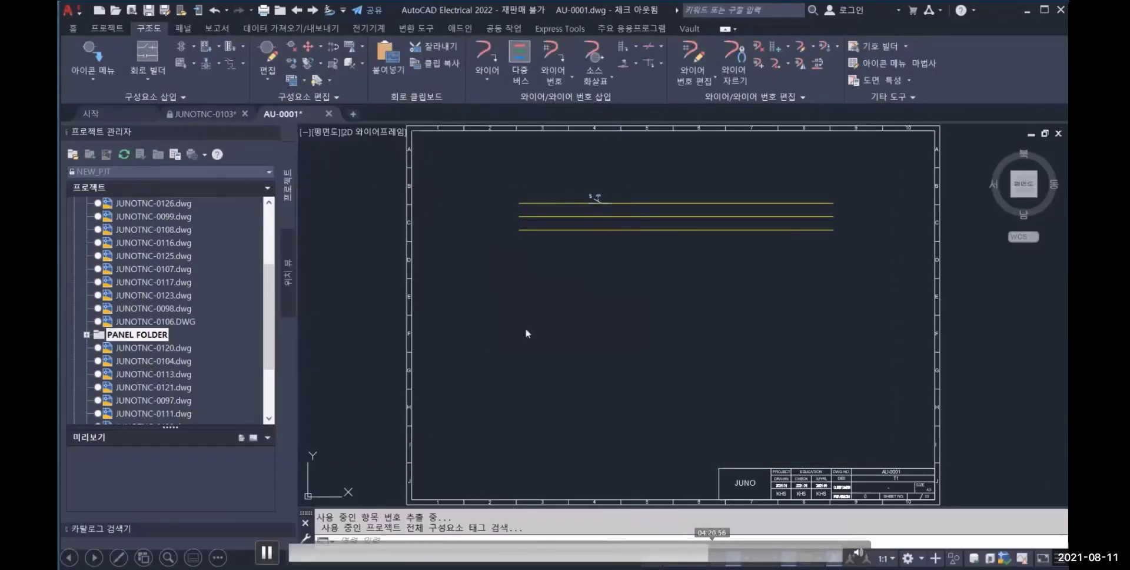
Look up the push button's catalog data and choose the AB 30.5mm EXTENDED RED part 800T-B6D1
left_click(353, 365)
scroll(407, 311, "down", 1)
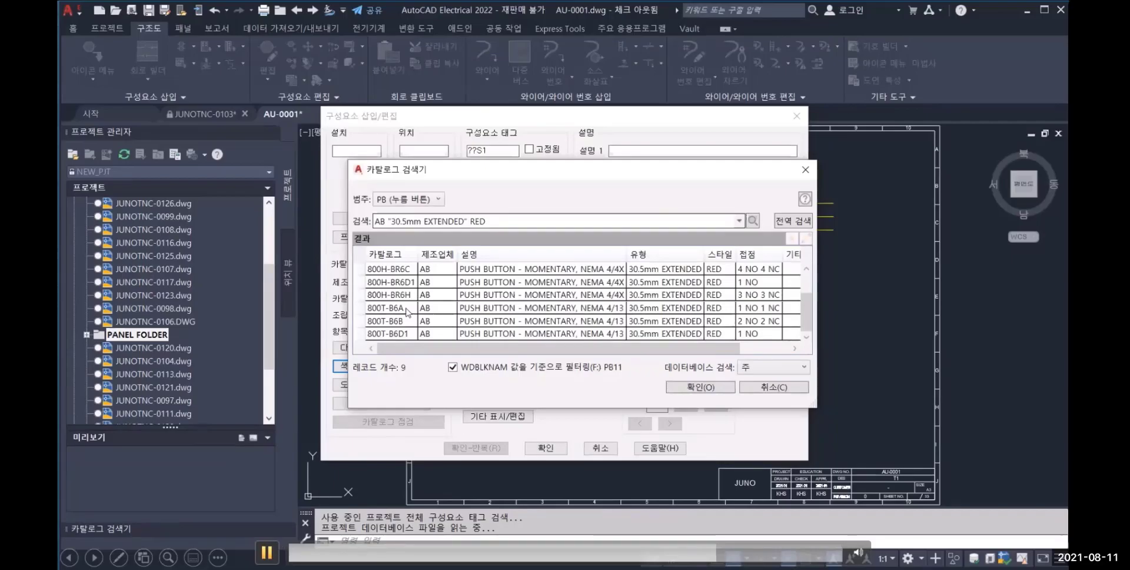
left_click(396, 334)
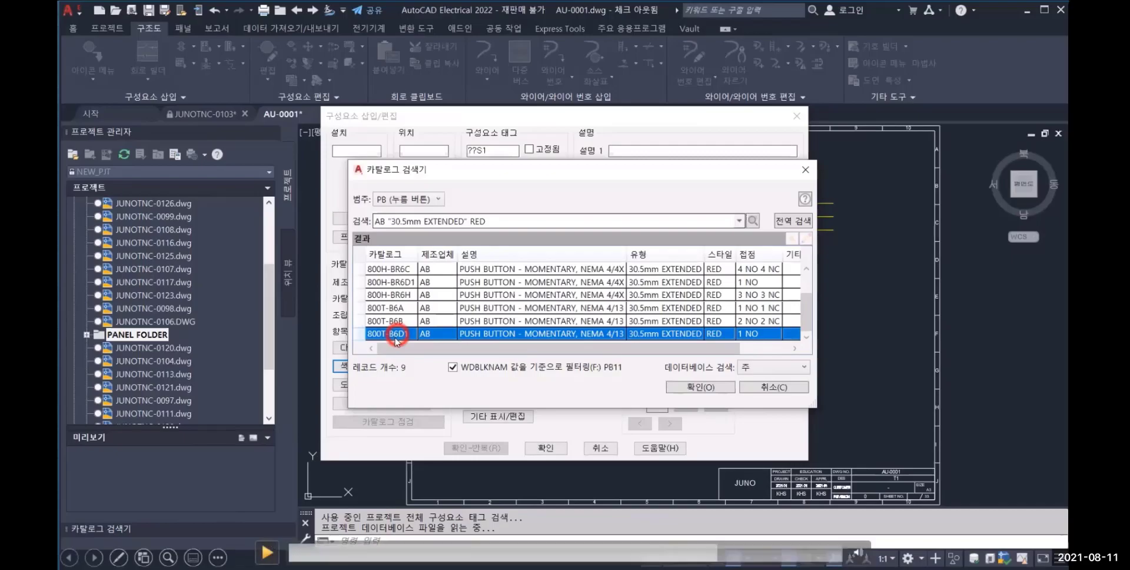
left_click(267, 552)
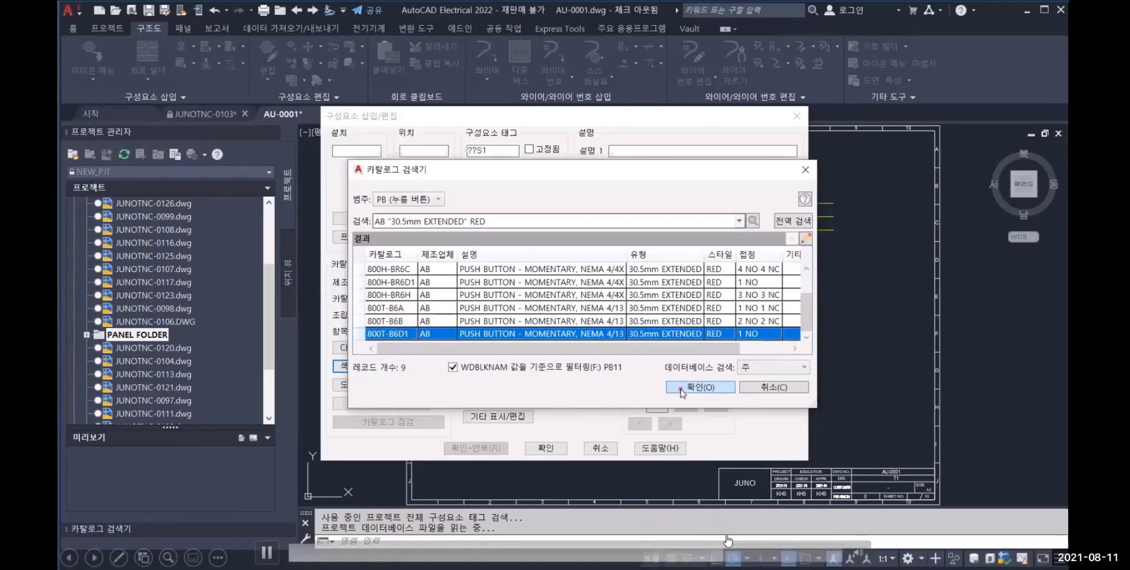
left_click(739, 550)
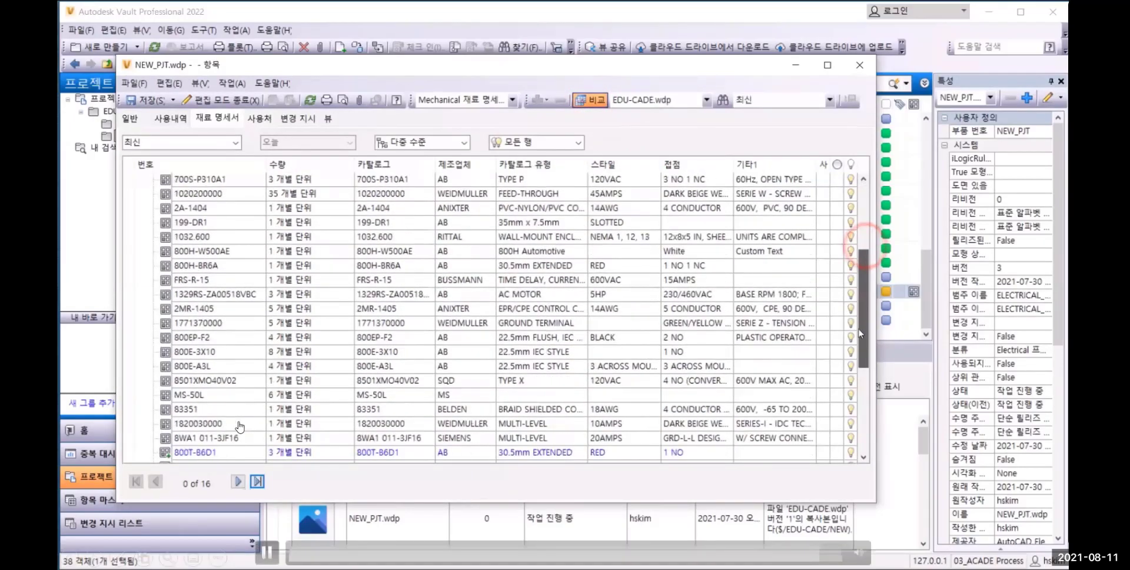
left_click(267, 553)
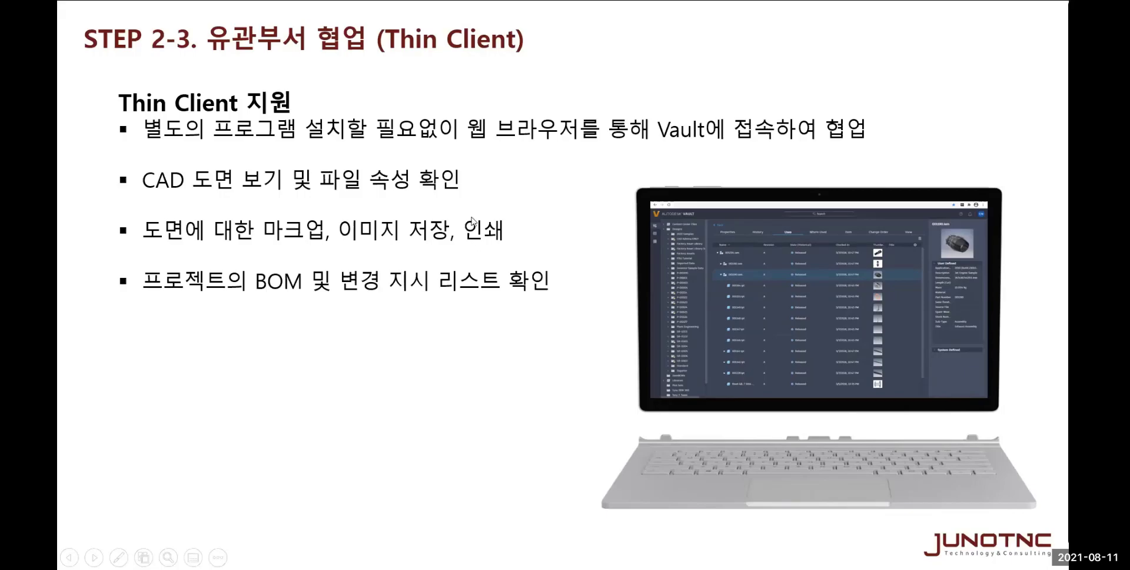
left_click(530, 260)
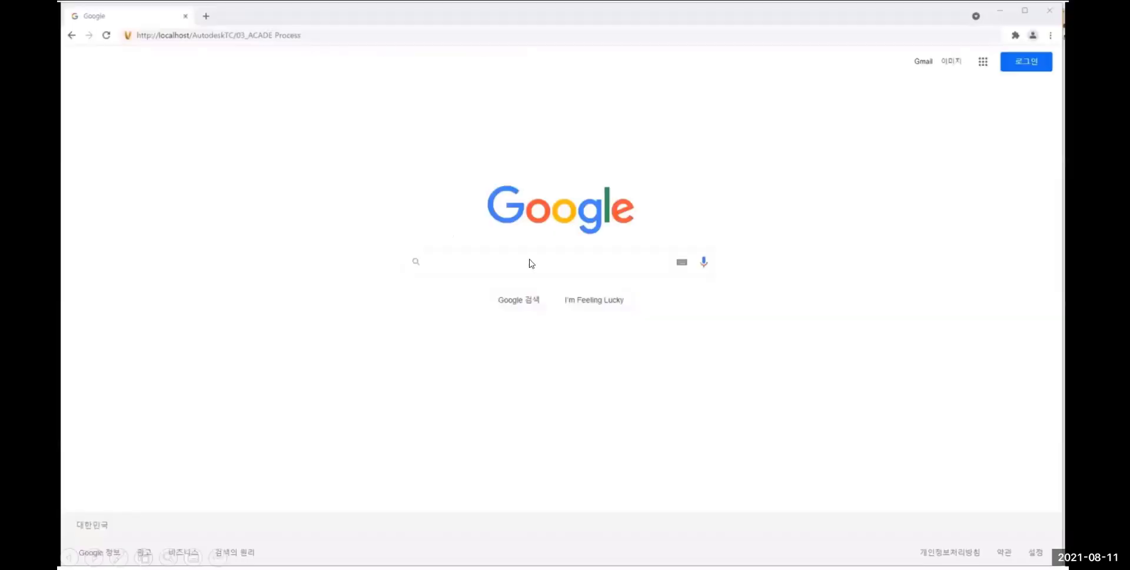
left_click(525, 305)
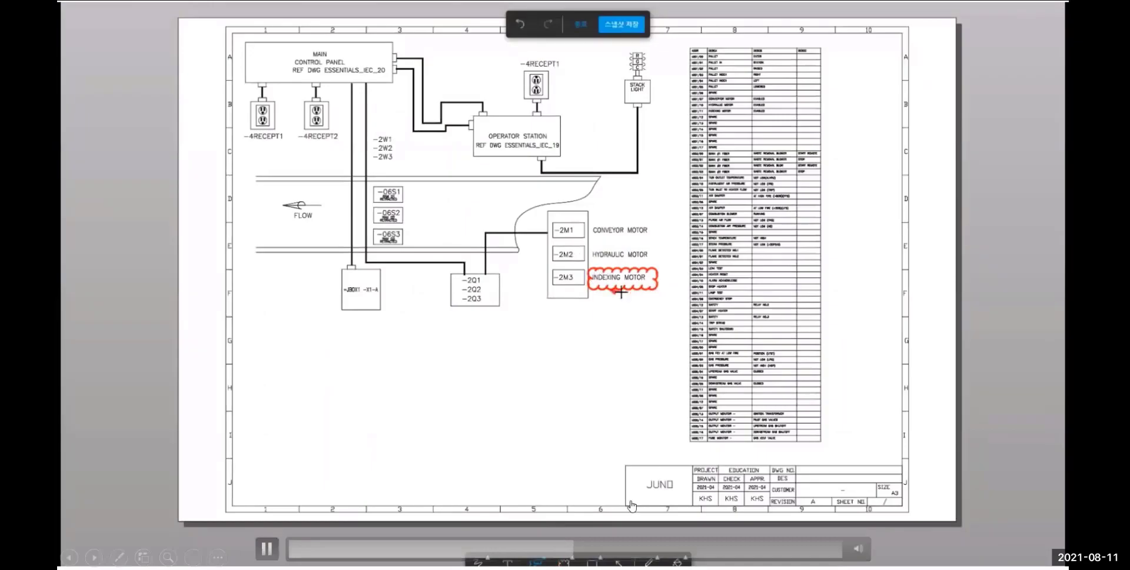
left_click(591, 546)
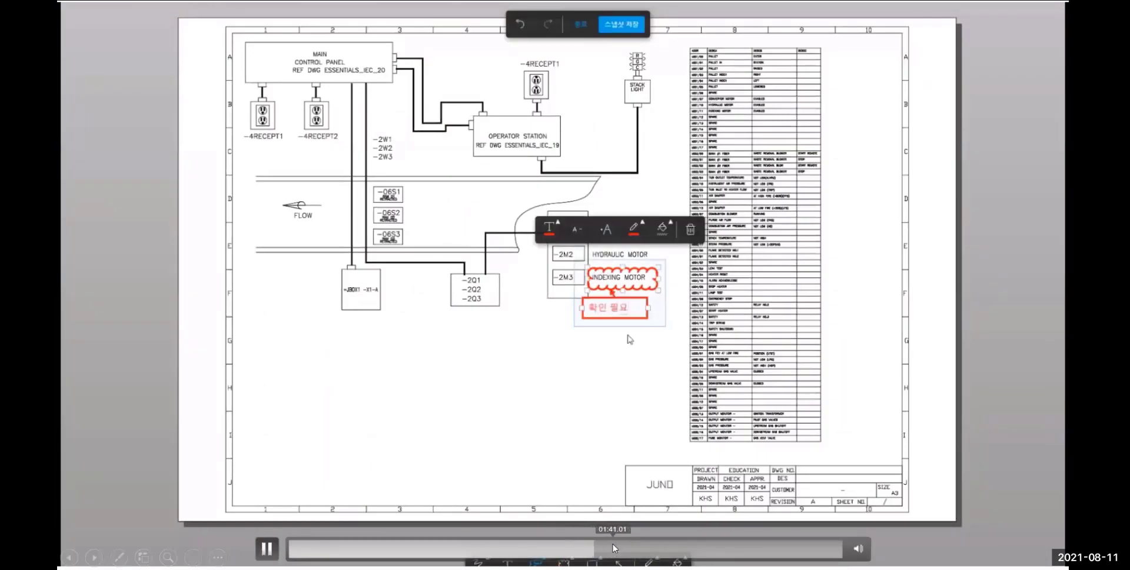
left_click(614, 547)
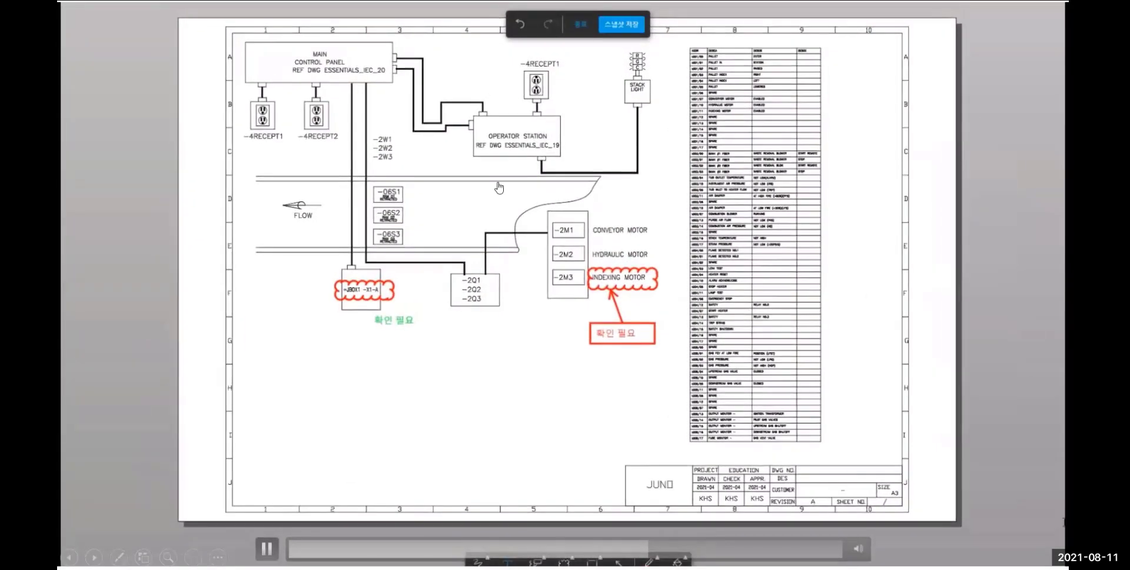
left_click(667, 546)
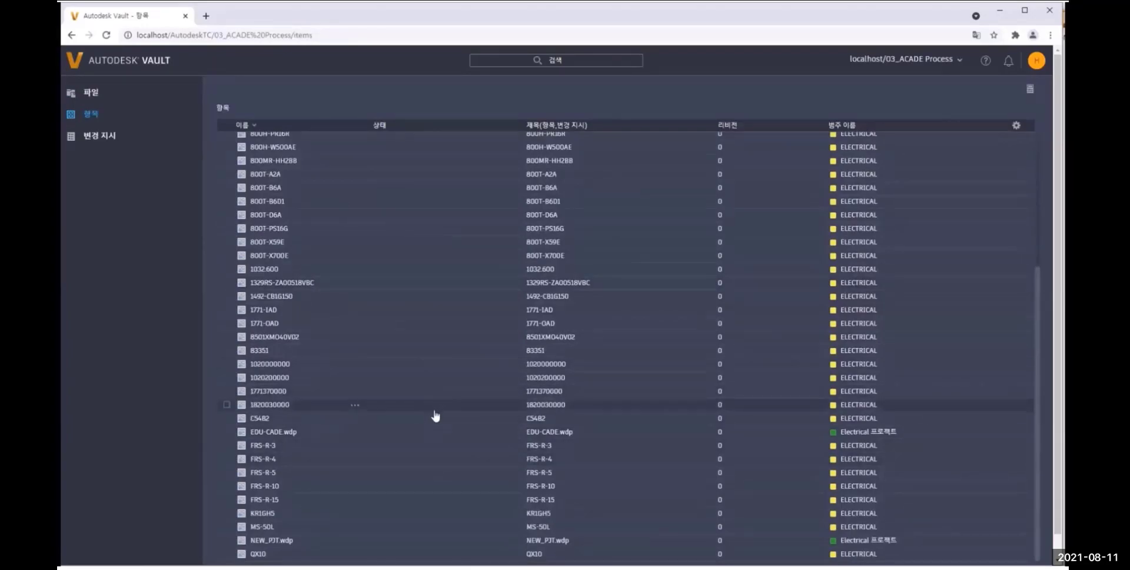
In the Vault web client, open the EDU-CADE.wdp item and examine its properties, uses, bill of materials and associated files
left_click(275, 432)
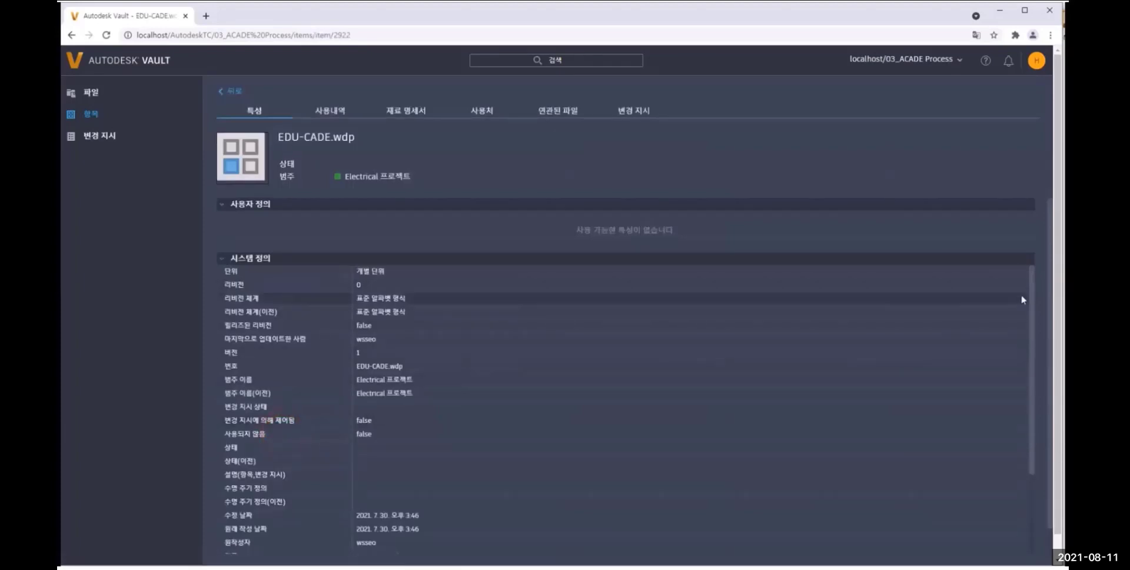
left_click_drag(1032, 288, 1044, 390)
left_click(330, 111)
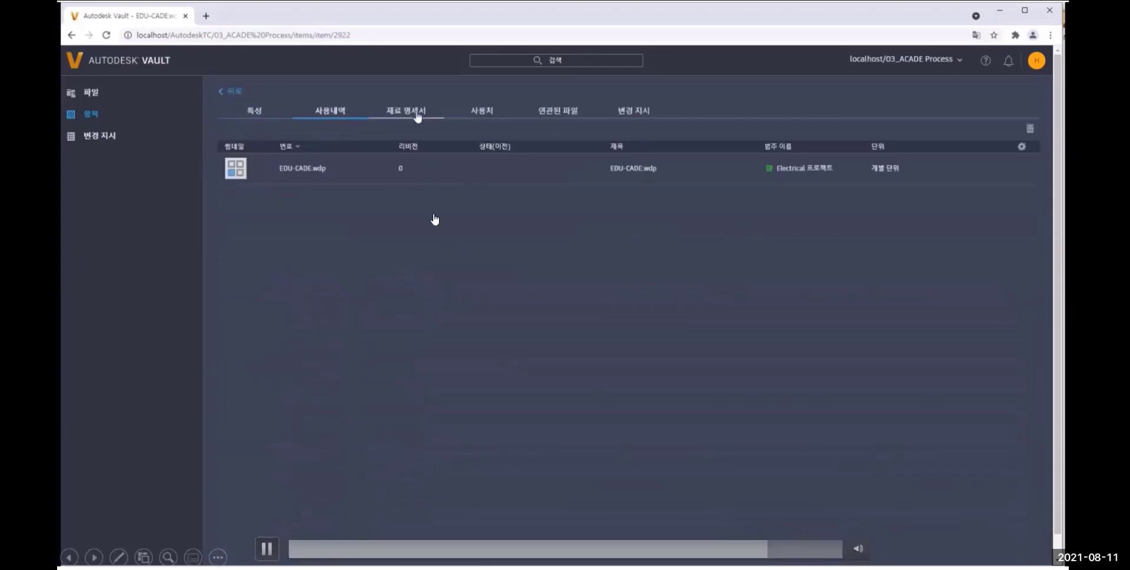
left_click(406, 111)
scroll(322, 321, "down", 4)
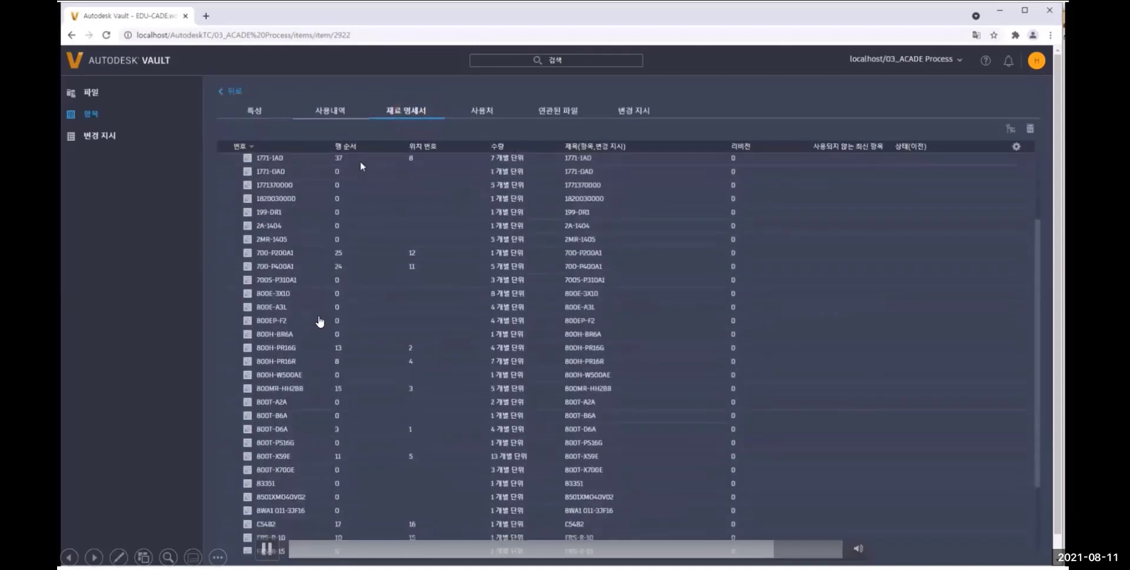
scroll(292, 329, "up", 4)
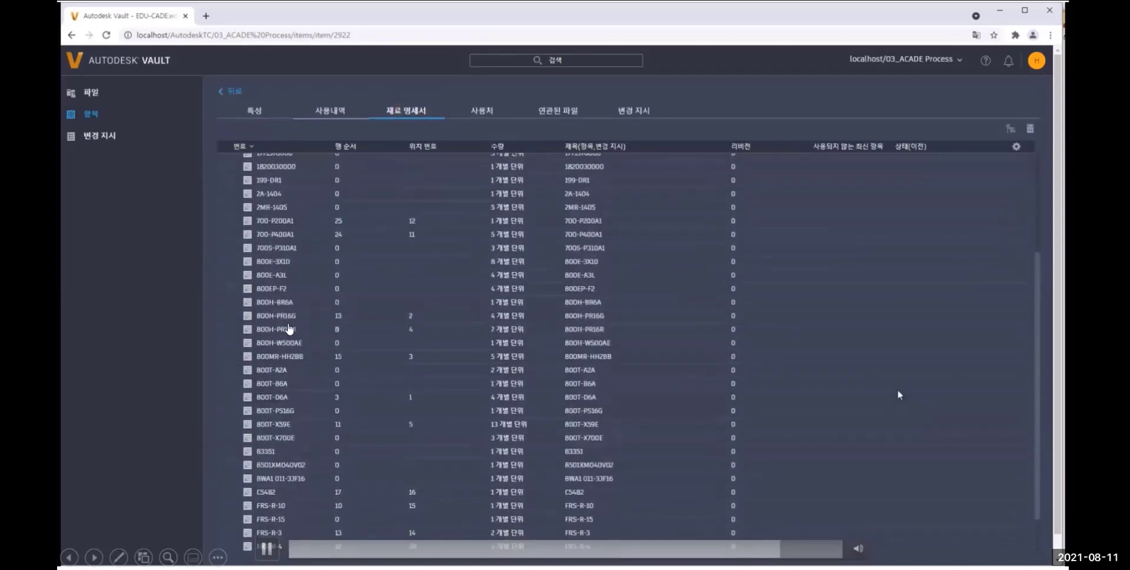
left_click(566, 110)
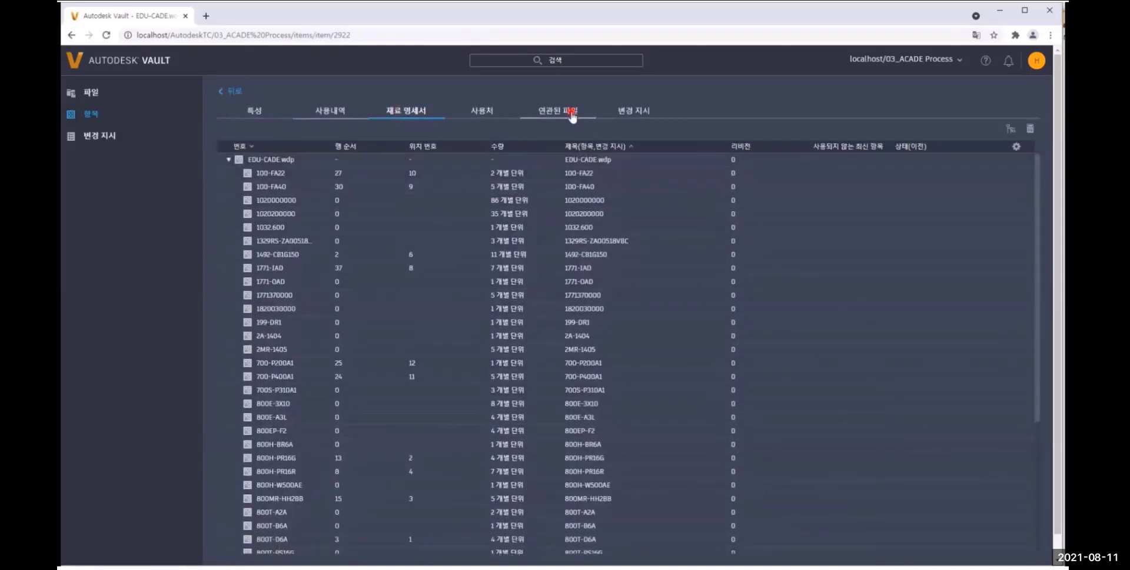
key("Right")
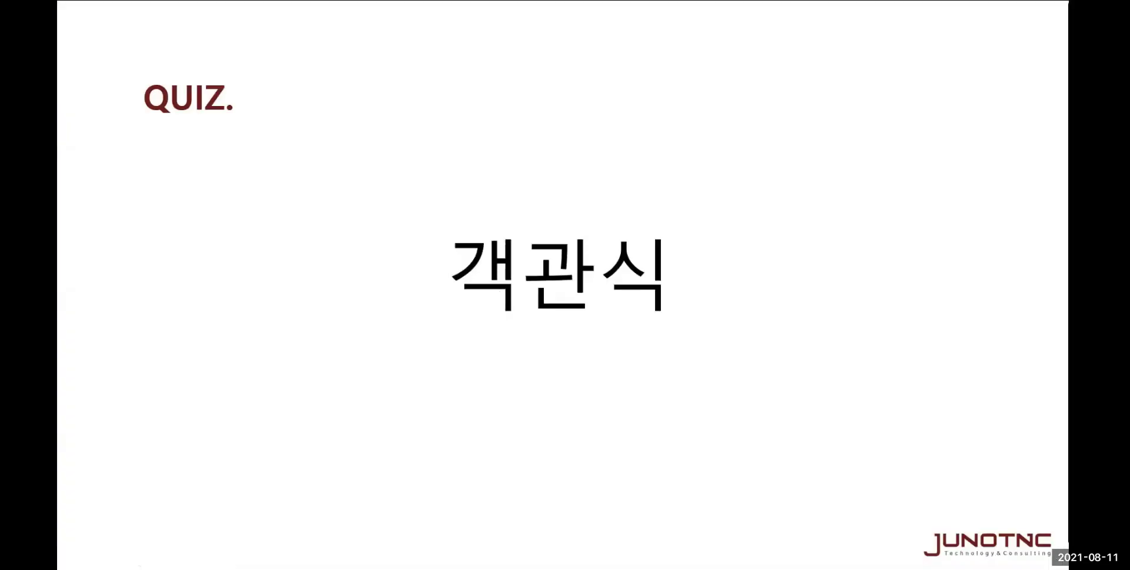
key("Right")
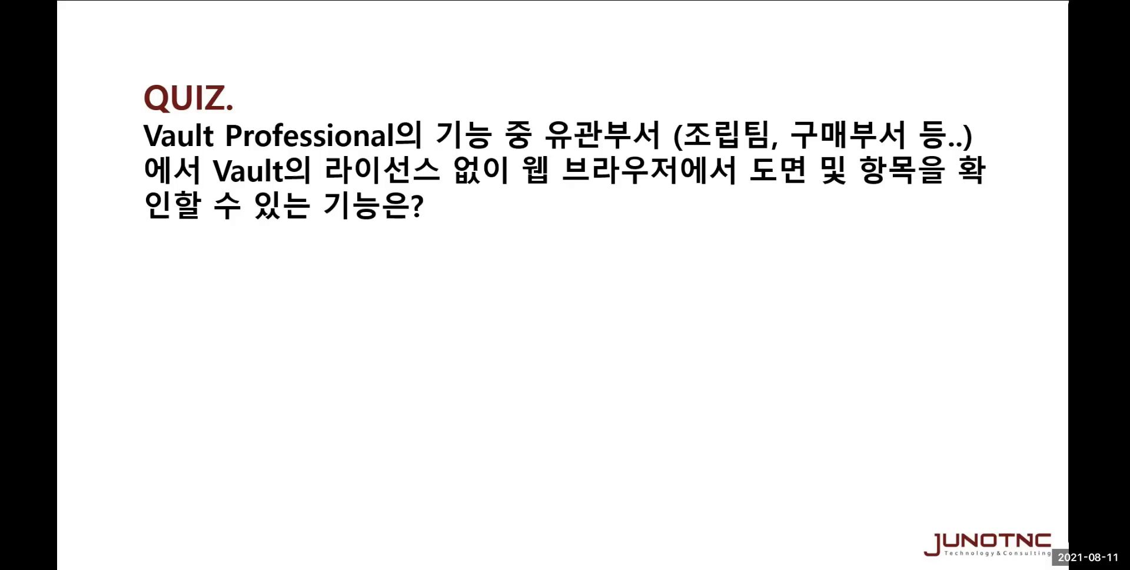